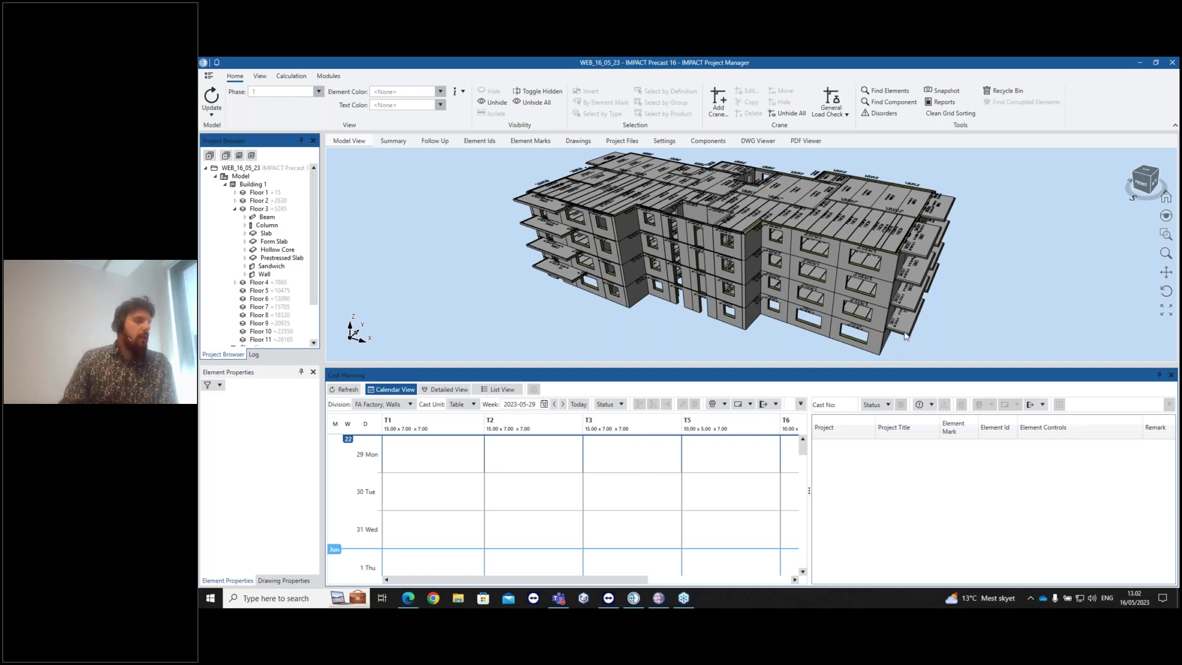
Plan wall SW1016 from the 3D model into cast table T1 on Monday 29 May
{"action": "left_click", "coordinate": [938, 316]}
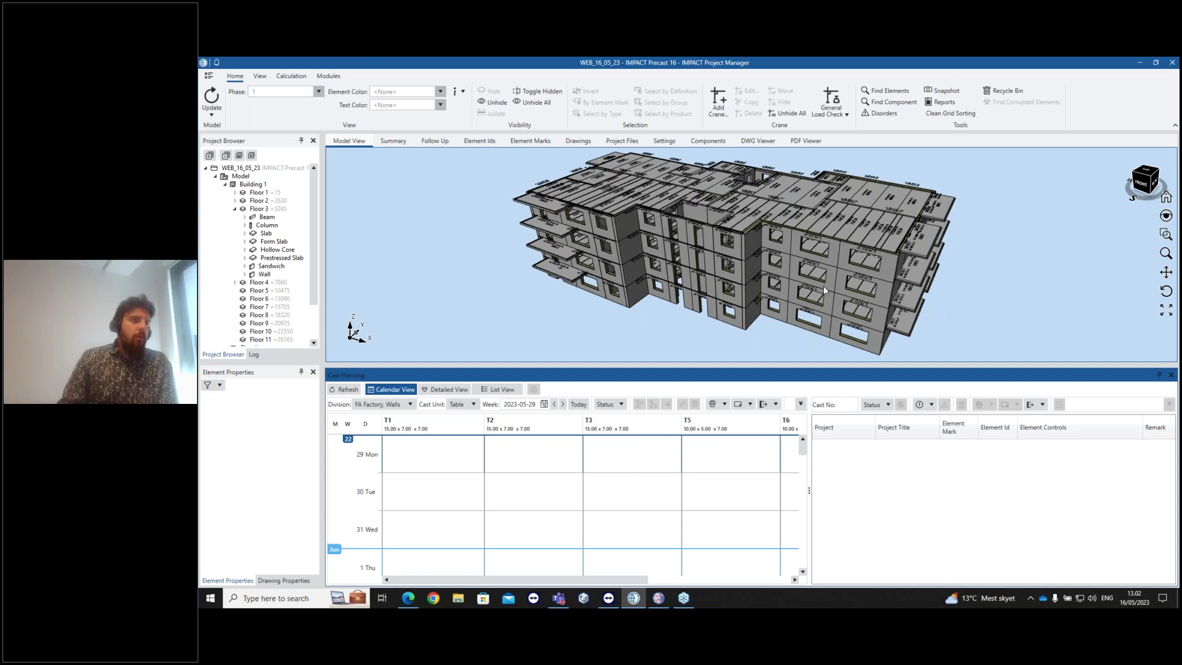
{"action": "left_click", "coordinate": [830, 305]}
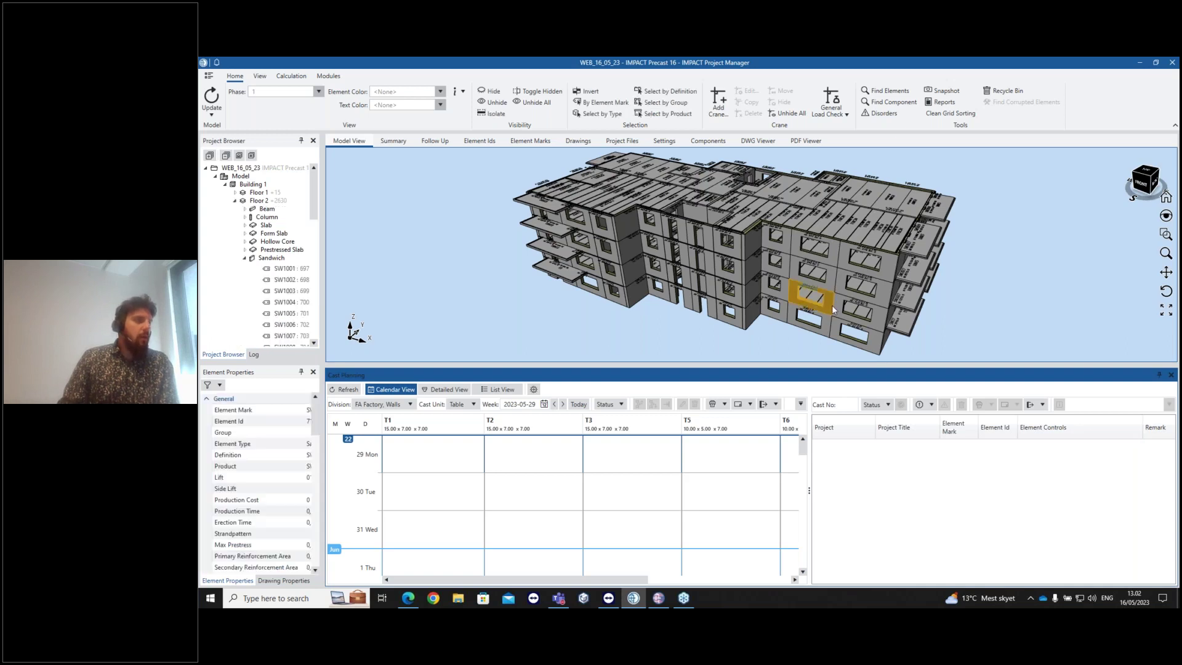
{"action": "left_click", "coordinate": [847, 317]}
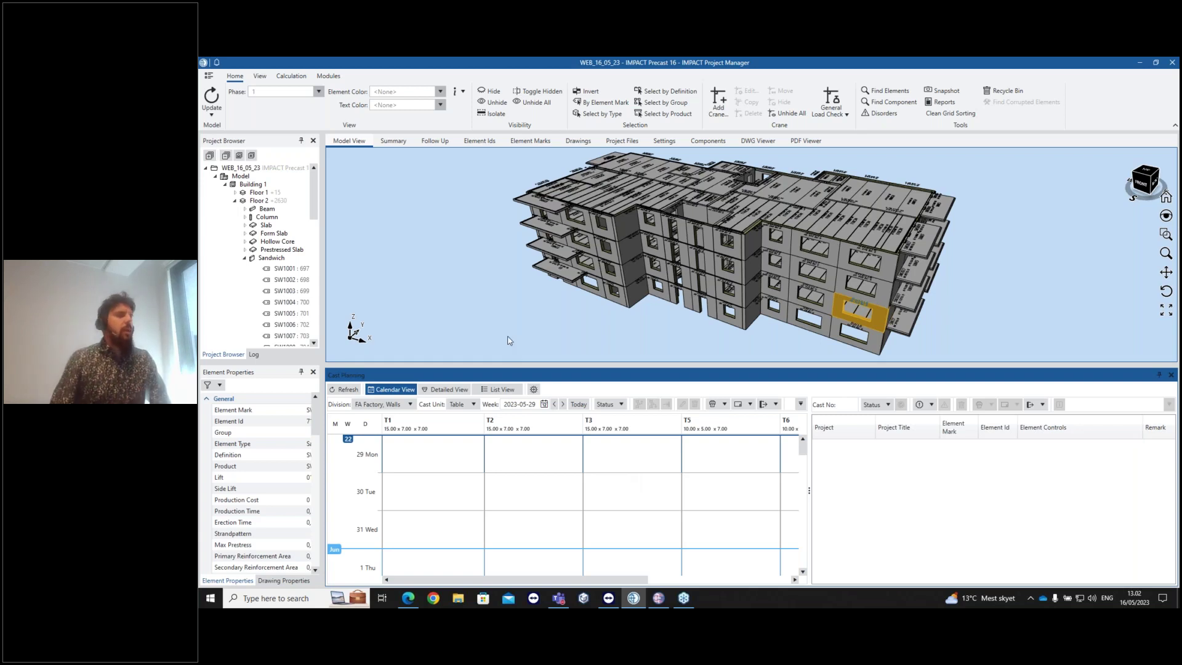
{"action": "left_click_drag", "start_coordinate": [808, 468], "coordinate": [870, 468]}
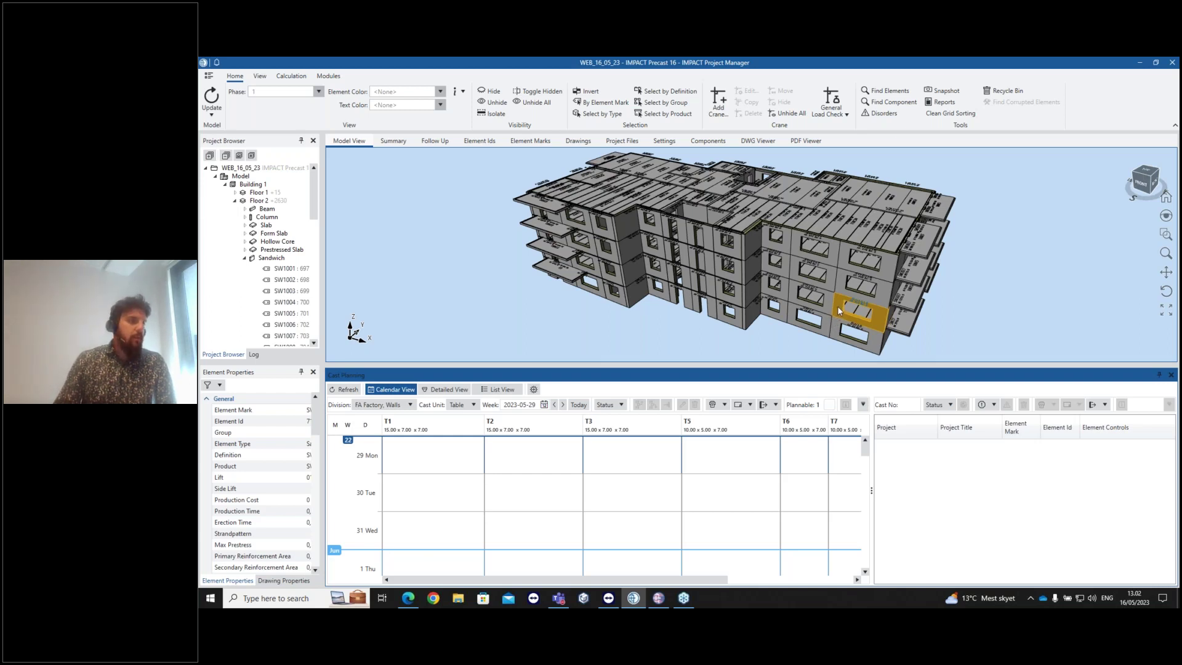
{"action": "left_click", "coordinate": [740, 304]}
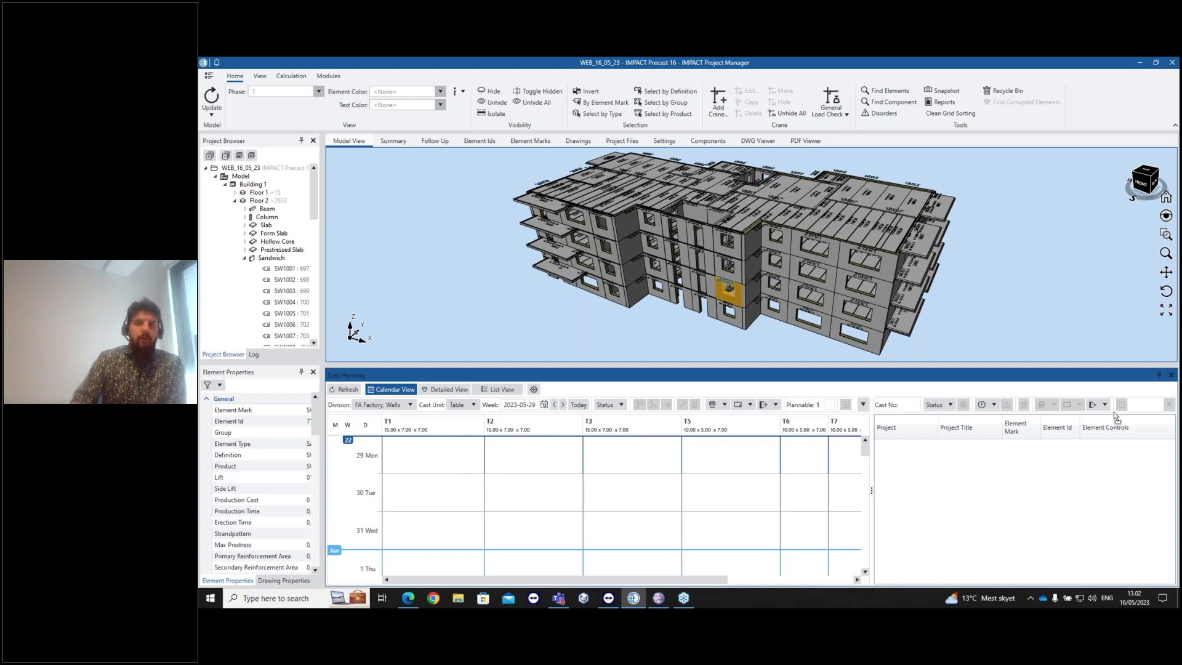
{"action": "left_click", "coordinate": [452, 462]}
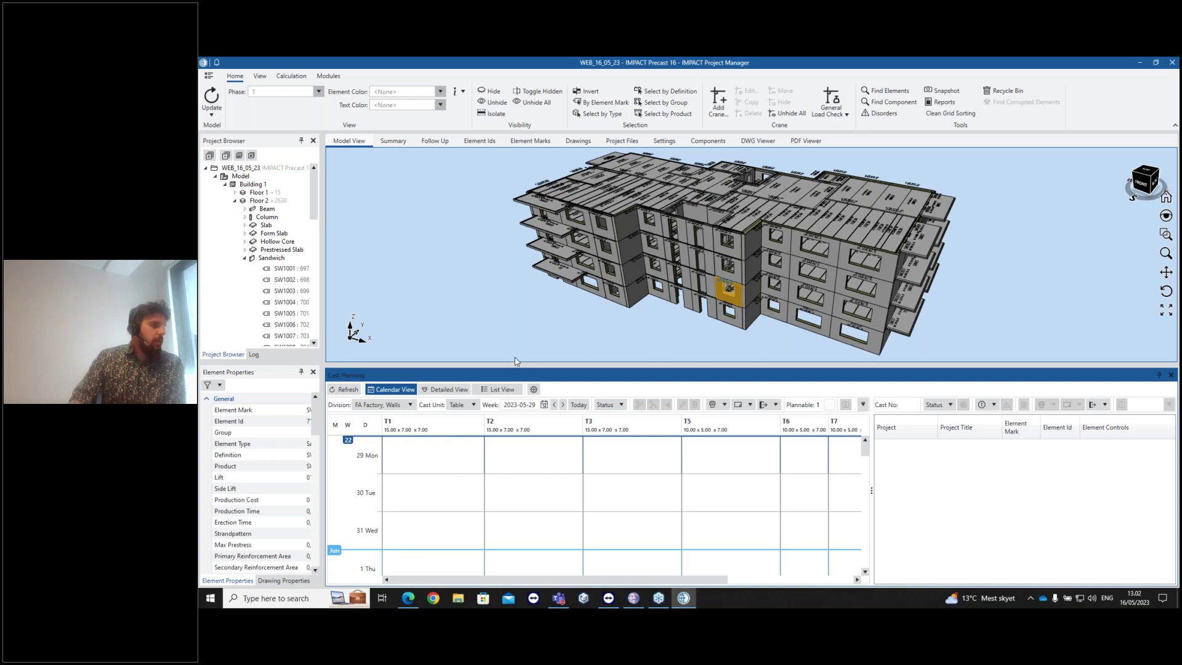
{"action": "left_click_drag", "start_coordinate": [520, 344], "coordinate": [520, 304]}
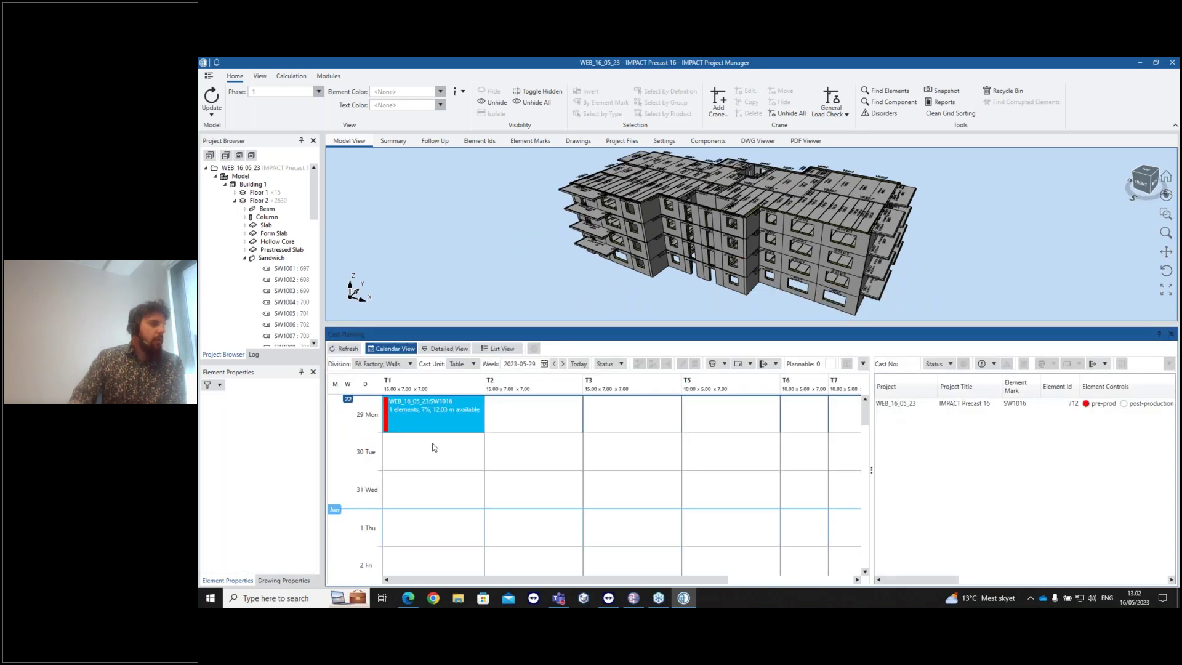
Show cast 4366's SW1016 row and widen the grid to reveal more element control columns
{"action": "left_click", "coordinate": [434, 425]}
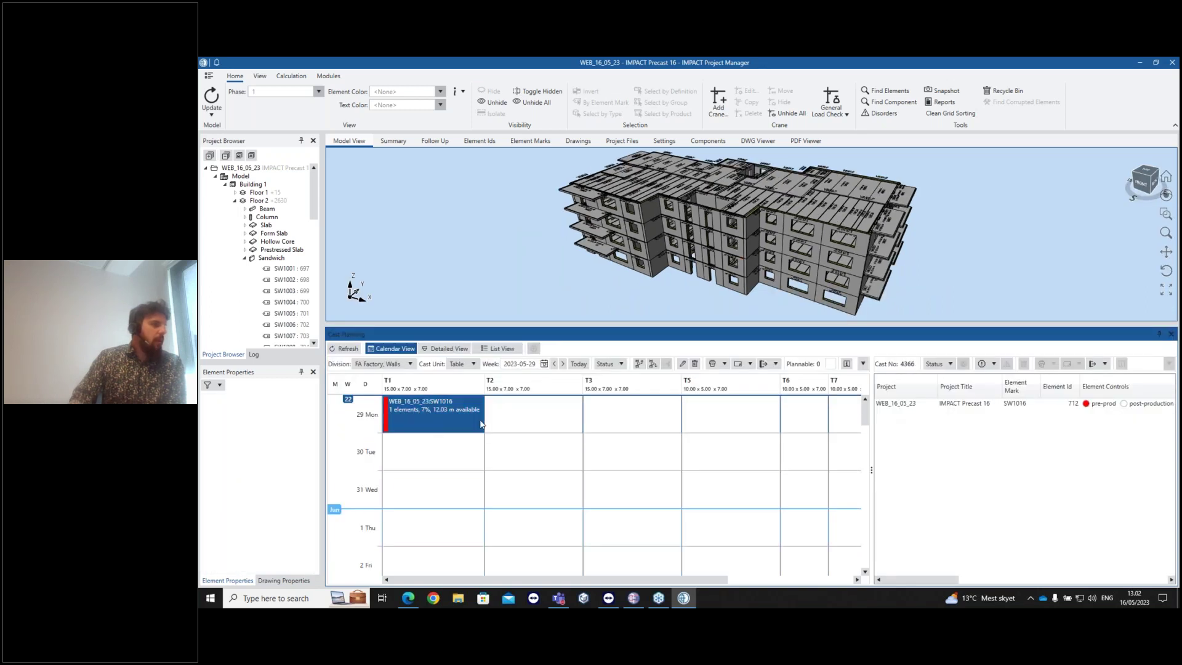
{"action": "left_click", "coordinate": [927, 407]}
{"action": "left_click_drag", "start_coordinate": [872, 469], "coordinate": [710, 471]}
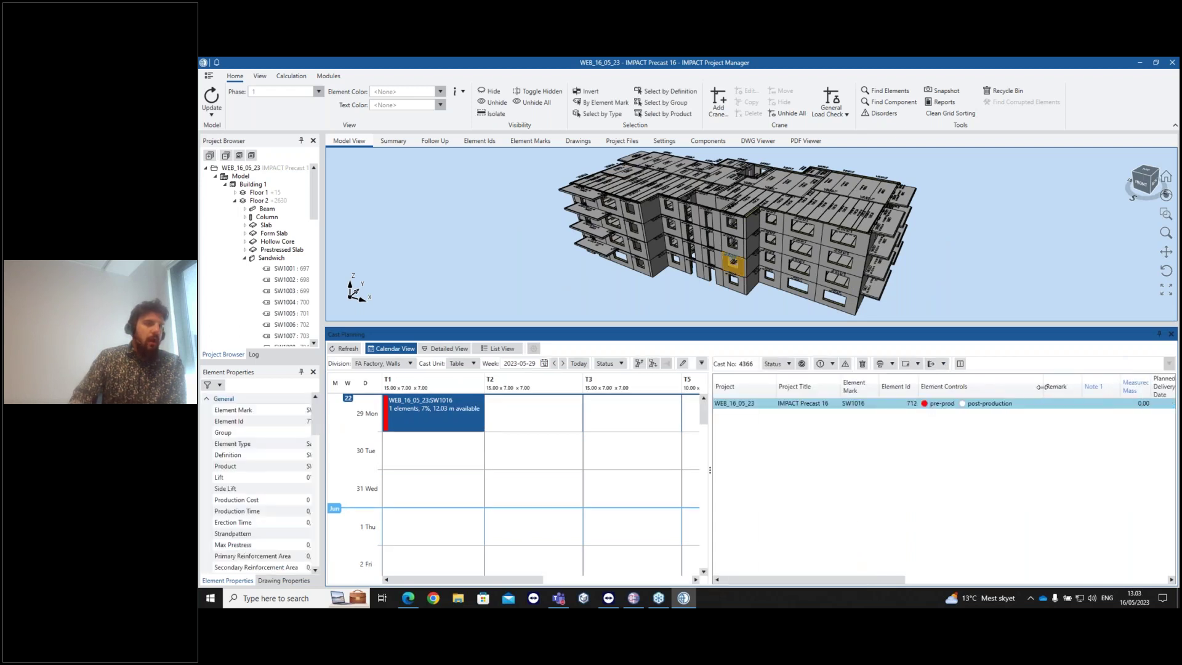
{"action": "left_click_drag", "start_coordinate": [1081, 387], "coordinate": [1067, 386]}
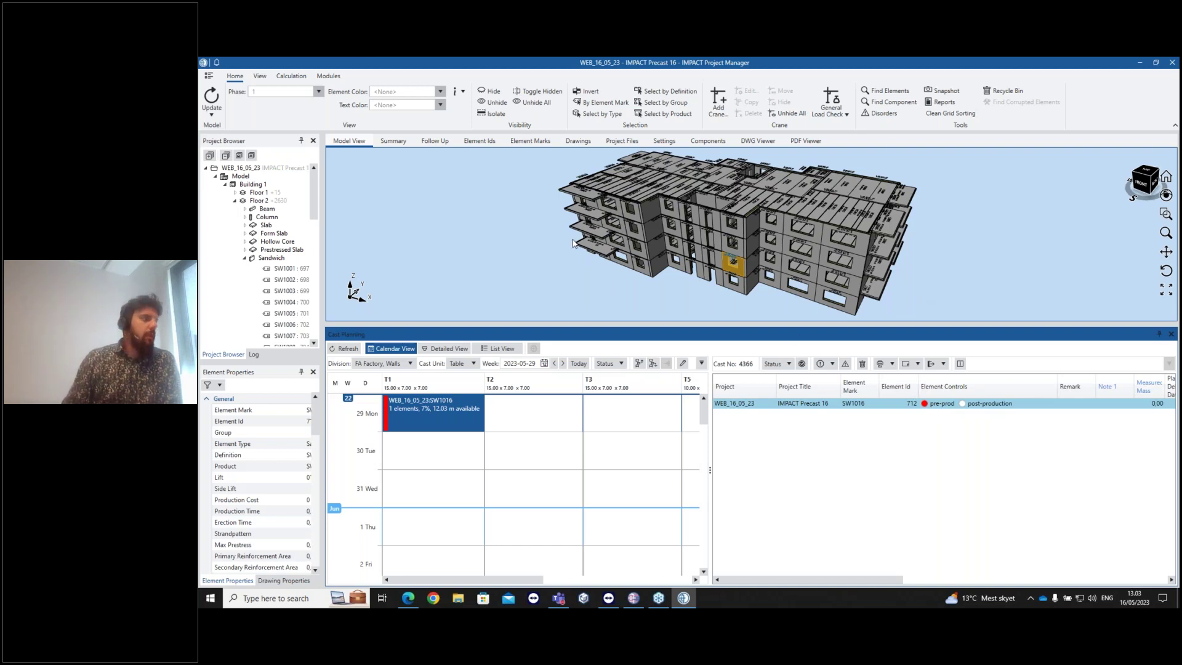
{"action": "left_click", "coordinate": [439, 91]}
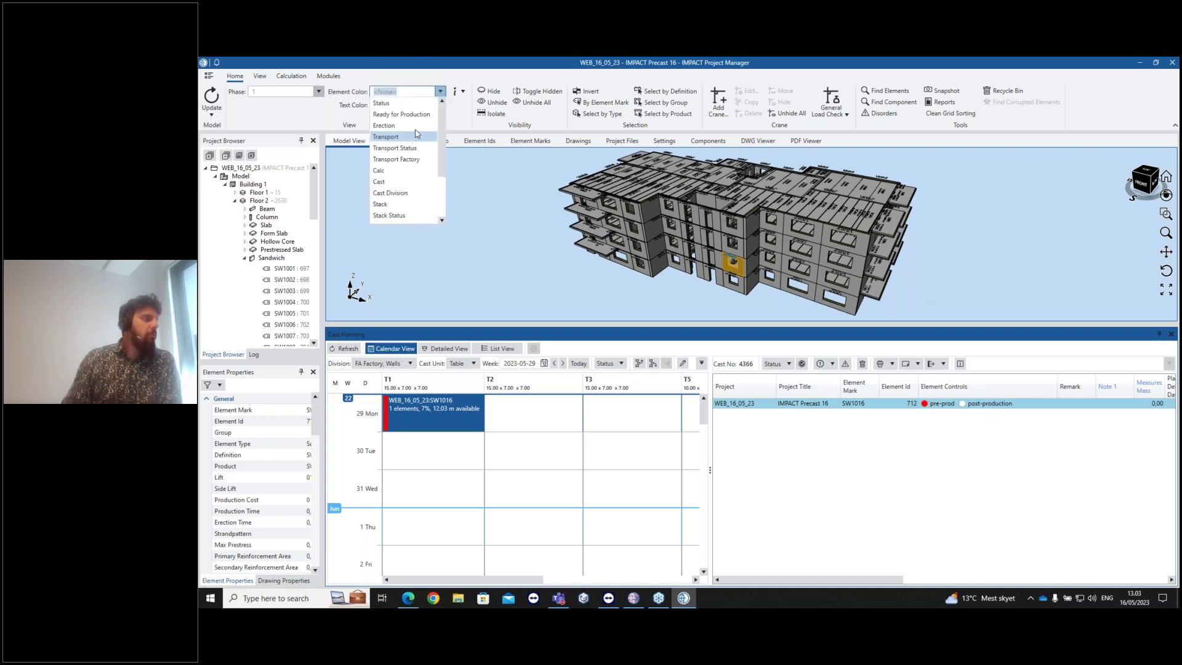
Colour the building model by element Status
{"action": "left_click", "coordinate": [394, 98]}
{"action": "left_click", "coordinate": [726, 271]}
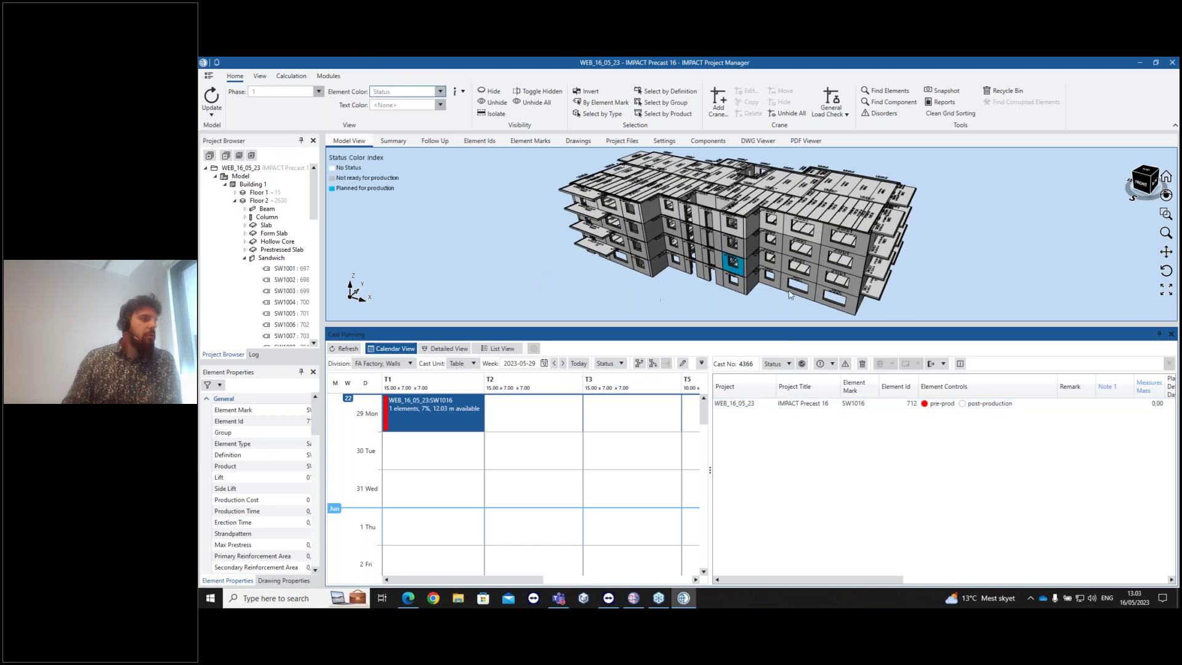
{"action": "scroll", "coordinate": [726, 271], "scroll_direction": "up", "scroll_amount": 2}
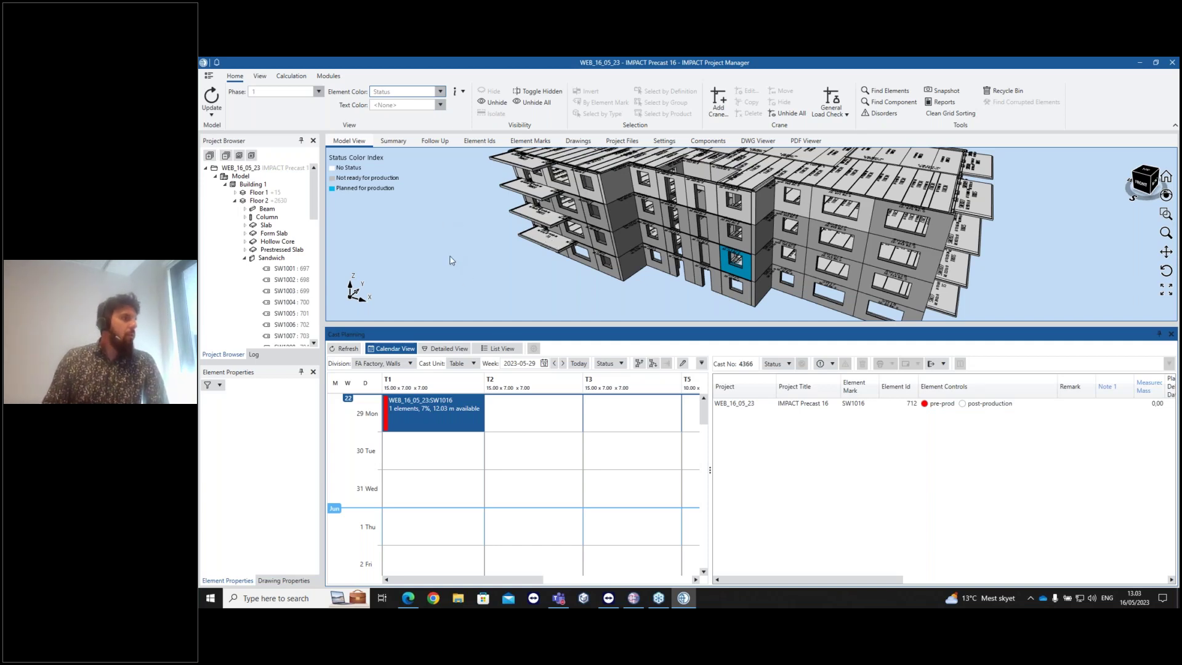
Plan a second wall, SW3016, into cast table T2 on Monday 29 May
{"action": "left_click", "coordinate": [985, 404]}
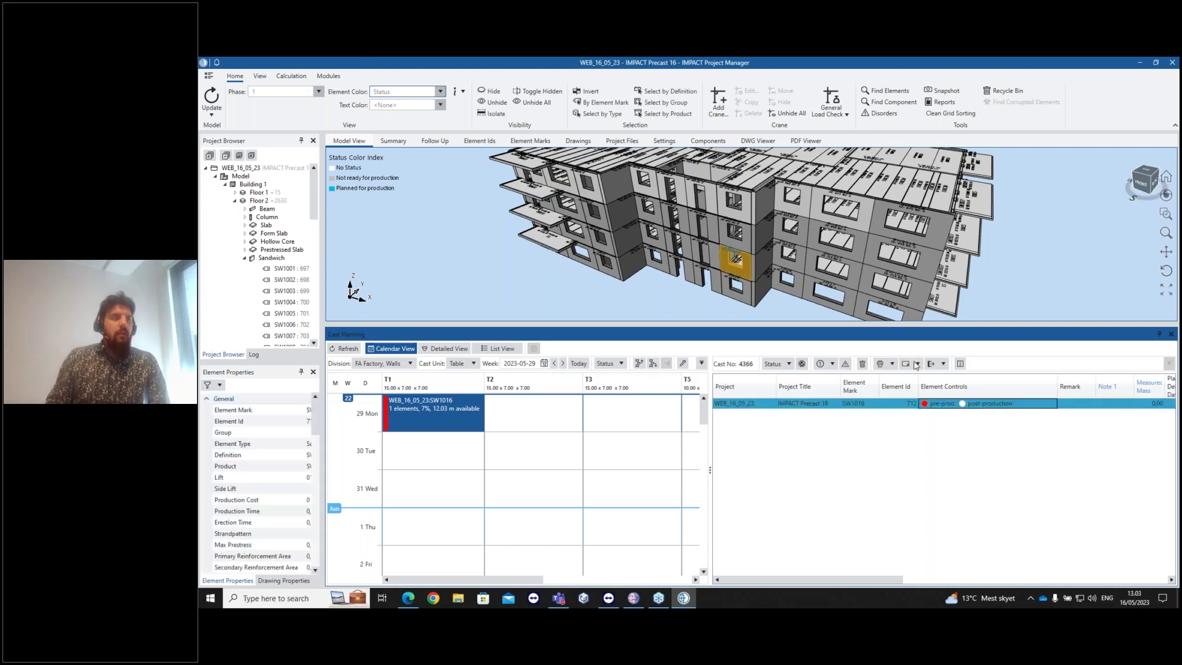
{"action": "left_click", "coordinate": [737, 286]}
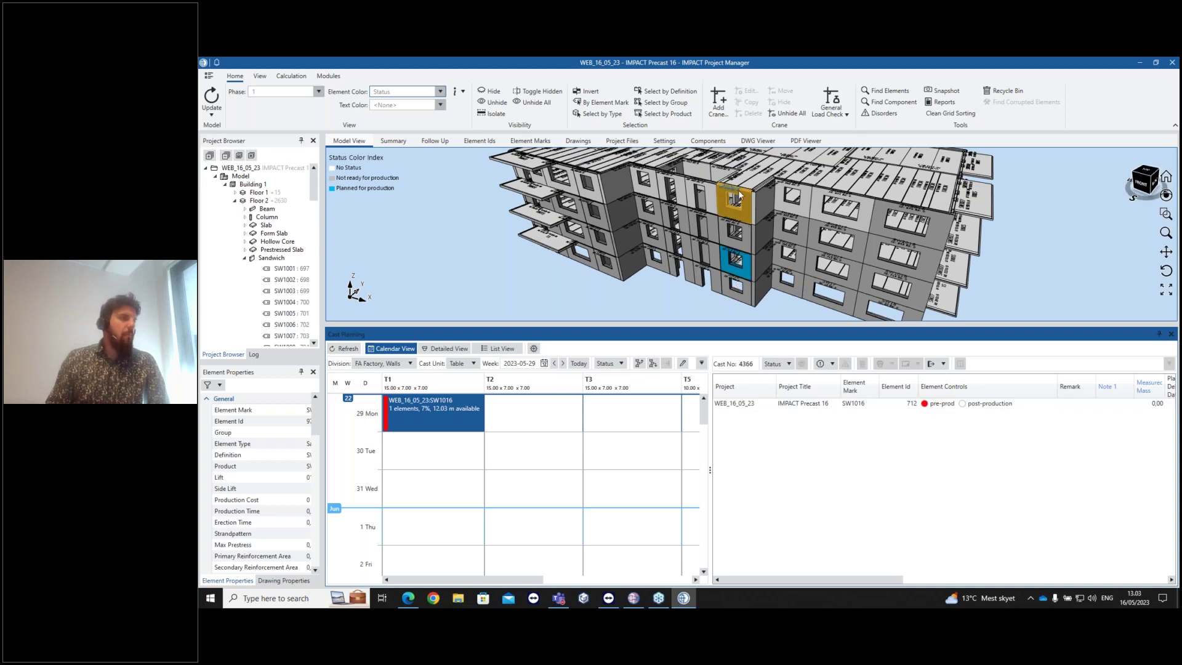
{"action": "left_click", "coordinate": [508, 422]}
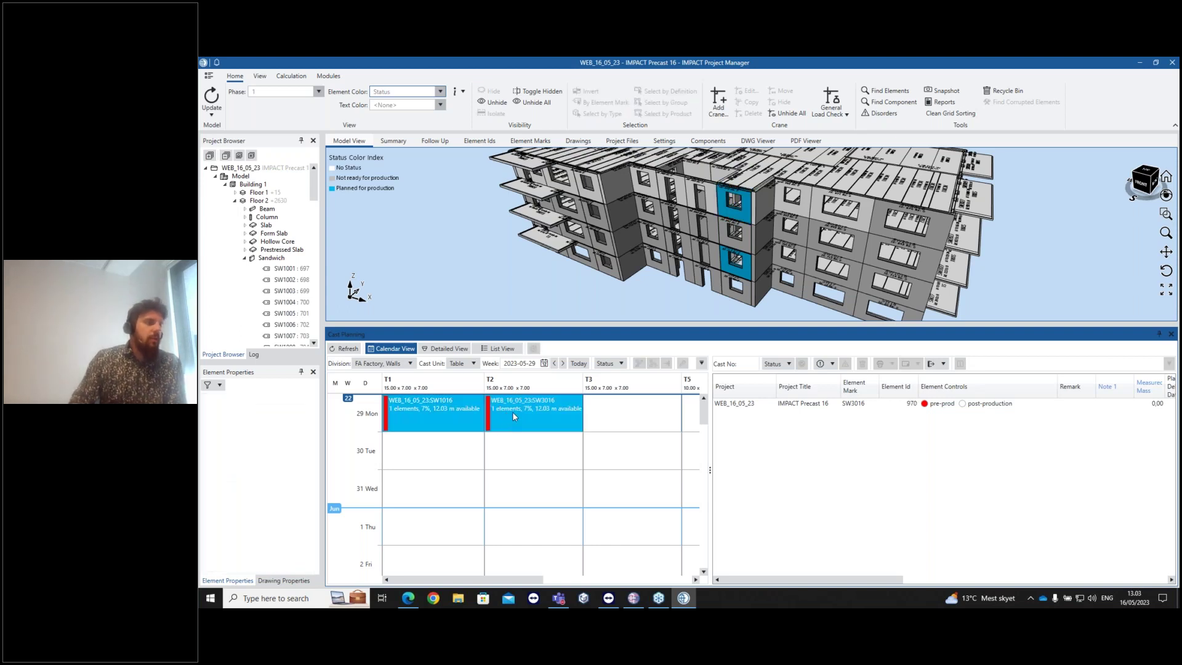
Remove the element controls from the SW3016 cast and refresh cast planning
{"action": "left_click", "coordinate": [511, 412]}
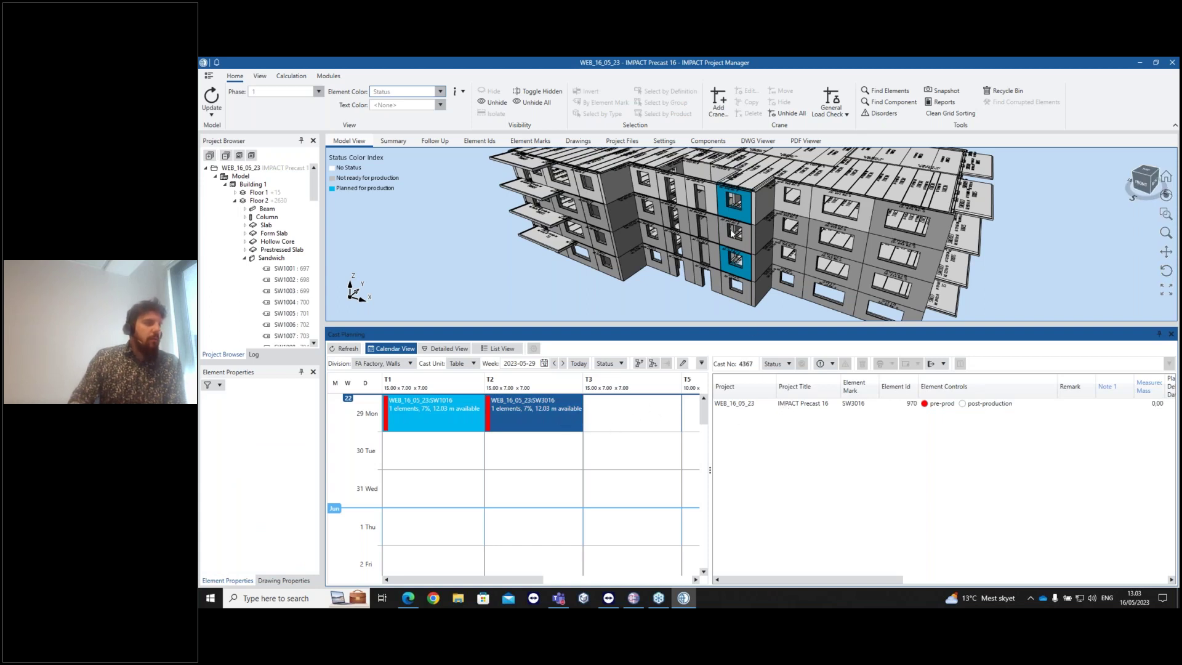
{"action": "right_click", "coordinate": [763, 407]}
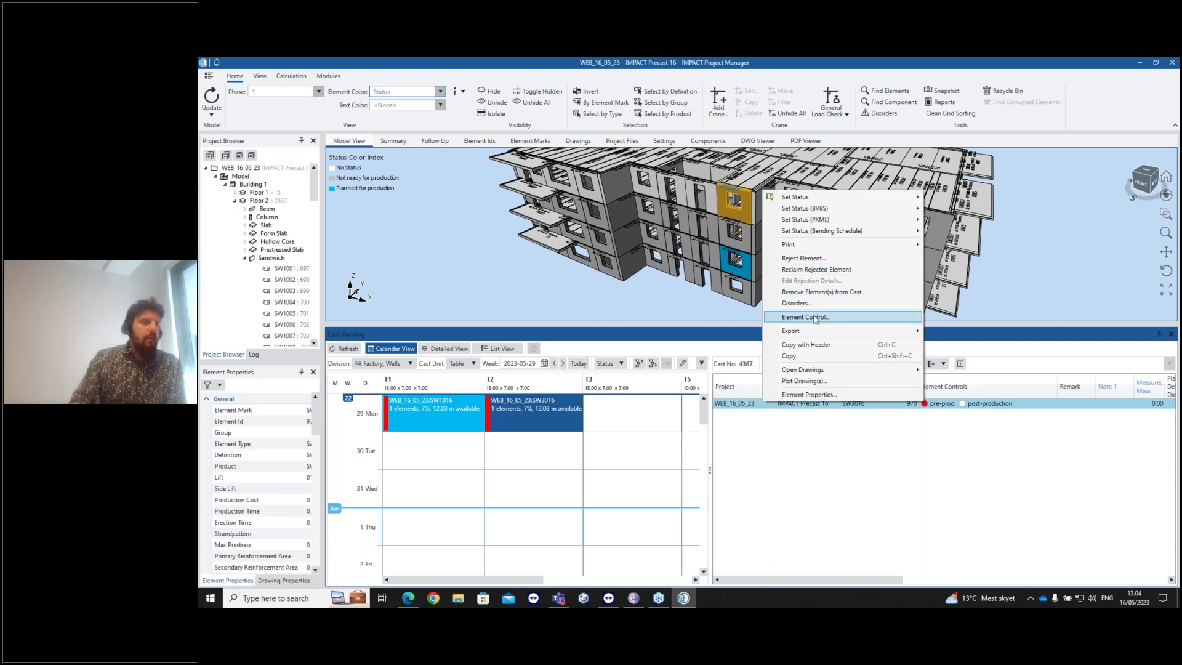
{"action": "left_click", "coordinate": [532, 414]}
{"action": "right_click", "coordinate": [532, 413]}
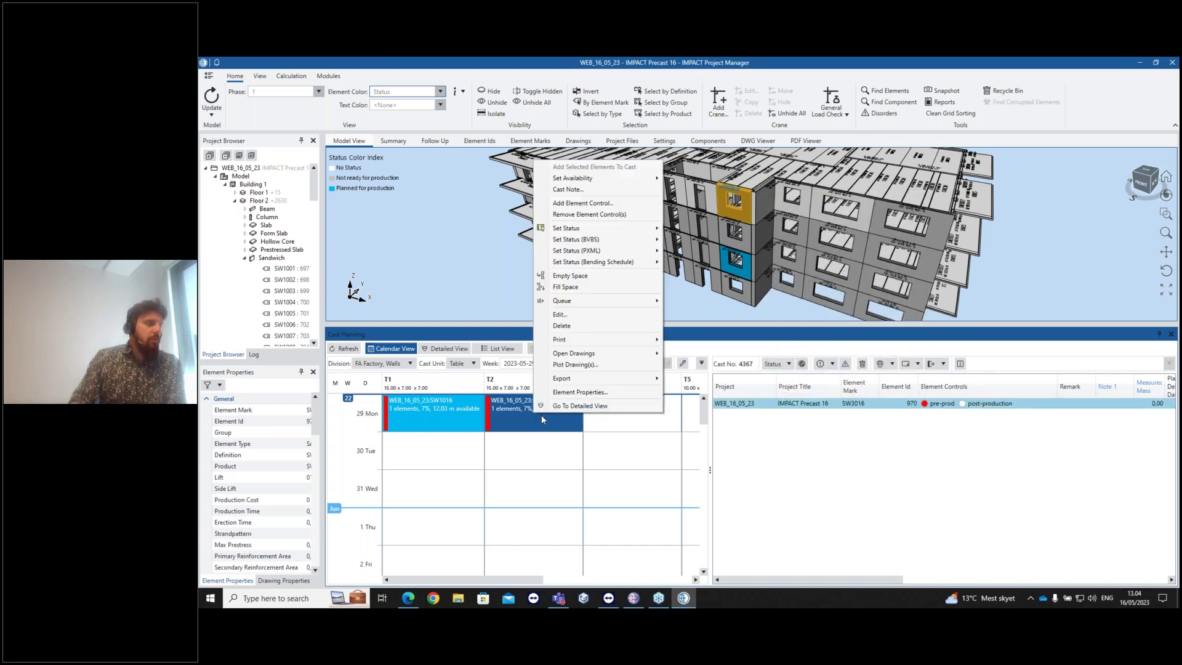
{"action": "left_click", "coordinate": [597, 220]}
{"action": "left_click", "coordinate": [709, 340]}
{"action": "left_click", "coordinate": [743, 342]}
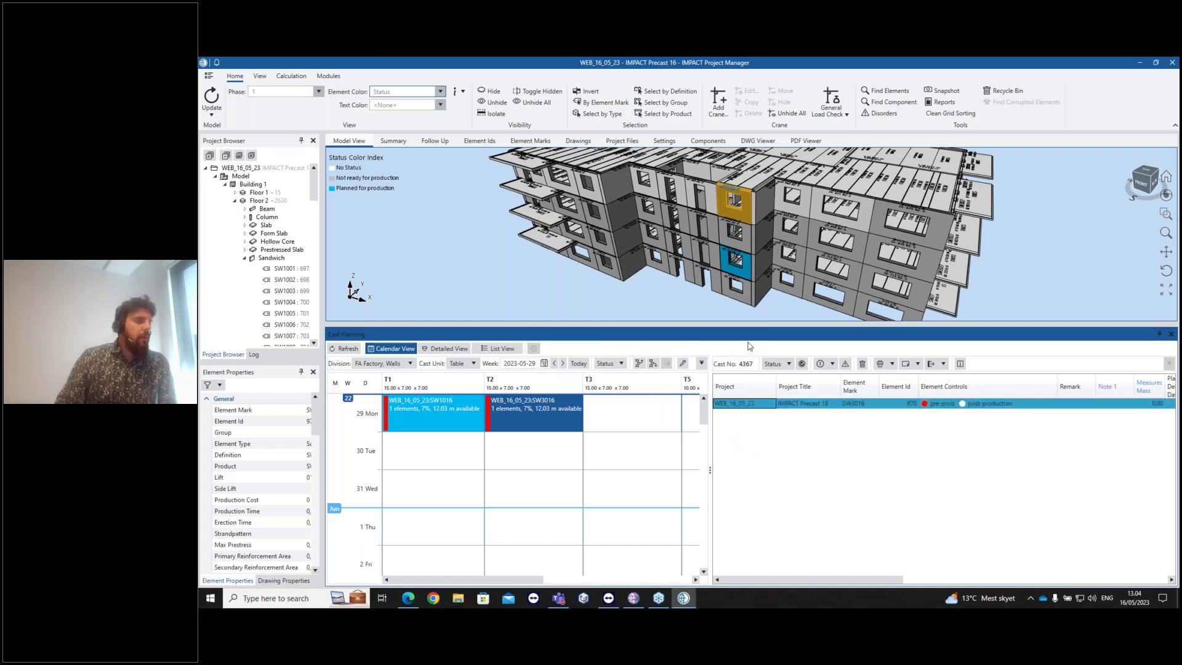
{"action": "left_click", "coordinate": [524, 449]}
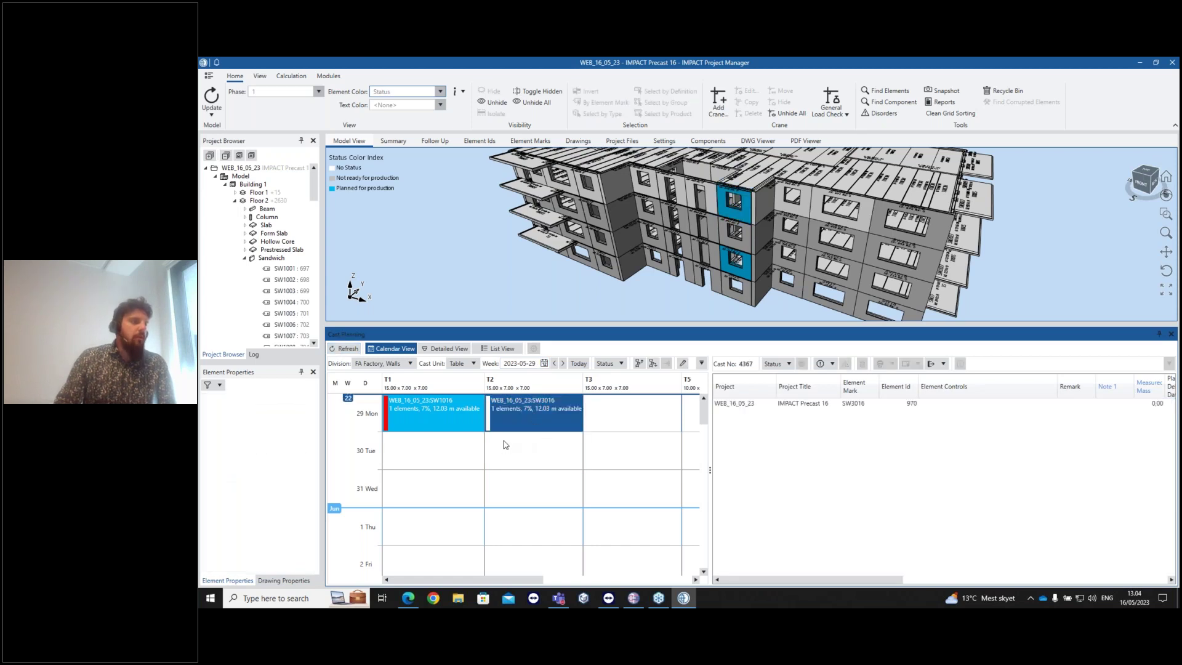
Compare the SW1016 cast with SW3016's cast 4367 and select the SW3016 wall in the model
{"action": "left_click", "coordinate": [407, 419]}
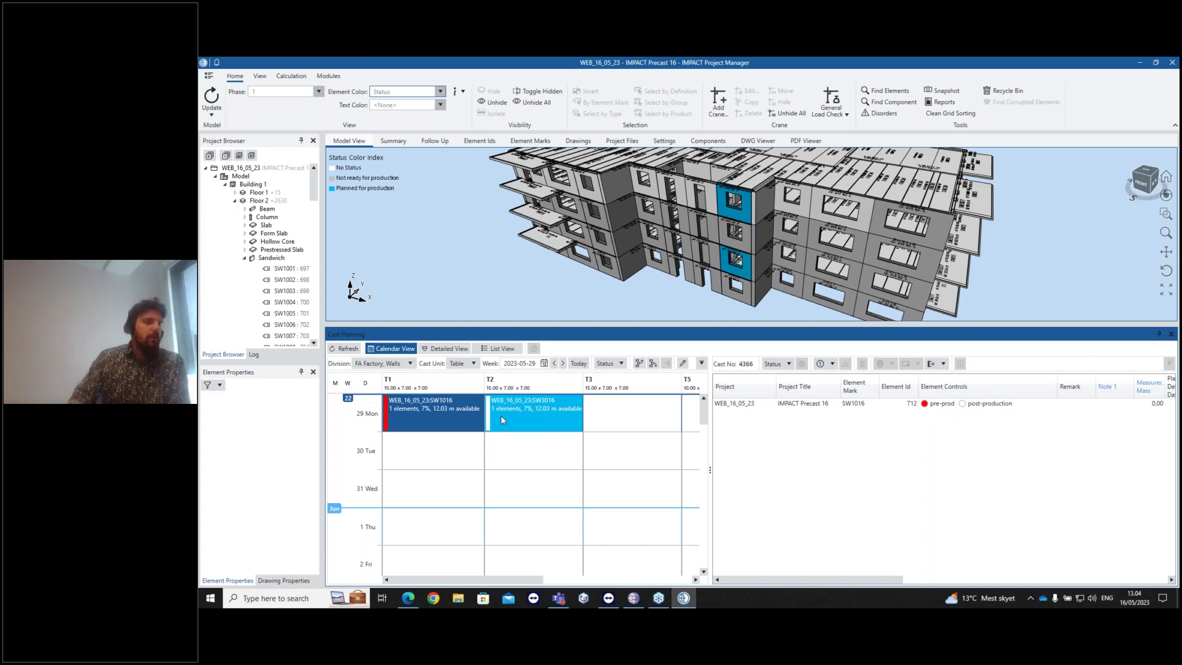
{"action": "left_click", "coordinate": [569, 427]}
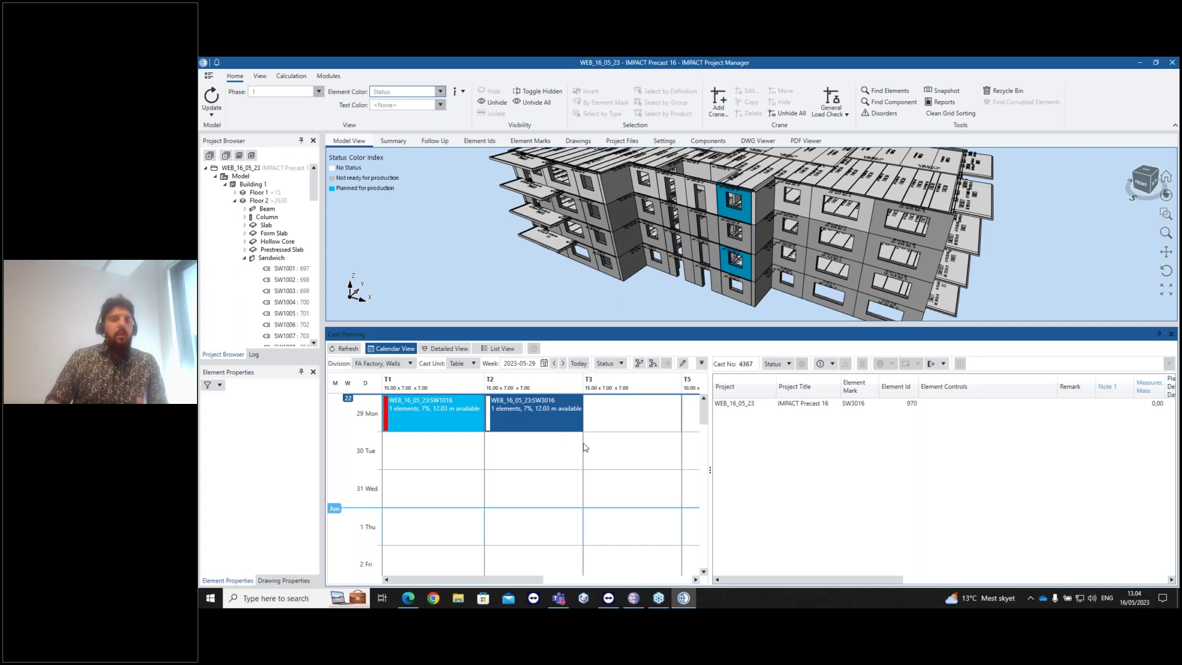
{"action": "left_click", "coordinate": [745, 218]}
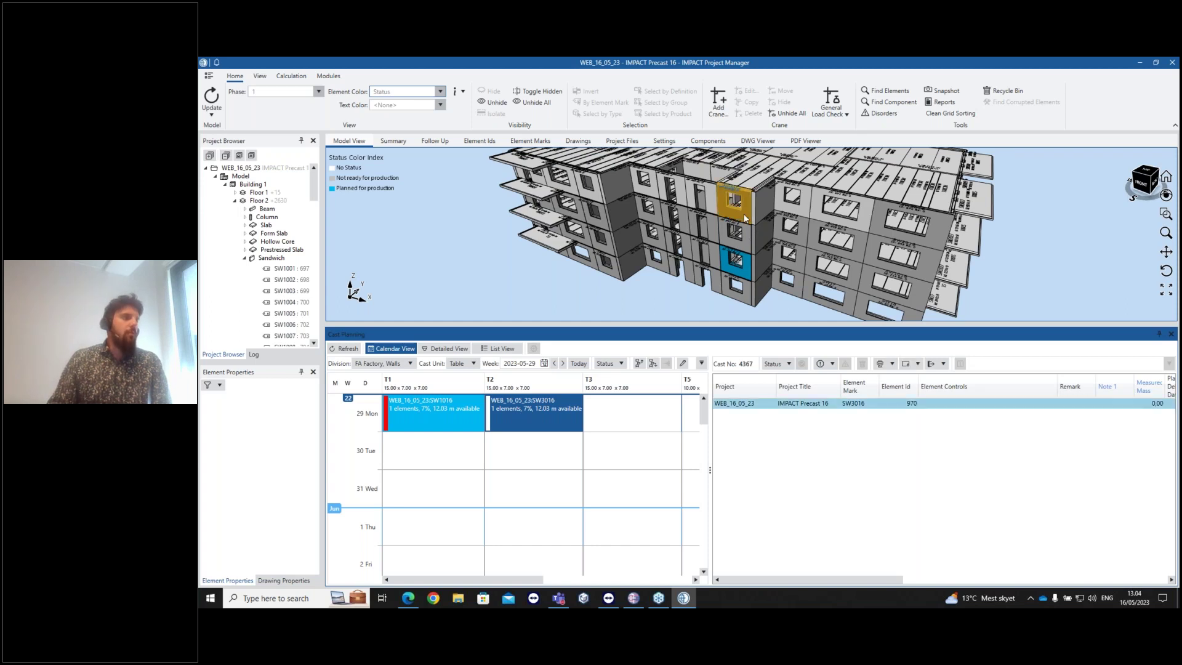
Add the pre-prod and post-production element controls to wall SW3016
{"action": "right_click", "coordinate": [745, 214]}
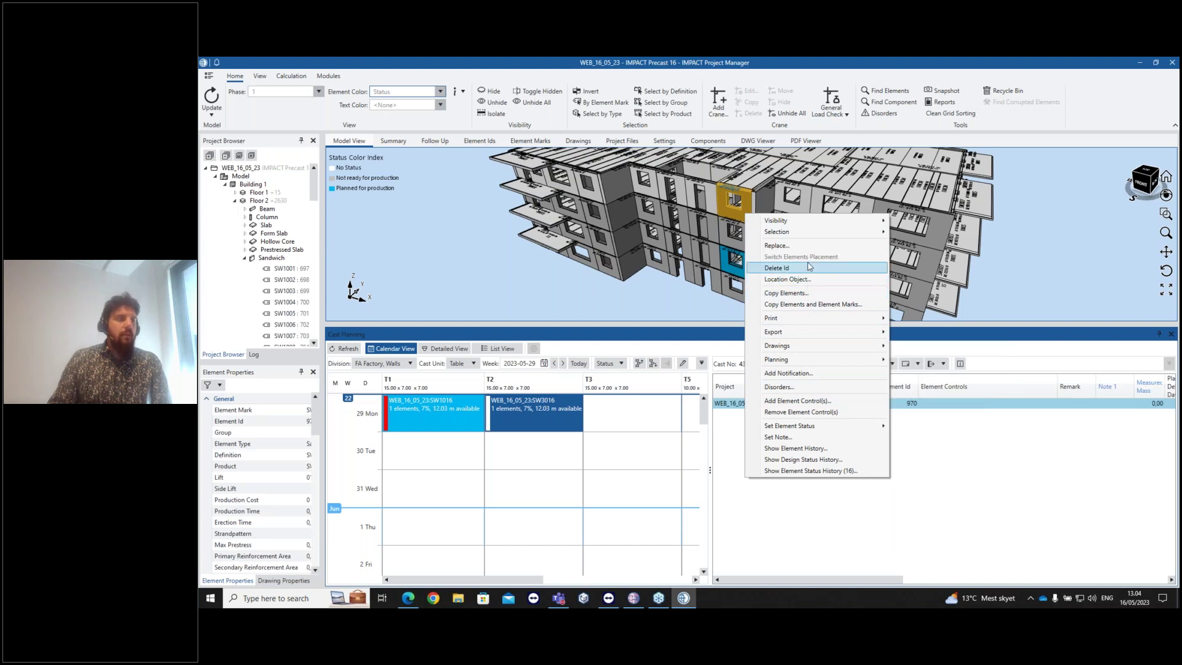
{"action": "left_click", "coordinate": [813, 401]}
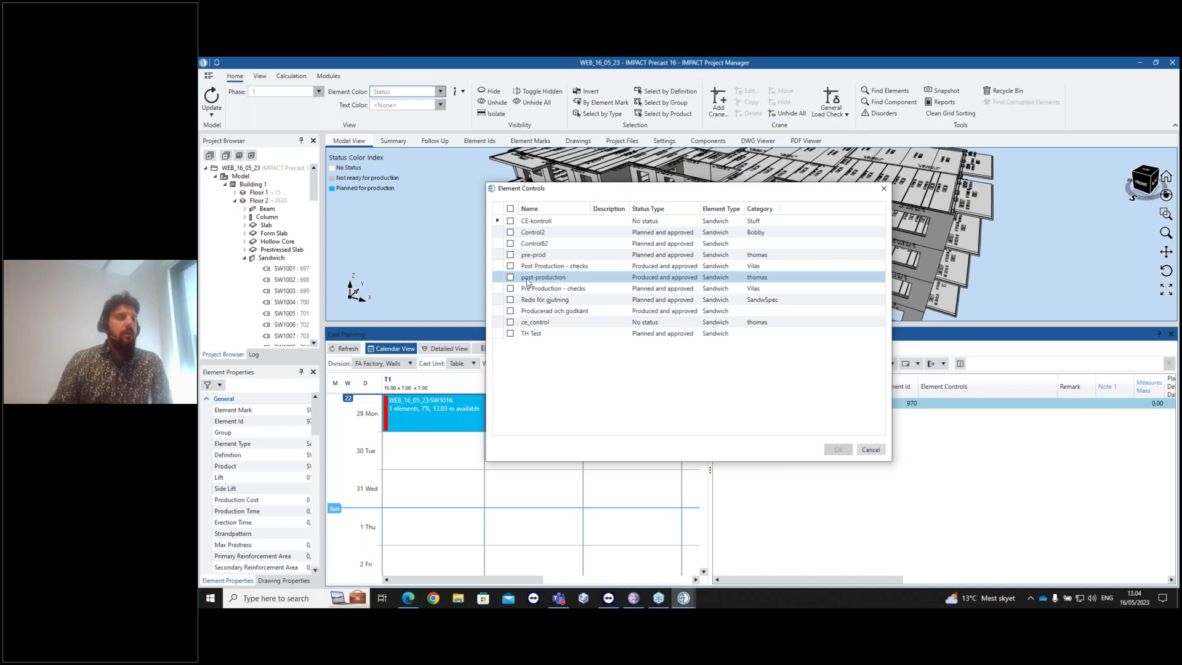
{"action": "left_click", "coordinate": [511, 255]}
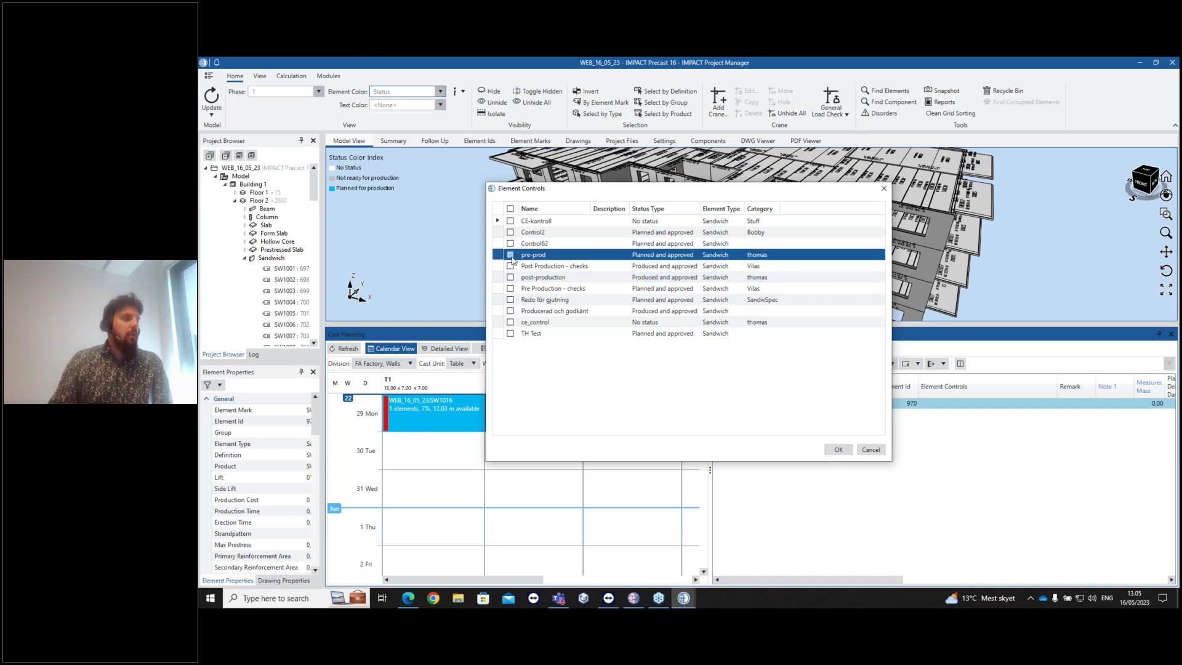
{"action": "left_click", "coordinate": [511, 277]}
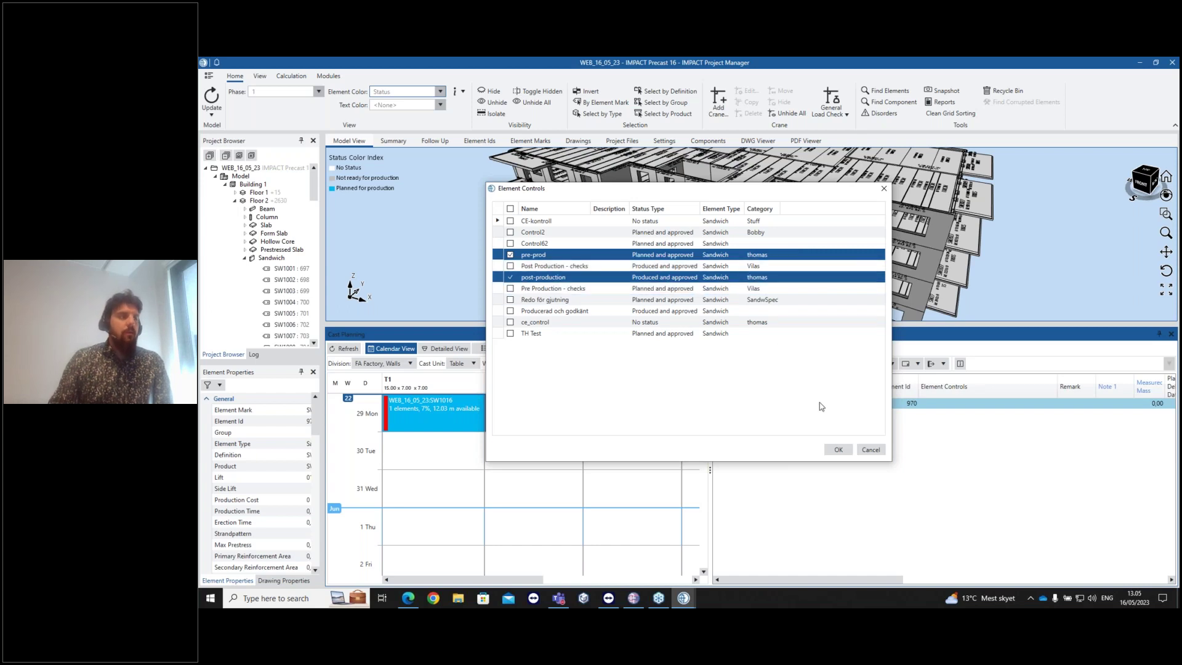
{"action": "left_click", "coordinate": [839, 450]}
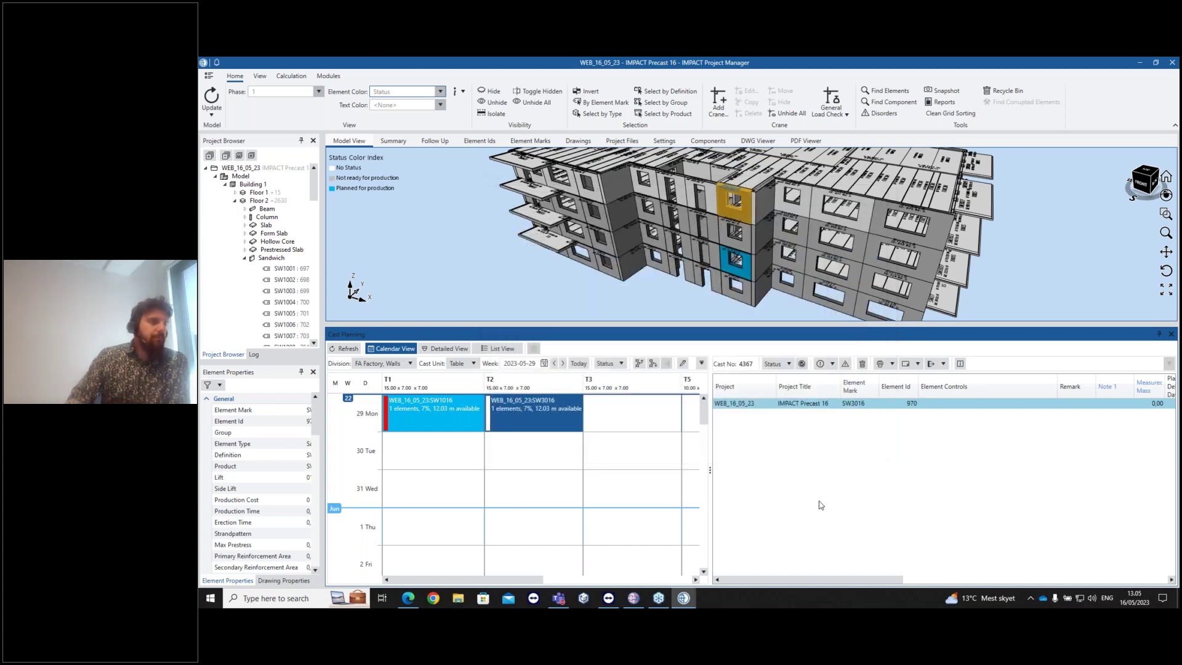
{"action": "left_click", "coordinate": [738, 339]}
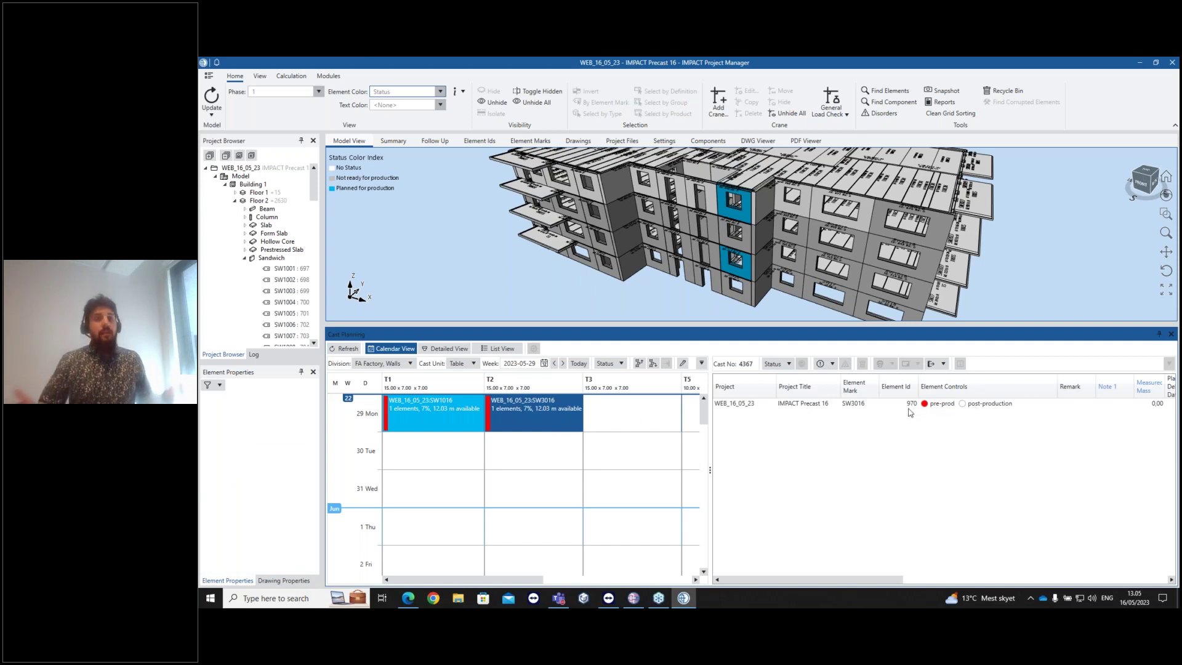
{"action": "right_click", "coordinate": [533, 414]}
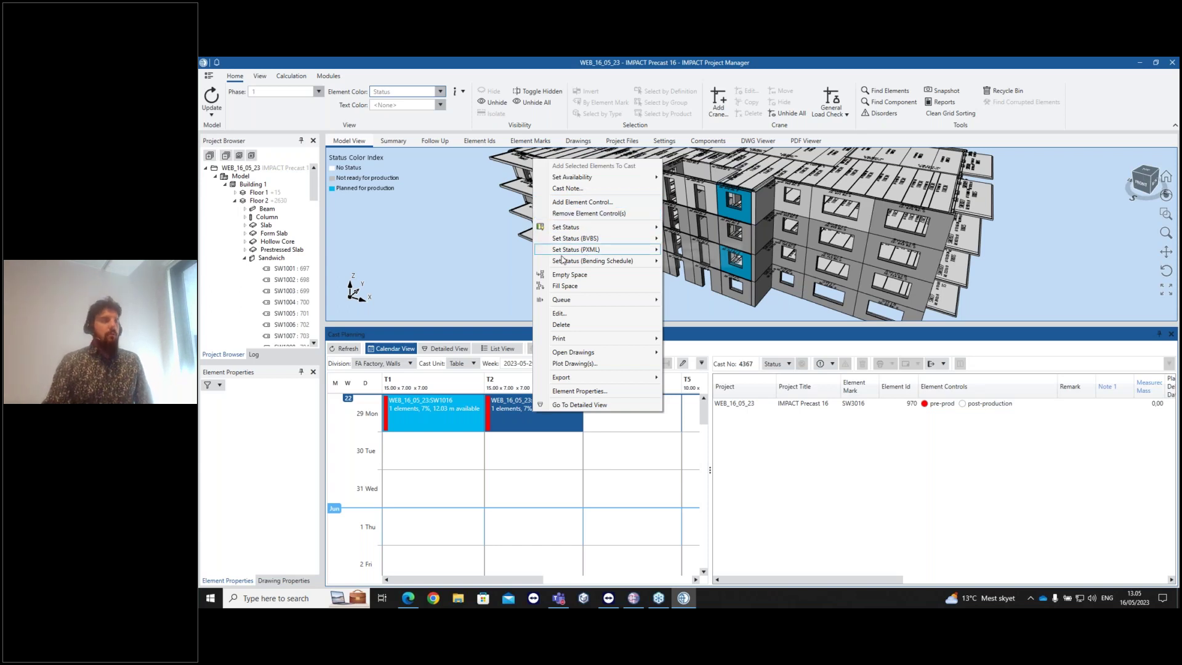
{"action": "left_click", "coordinate": [615, 430]}
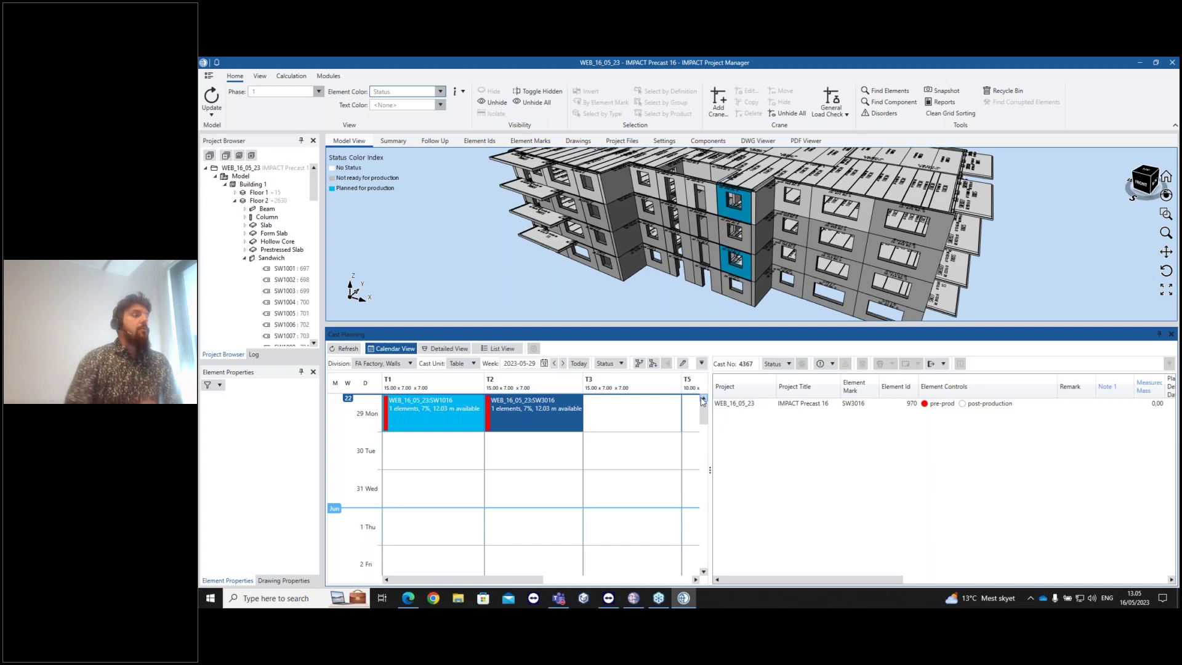
{"action": "middle_click_drag", "start_coordinate": [902, 259], "coordinate": [895, 261]}
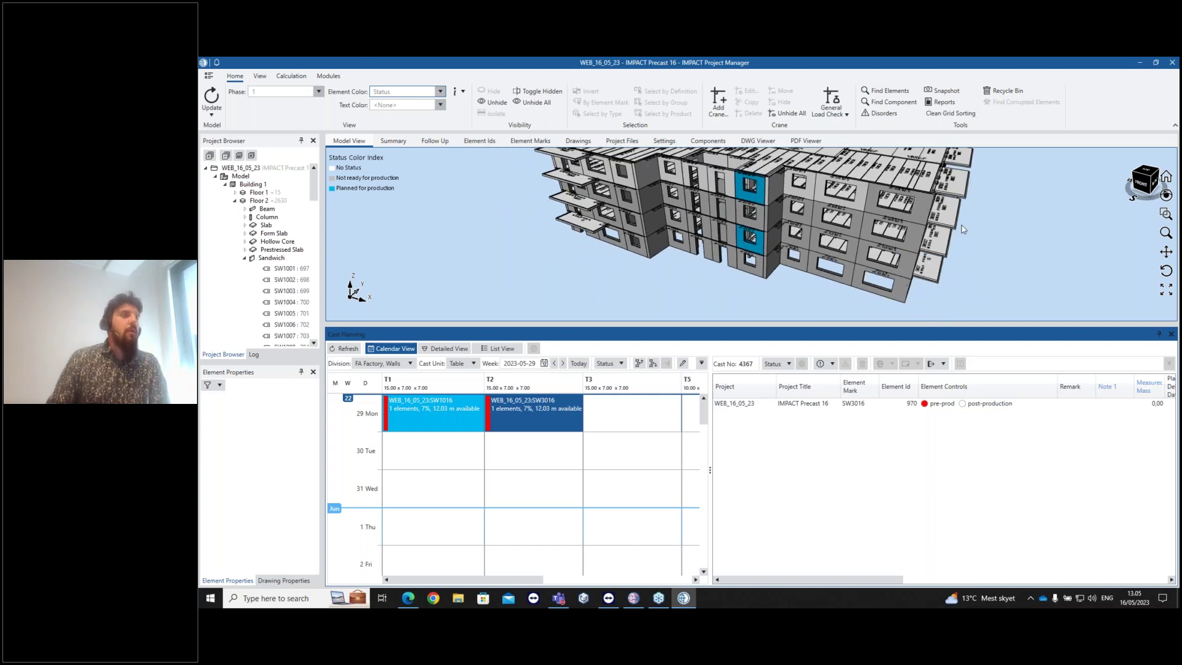
{"action": "middle_click_drag", "start_coordinate": [966, 229], "coordinate": [966, 261]}
{"action": "left_click", "coordinate": [966, 261]}
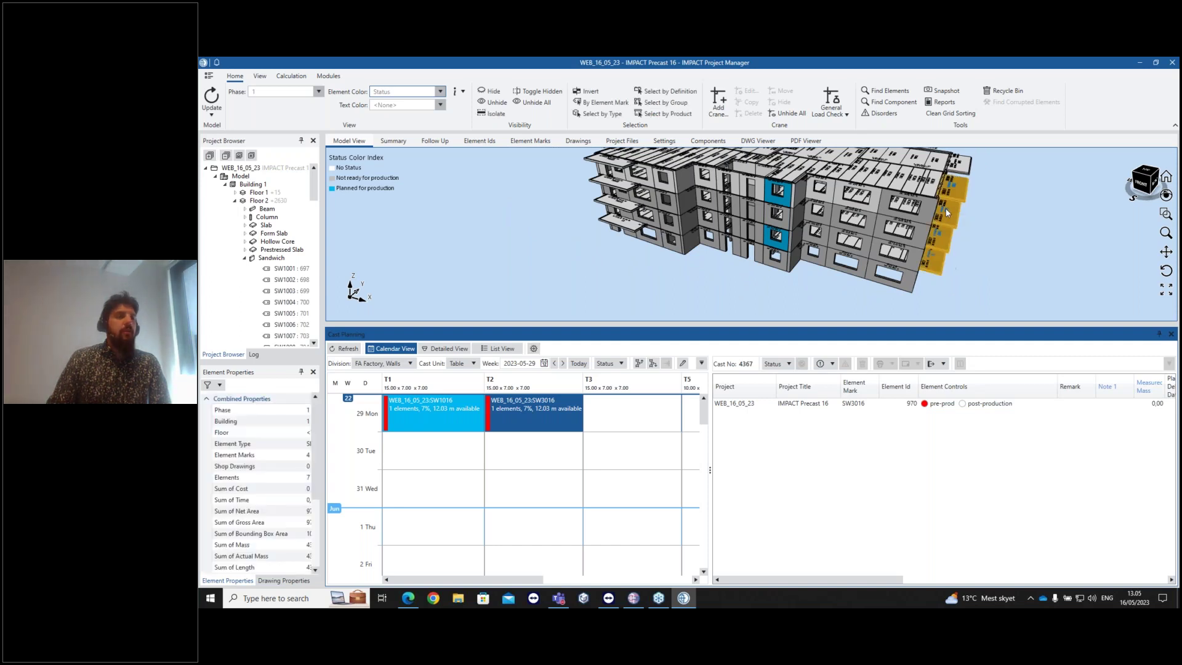
{"action": "right_click", "coordinate": [949, 197]}
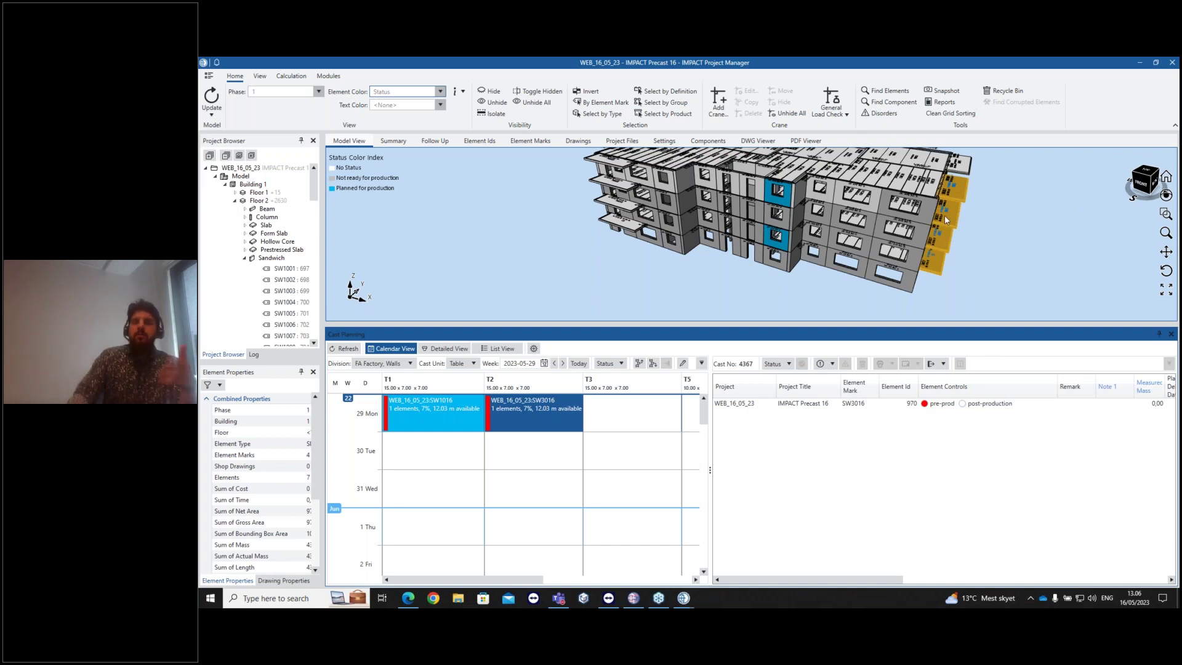
{"action": "left_click", "coordinate": [668, 222]}
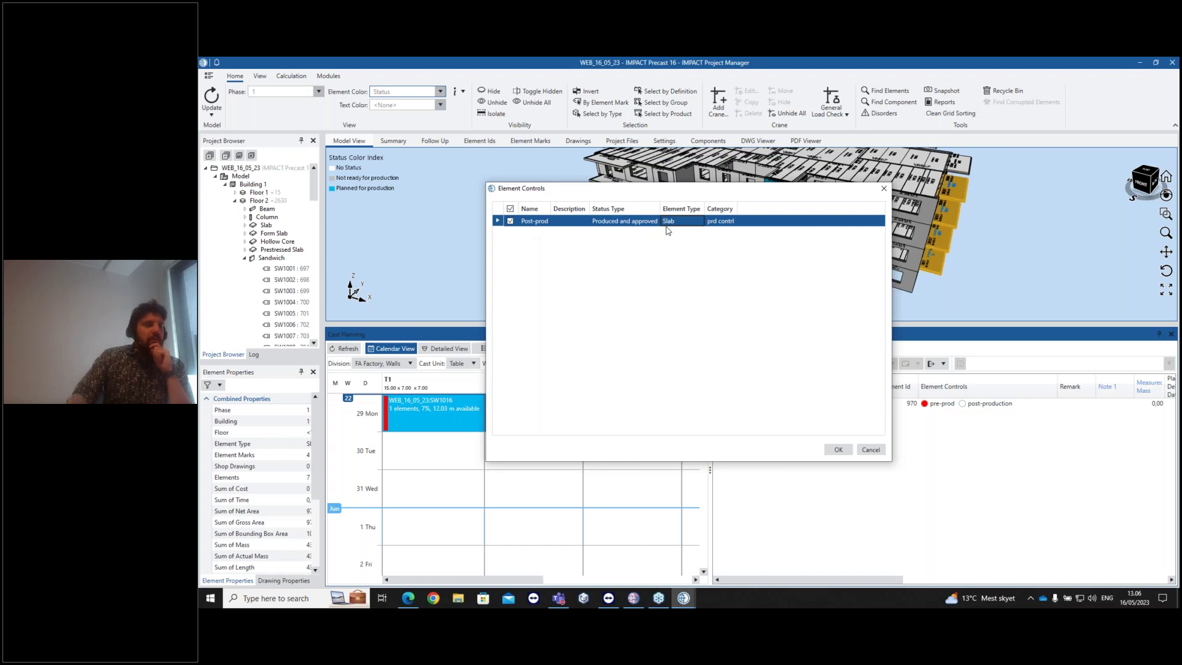
{"action": "left_click", "coordinate": [885, 189]}
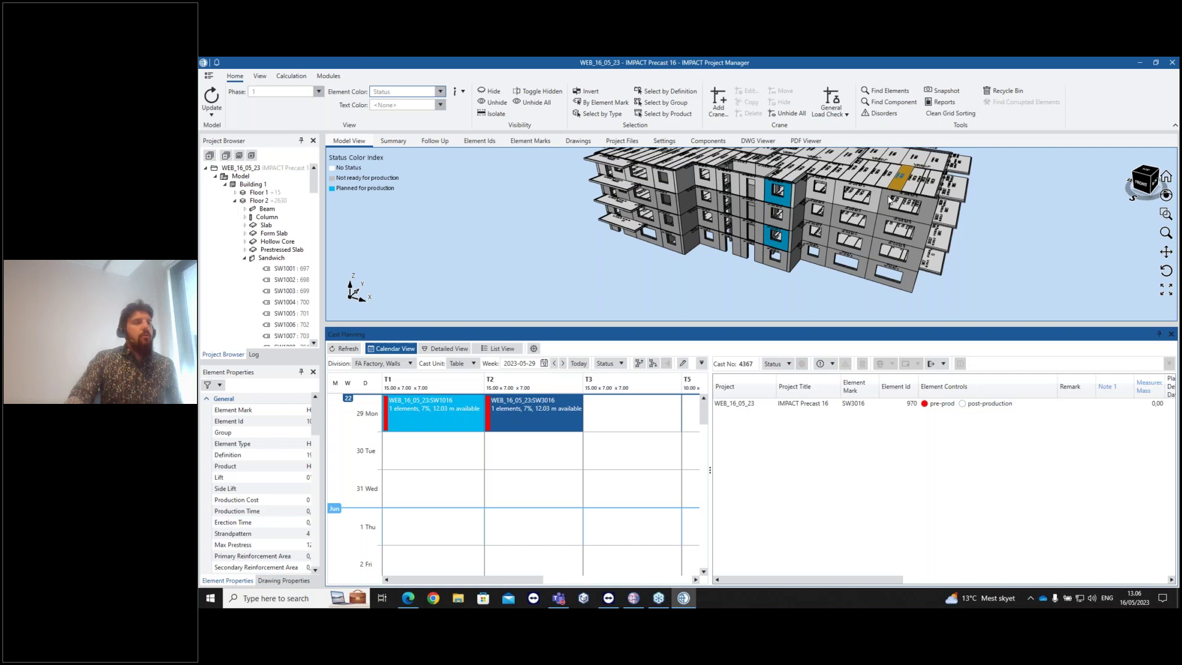
{"action": "left_click", "coordinate": [890, 200]}
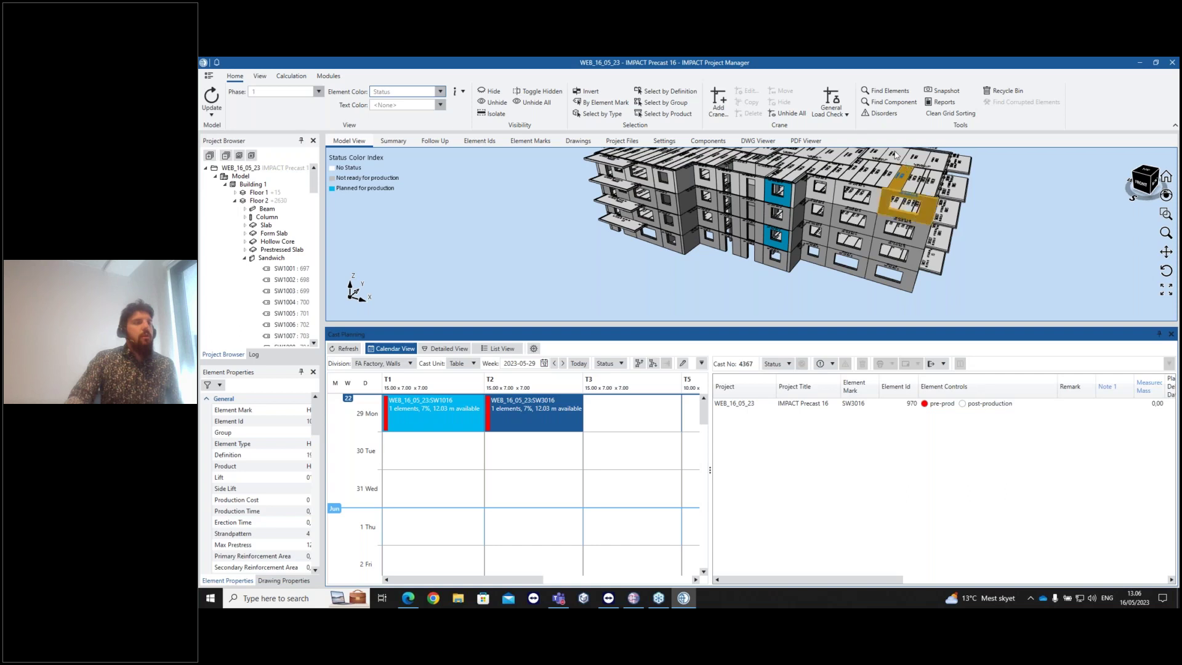
{"action": "right_click", "coordinate": [959, 193]}
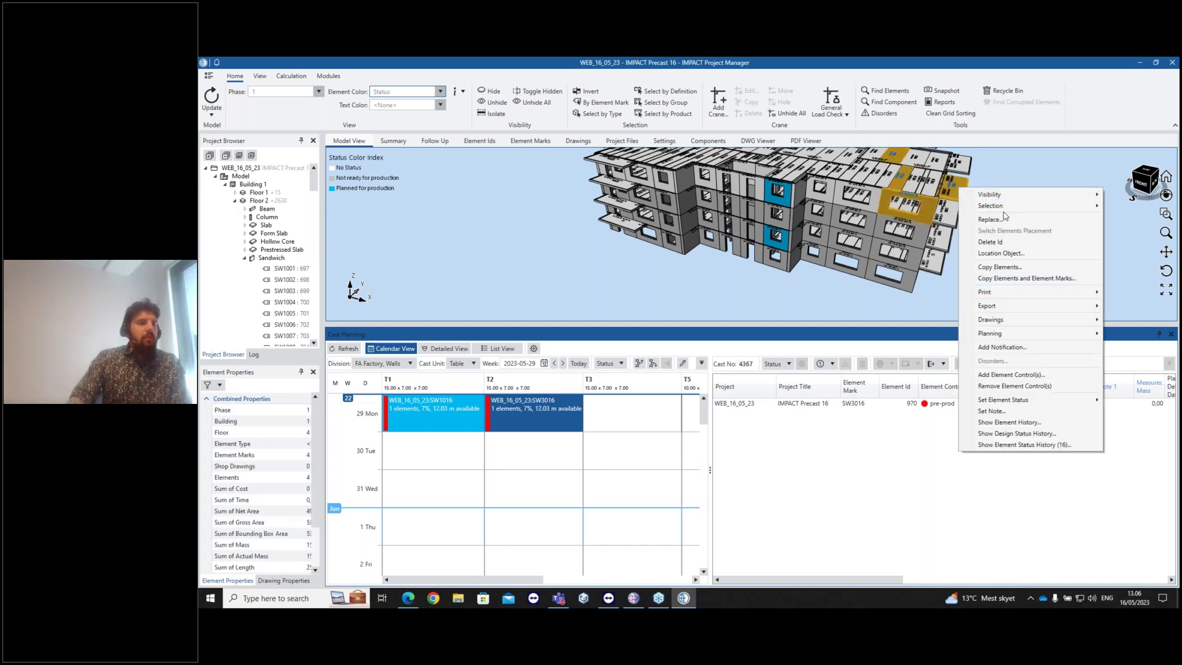
{"action": "left_click", "coordinate": [1014, 373]}
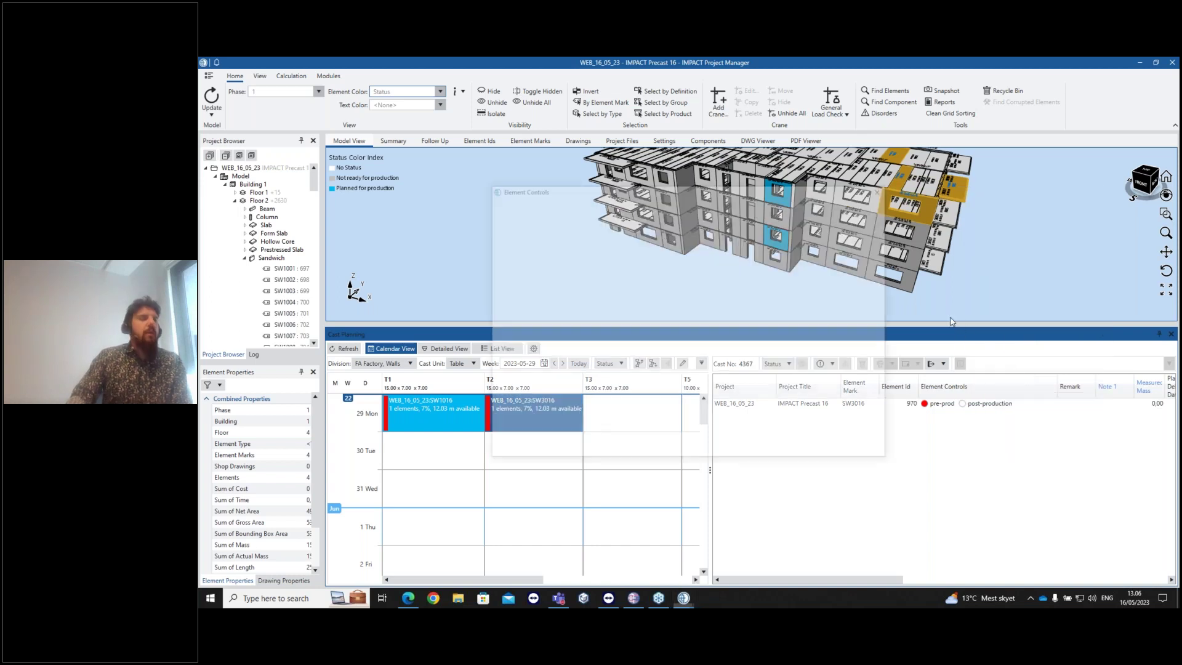
{"action": "scroll", "coordinate": [777, 314], "scroll_direction": "down", "scroll_amount": 3}
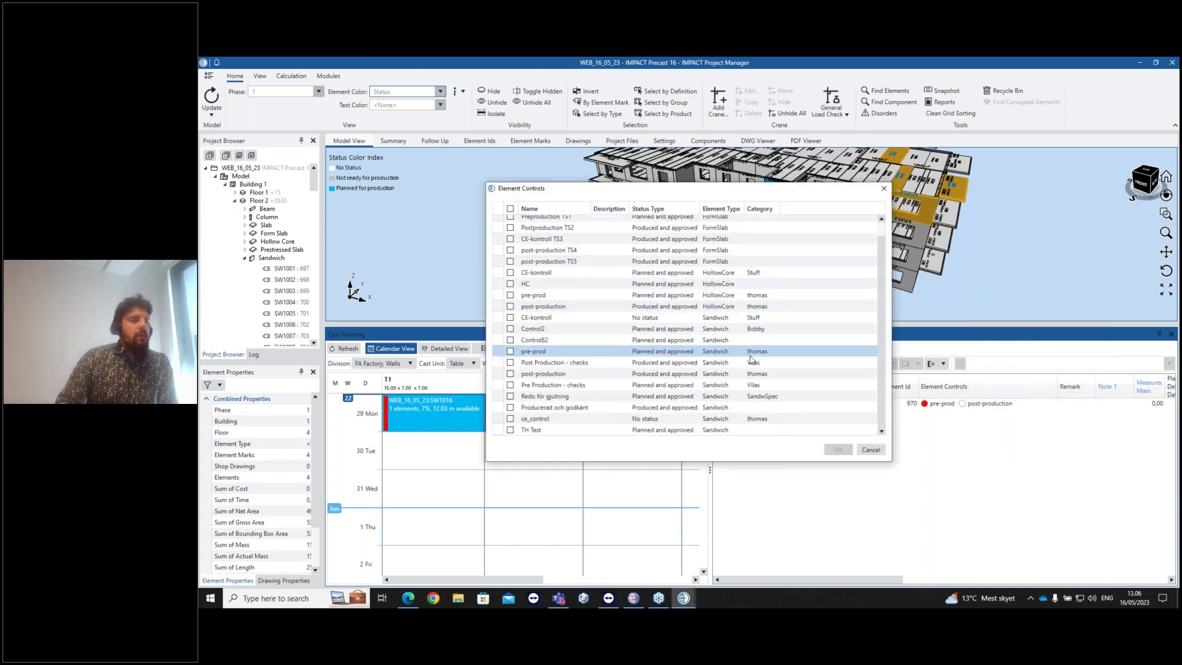
{"action": "scroll", "coordinate": [755, 354], "scroll_direction": "up", "scroll_amount": 1}
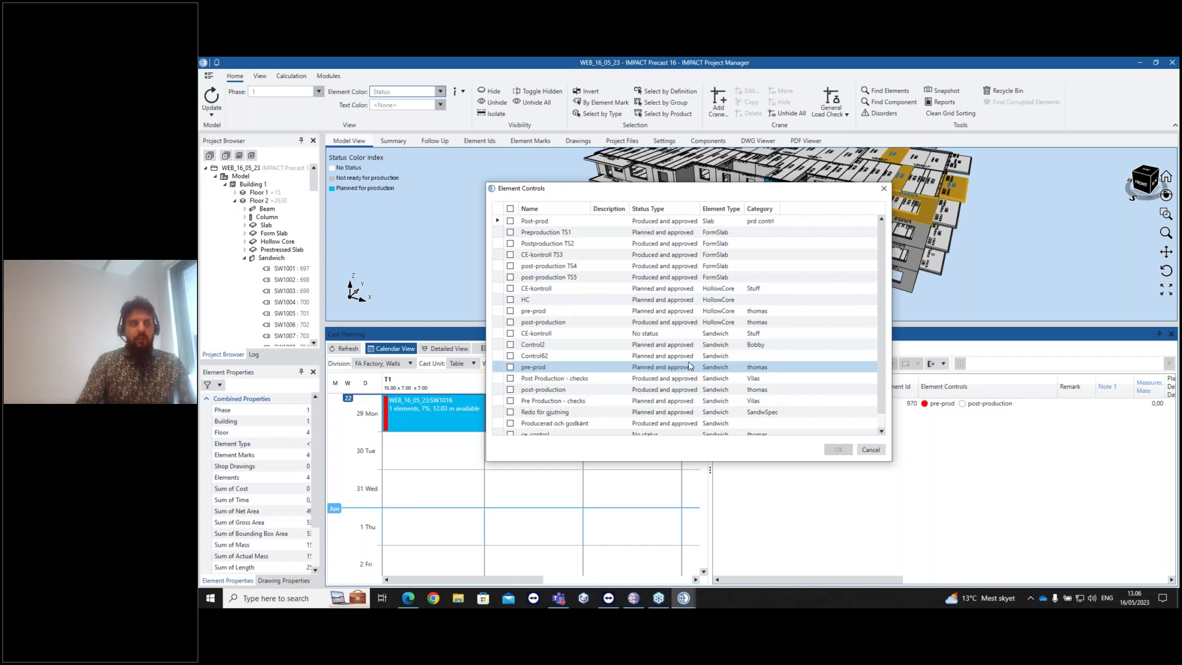
{"action": "left_click", "coordinate": [883, 189]}
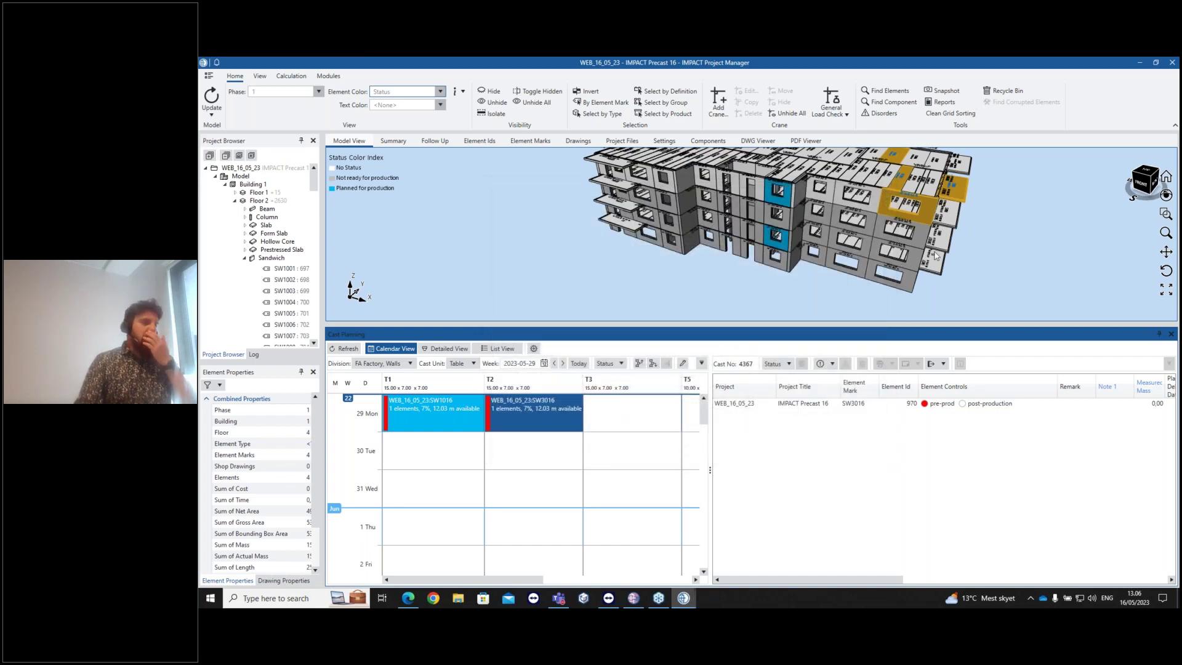
Deselect the wall panel and switch to IMPACT Resource Manager's Workload view
{"action": "left_click", "coordinate": [741, 284]}
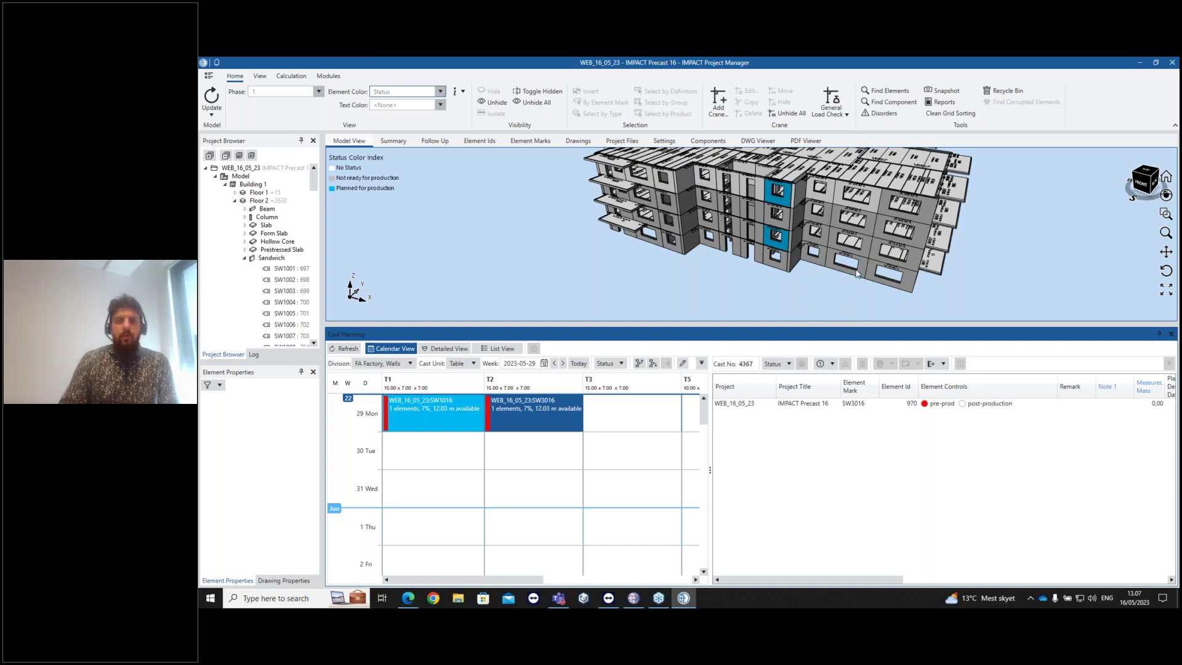
{"action": "left_click", "coordinate": [637, 599]}
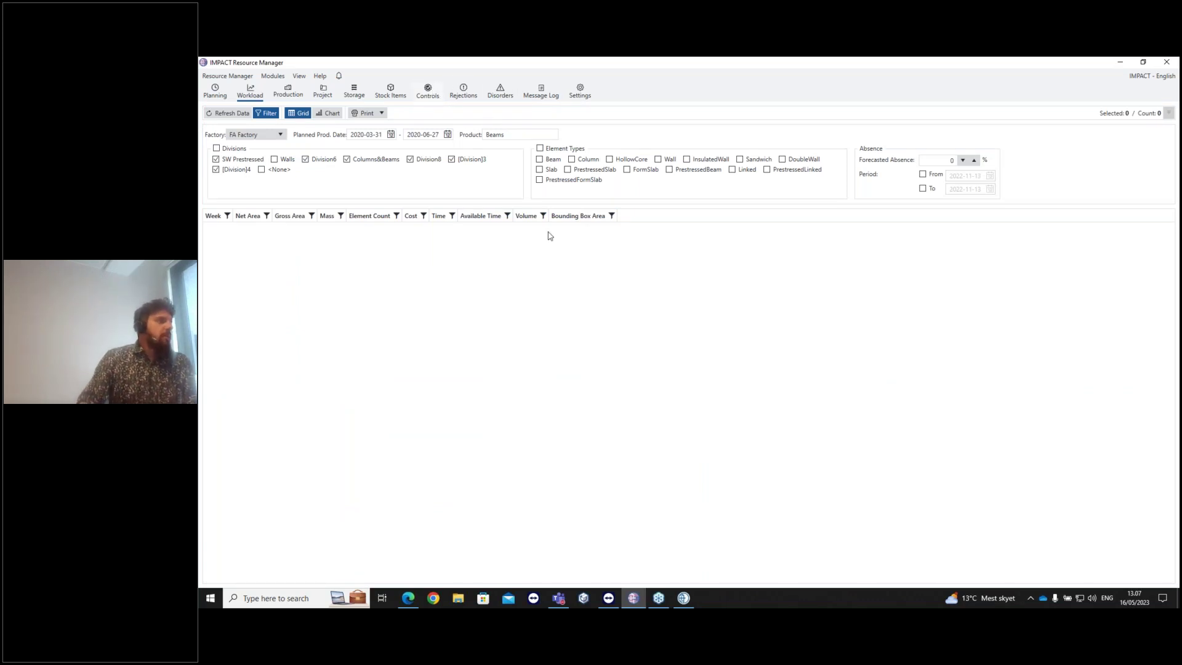
{"action": "left_click", "coordinate": [428, 91]}
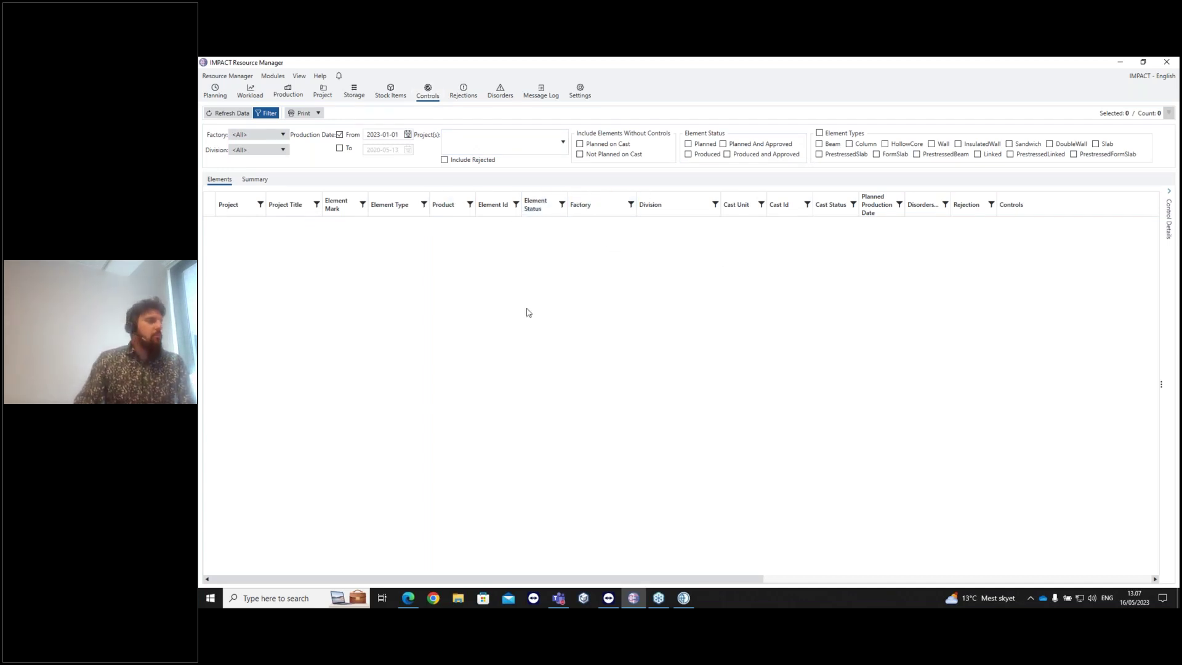
Filter the Controls view to project WEB_16_05_23 and load its walls SW1016 and SW3016
{"action": "left_click", "coordinate": [566, 150]}
{"action": "type", "text": "web"}
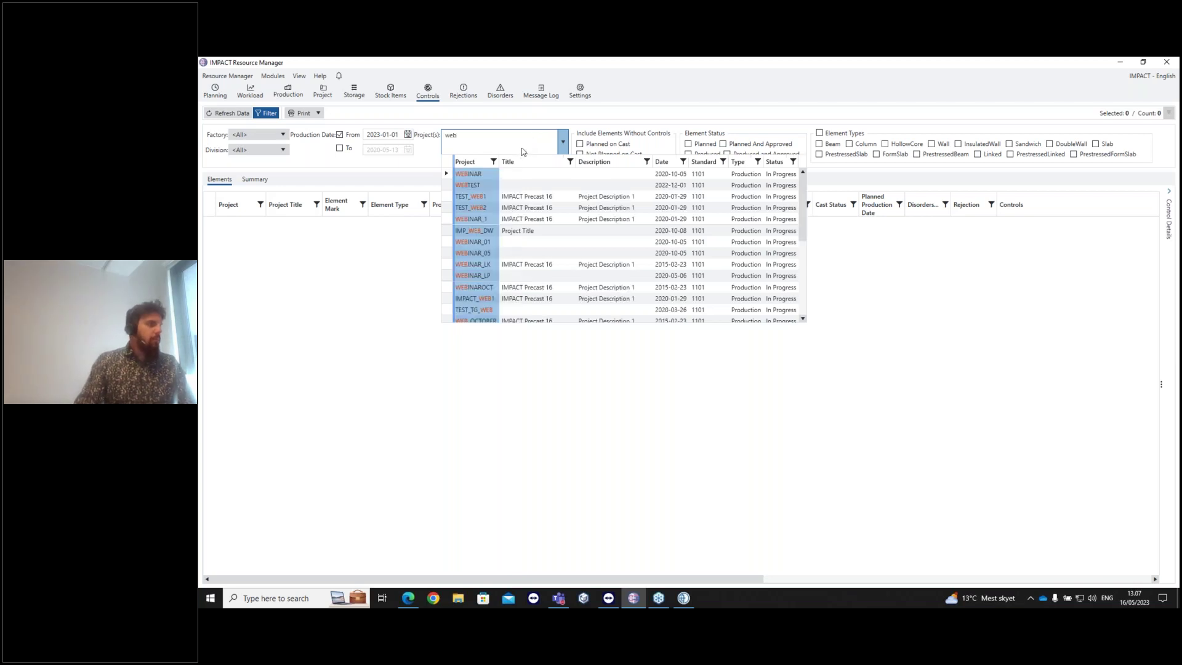
{"action": "type", "text": "_16_05_23"}
{"action": "key", "text": "Return"}
{"action": "left_click", "coordinate": [681, 330]}
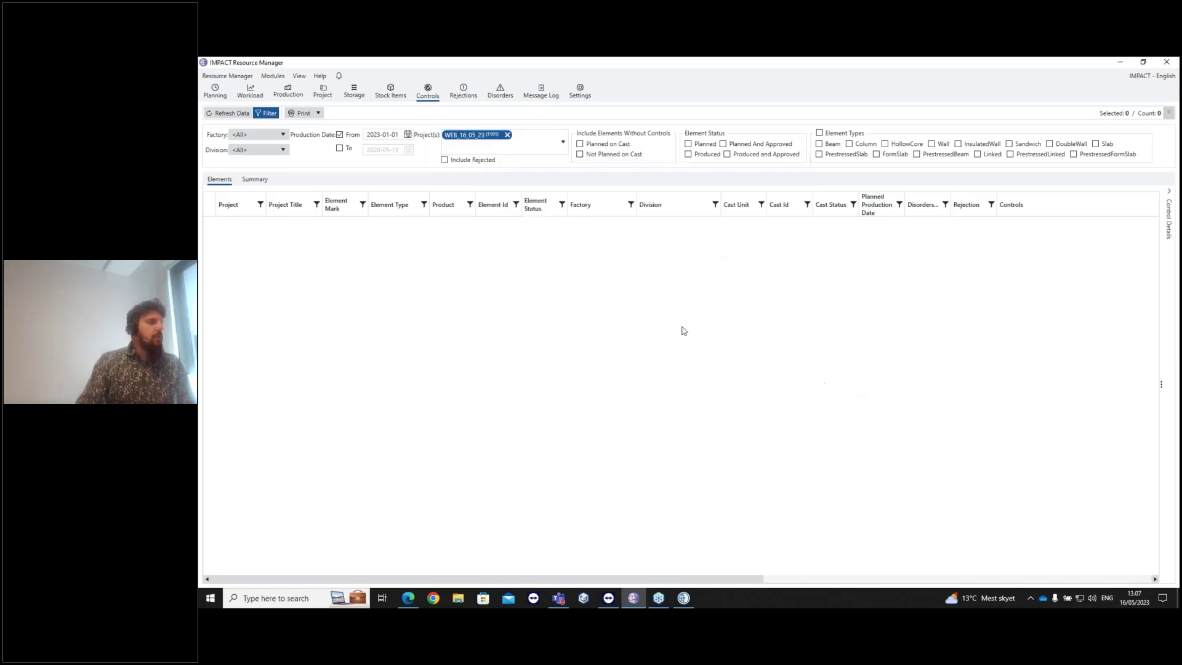
{"action": "left_click", "coordinate": [237, 113]}
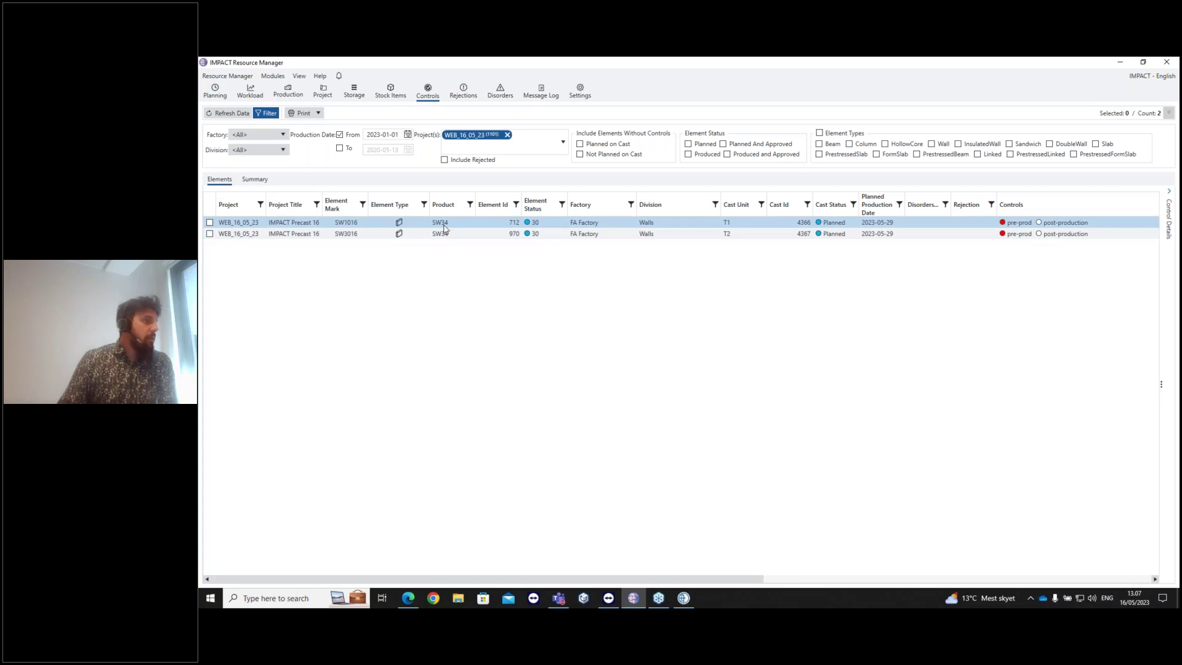
{"action": "left_click", "coordinate": [471, 223]}
Briefly include elements not planned on cast, then minimize IMPACT Resource Manager
{"action": "left_click", "coordinate": [468, 232]}
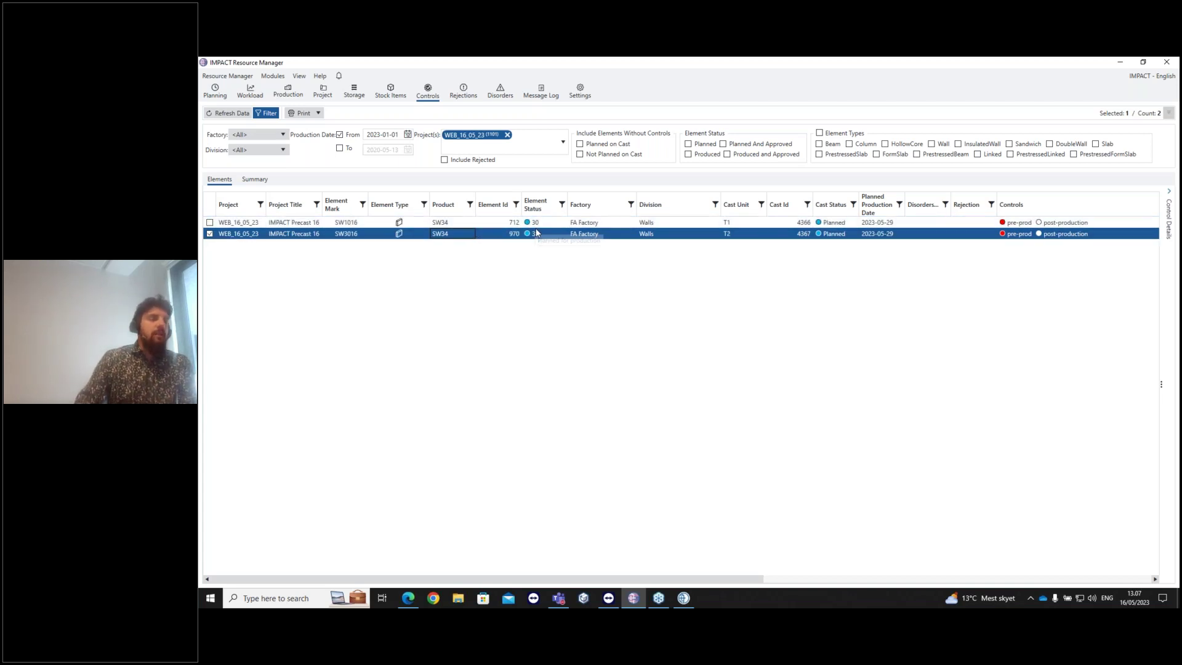
{"action": "left_click", "coordinate": [585, 157]}
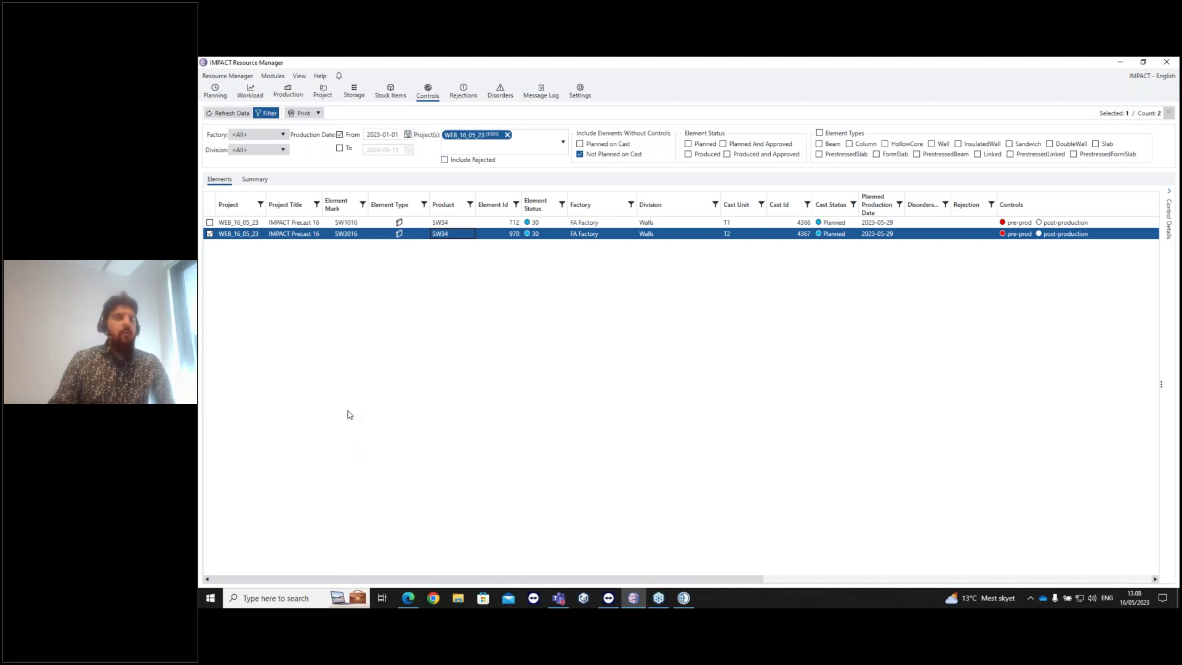
{"action": "left_click", "coordinate": [581, 154]}
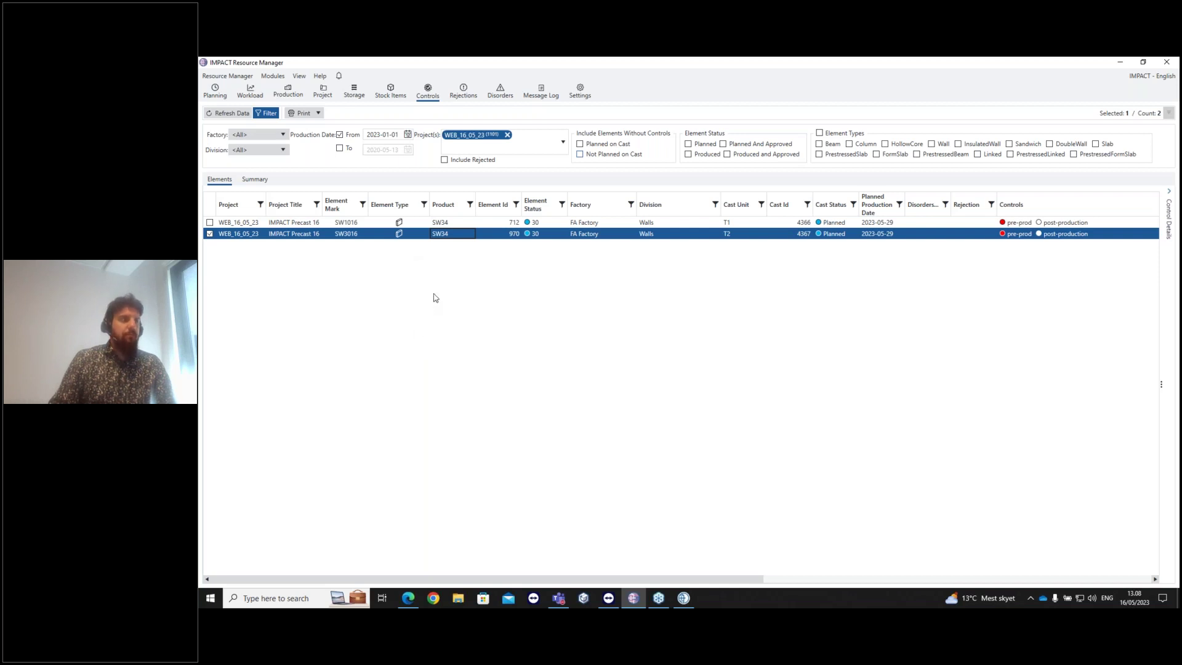
{"action": "left_click", "coordinate": [1122, 64]}
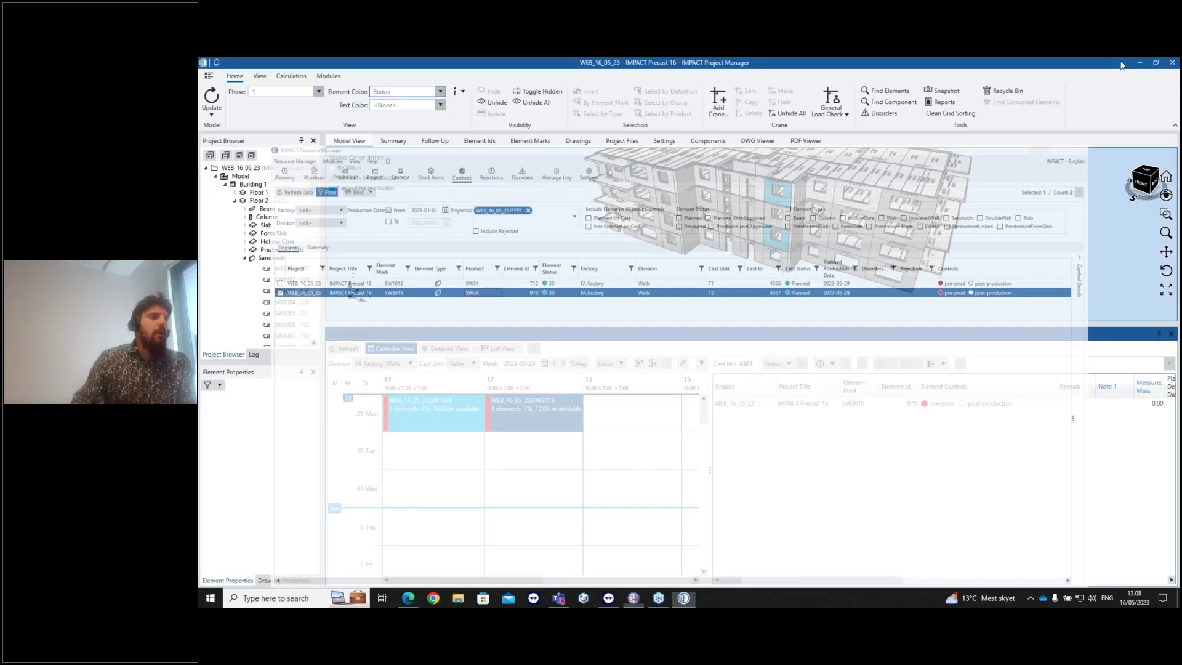
Show cast 4366 on T1 and select element SW1016 (Id 712) in its element grid
{"action": "left_click", "coordinate": [460, 442]}
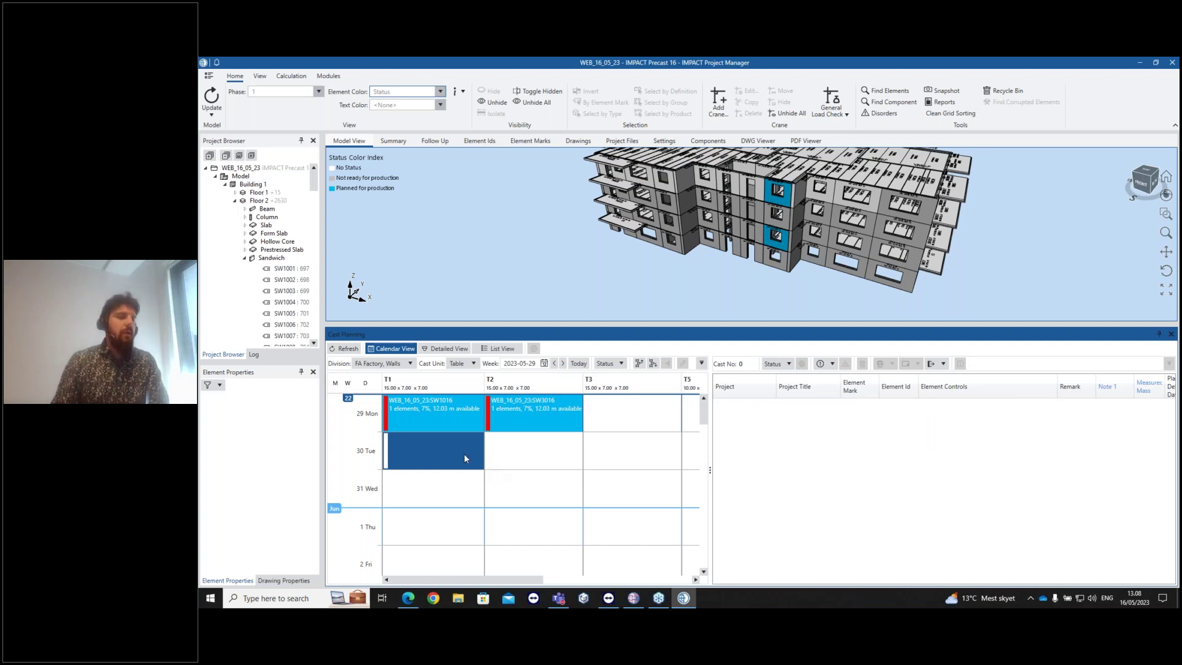
{"action": "left_click", "coordinate": [459, 430]}
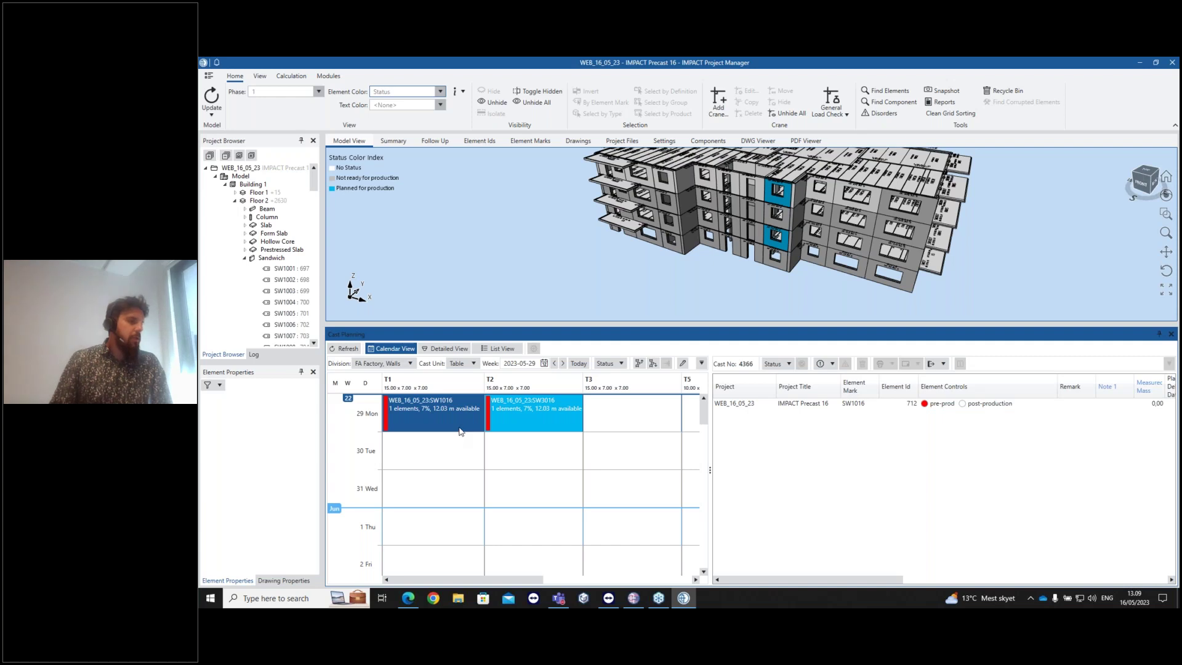
{"action": "left_click", "coordinate": [868, 409]}
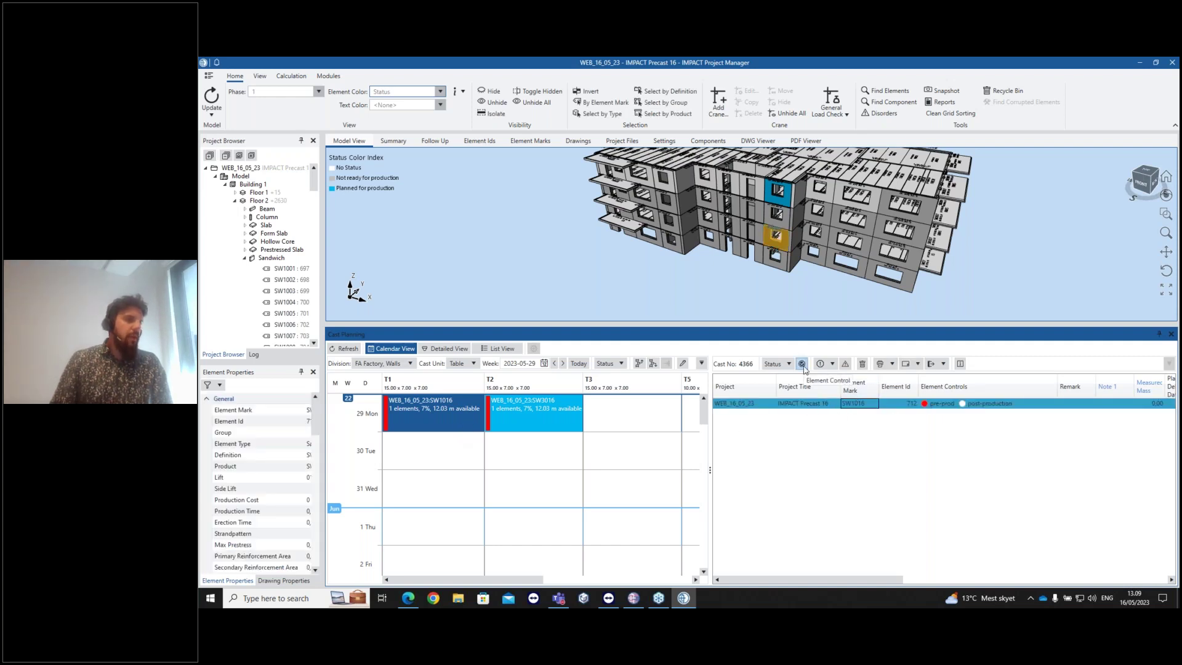
{"action": "right_click", "coordinate": [820, 410]}
Mark the CIM, Form and Drawing simple checks as done for element 712 and save
{"action": "key", "text": "Escape"}
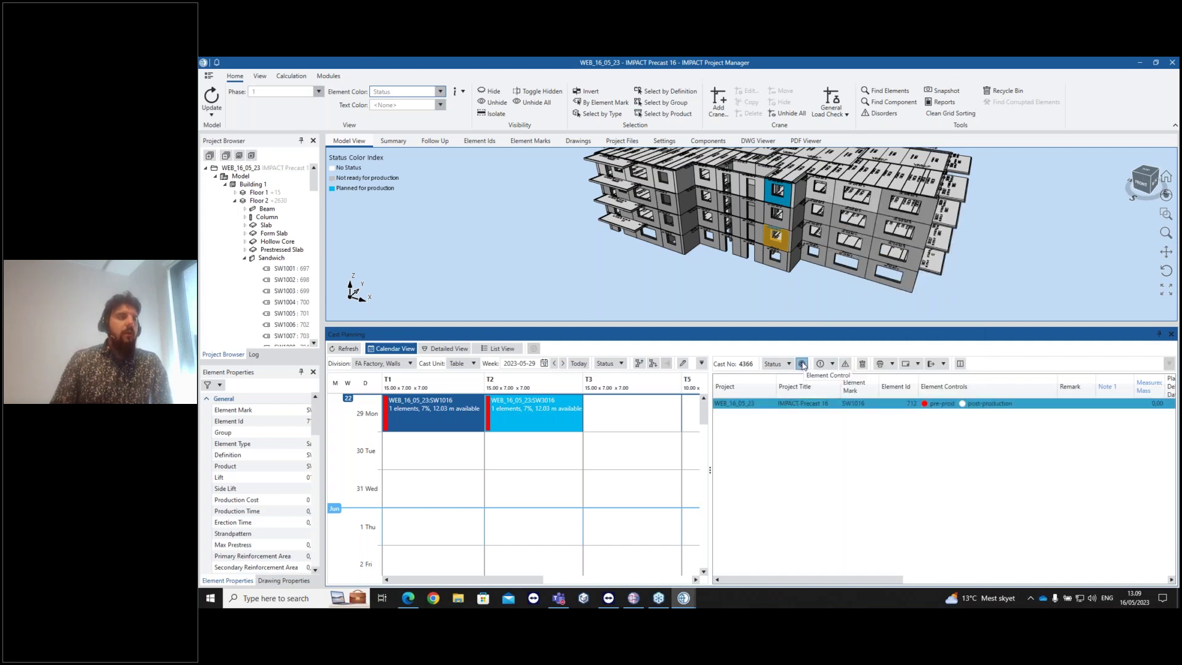
{"action": "left_click", "coordinate": [802, 364]}
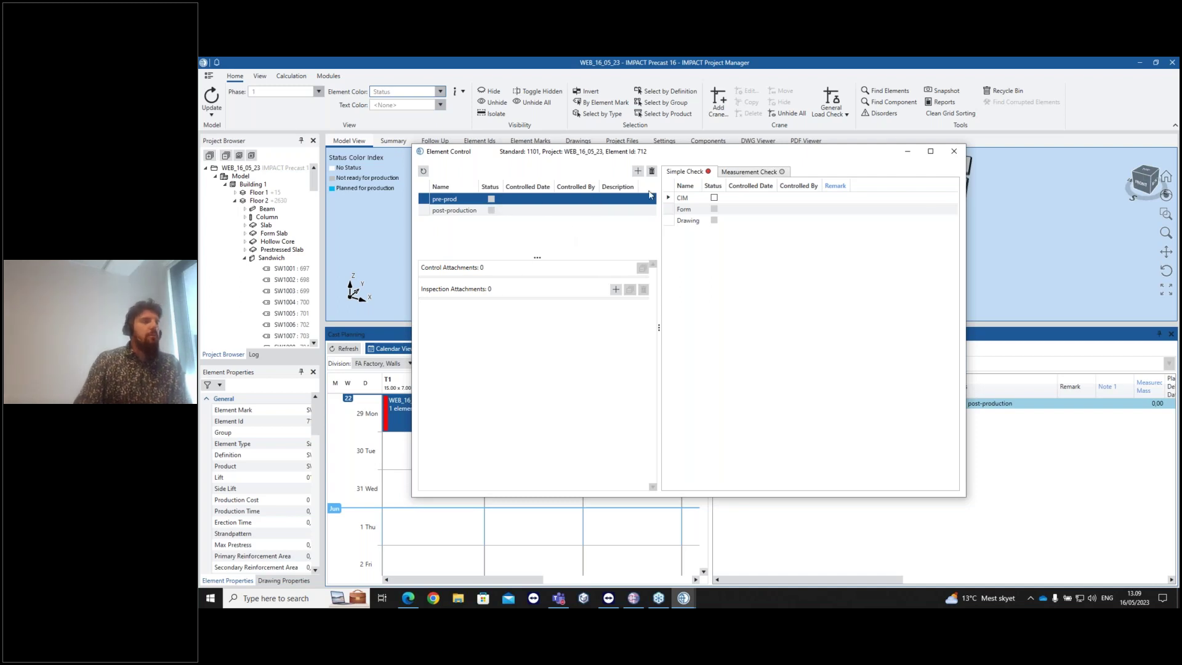
{"action": "left_click_drag", "start_coordinate": [692, 158], "coordinate": [685, 160]}
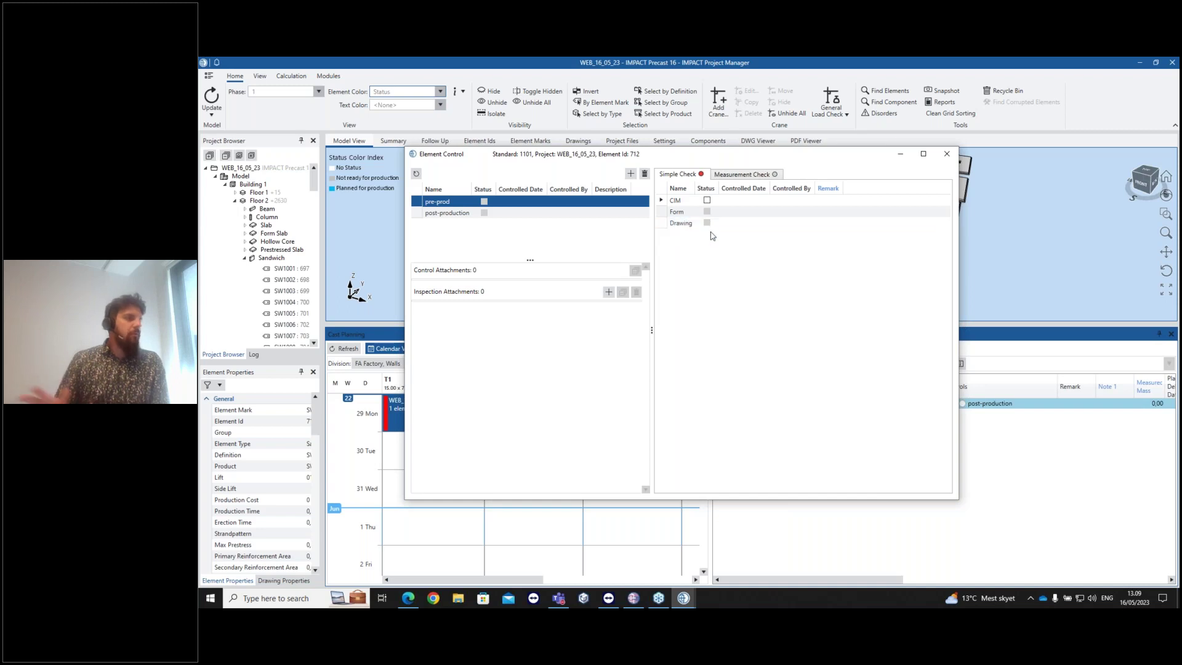
{"action": "left_click", "coordinate": [708, 202]}
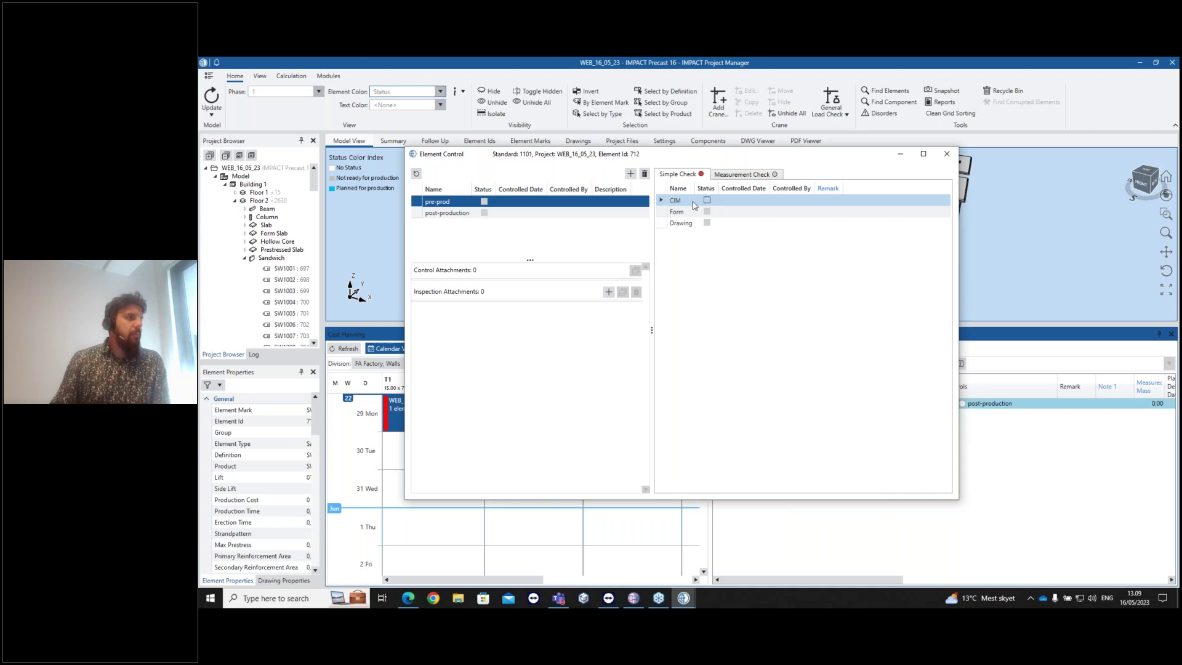
{"action": "left_click", "coordinate": [707, 202]}
{"action": "left_click", "coordinate": [707, 225]}
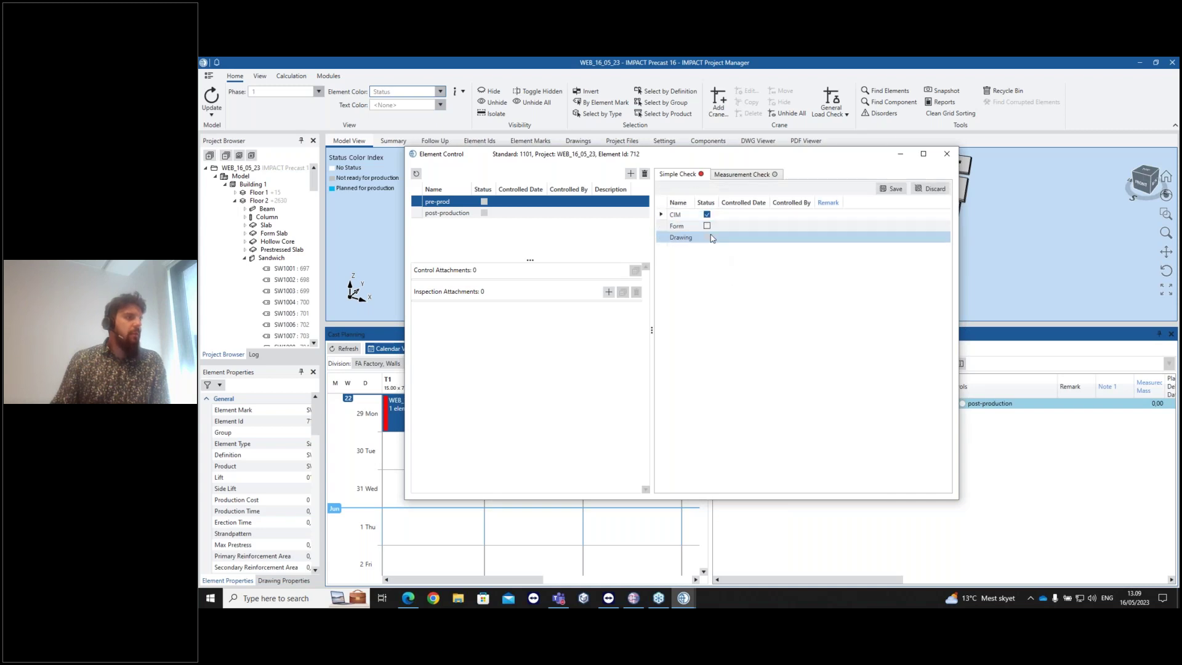
{"action": "left_click", "coordinate": [707, 226]}
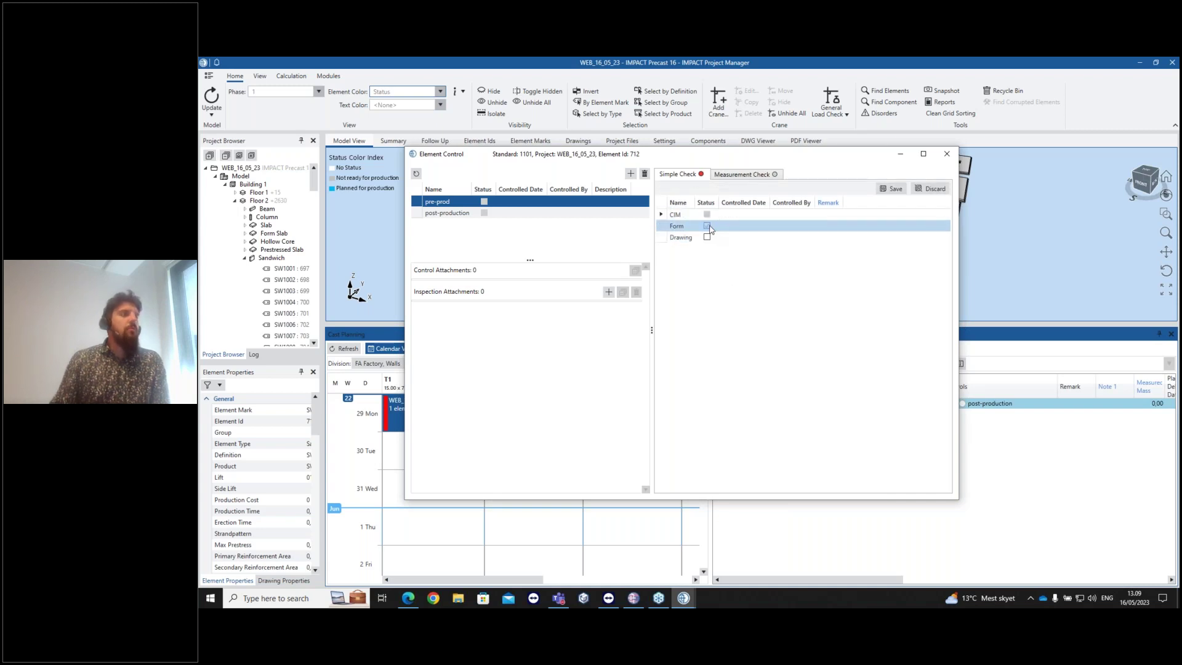
{"action": "left_click", "coordinate": [706, 238]}
{"action": "left_click", "coordinate": [707, 239]}
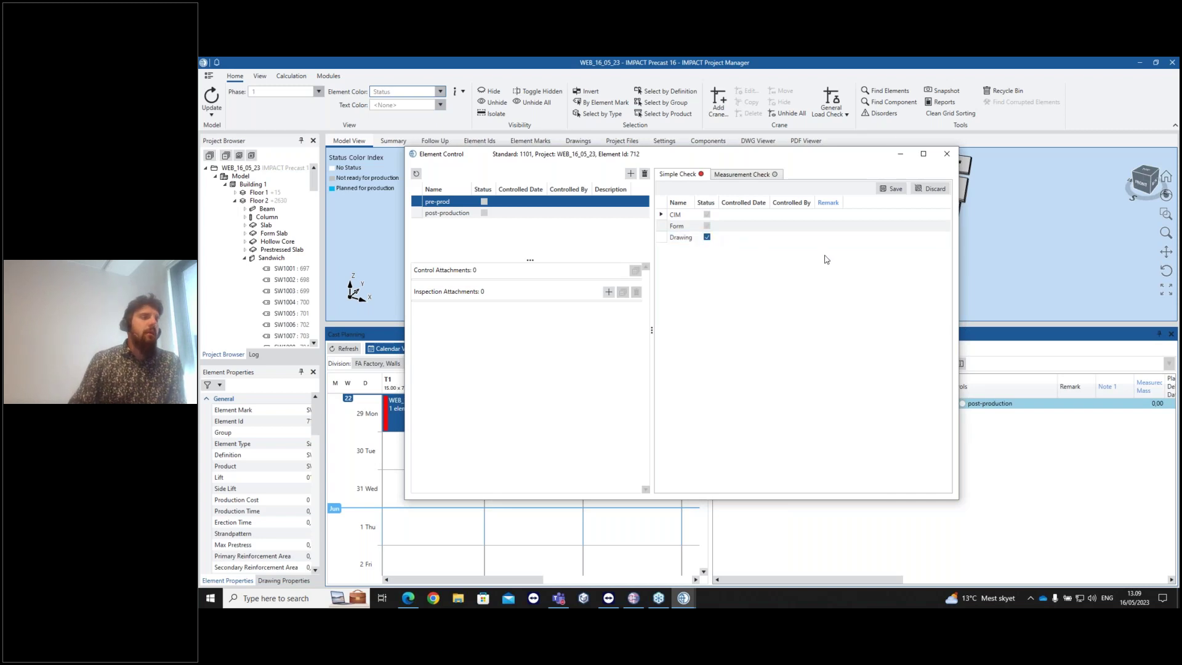
{"action": "left_click", "coordinate": [891, 189]}
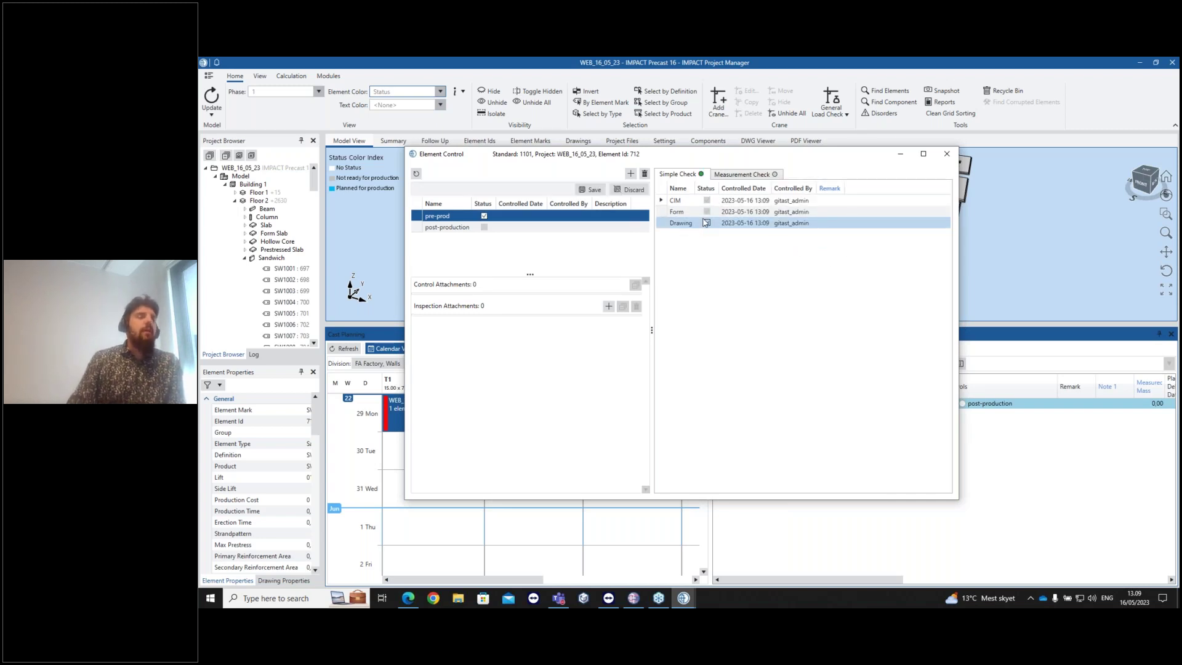
{"action": "left_click", "coordinate": [770, 202]}
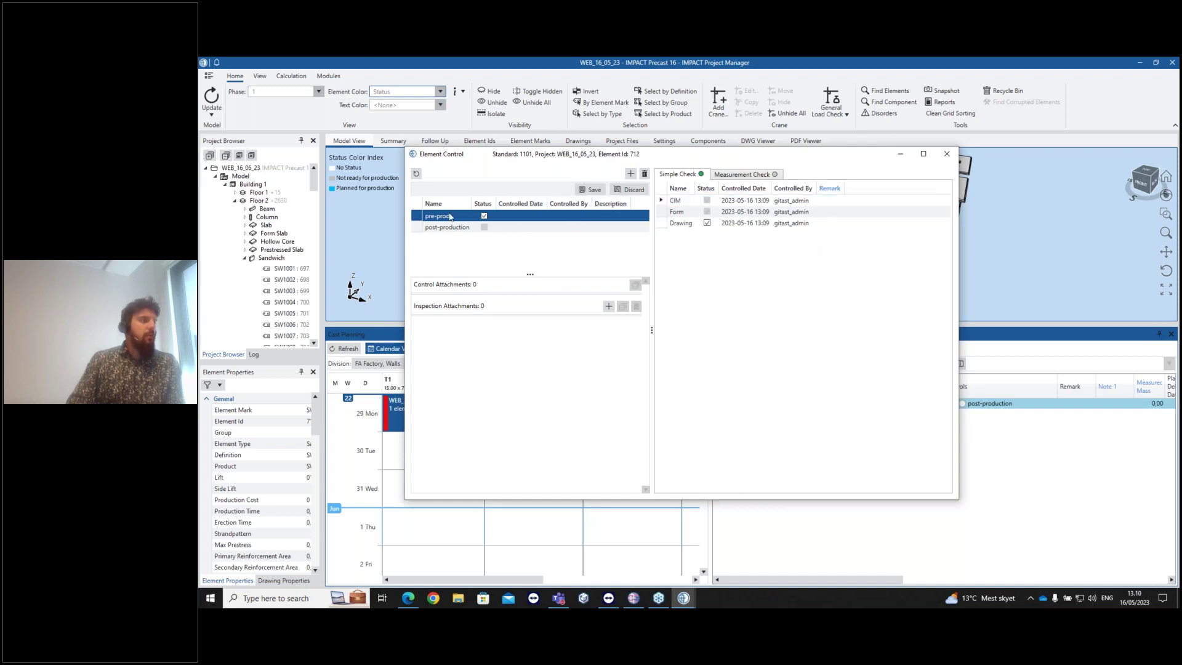
{"action": "left_click", "coordinate": [592, 190]}
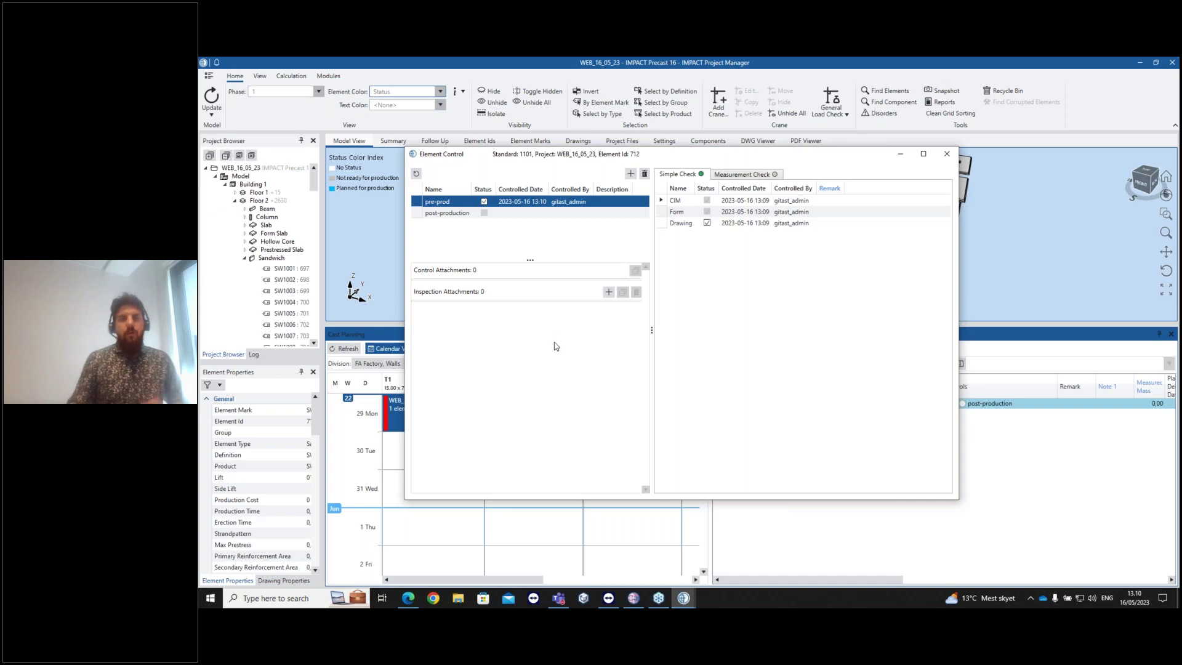
{"action": "left_click", "coordinate": [609, 293]}
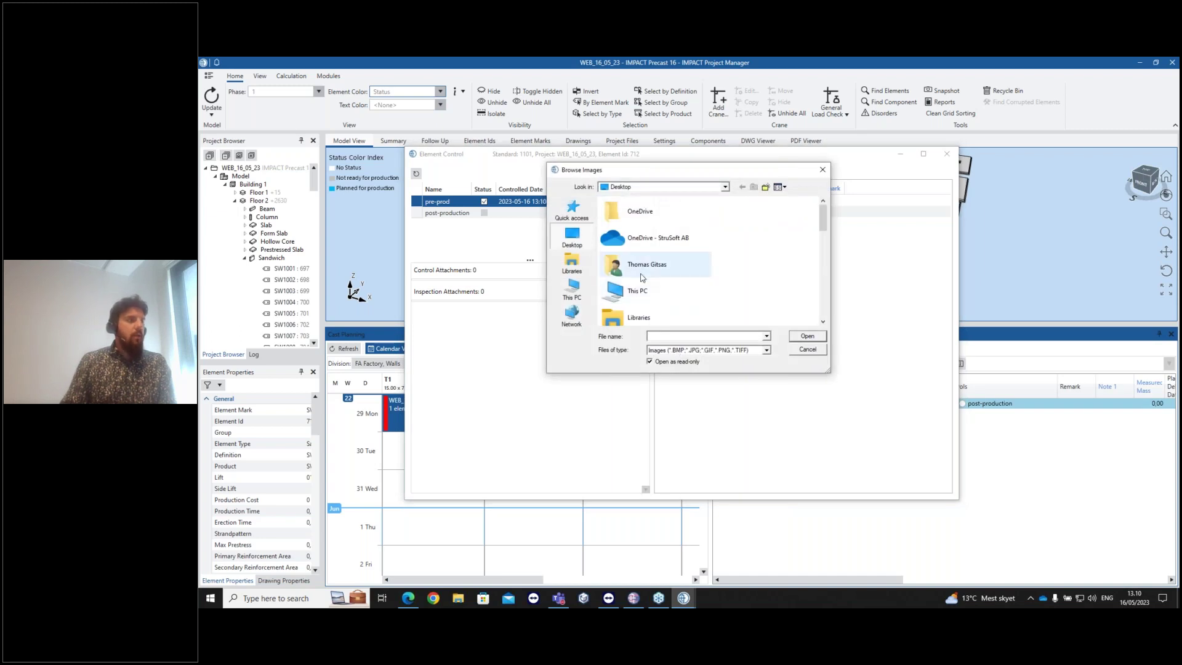
Attach the 123.jpg photo from the Pics folder as an inspection attachment
{"action": "scroll", "coordinate": [662, 256], "scroll_direction": "down", "scroll_amount": 4}
{"action": "scroll", "coordinate": [661, 256], "scroll_direction": "down", "scroll_amount": 2}
{"action": "scroll", "coordinate": [660, 254], "scroll_direction": "up", "scroll_amount": 1}
{"action": "double_click", "coordinate": [641, 278]}
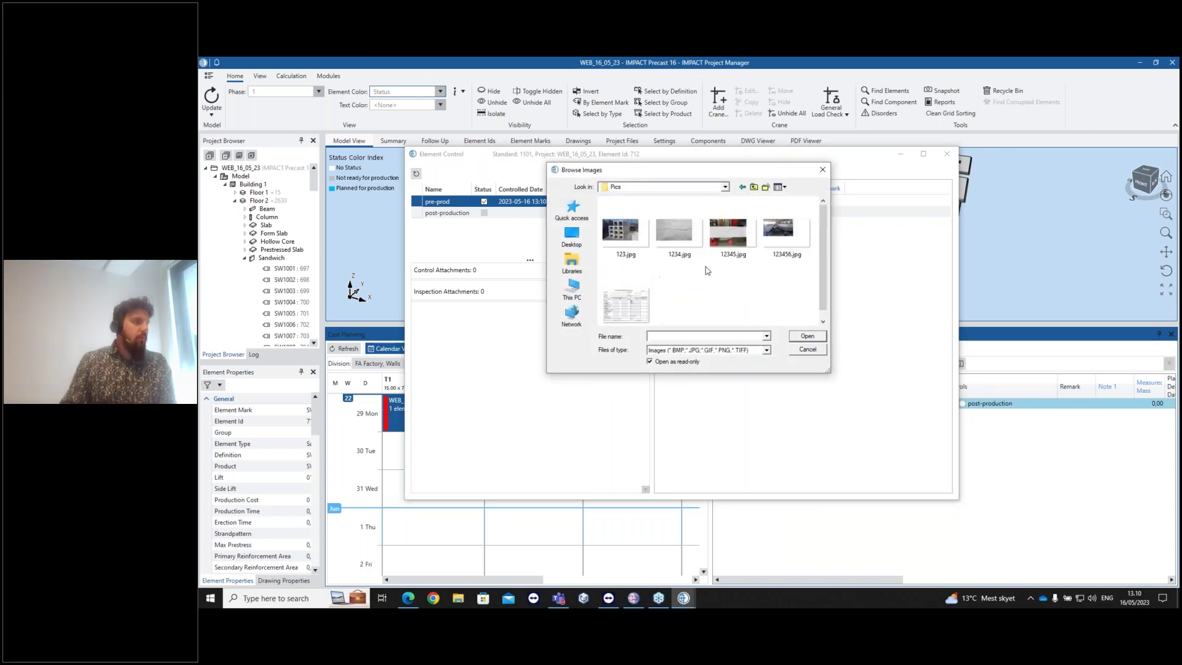
{"action": "left_click", "coordinate": [623, 251]}
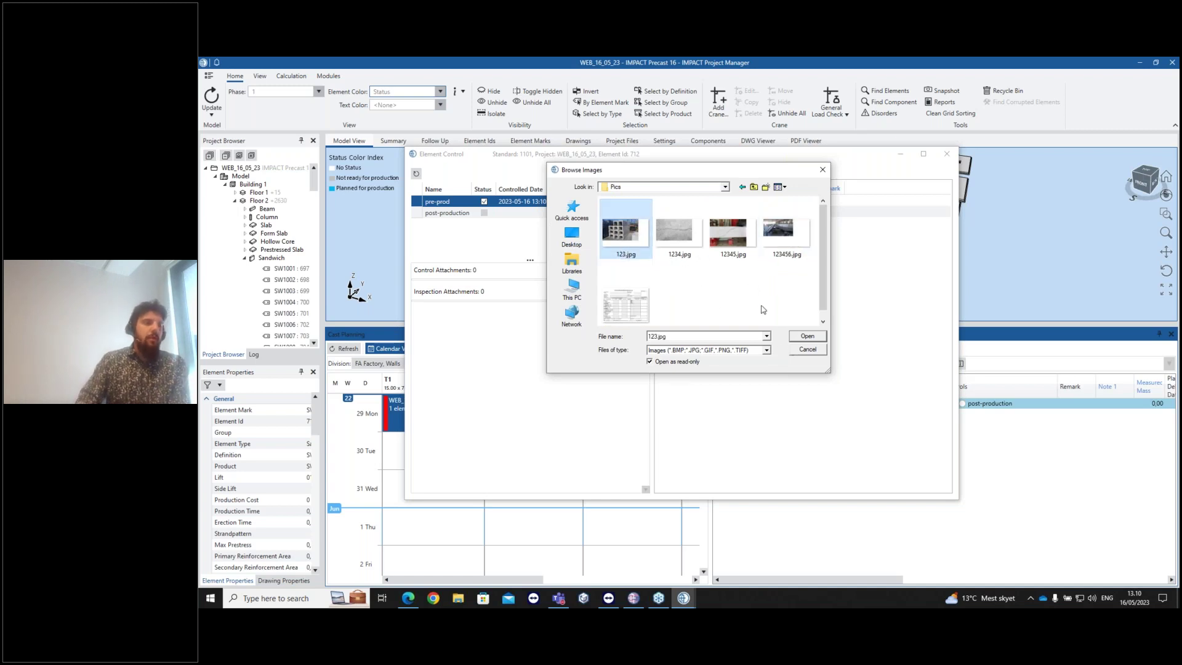
{"action": "scroll", "coordinate": [711, 305], "scroll_direction": "down", "scroll_amount": 1}
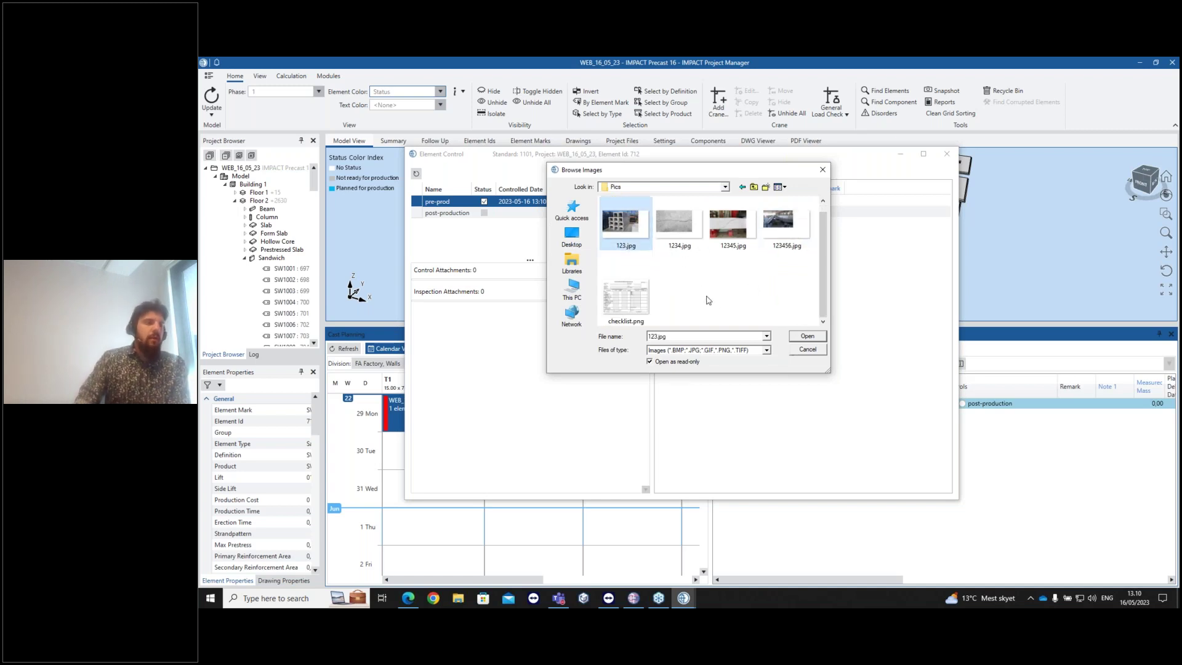
{"action": "left_click", "coordinate": [808, 337]}
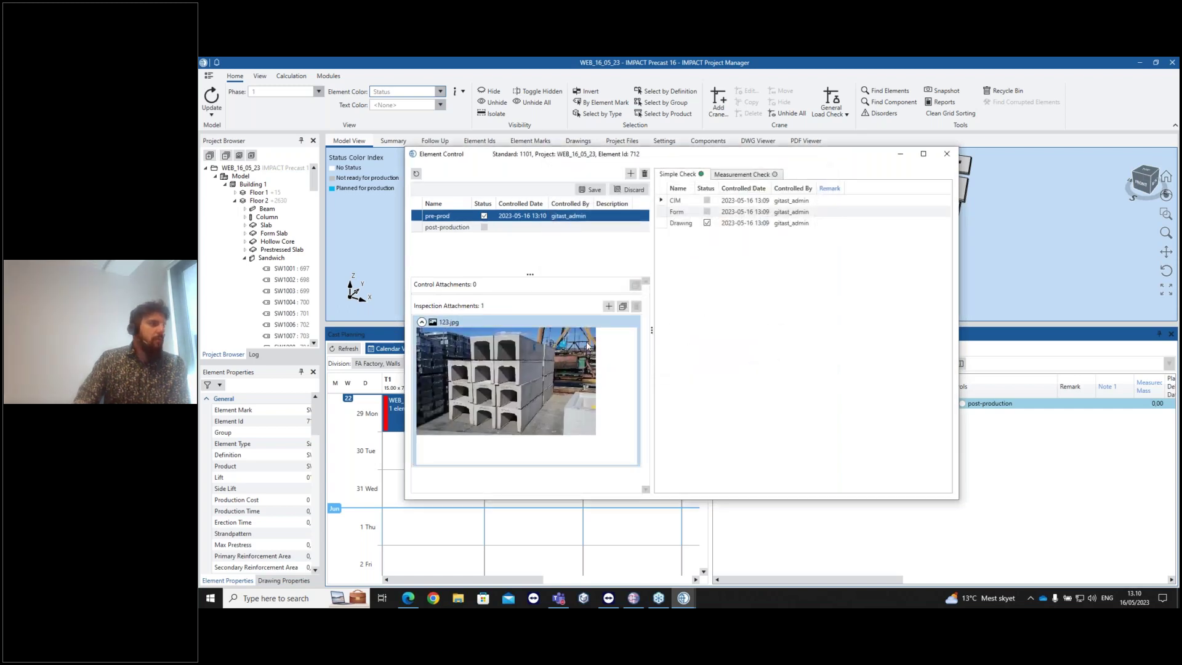
Add picture.pdf as a second inspection attachment using the PDF file type
{"action": "left_click", "coordinate": [610, 308]}
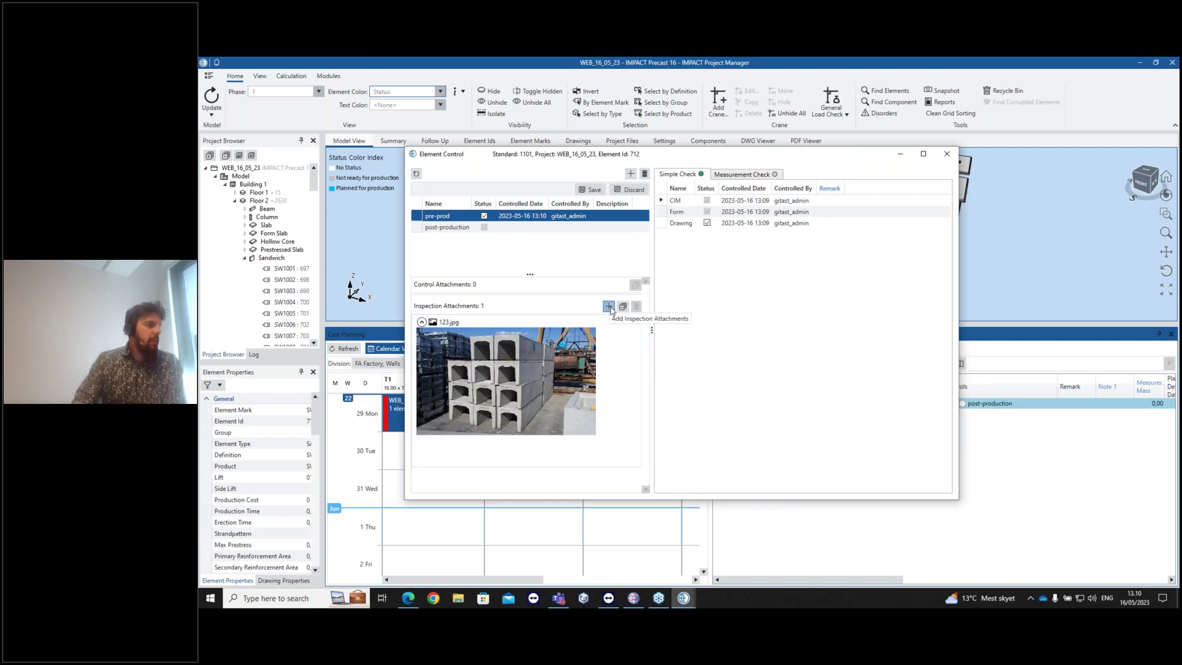
{"action": "left_click", "coordinate": [768, 350]}
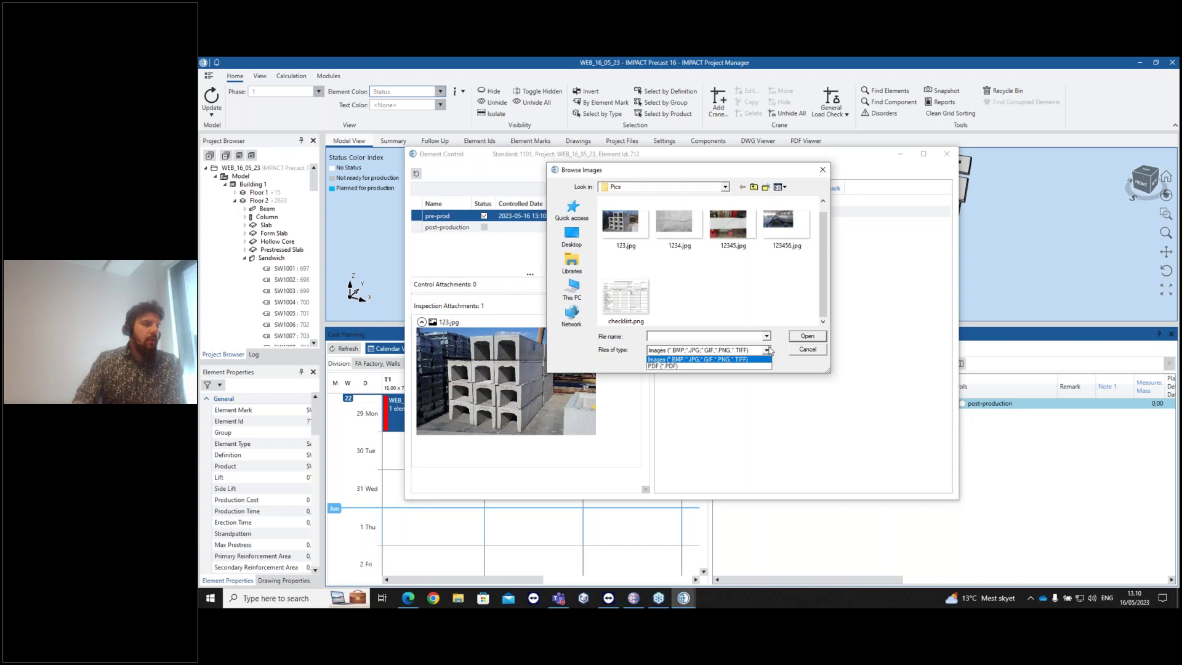
{"action": "left_click", "coordinate": [696, 364]}
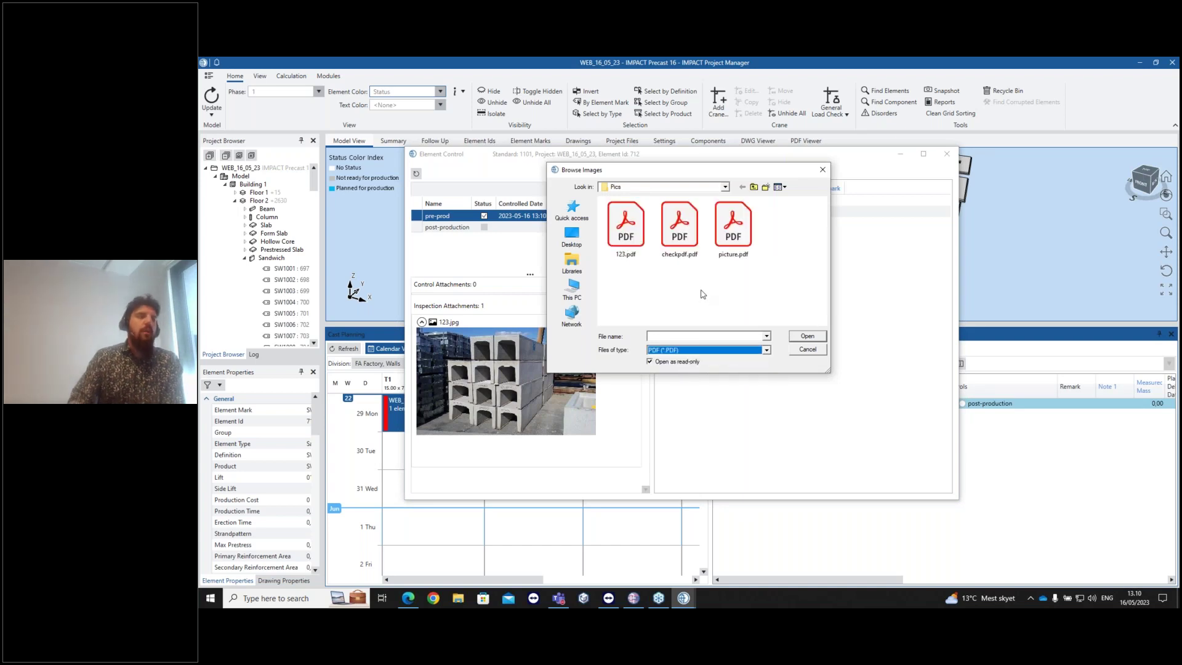
{"action": "left_click", "coordinate": [724, 243]}
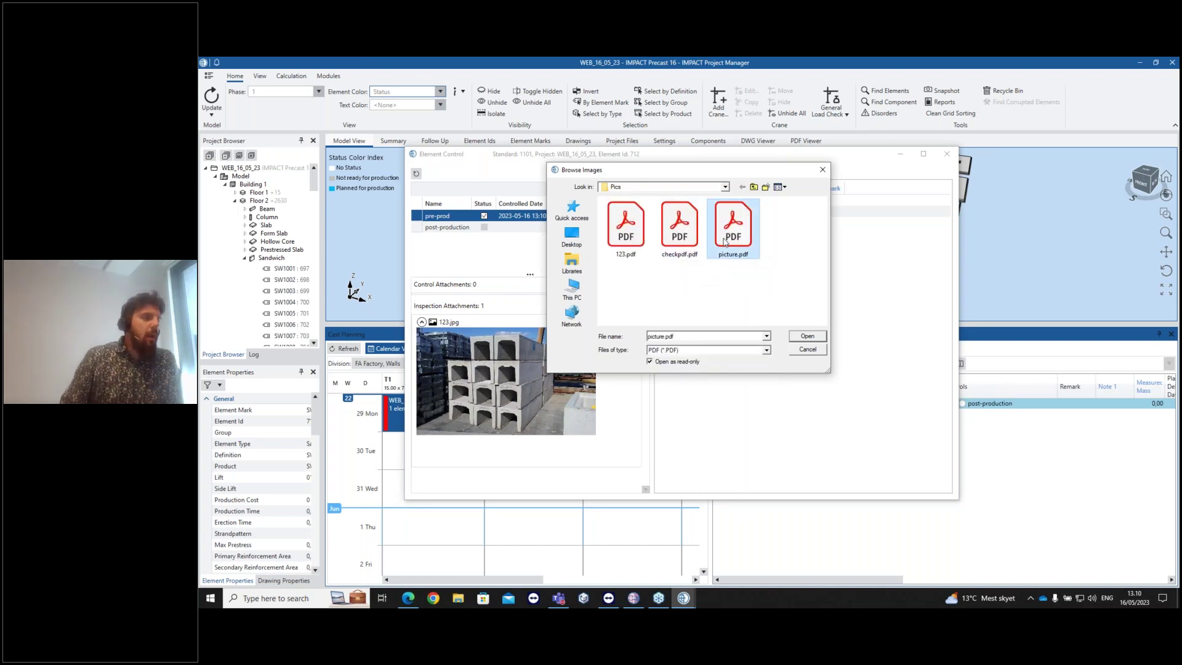
{"action": "left_click", "coordinate": [806, 336]}
{"action": "left_click_drag", "start_coordinate": [642, 337], "coordinate": [642, 369]}
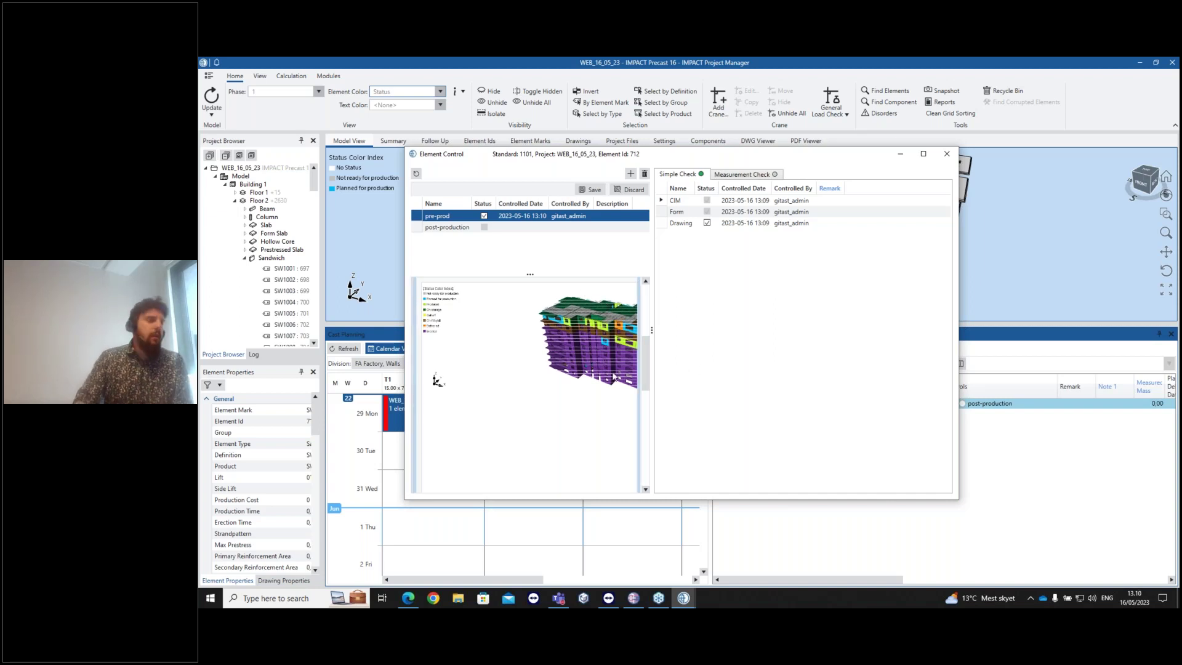
{"action": "left_click_drag", "start_coordinate": [646, 374], "coordinate": [646, 314]}
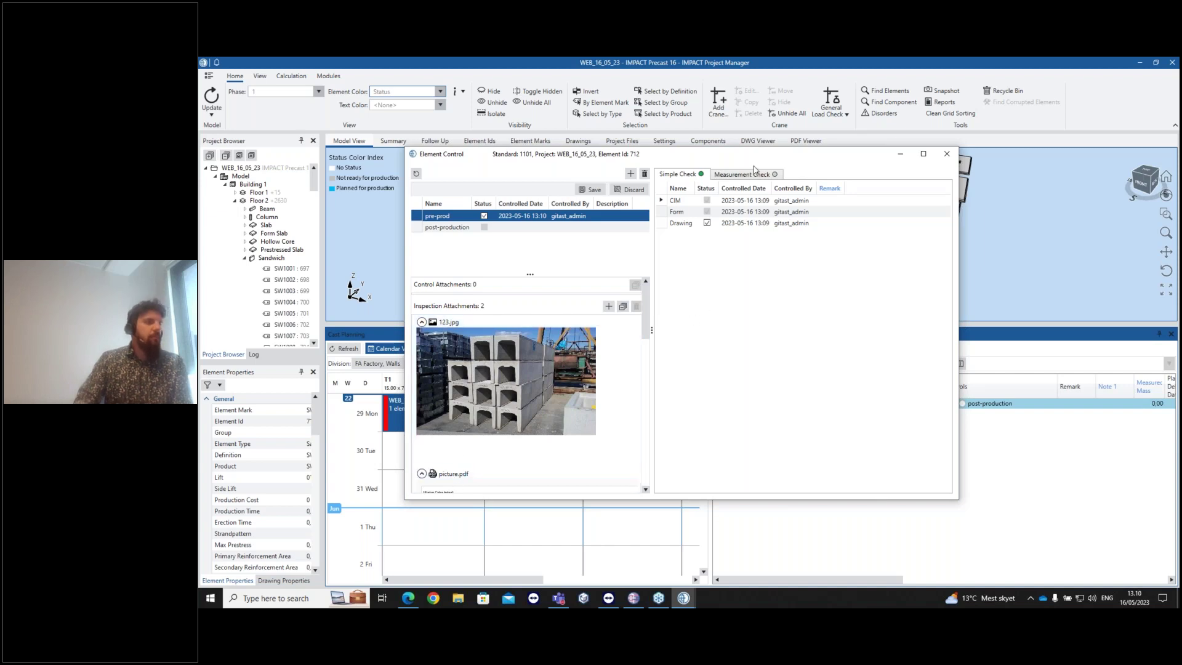
Save the pre-prod control with its attachments and close Element Control
{"action": "left_click", "coordinate": [594, 191]}
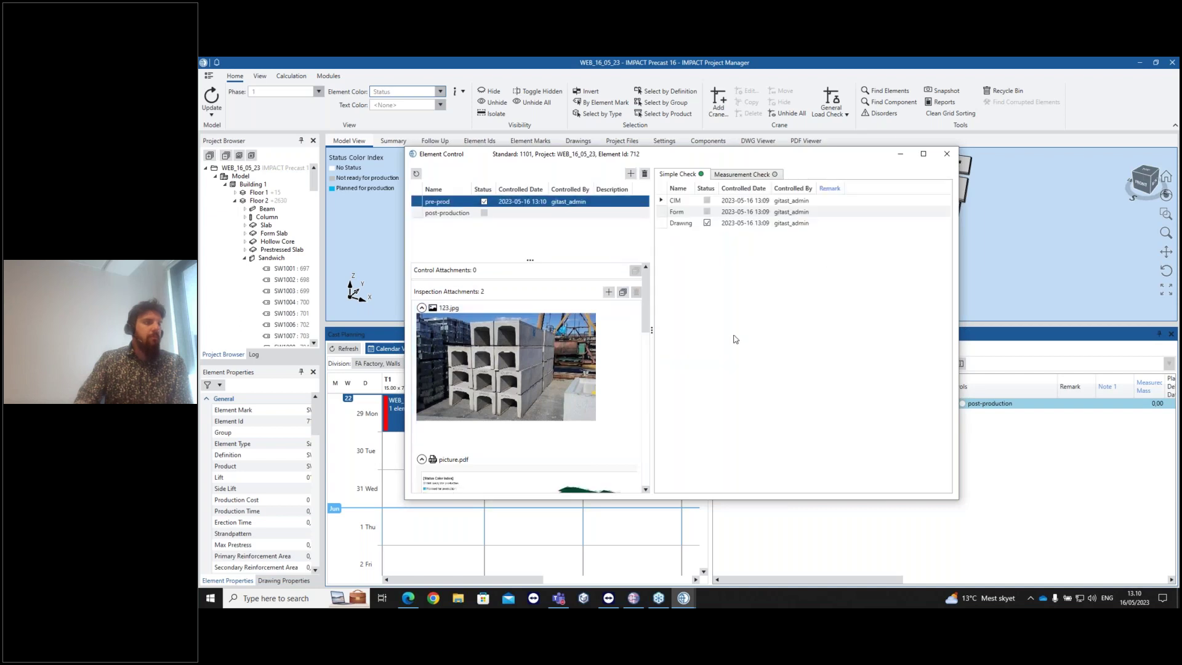
{"action": "left_click", "coordinate": [950, 157]}
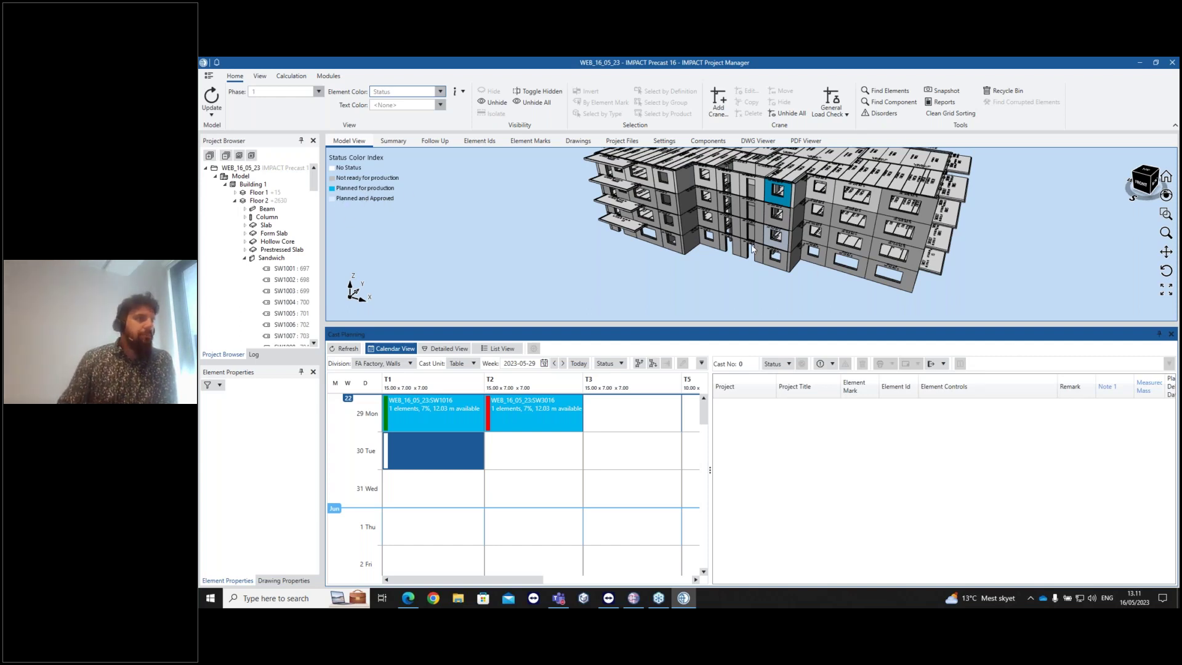
Widen the cast calendar to show T5 and T6, then view cast 4366's SW1016 details
{"action": "left_click", "coordinate": [774, 248]}
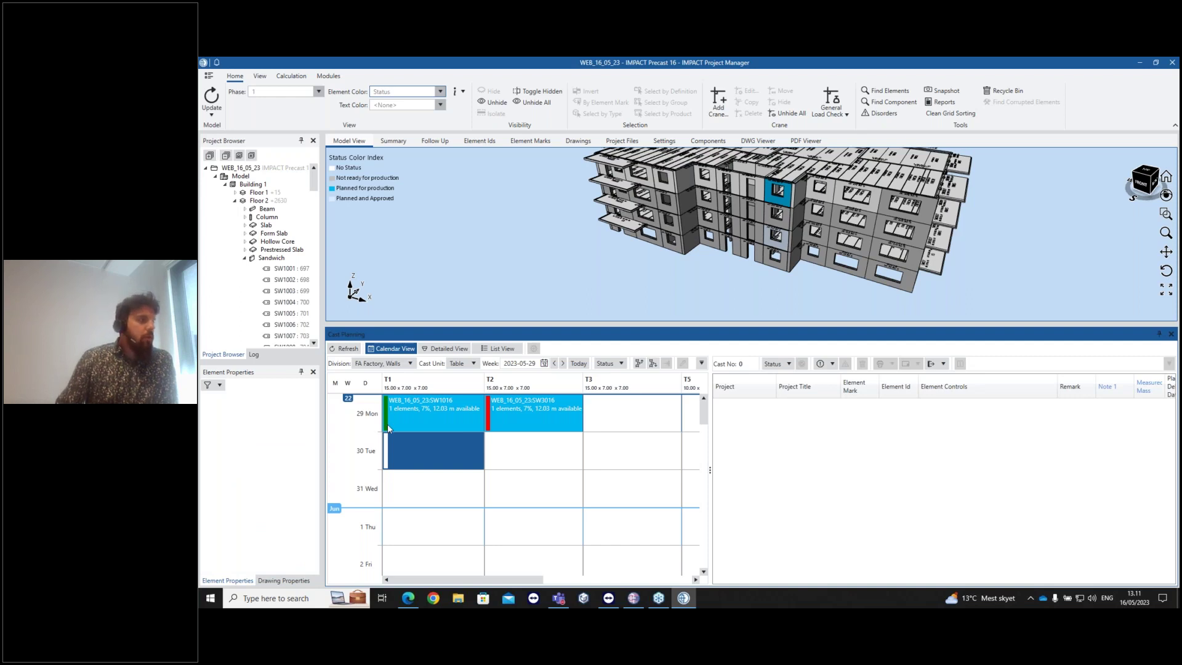
{"action": "left_click_drag", "start_coordinate": [710, 470], "coordinate": [824, 466]}
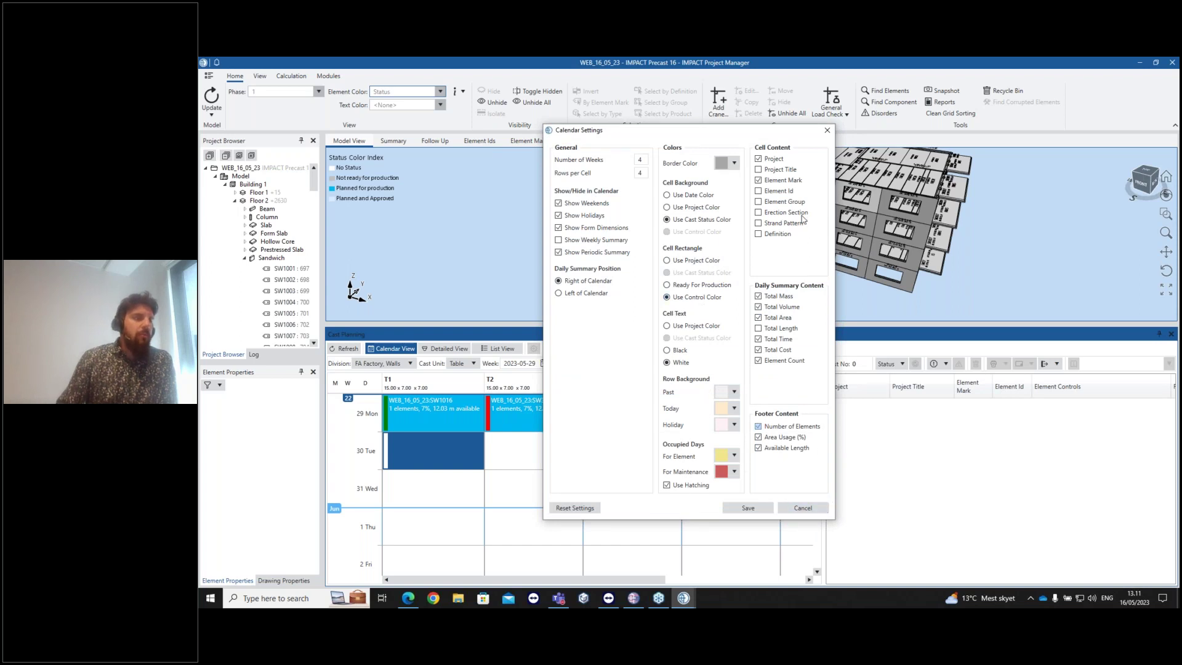
{"action": "left_click", "coordinate": [827, 132]}
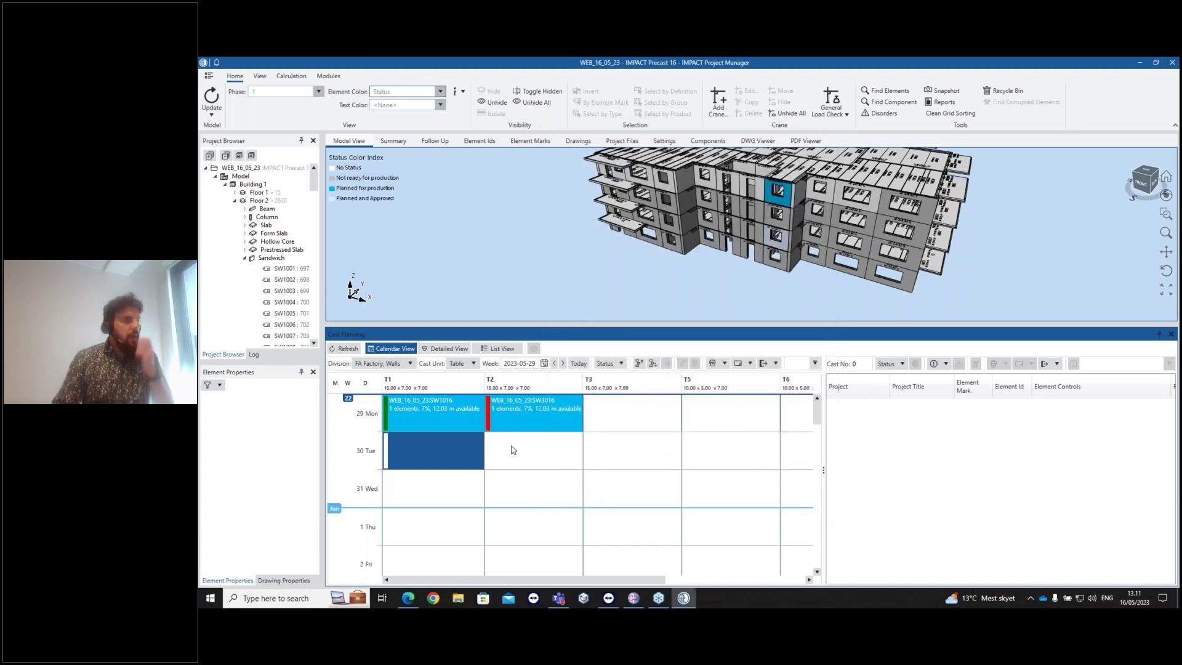
{"action": "left_click", "coordinate": [552, 451]}
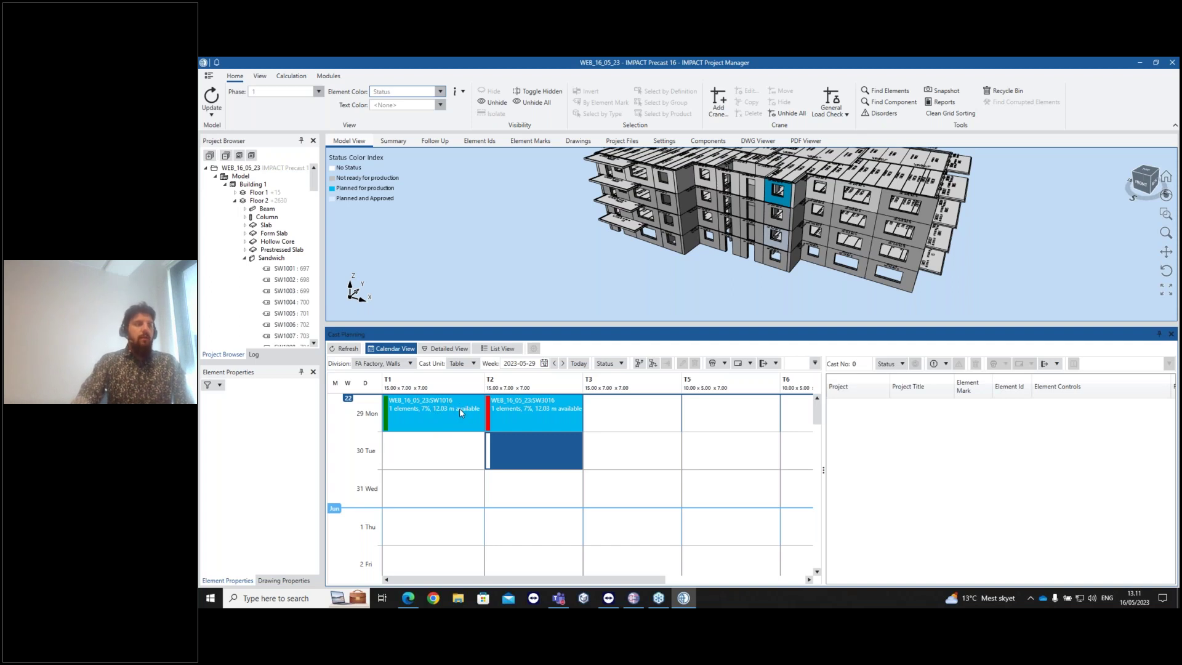
{"action": "left_click", "coordinate": [457, 407]}
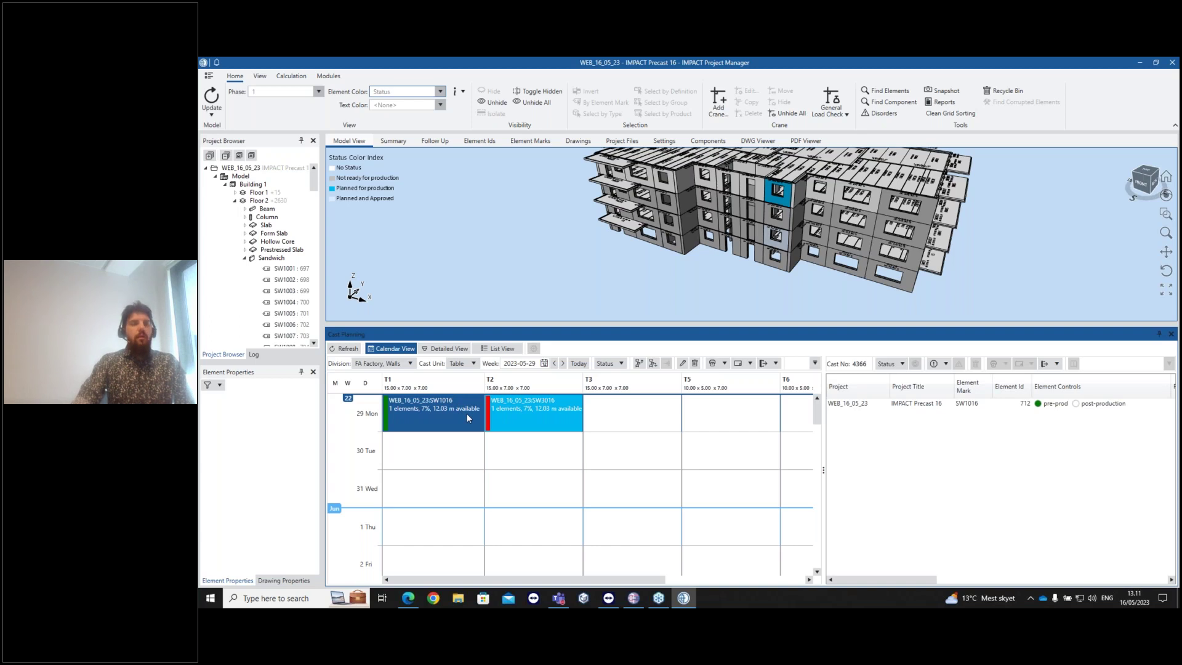
Add wall SW2016 to the T1 Monday cast beside SW1016 and select its row
{"action": "left_click", "coordinate": [470, 449]}
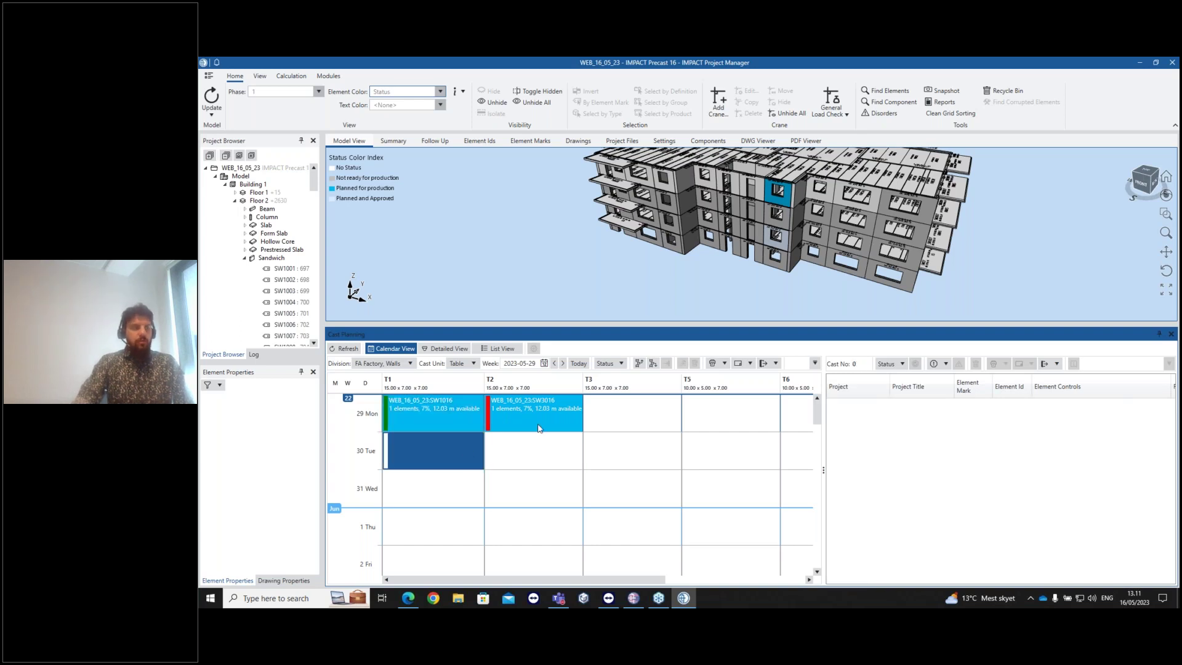
{"action": "left_click", "coordinate": [777, 215]}
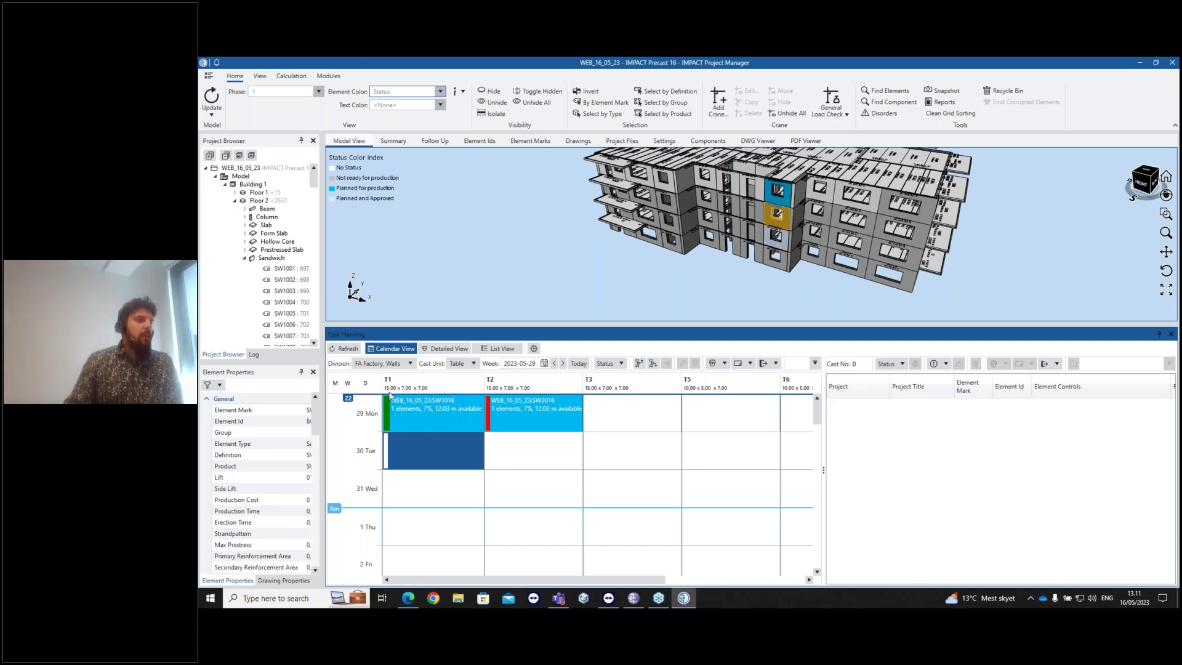
{"action": "left_click_drag", "start_coordinate": [386, 422], "coordinate": [388, 422]}
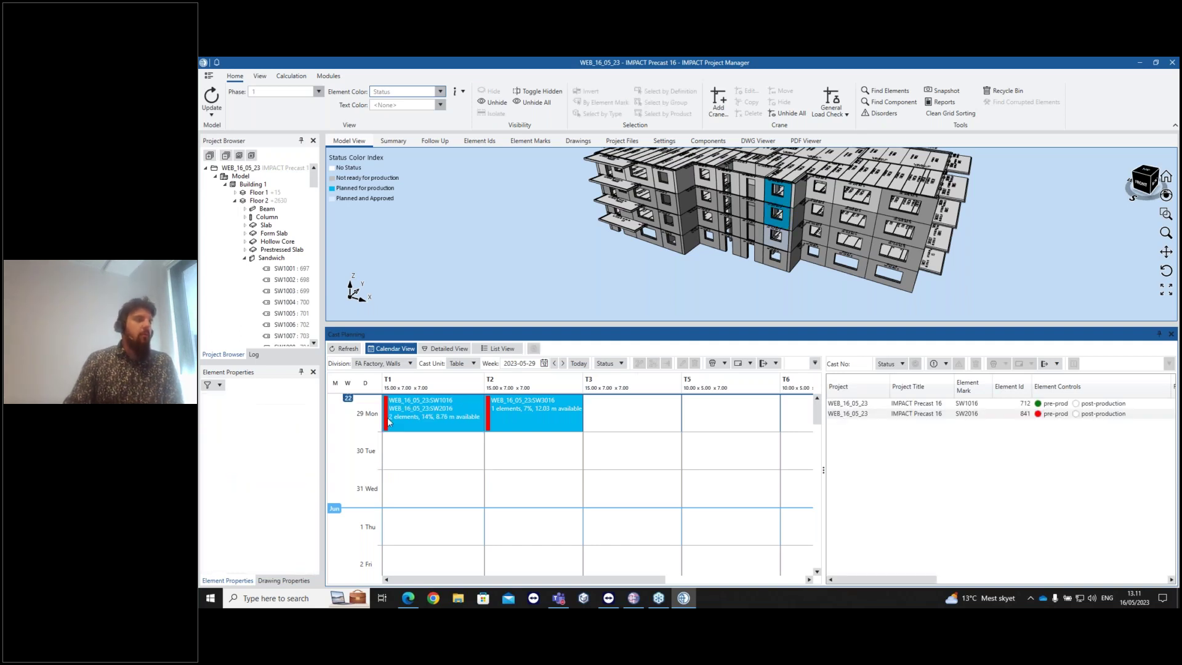
{"action": "left_click", "coordinate": [416, 421]}
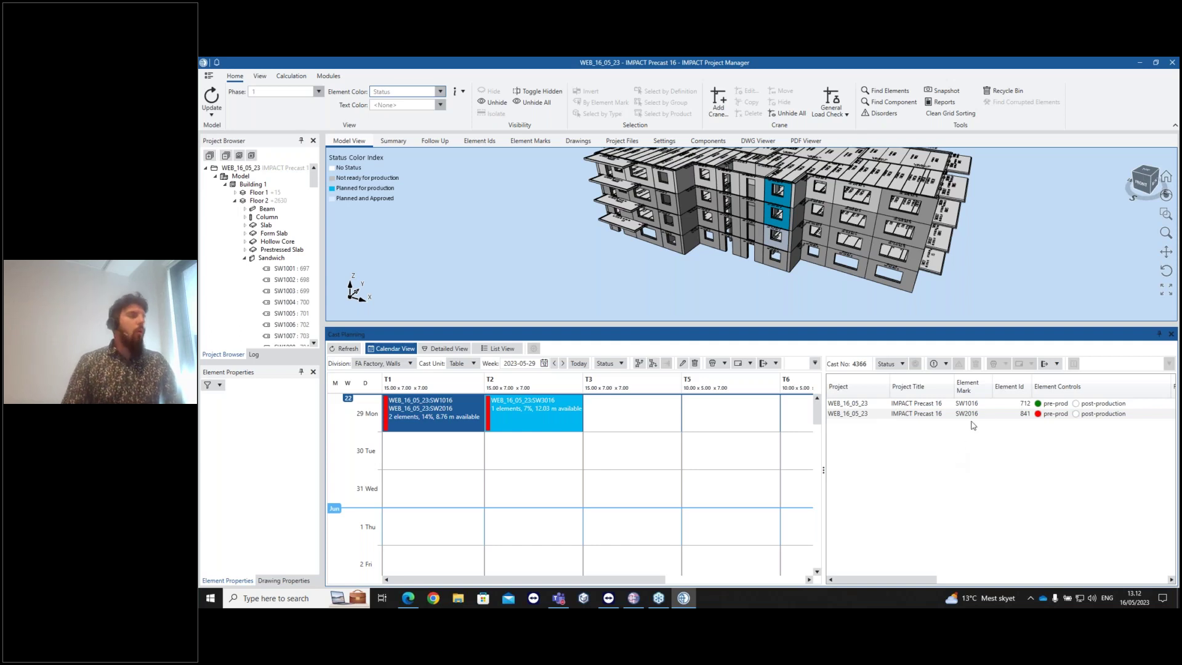
{"action": "left_click", "coordinate": [997, 413]}
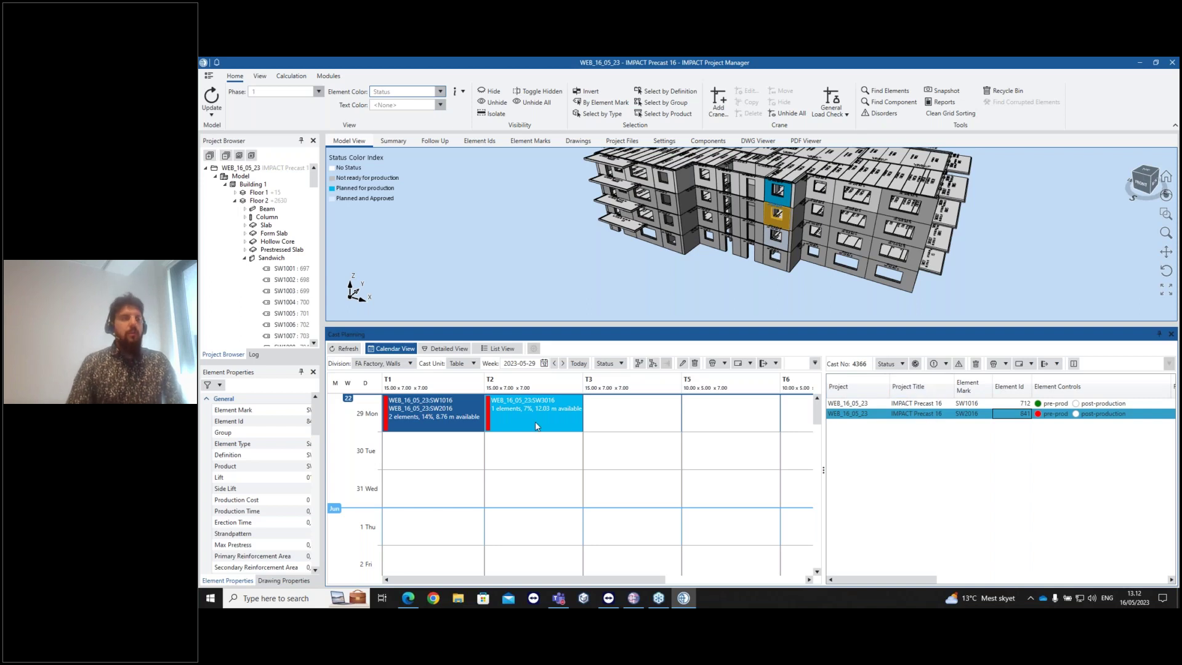
Set the T1 cast status to Produced, then bring up actions for element SW1016
{"action": "right_click", "coordinate": [427, 408]}
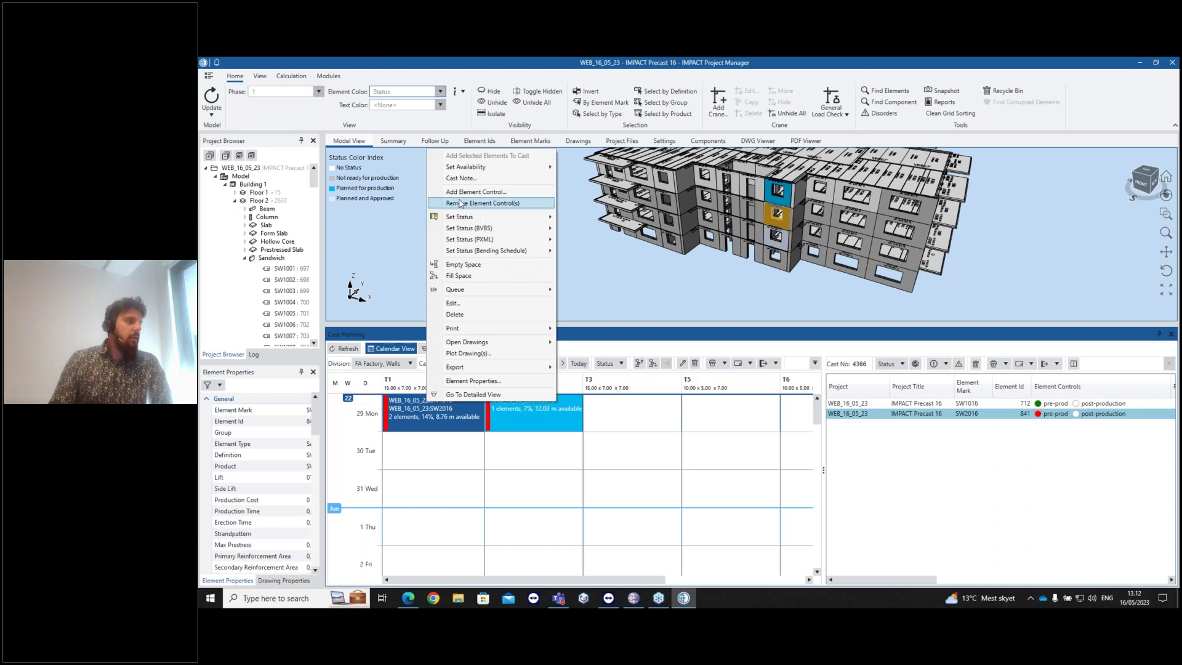
{"action": "mouse_move", "coordinate": [471, 216]}
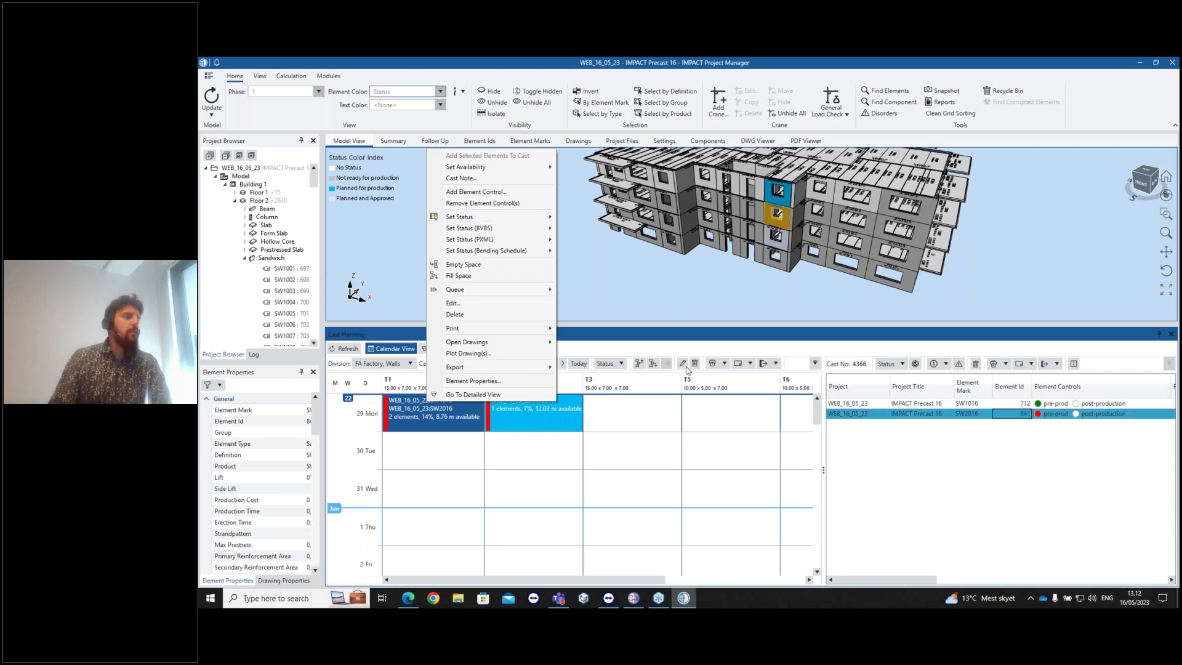
{"action": "left_click", "coordinate": [426, 415]}
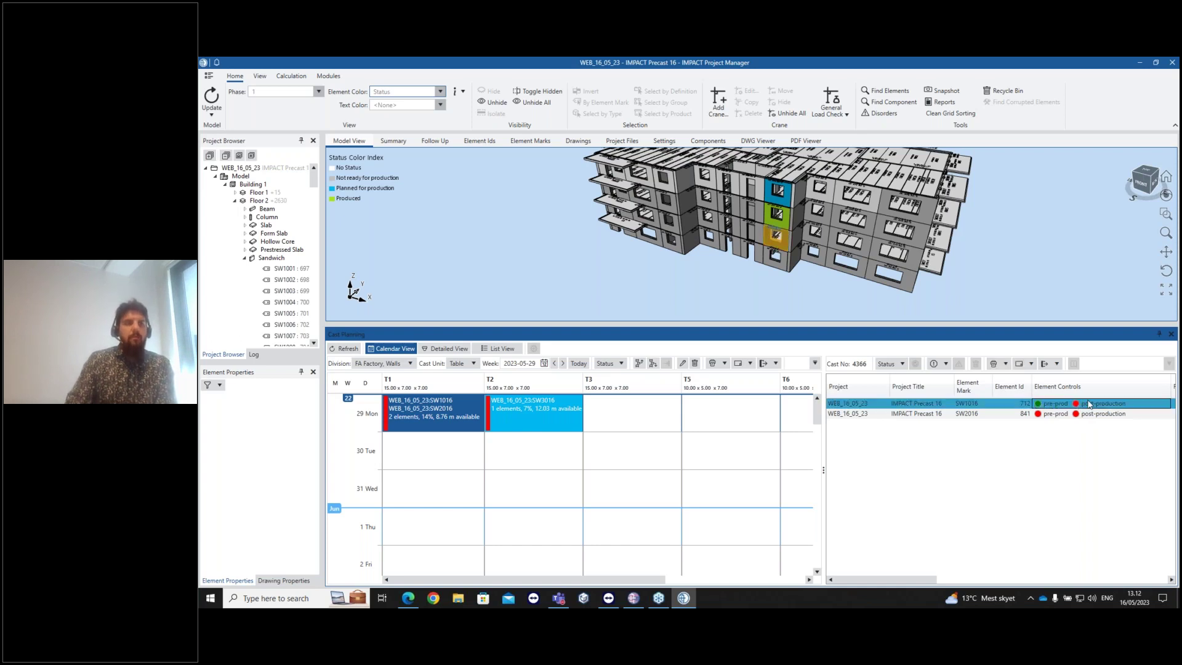
{"action": "left_click", "coordinate": [1084, 406]}
{"action": "right_click", "coordinate": [1082, 405]}
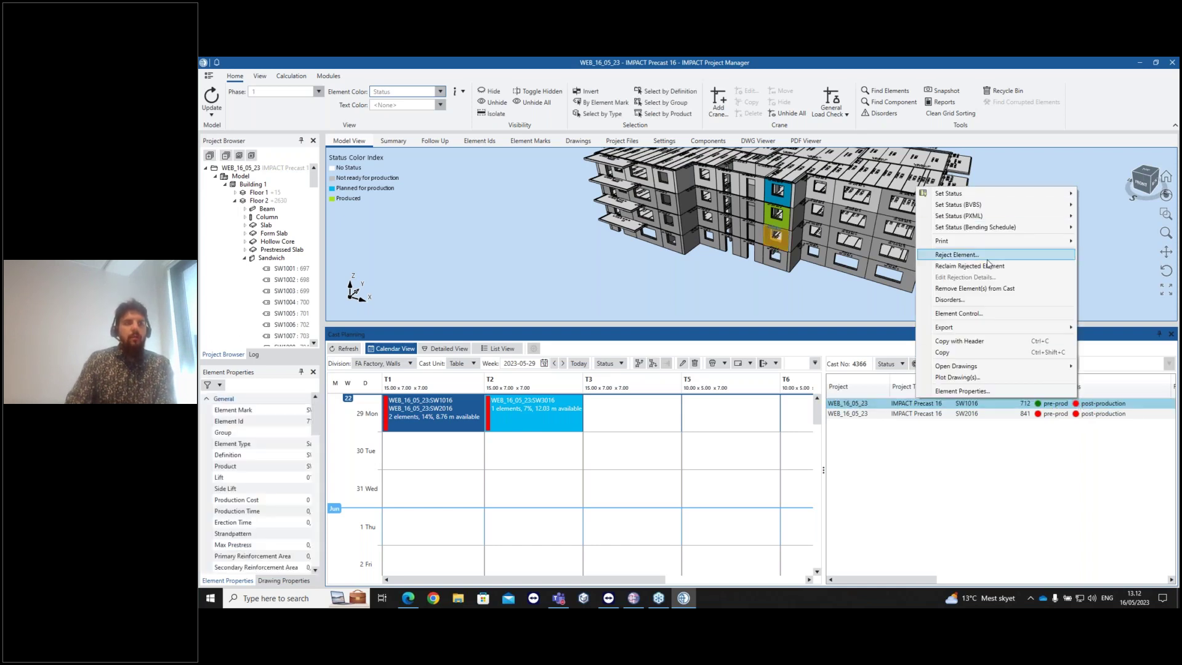
Pass and save the Color simple check in SW1016's post-production control
{"action": "left_click", "coordinate": [972, 313]}
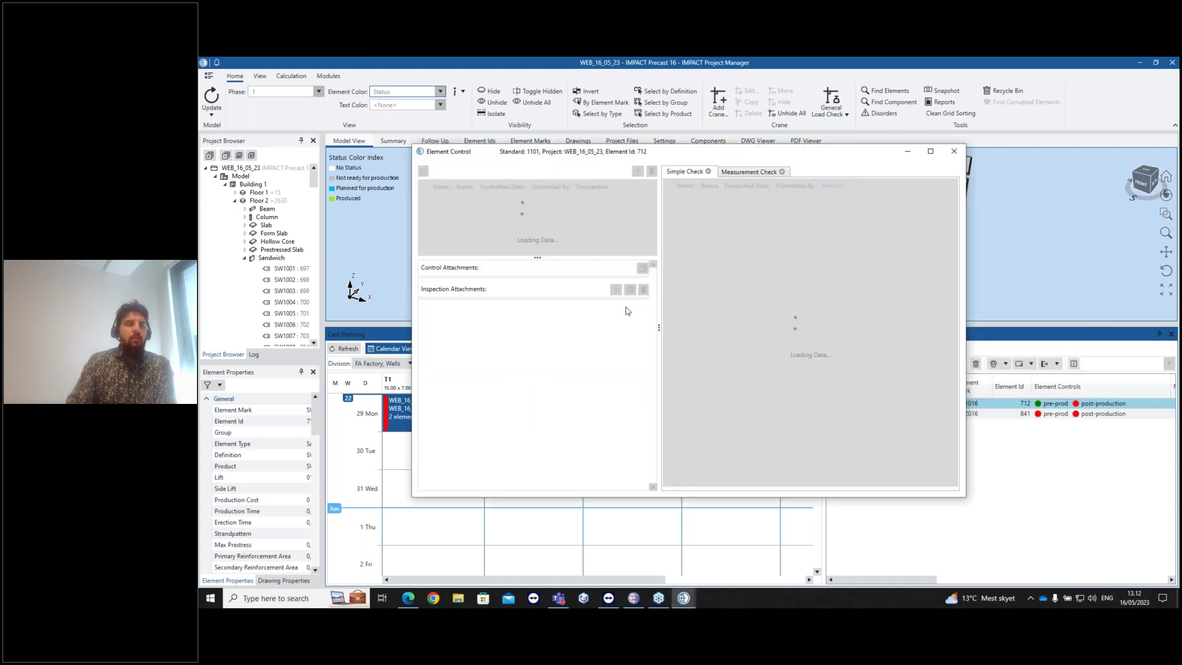
{"action": "left_click", "coordinate": [491, 211]}
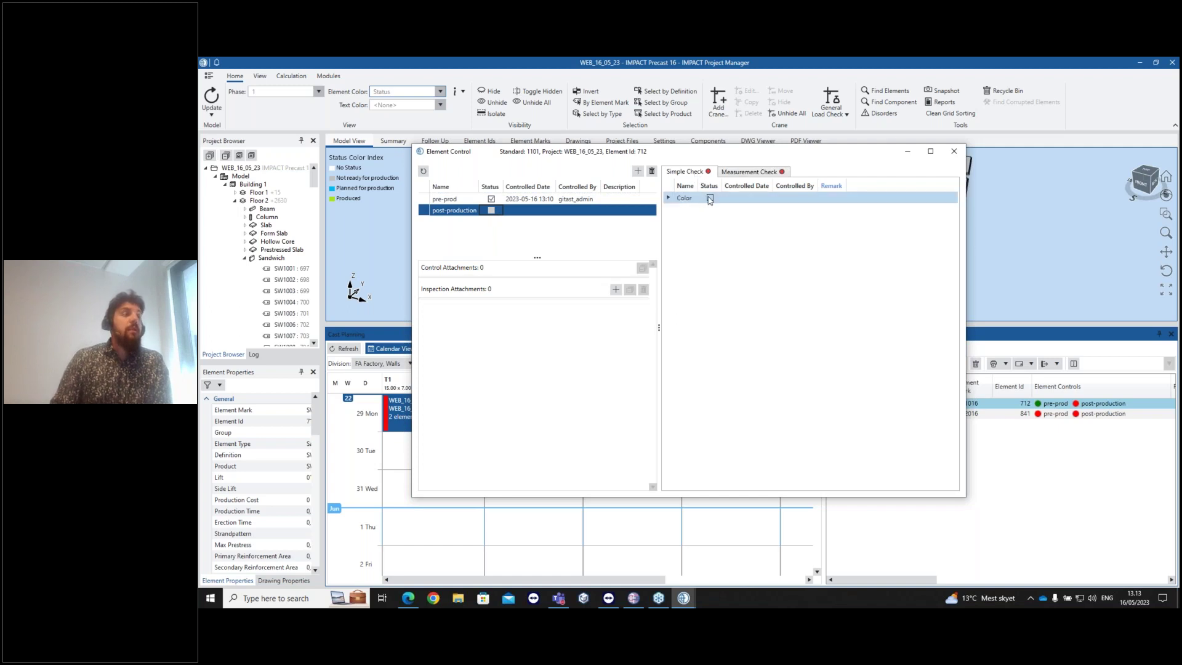
{"action": "left_click", "coordinate": [711, 198]}
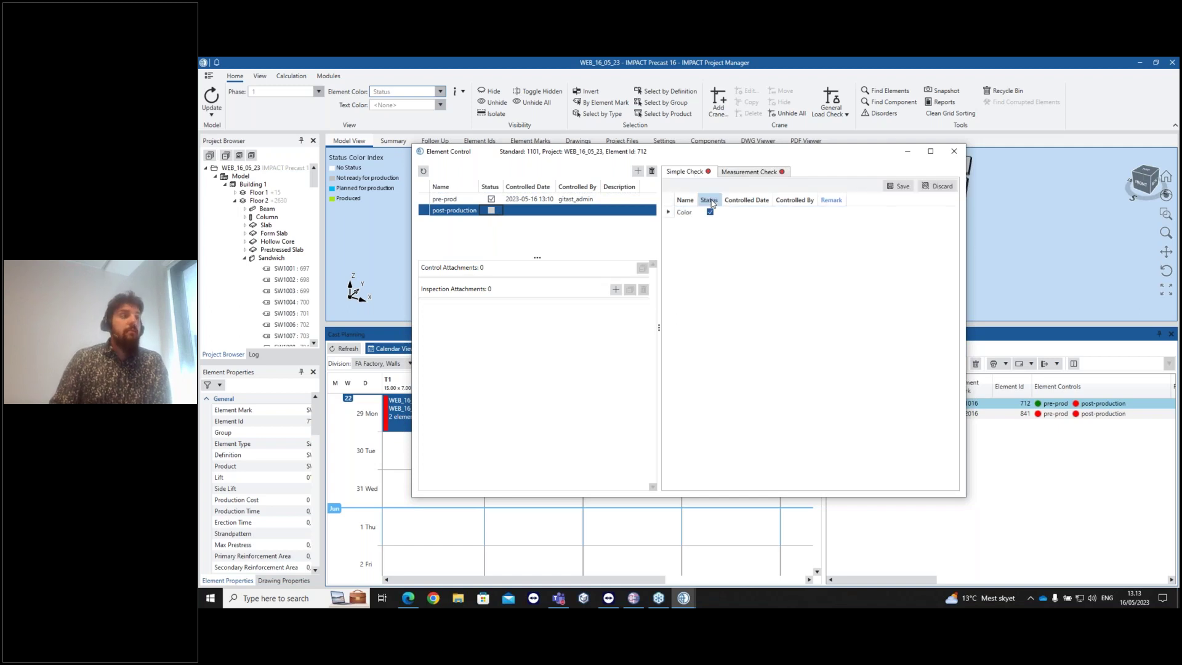
{"action": "left_click", "coordinate": [898, 186]}
Tick the Length measurement and enter an actual value of 2980
{"action": "left_click", "coordinate": [745, 176]}
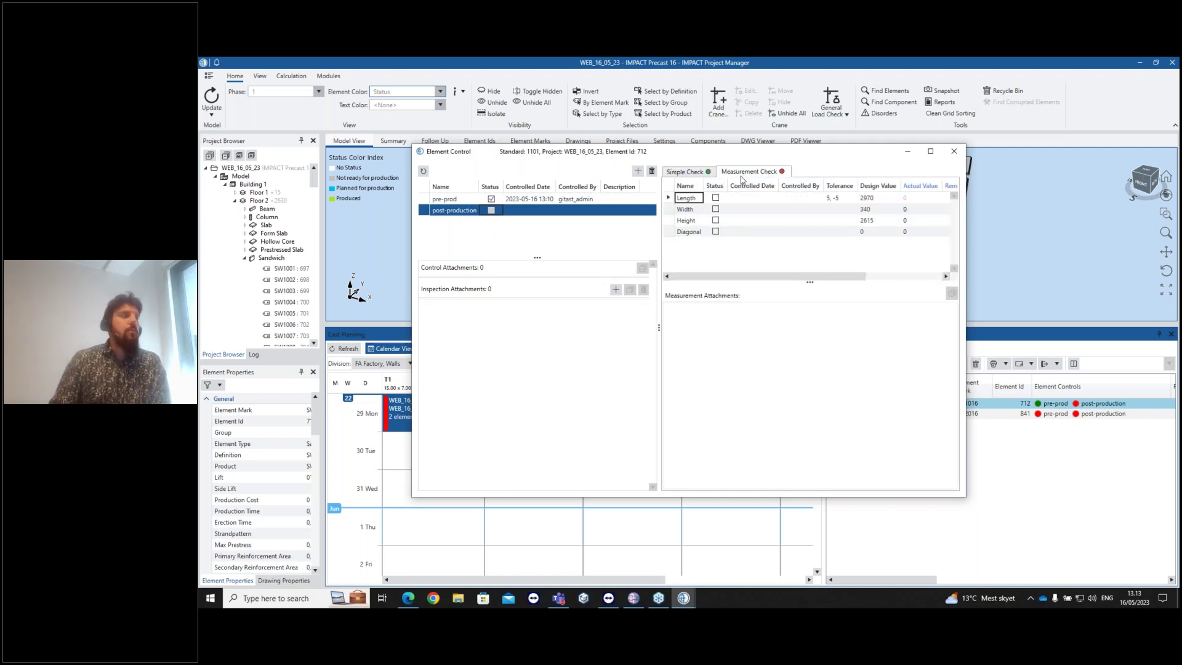
{"action": "left_click", "coordinate": [715, 198]}
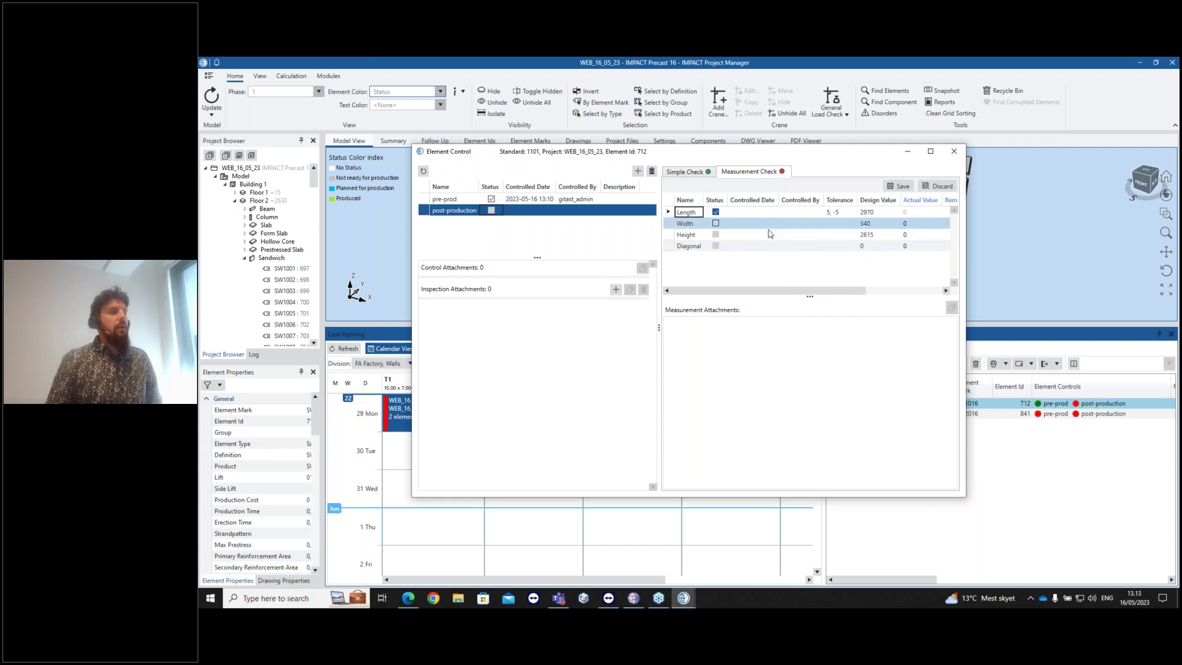
{"action": "left_click", "coordinate": [906, 212]}
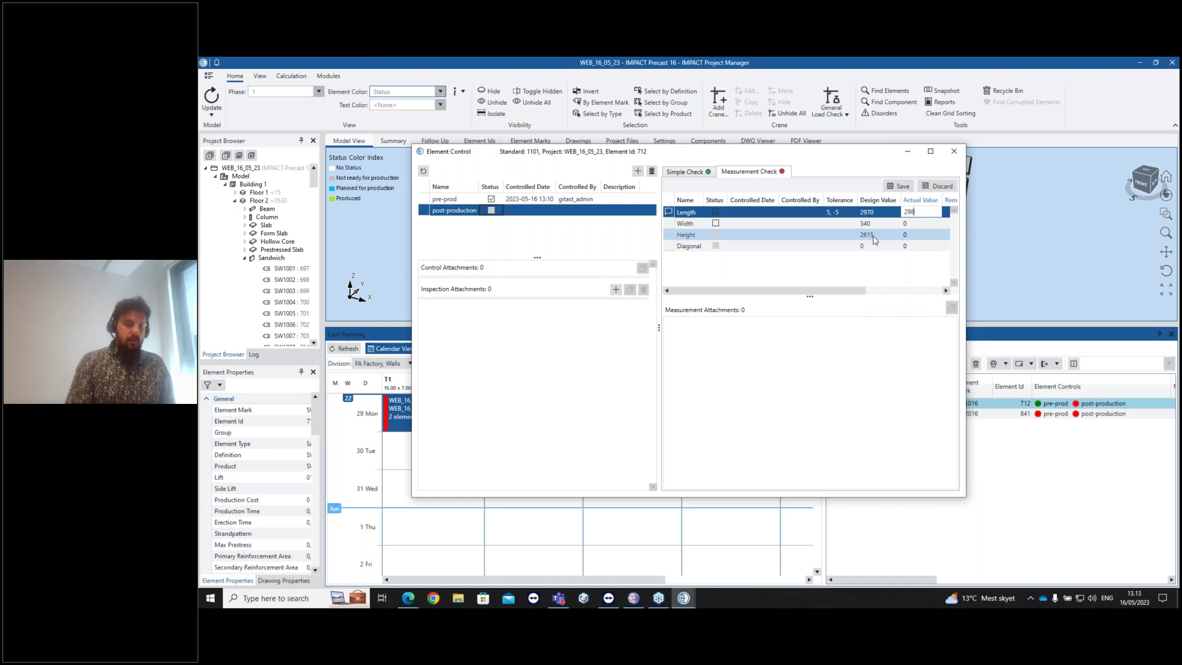
{"action": "key", "text": "Return"}
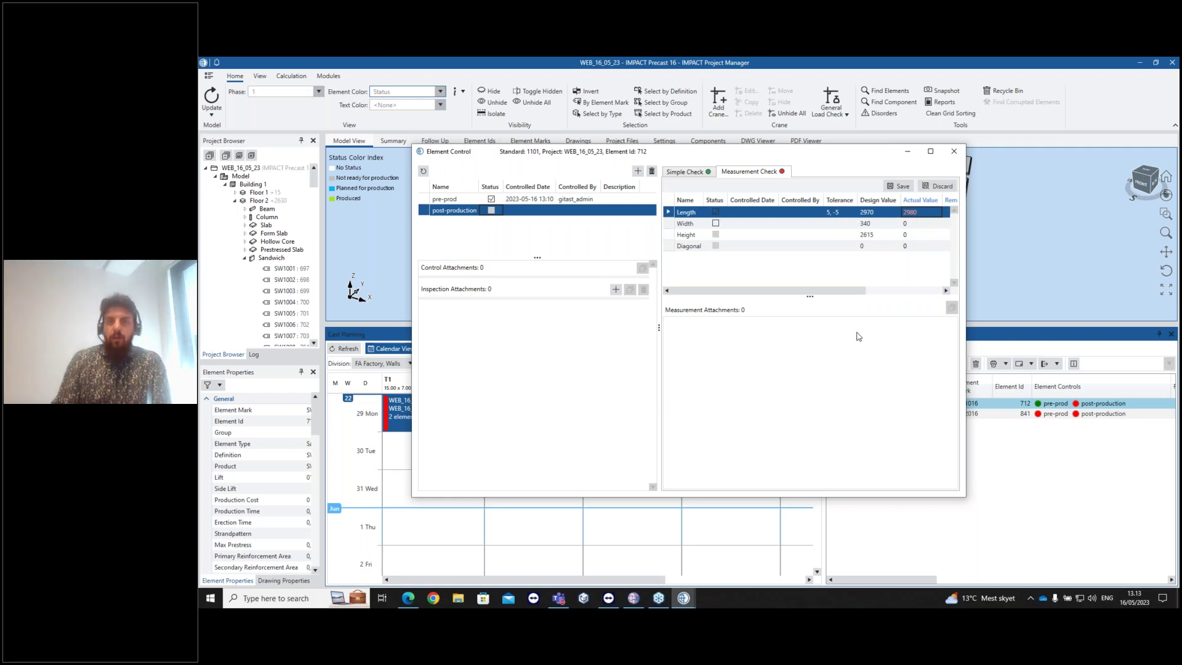
{"action": "left_click_drag", "start_coordinate": [862, 292], "coordinate": [921, 296]}
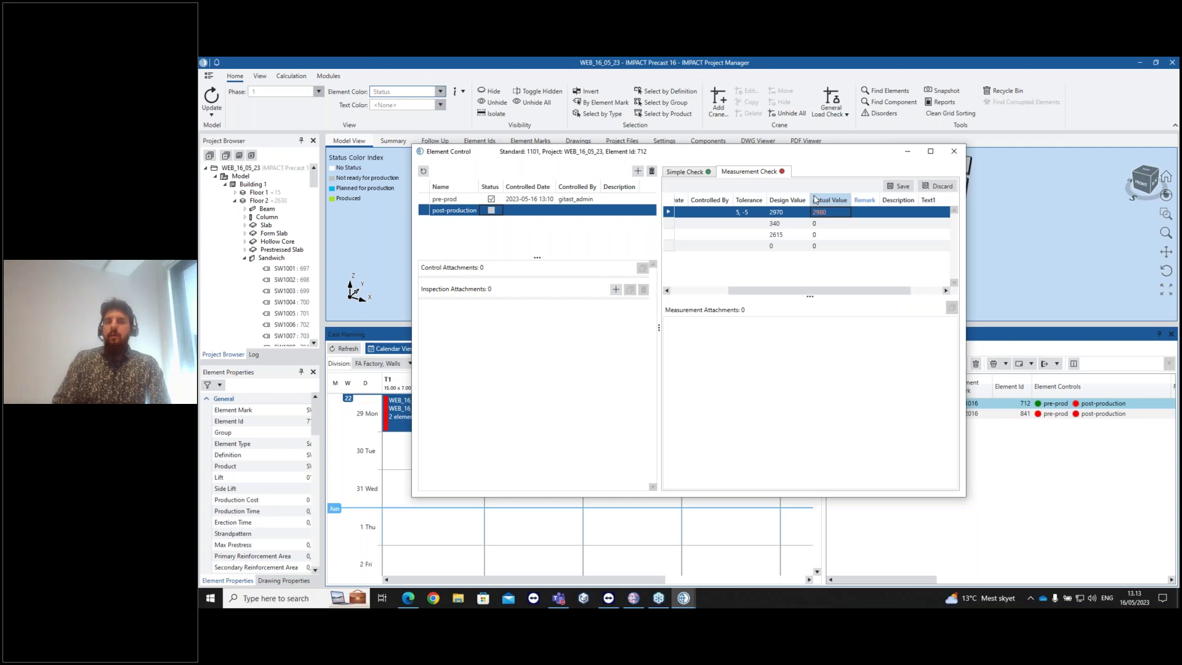
Reject the out-of-tolerance length, correct Length to 2975 and enter Width 340
{"action": "left_click", "coordinate": [900, 187]}
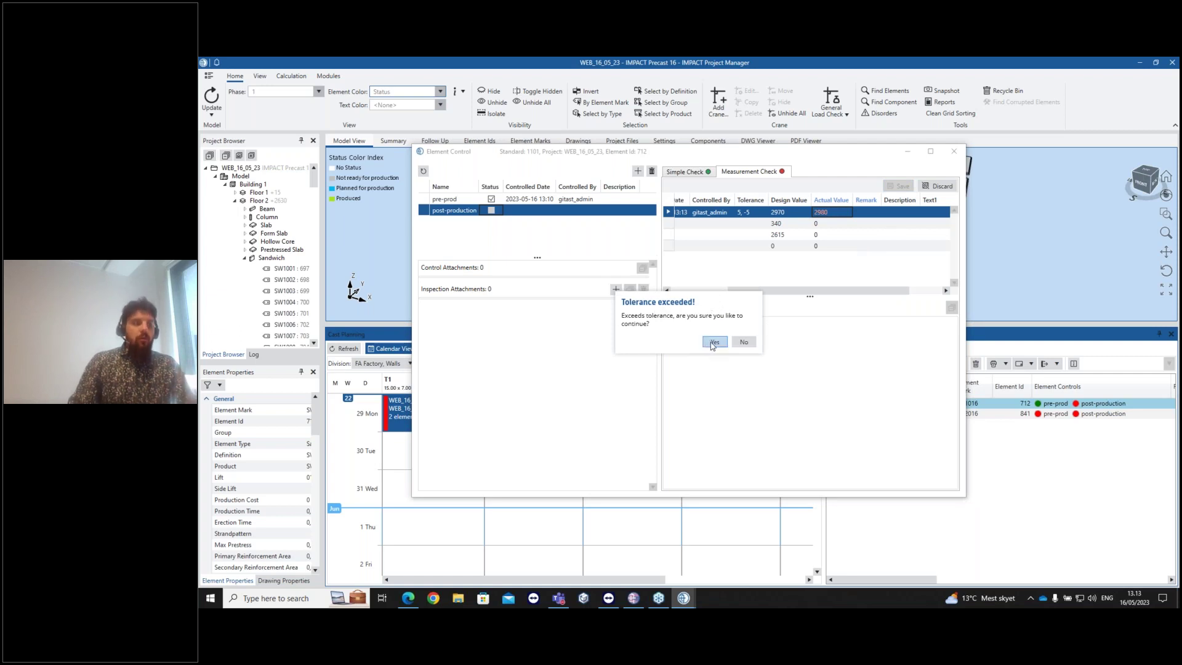
{"action": "left_click", "coordinate": [745, 340]}
{"action": "left_click", "coordinate": [835, 212]}
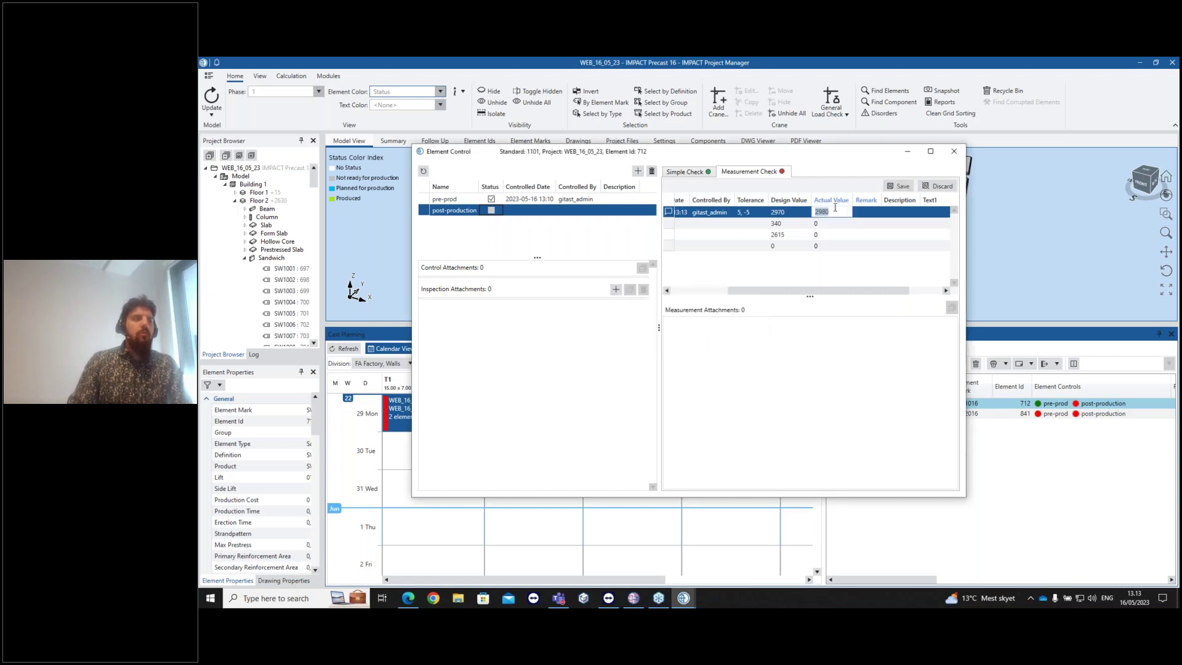
{"action": "type", "text": "2975"}
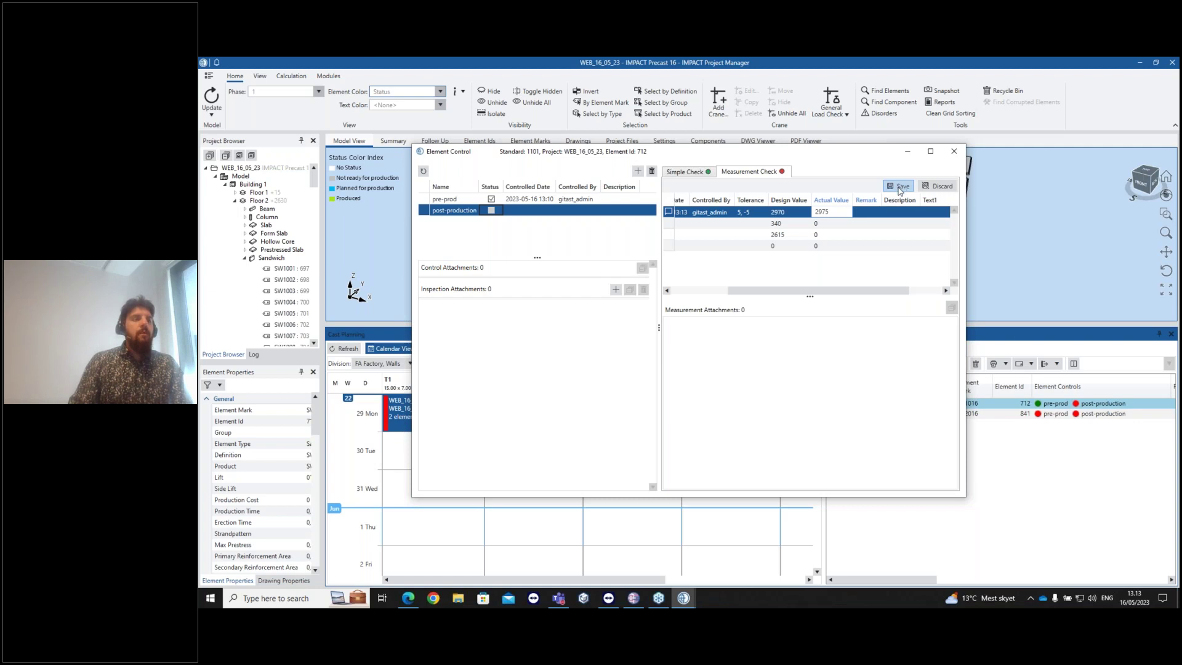
{"action": "left_click_drag", "start_coordinate": [816, 291], "coordinate": [758, 291]}
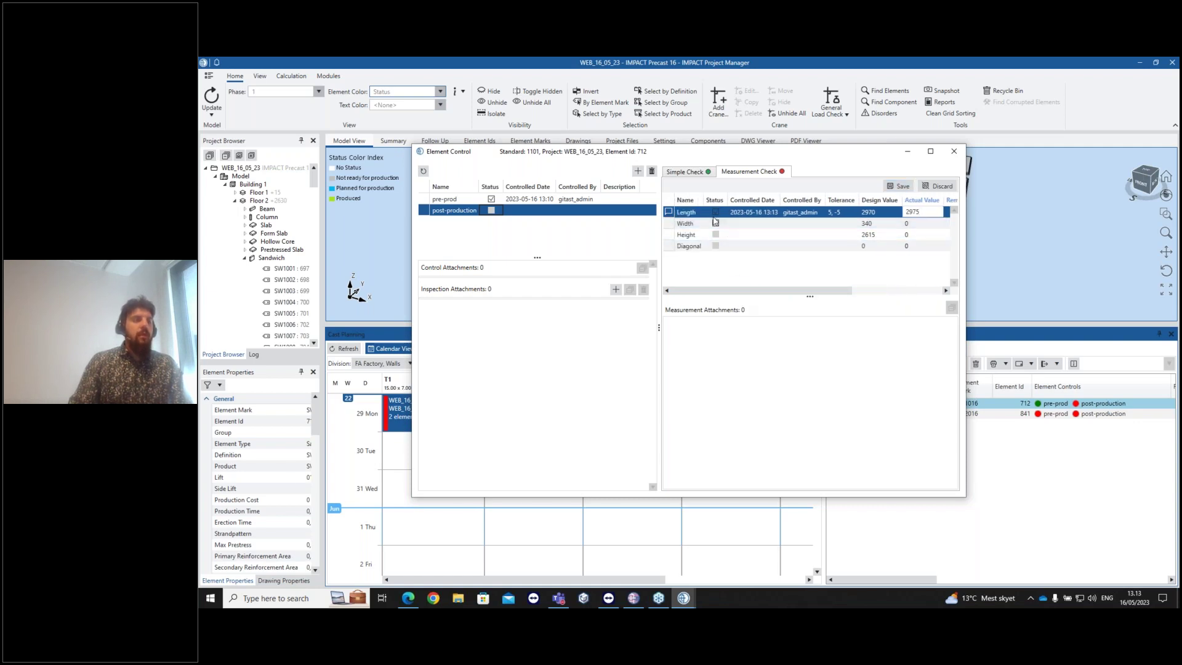
{"action": "key", "text": "Down"}
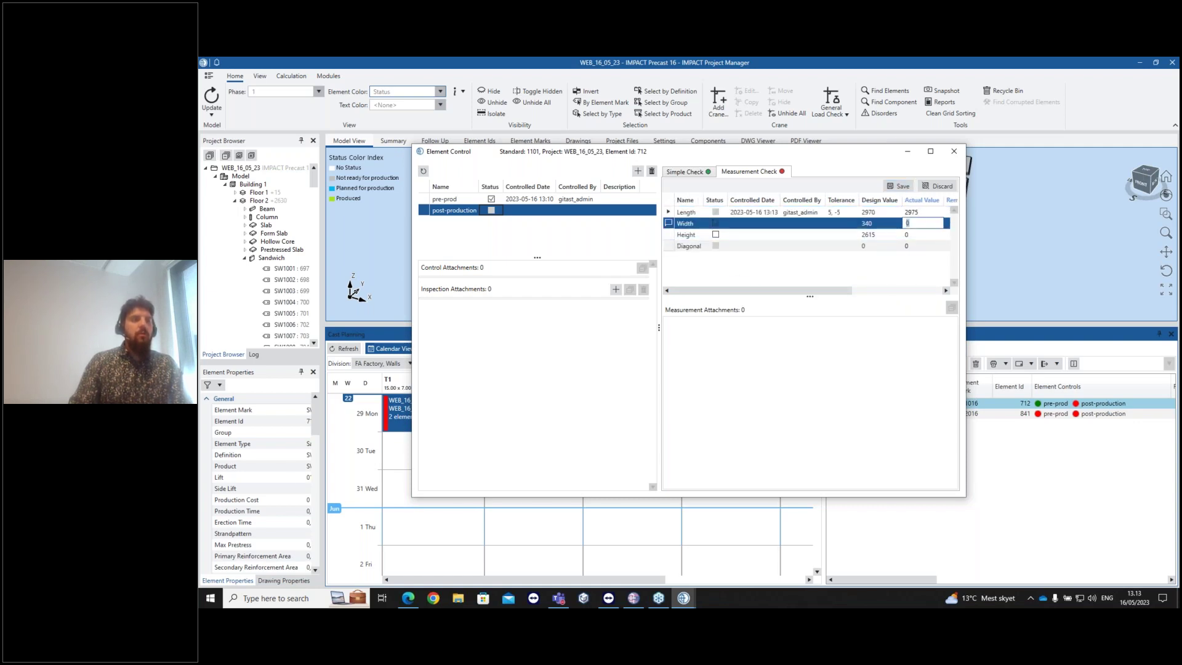
{"action": "type", "text": "34"}
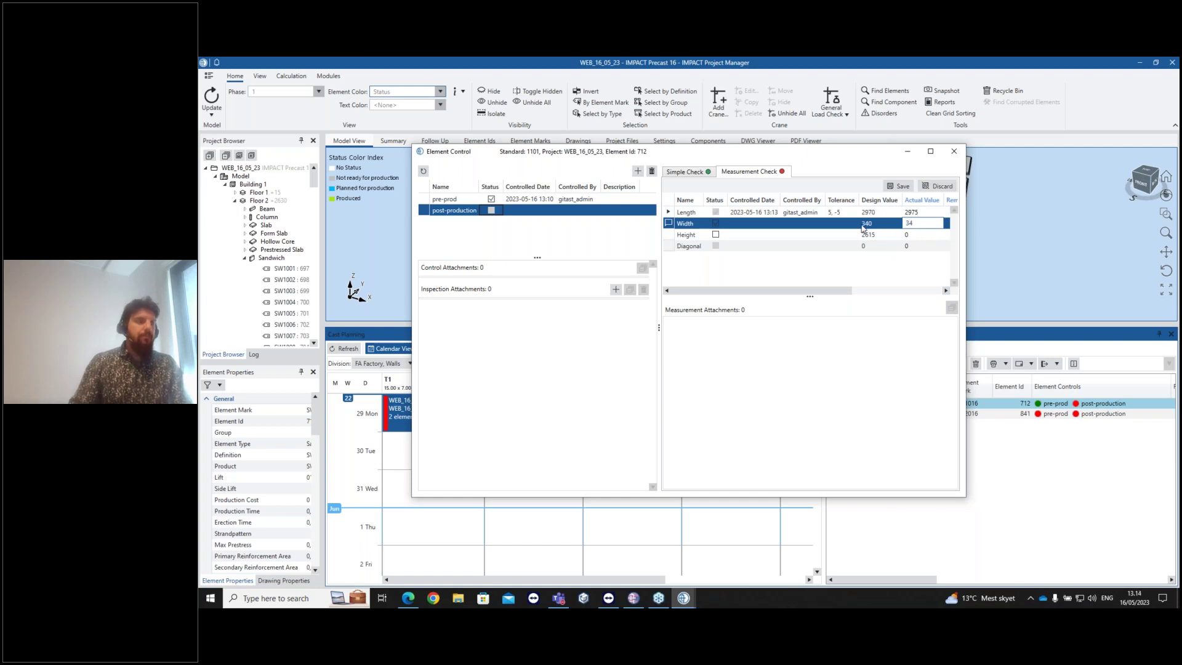
{"action": "type", "text": "0"}
Enter Height 2615, tick Diagonal, save the checks and control, and close Element Control
{"action": "left_click", "coordinate": [715, 235]}
{"action": "left_click", "coordinate": [906, 236]}
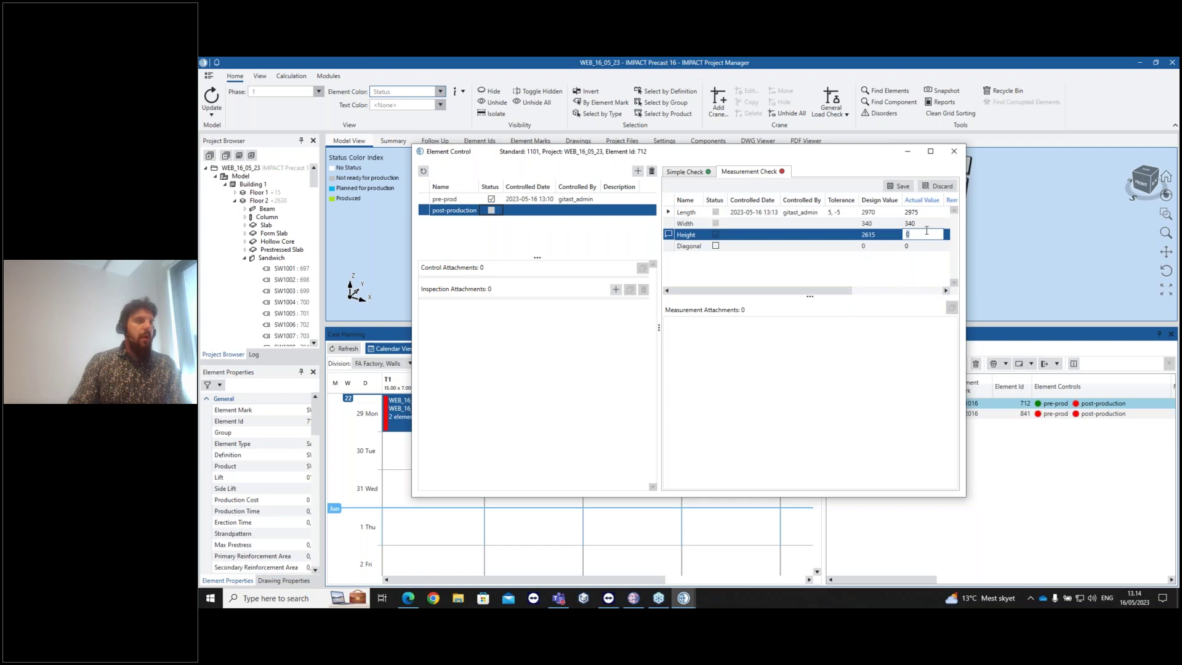
{"action": "type", "text": "2615"}
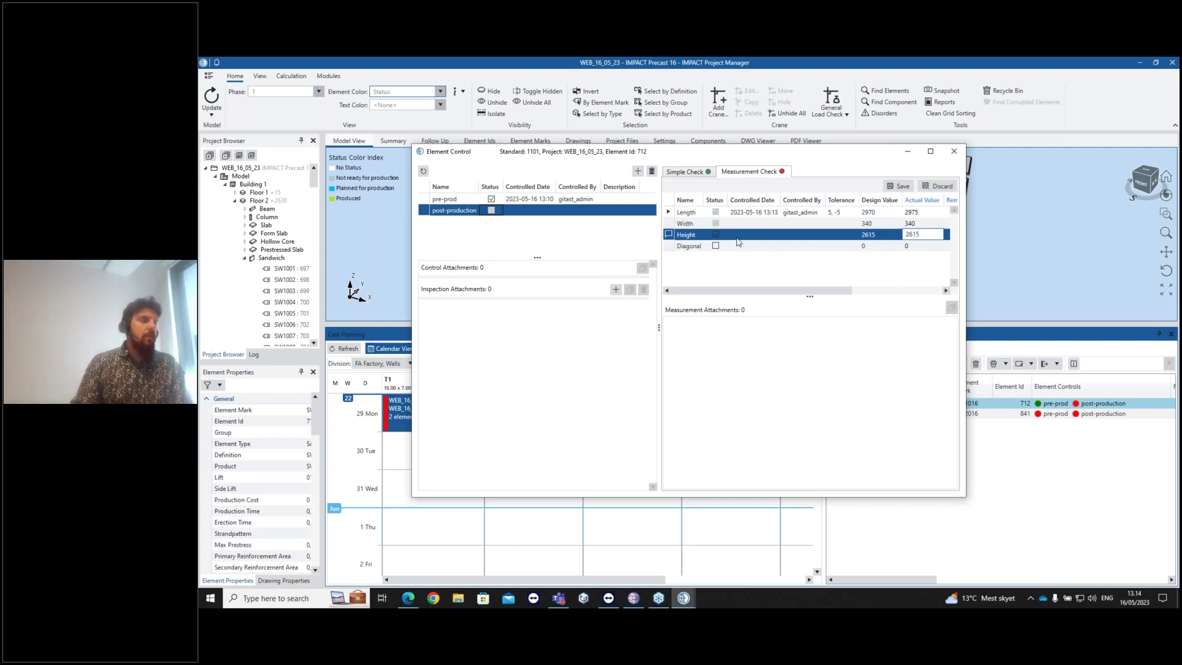
{"action": "left_click", "coordinate": [715, 246]}
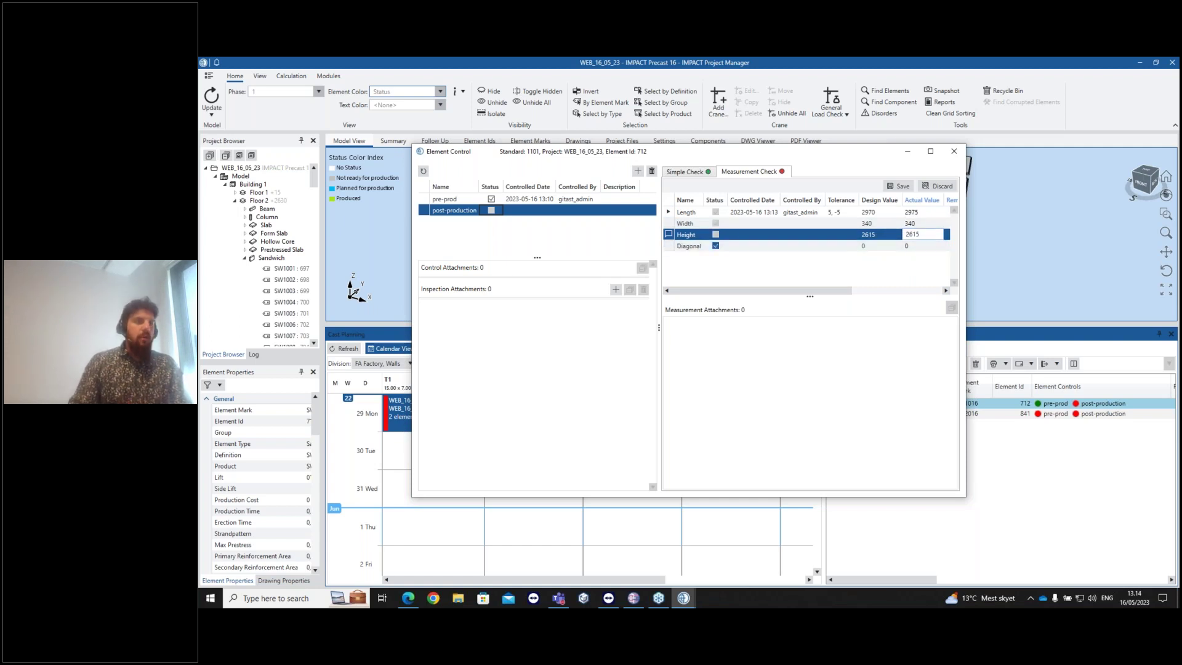
{"action": "left_click", "coordinate": [900, 187]}
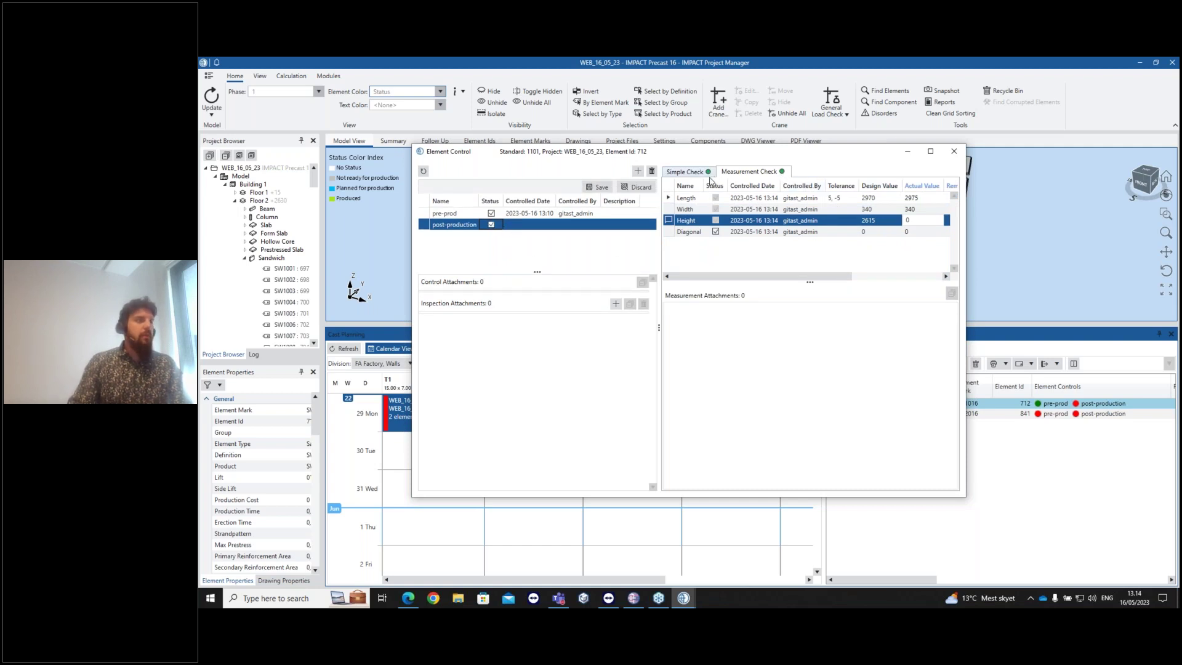
{"action": "left_click", "coordinate": [597, 188]}
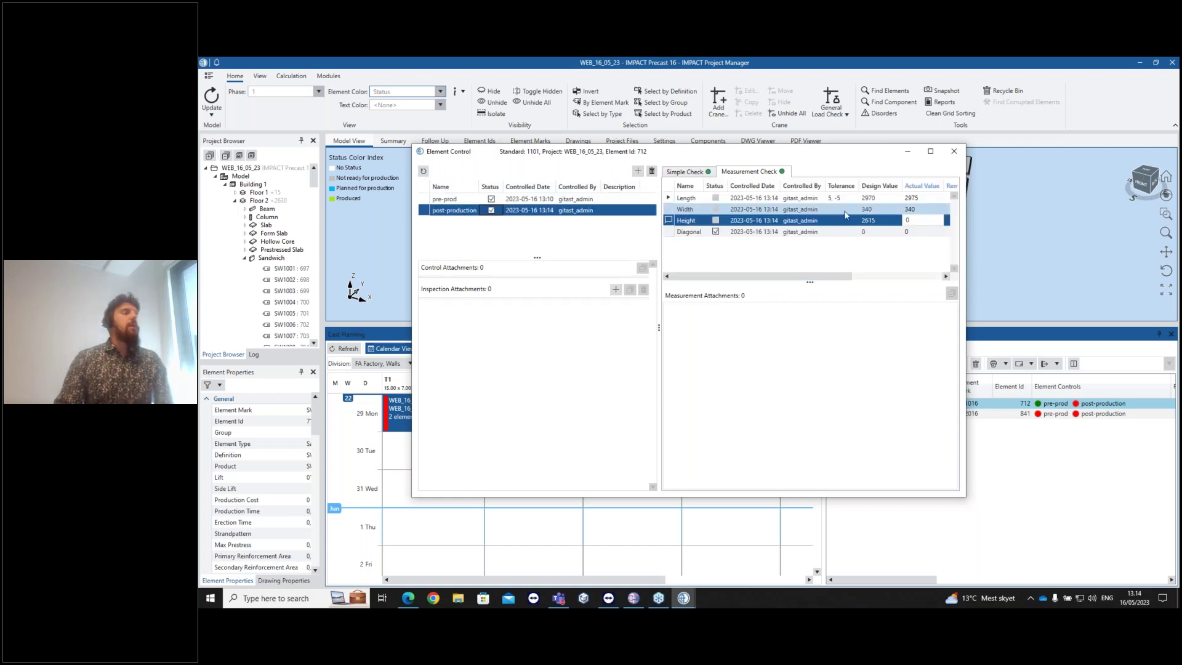
{"action": "left_click", "coordinate": [954, 152]}
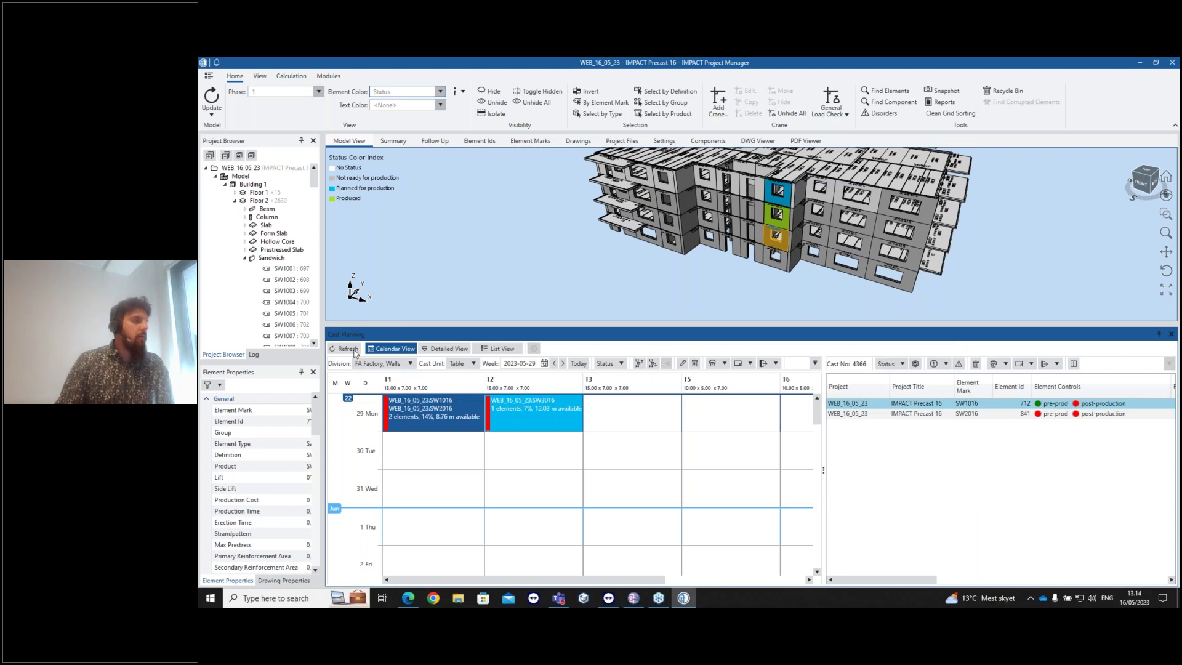
Refresh cast planning and inspect SW1016 and other walls' updated statuses
{"action": "left_click", "coordinate": [348, 349]}
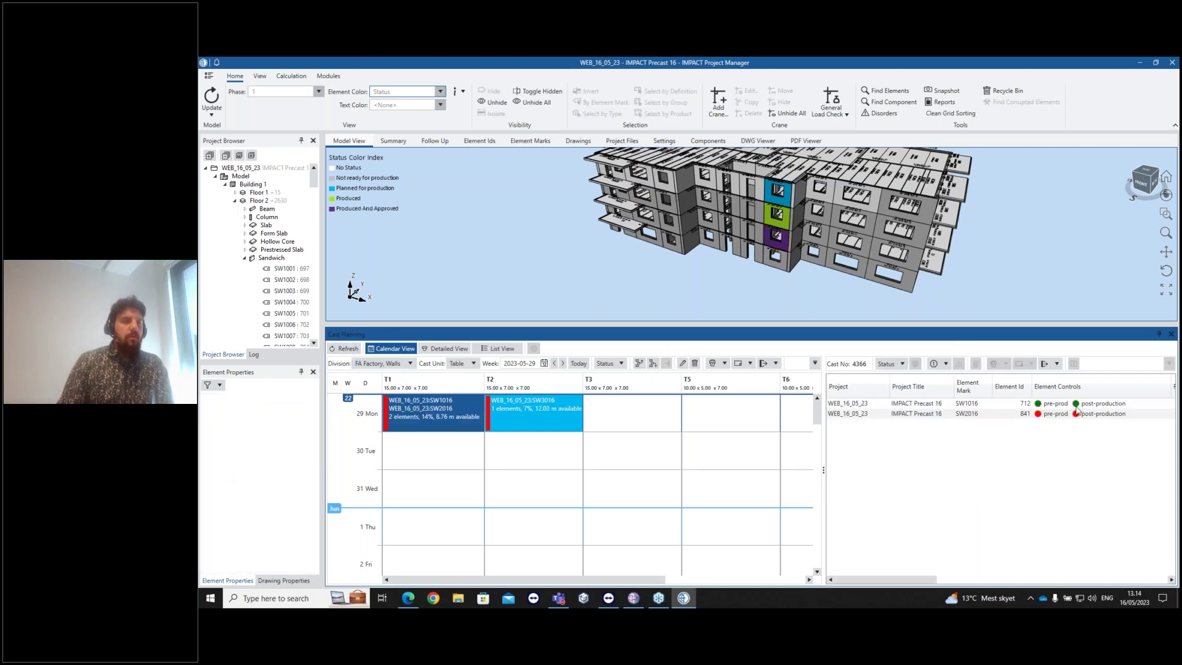
{"action": "left_click", "coordinate": [1081, 407]}
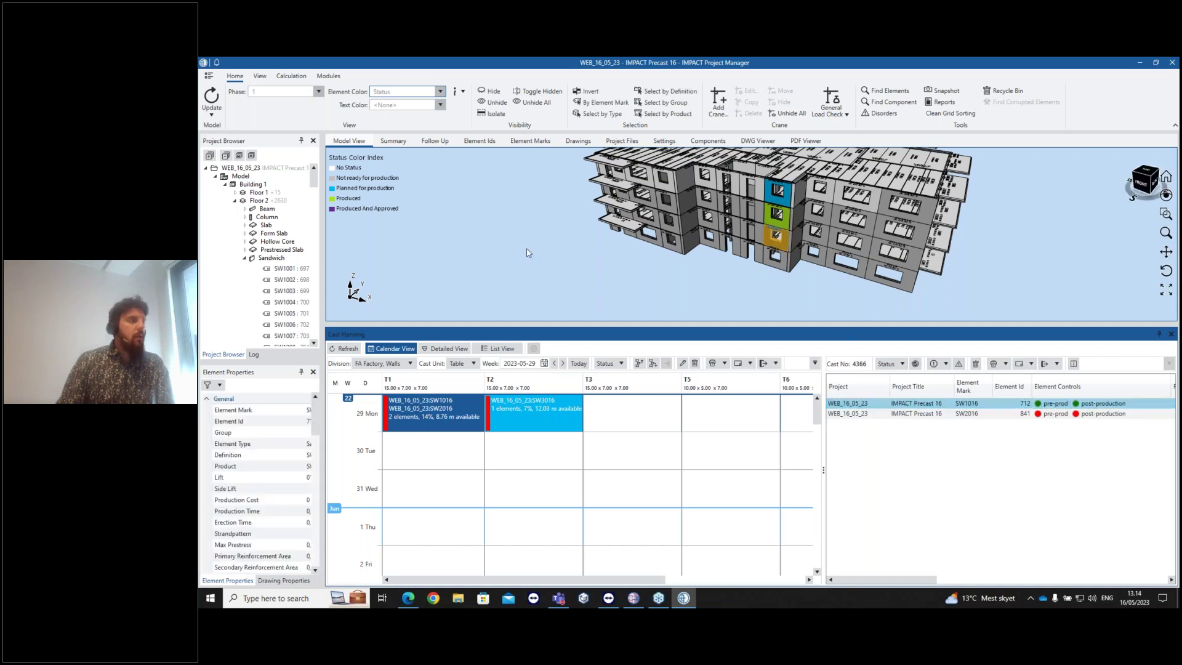
{"action": "left_click", "coordinate": [821, 253]}
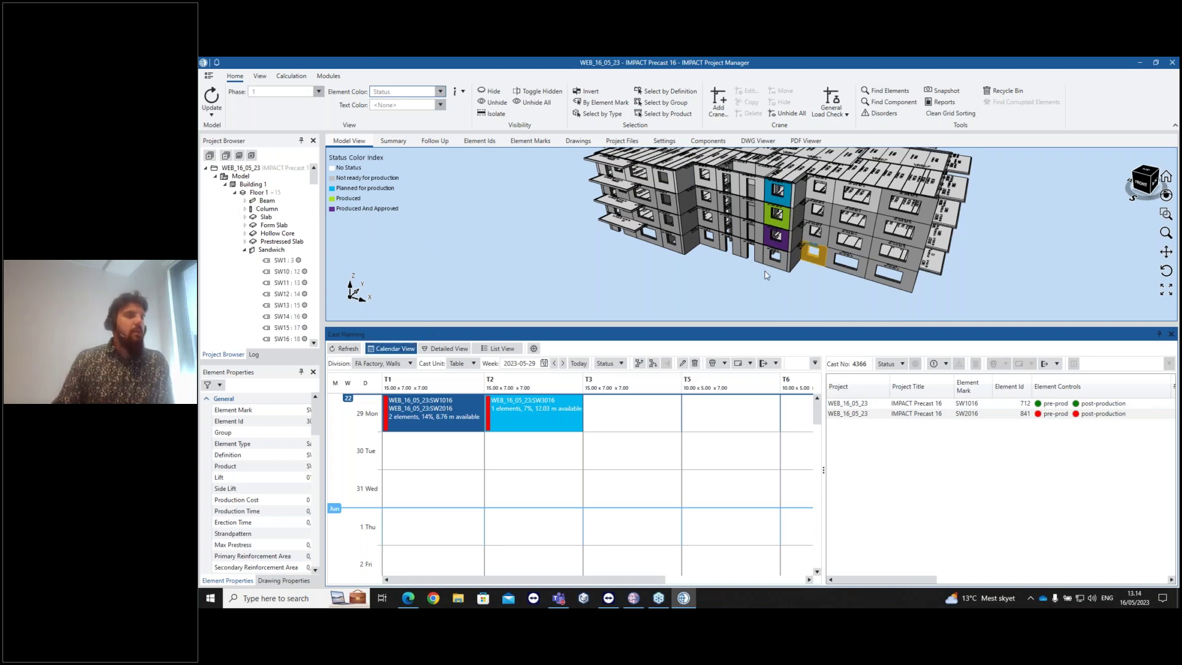
{"action": "left_click", "coordinate": [644, 439]}
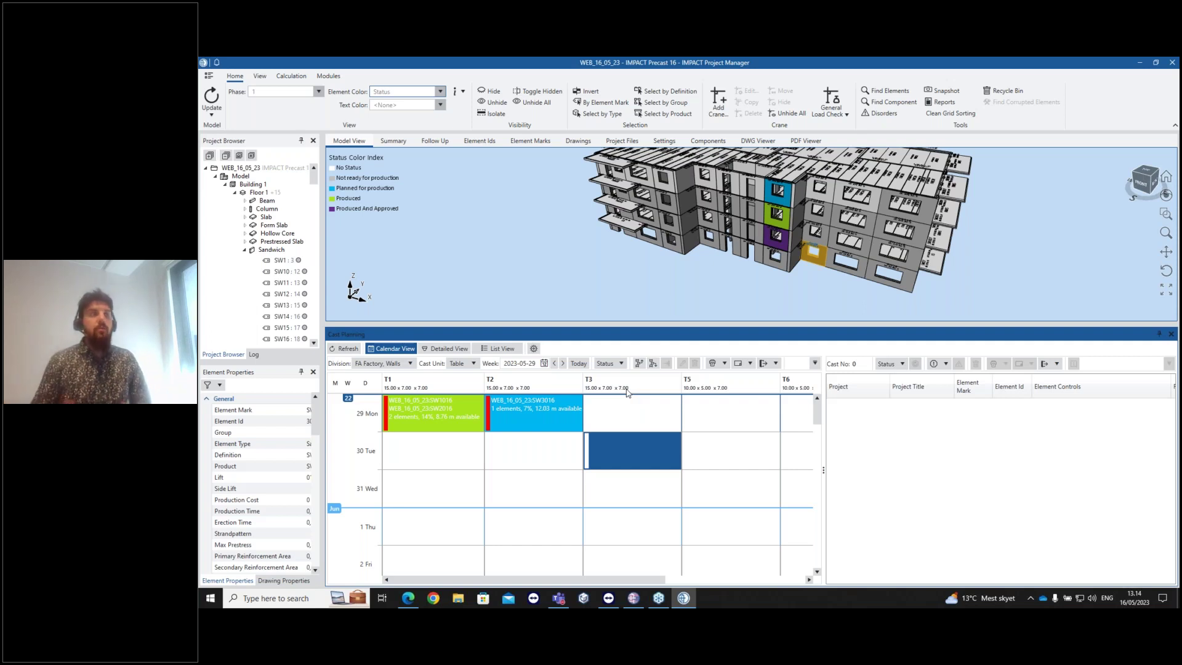
{"action": "left_click", "coordinate": [852, 284]}
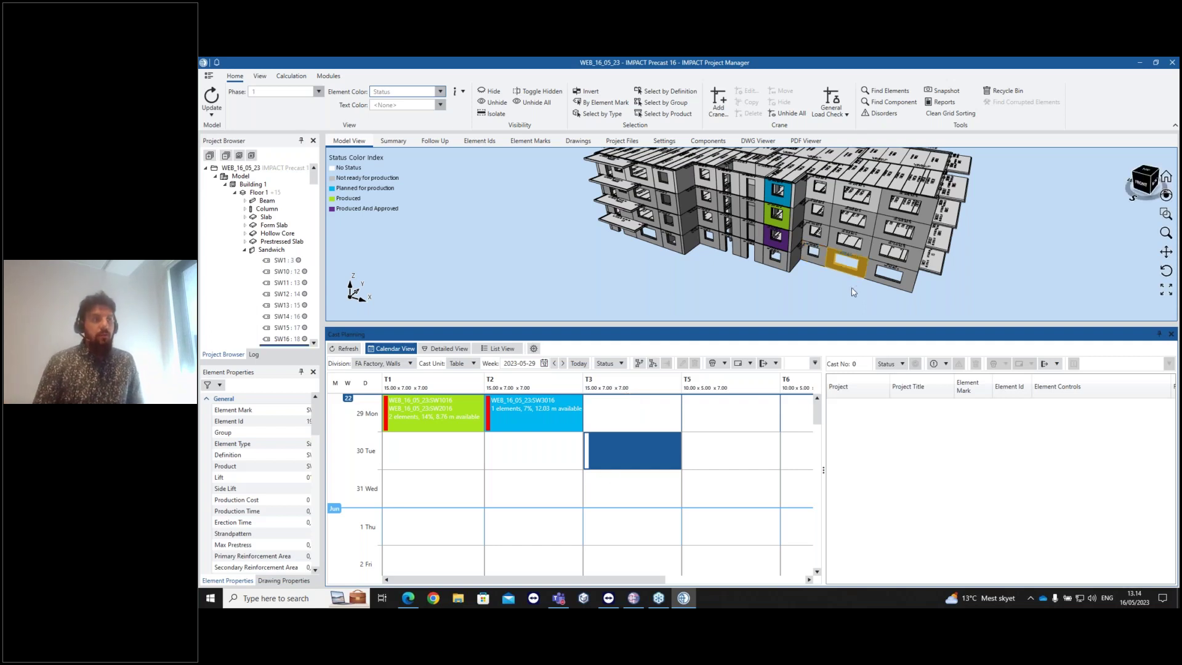
Review the T1 and T2 wall casts for 29 May, then switch to Resource Manager
{"action": "left_click", "coordinate": [852, 295]}
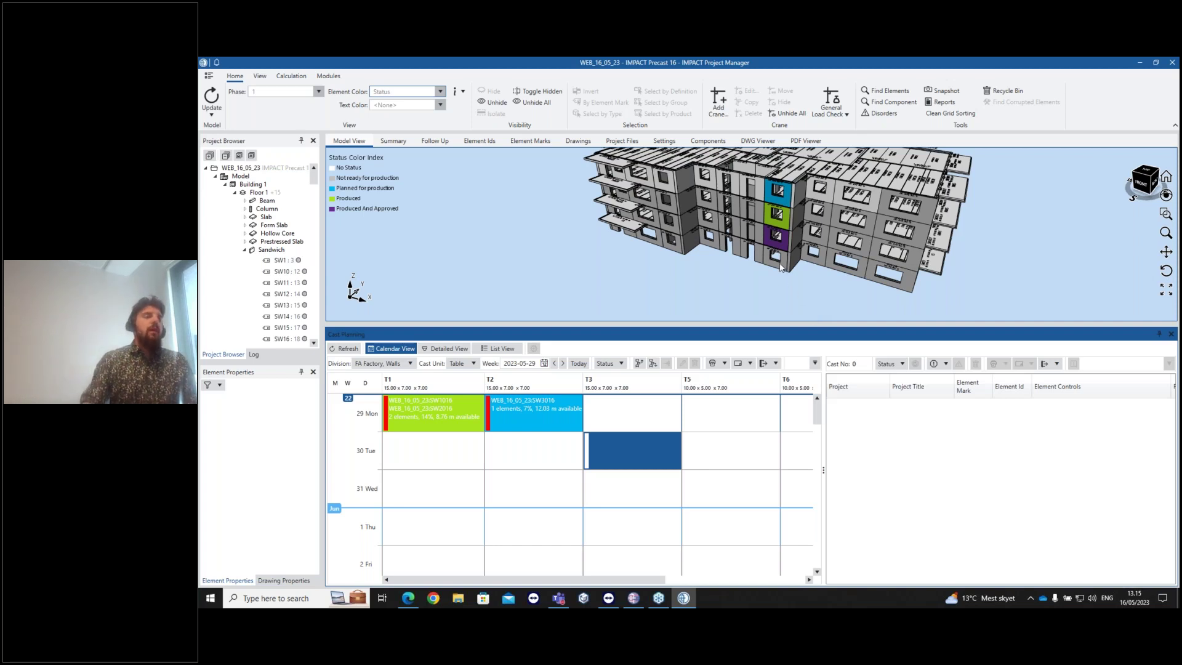
{"action": "left_click", "coordinate": [824, 241]}
{"action": "left_click", "coordinate": [814, 282]}
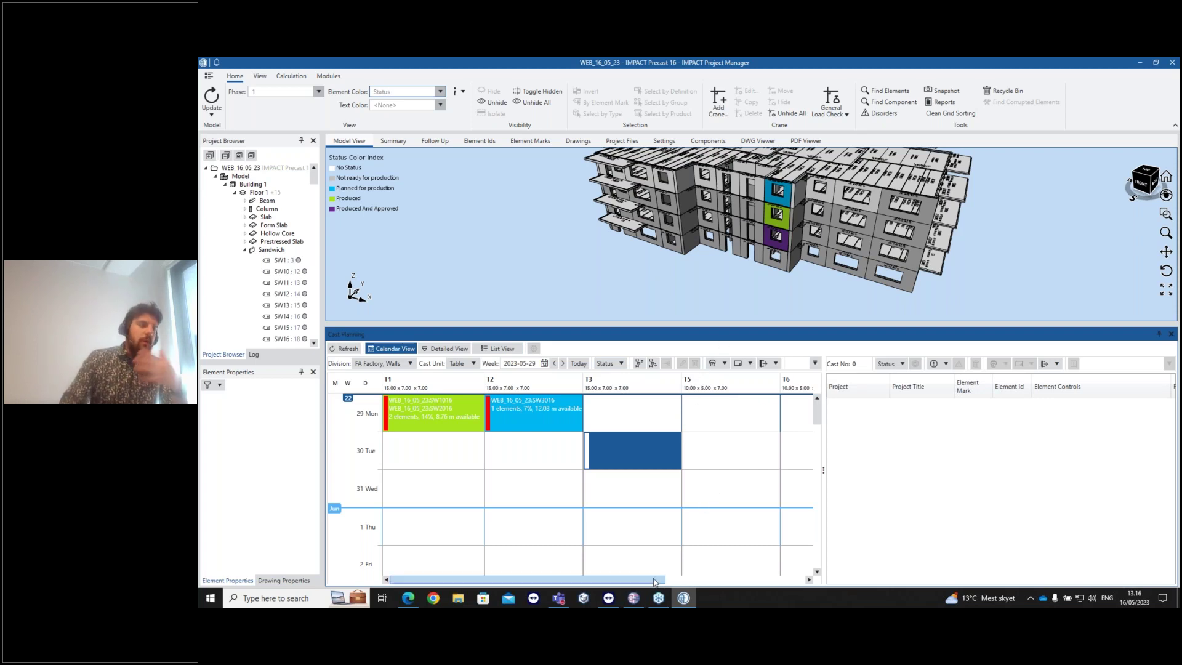
{"action": "left_click", "coordinate": [640, 598]}
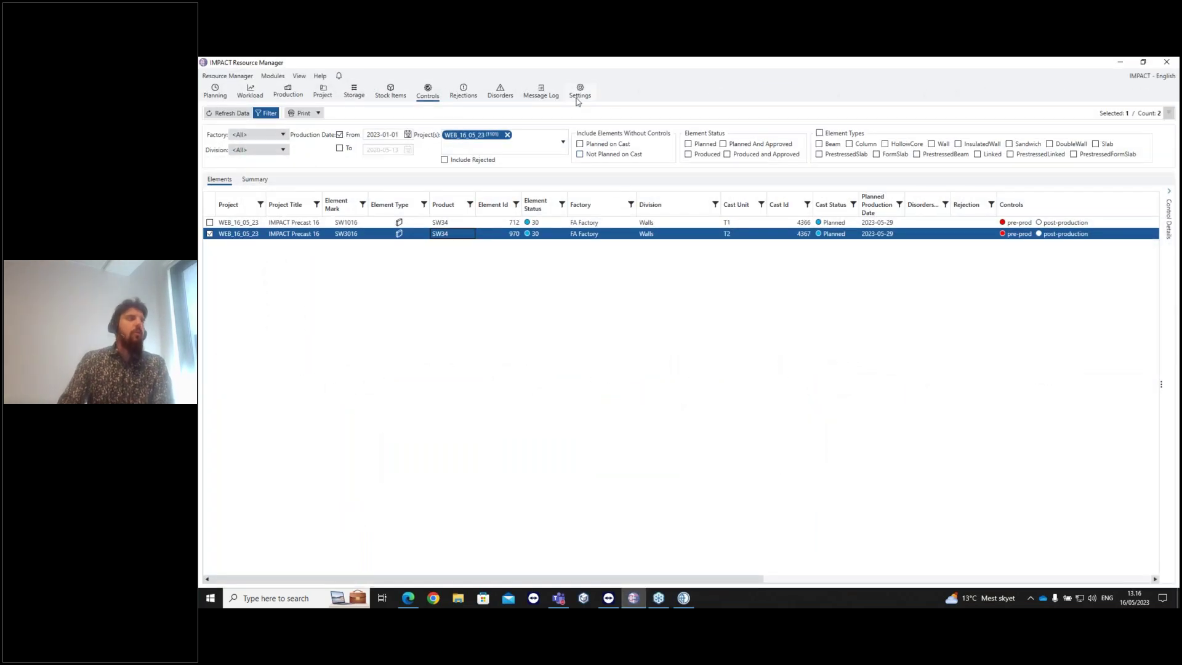
Show the Element Control settings in a widened grid sorted by Category
{"action": "left_click", "coordinate": [578, 98]}
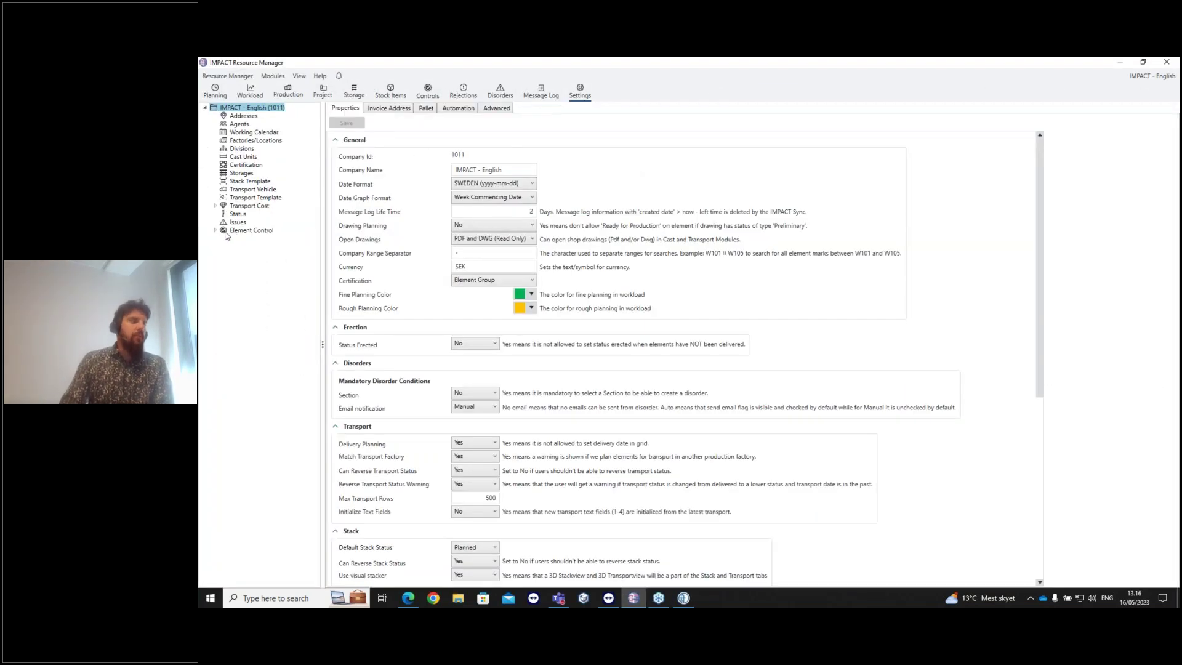
{"action": "left_click", "coordinate": [265, 230]}
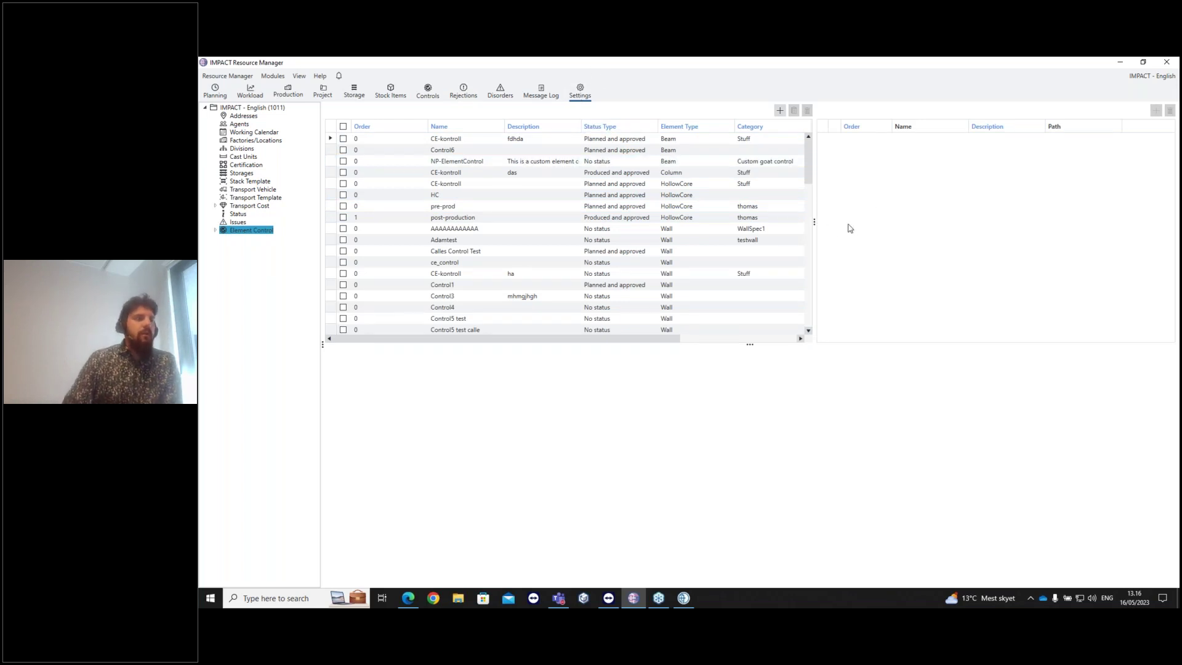
{"action": "left_click_drag", "start_coordinate": [814, 221], "coordinate": [976, 223]}
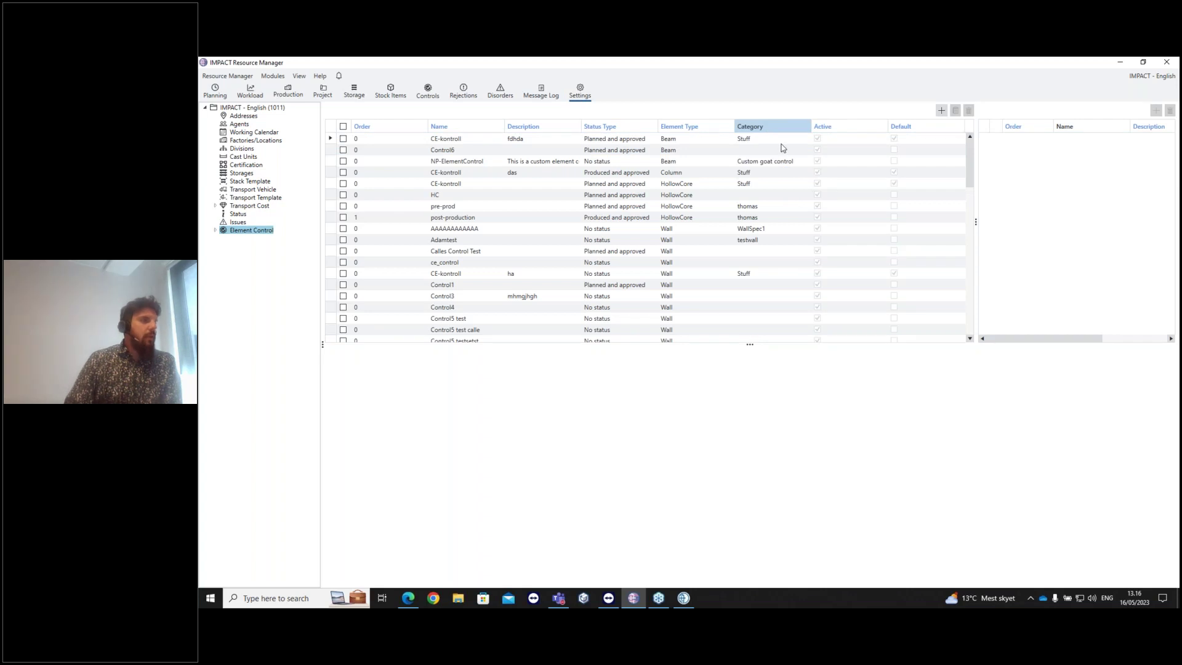
{"action": "left_click", "coordinate": [773, 127]}
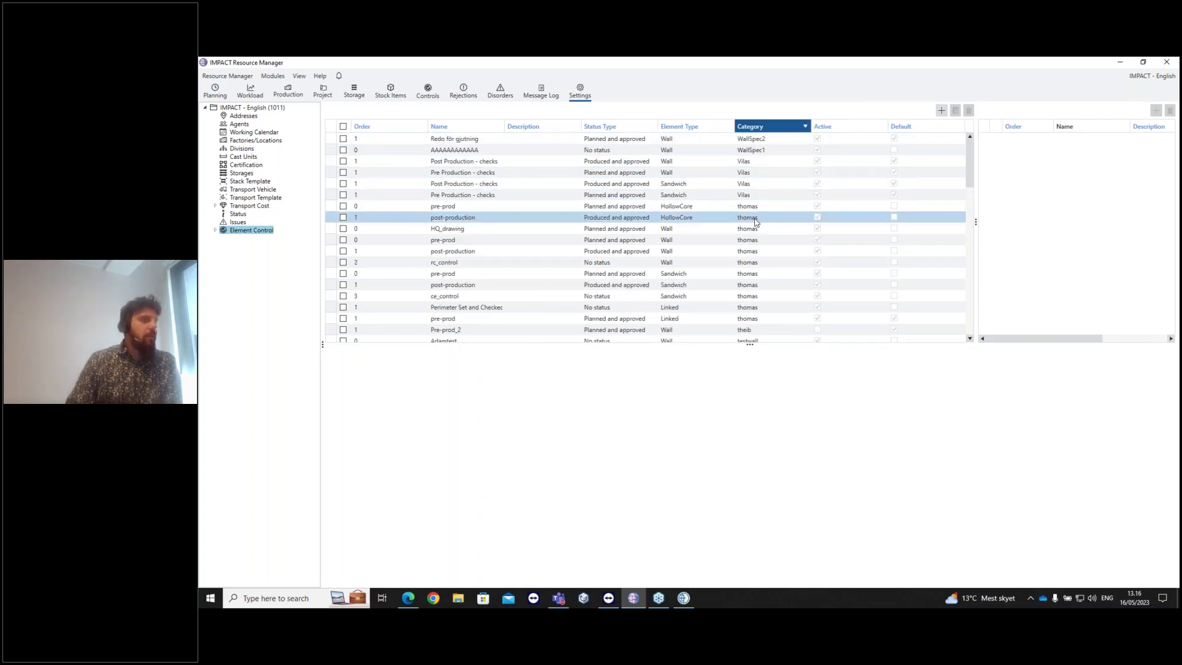
{"action": "scroll", "coordinate": [756, 222], "scroll_direction": "down", "scroll_amount": 1}
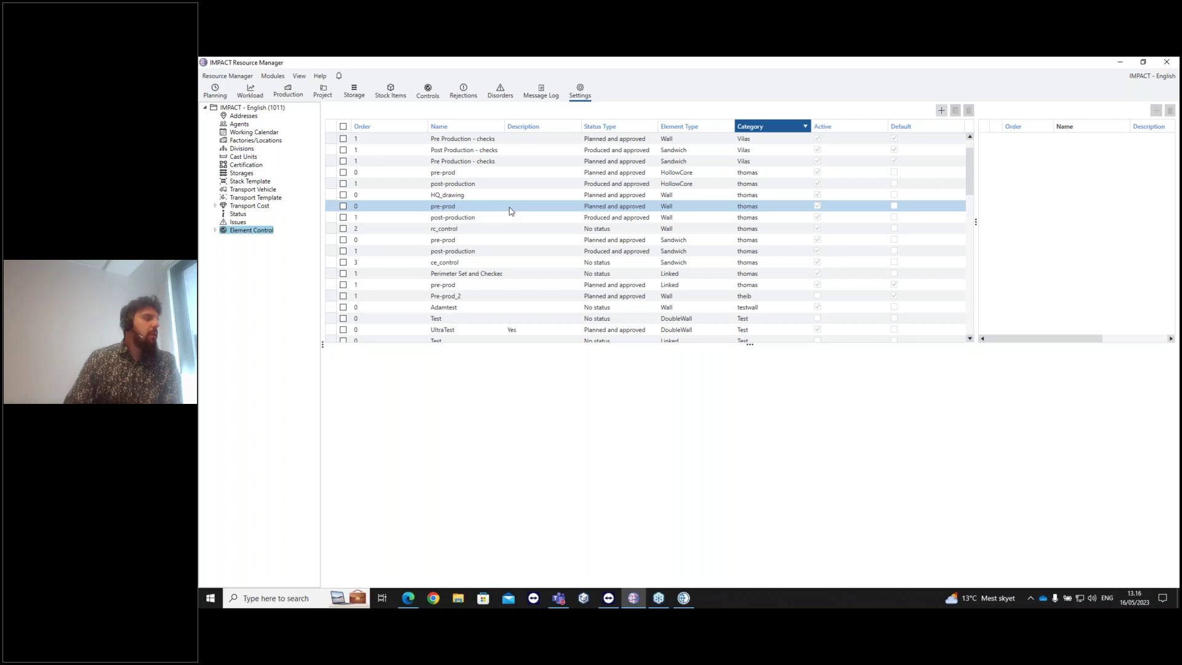
View the post-production and pre-prod Wall controls' attachments, previewing checklist.png
{"action": "left_click", "coordinate": [525, 217]}
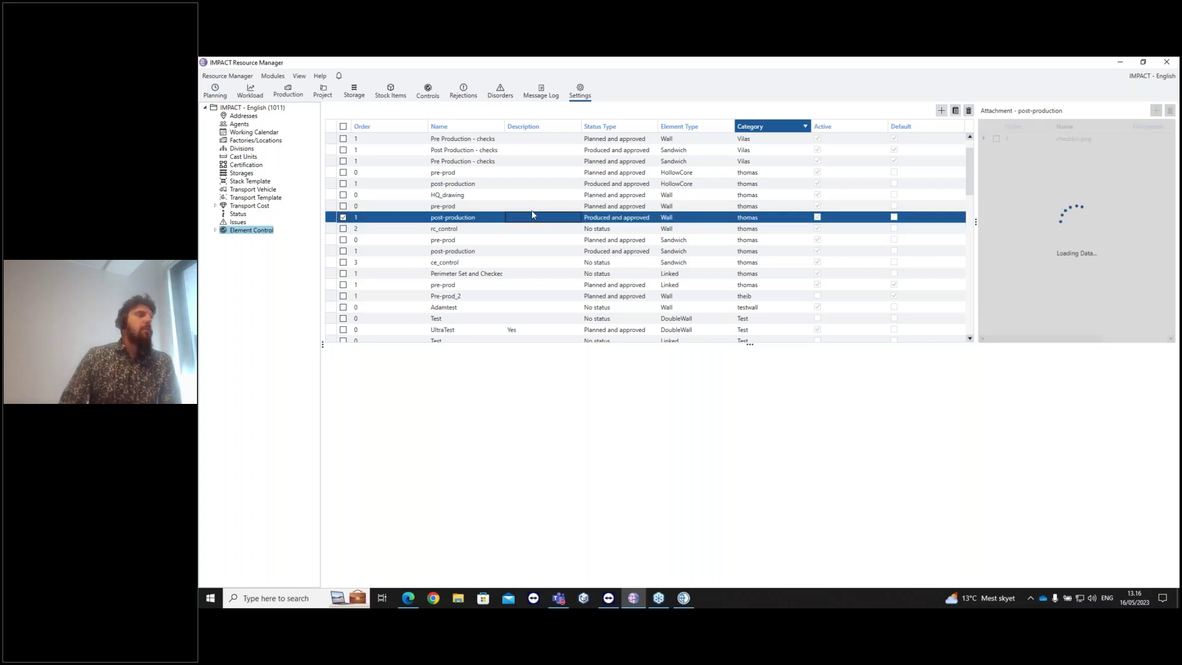
{"action": "left_click", "coordinate": [1072, 140]}
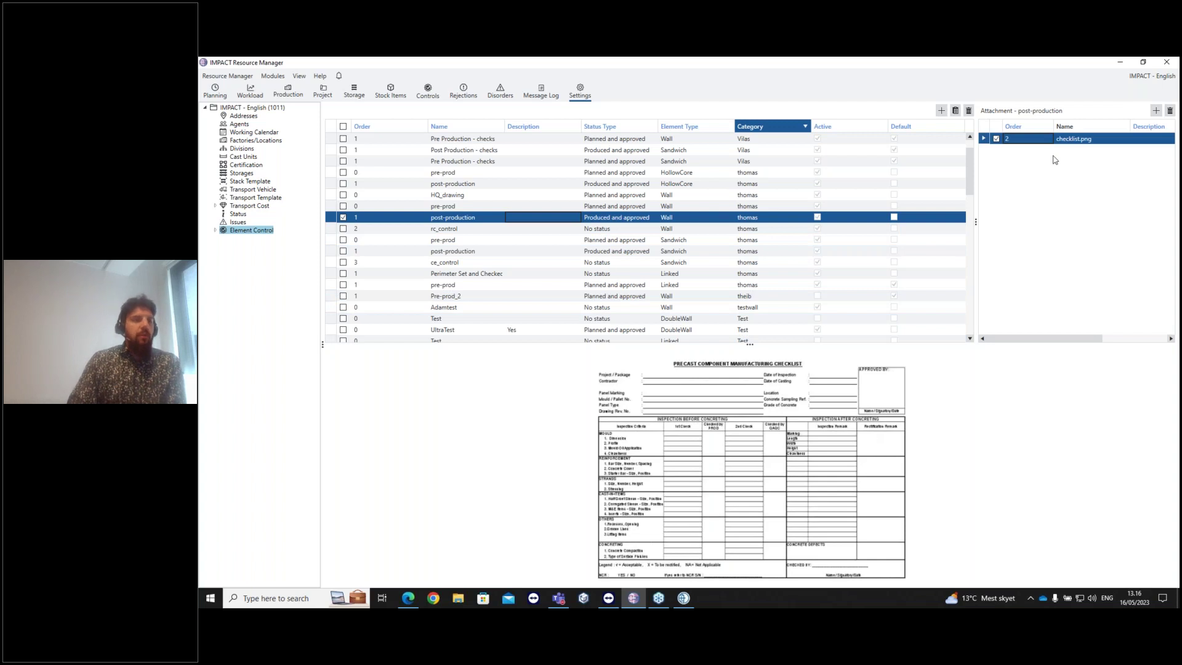
{"action": "left_click", "coordinate": [682, 208]}
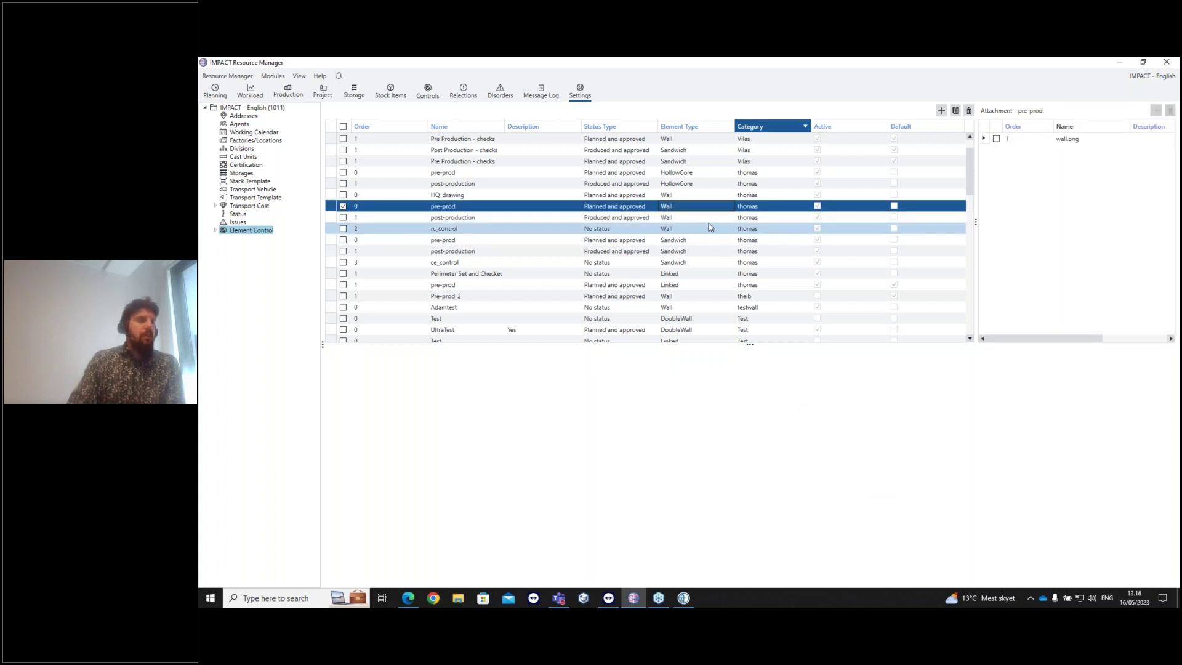
{"action": "left_click", "coordinate": [681, 217]}
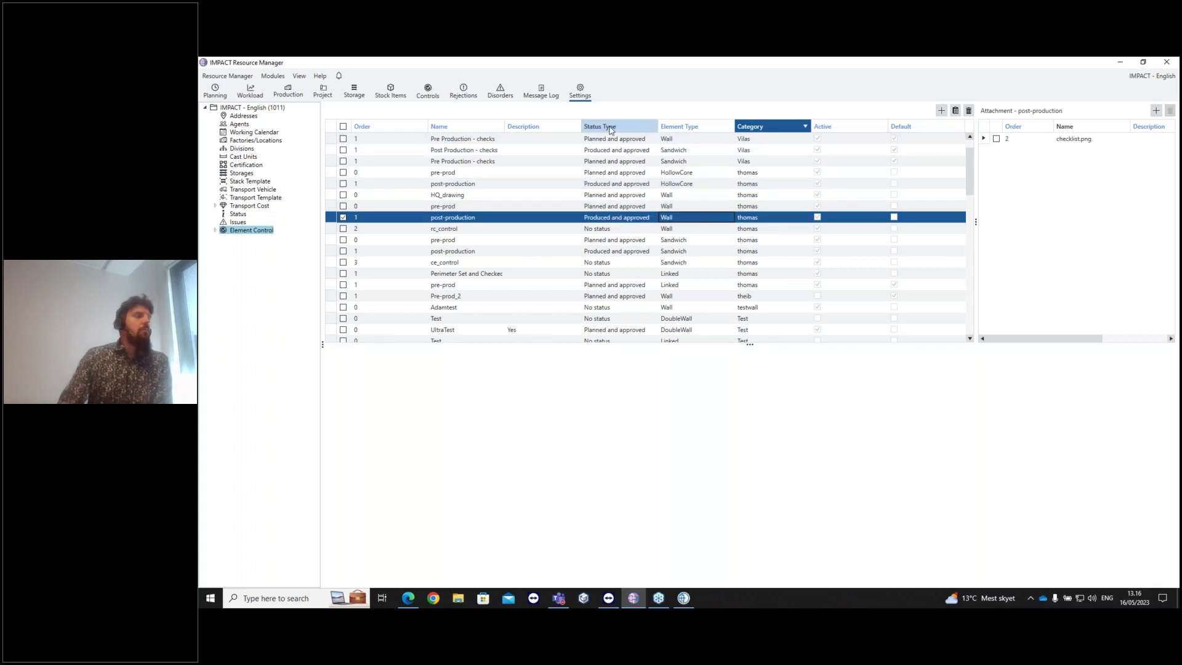
{"action": "left_click", "coordinate": [595, 210]}
{"action": "left_click", "coordinate": [603, 208]}
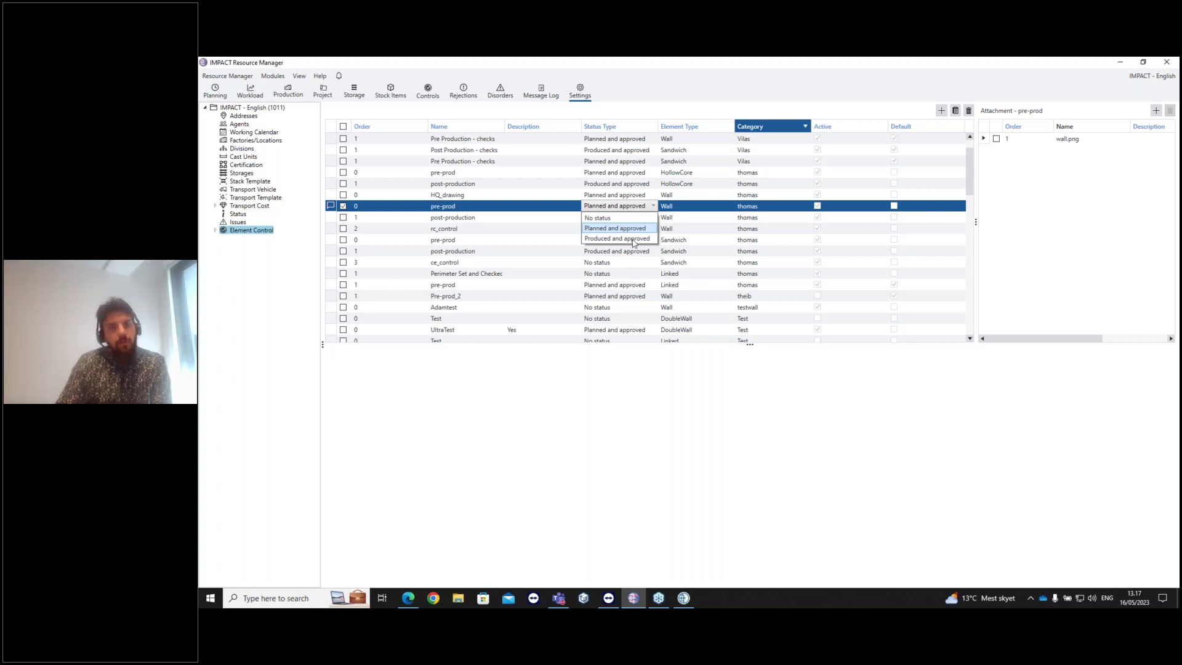
{"action": "left_click", "coordinate": [610, 260]}
{"action": "left_click", "coordinate": [626, 219]}
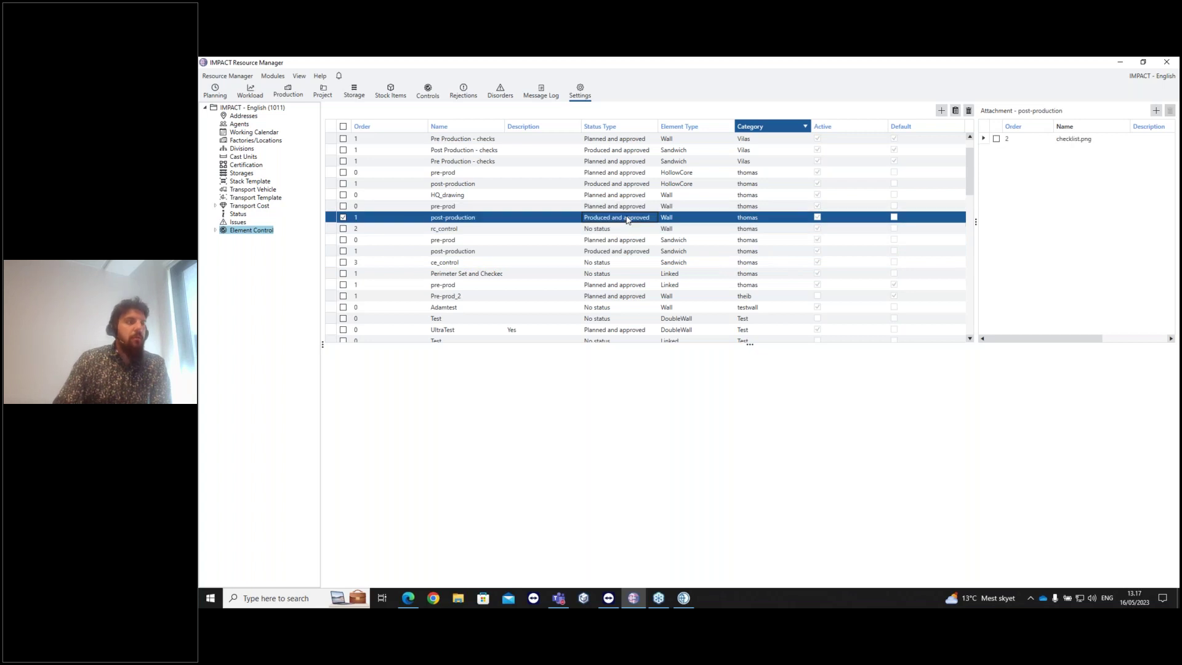
{"action": "left_click", "coordinate": [614, 231]}
{"action": "left_click", "coordinate": [615, 236]}
{"action": "left_click", "coordinate": [618, 237]}
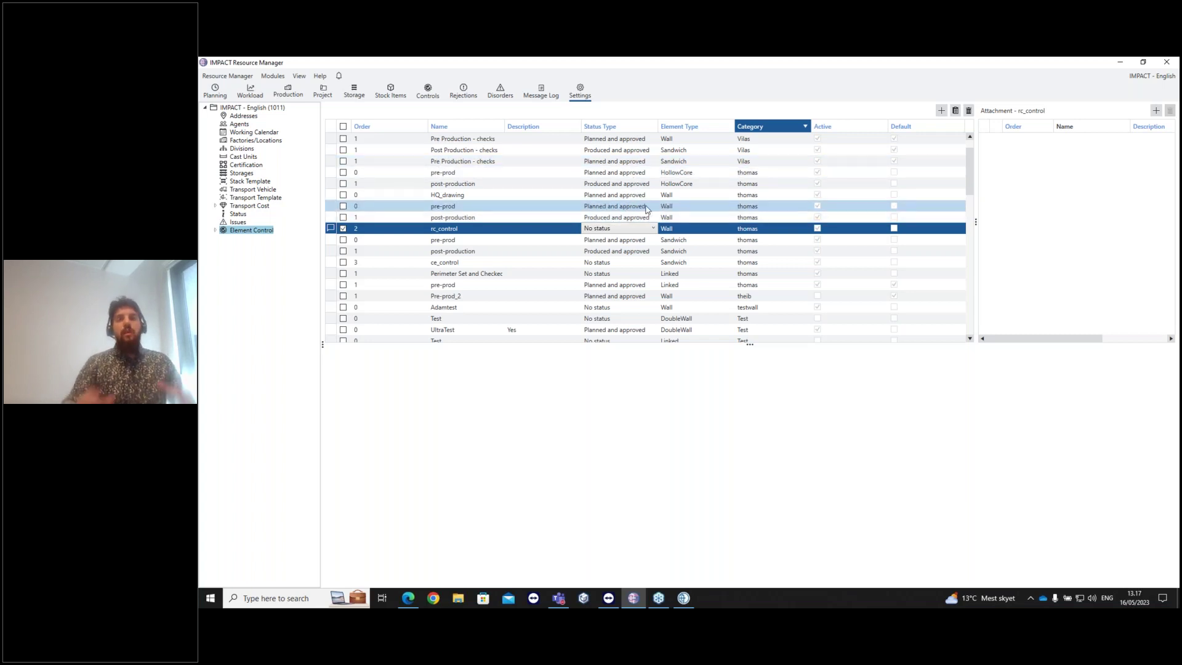
{"action": "left_click", "coordinate": [554, 207]}
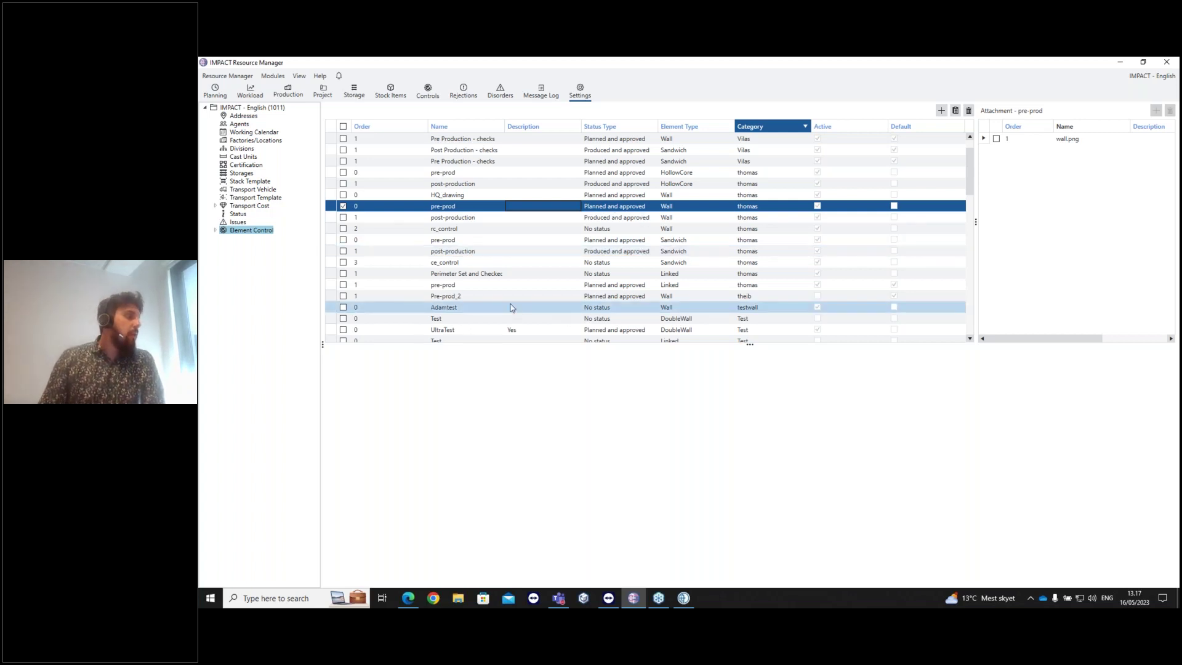
{"action": "scroll", "coordinate": [510, 308], "scroll_direction": "down", "scroll_amount": 2}
{"action": "scroll", "coordinate": [510, 307], "scroll_direction": "up", "scroll_amount": 2}
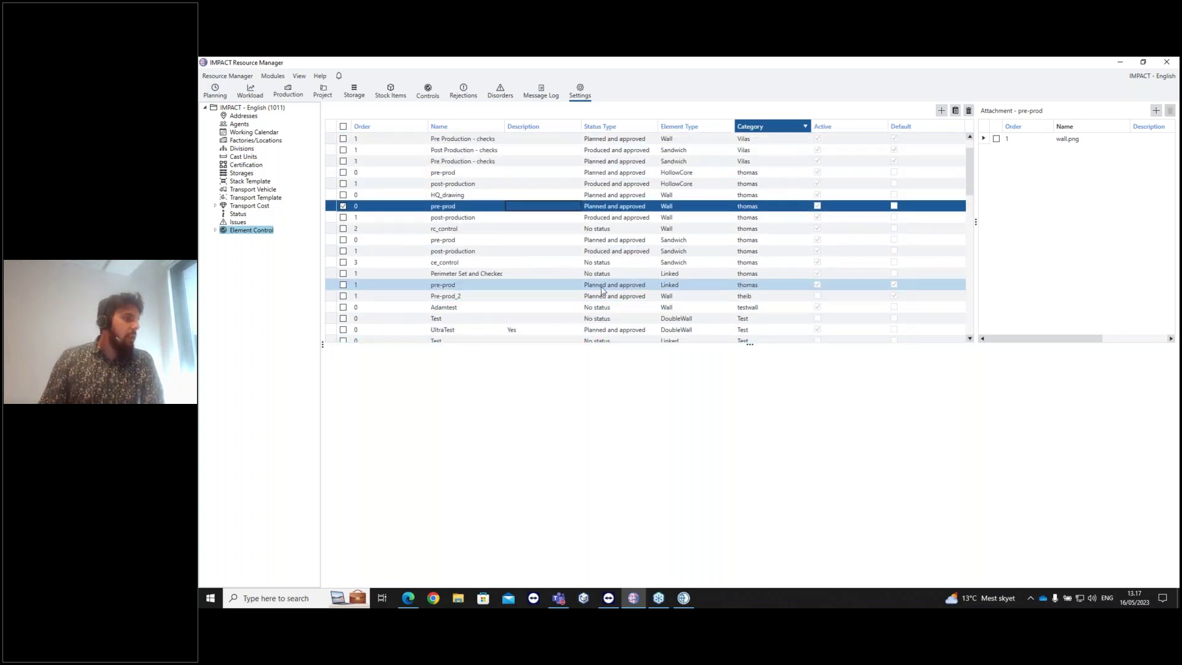
{"action": "left_click", "coordinate": [509, 230]}
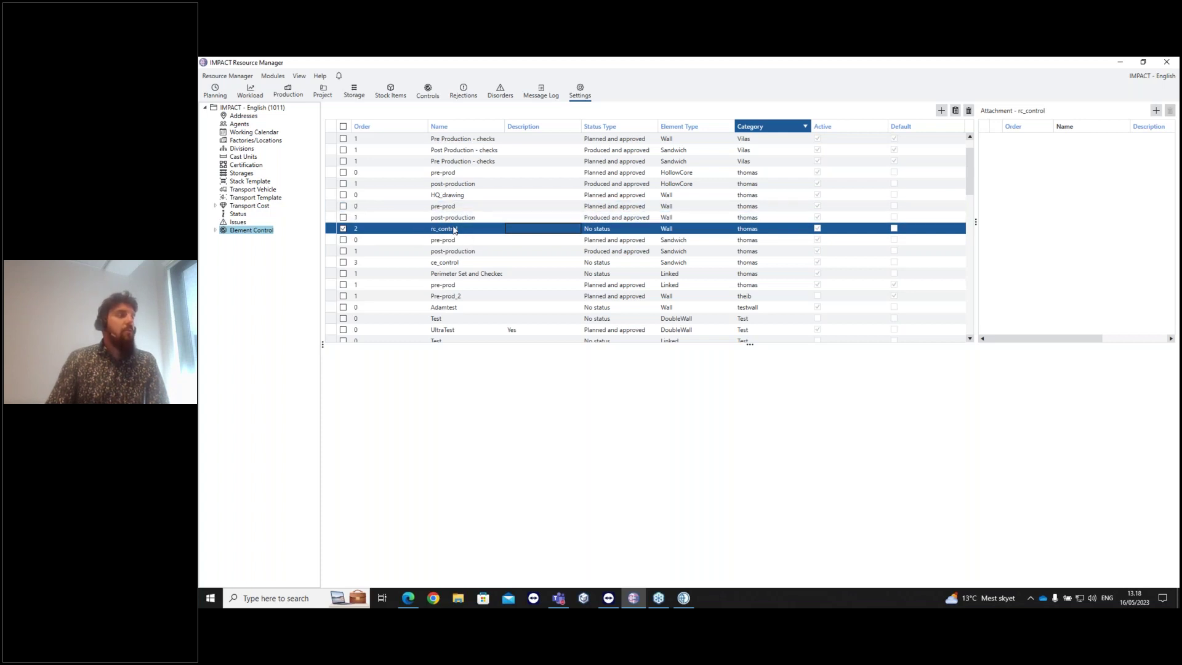
{"action": "left_click", "coordinate": [683, 598]}
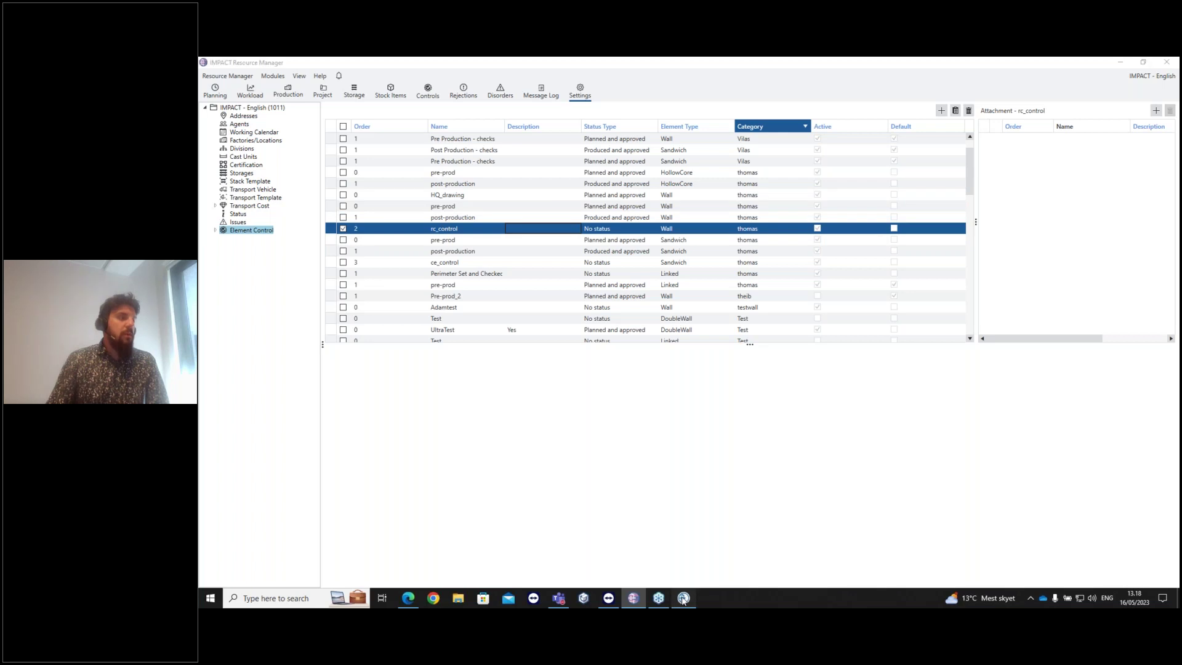
{"action": "left_click", "coordinate": [458, 91]}
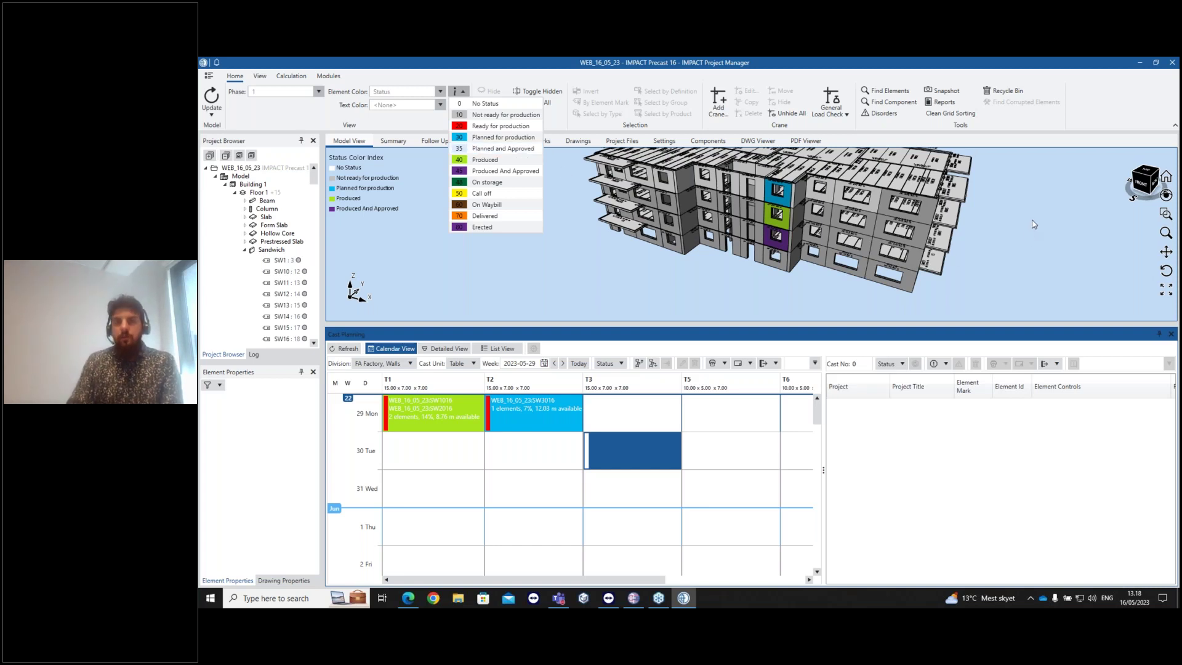
{"action": "left_click", "coordinate": [831, 267]}
{"action": "right_click", "coordinate": [831, 266]}
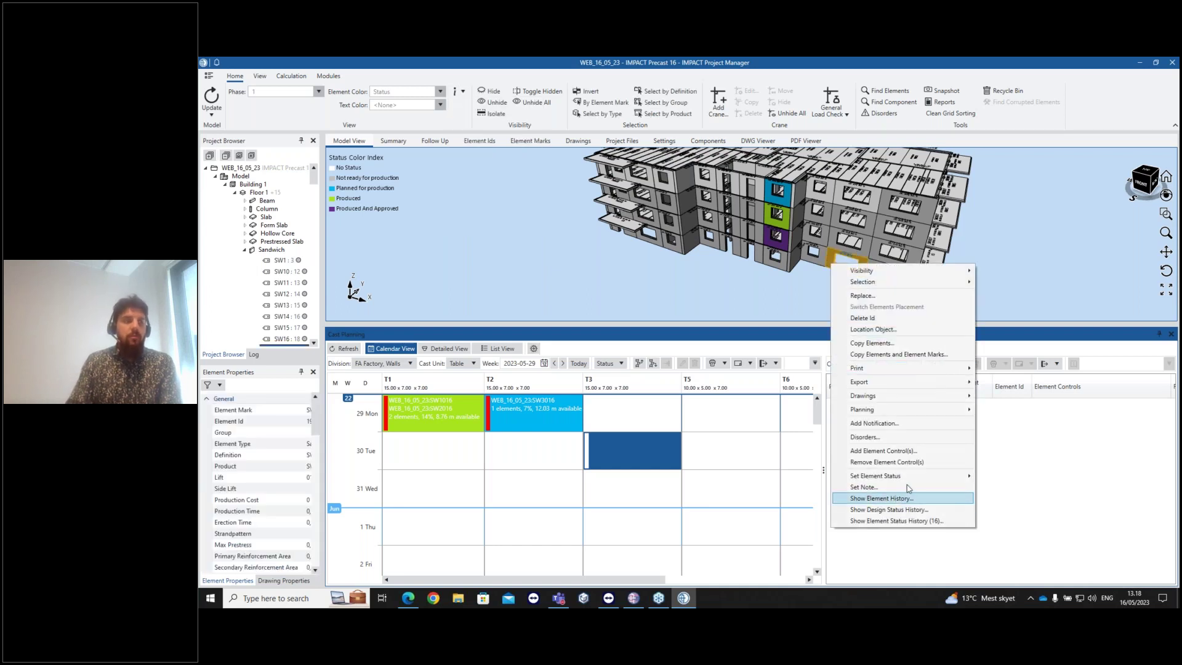
{"action": "mouse_move", "coordinate": [915, 481]}
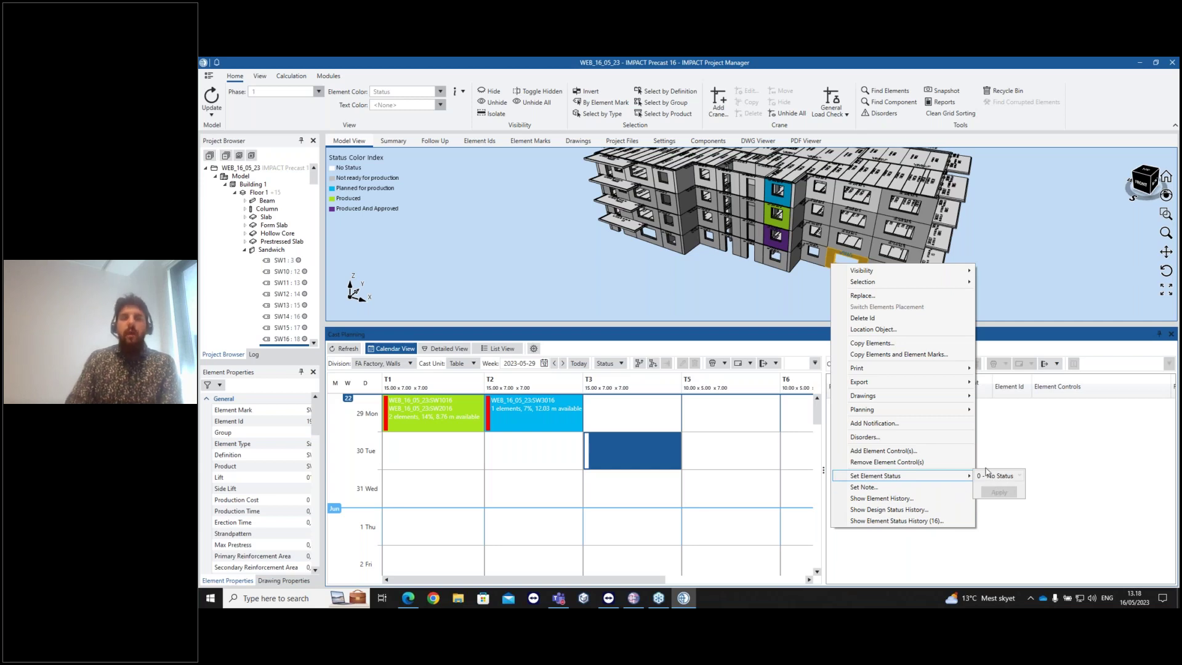
{"action": "left_click", "coordinate": [1001, 263]}
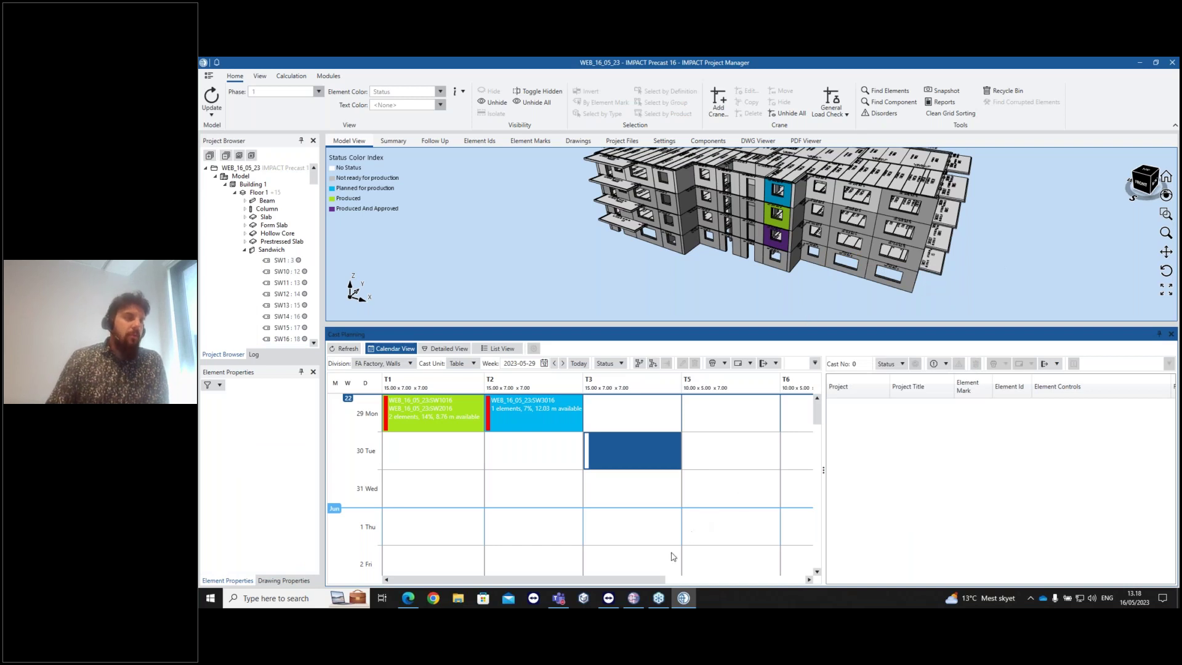
{"action": "left_click", "coordinate": [633, 598]}
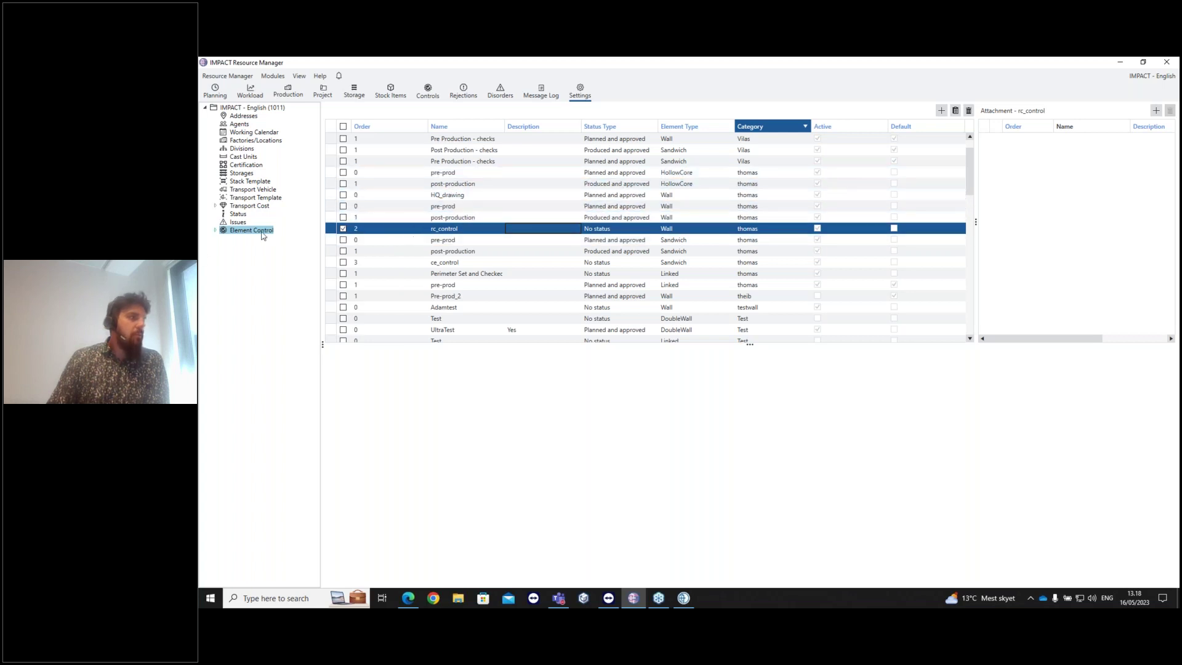
Expand Element Control > pre-prod > Sandwich/thomas and select its Drawing check
{"action": "left_click", "coordinate": [214, 231]}
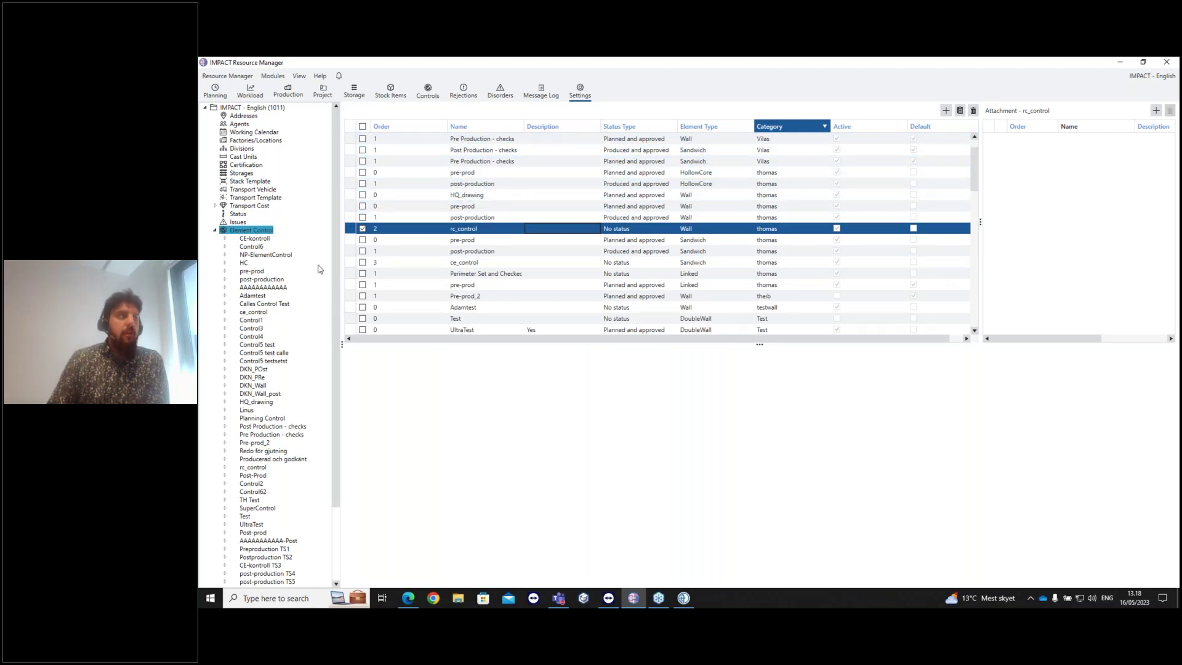
{"action": "left_click", "coordinate": [225, 272]}
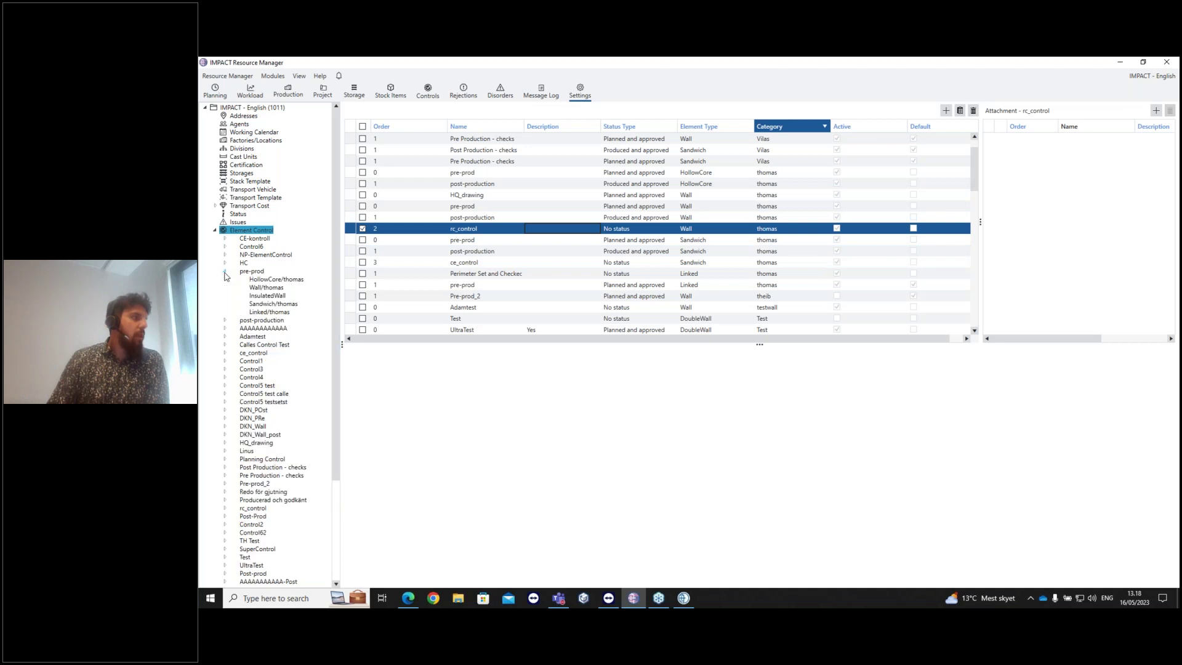
{"action": "left_click", "coordinate": [269, 306]}
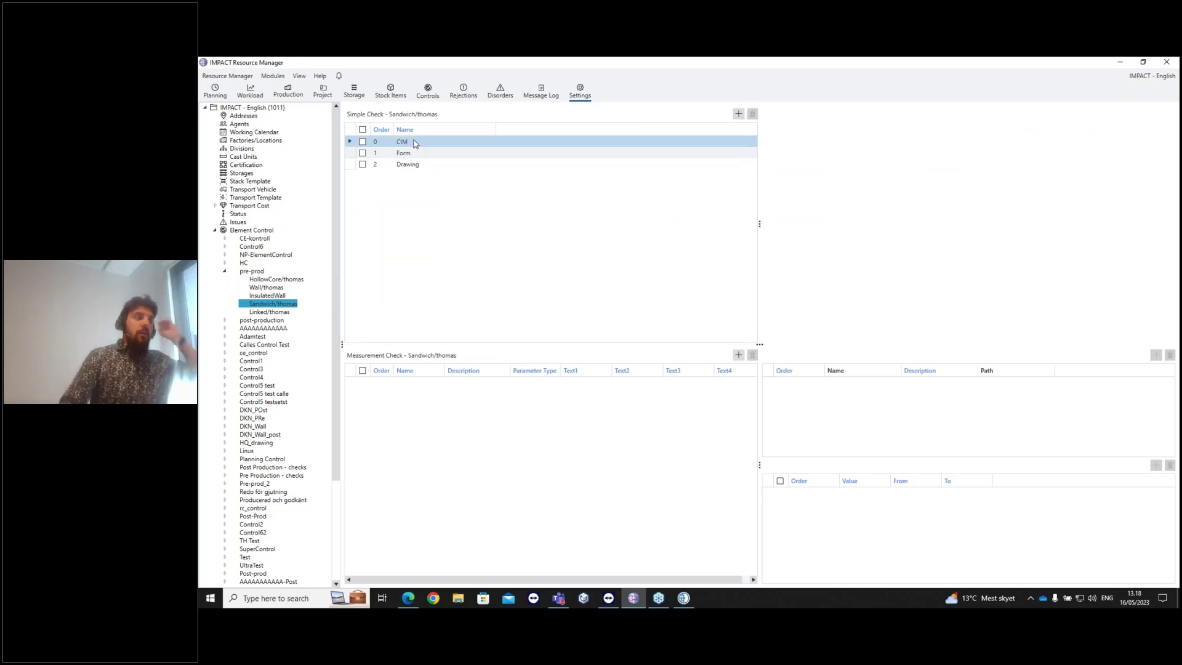
{"action": "left_click", "coordinate": [408, 164]}
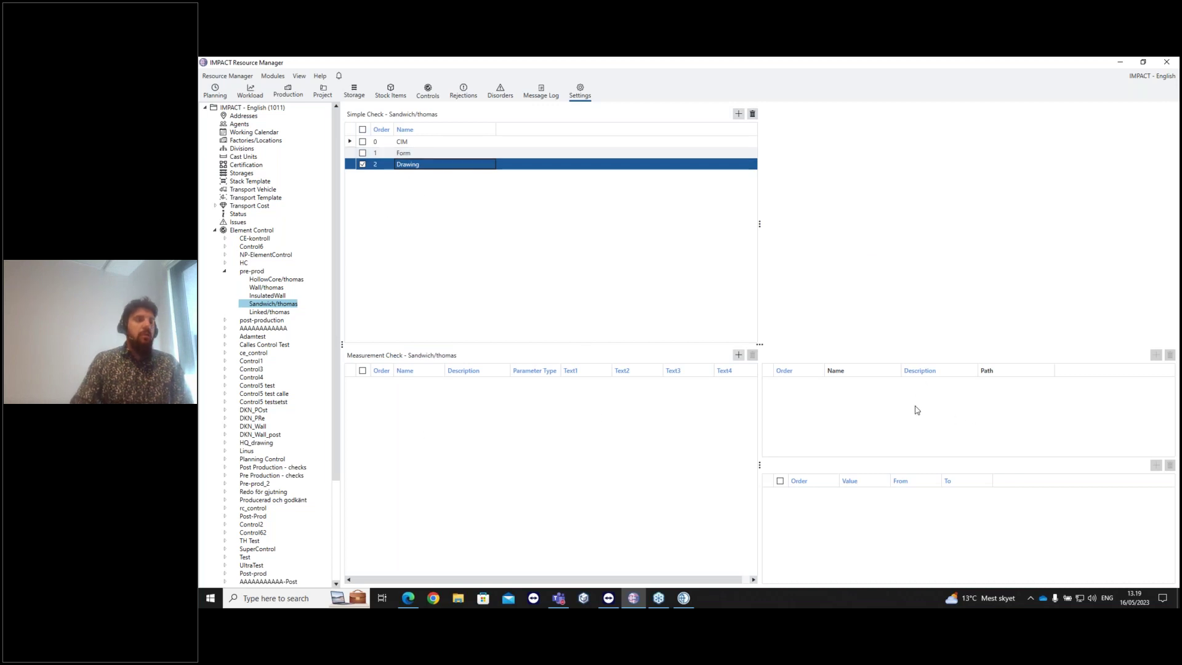
Collapse the control tree to the overview and minimize Resource Manager
{"action": "left_click", "coordinate": [225, 273]}
{"action": "left_click", "coordinate": [216, 230]}
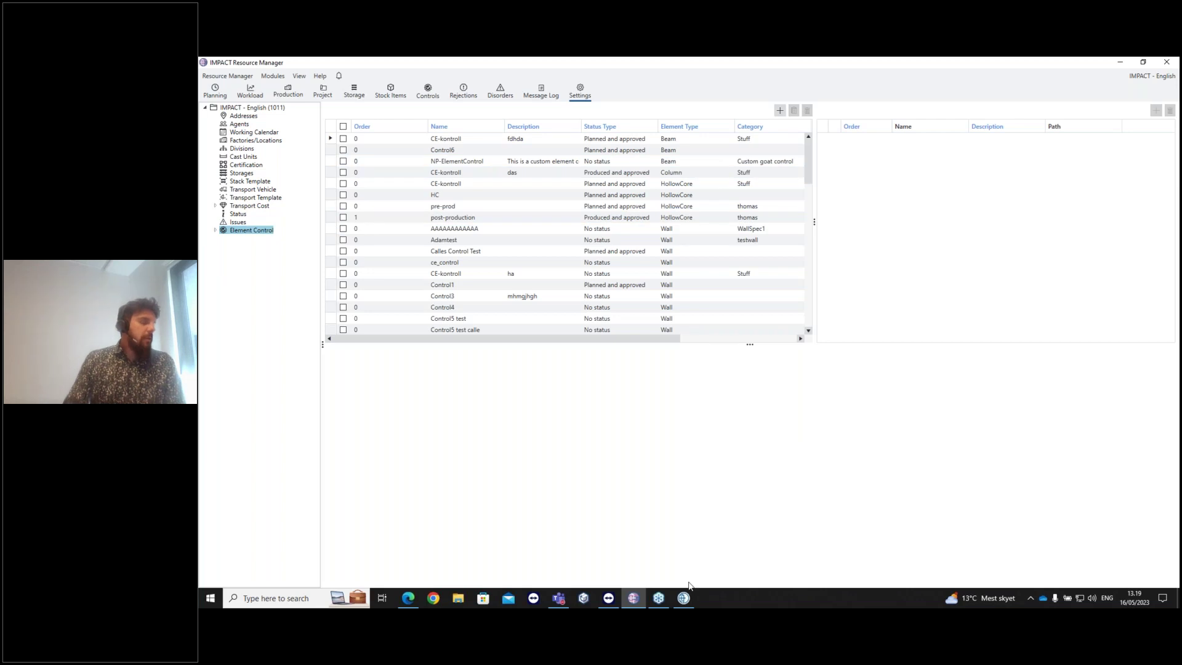
{"action": "mouse_move", "coordinate": [640, 603]}
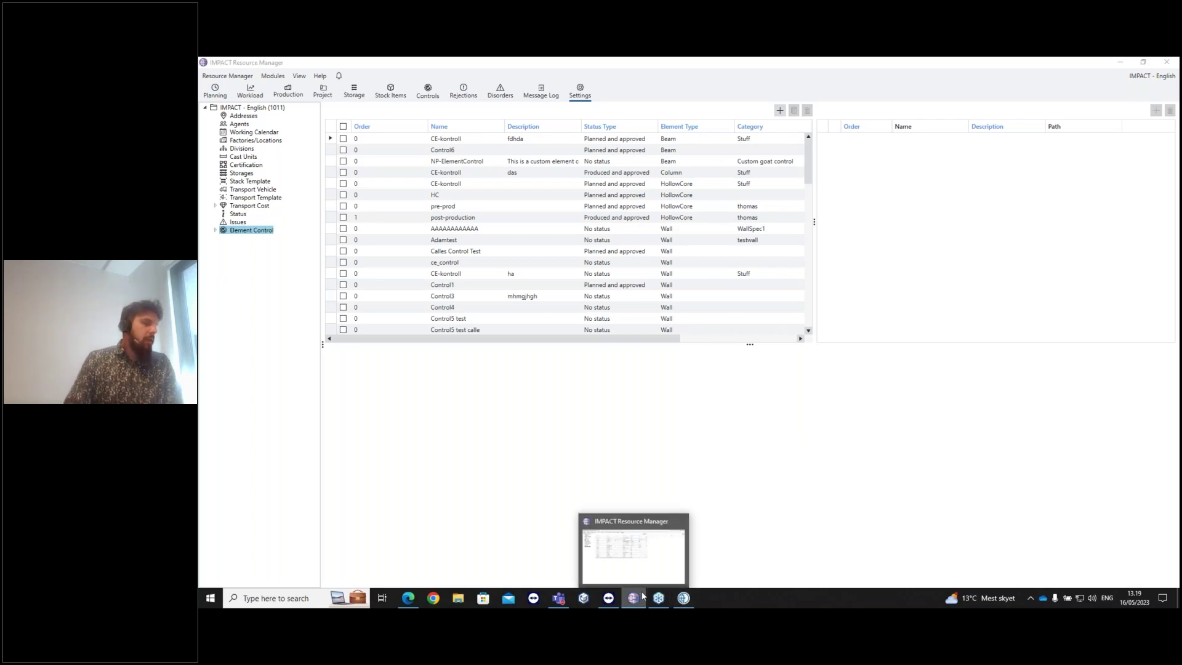
{"action": "left_click", "coordinate": [641, 597]}
{"action": "left_click", "coordinate": [529, 428]}
{"action": "left_click", "coordinate": [457, 430]}
{"action": "left_click", "coordinate": [472, 440]}
{"action": "left_click", "coordinate": [528, 425]}
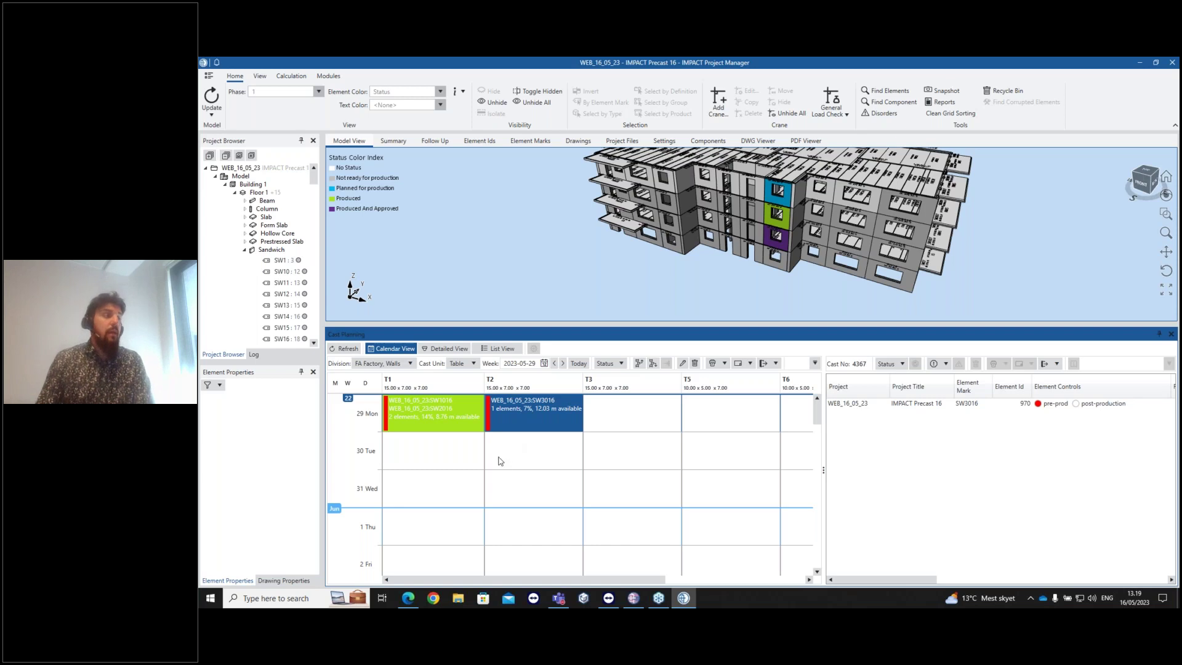
{"action": "left_click", "coordinate": [521, 450]}
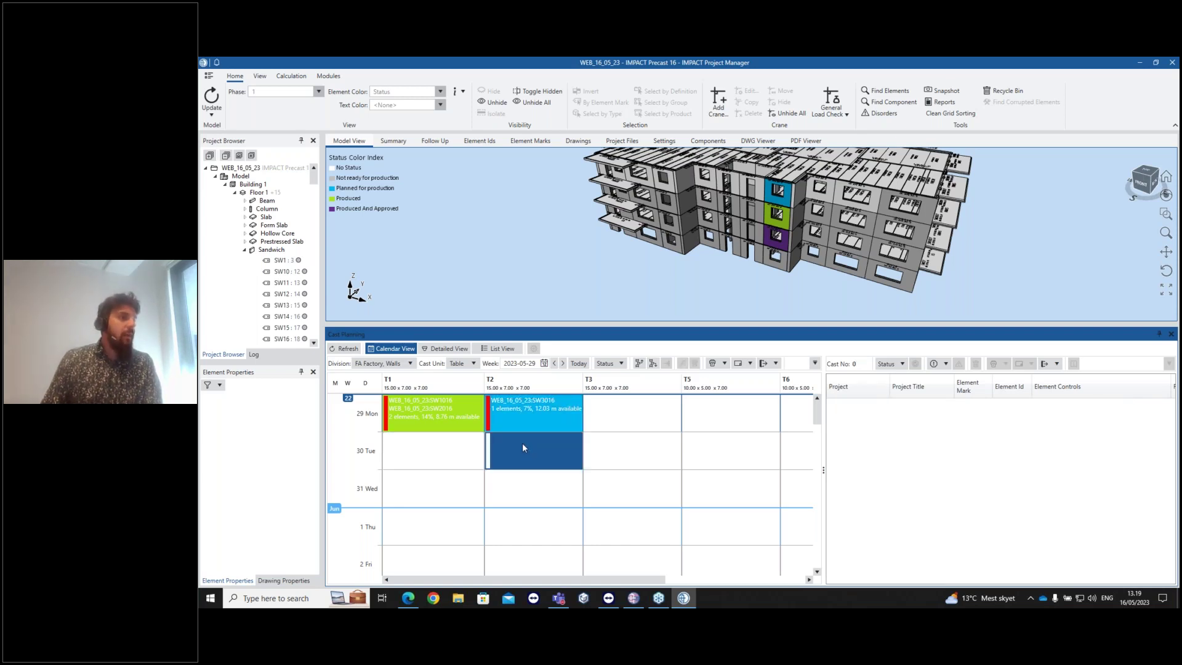
{"action": "left_click", "coordinate": [443, 411]}
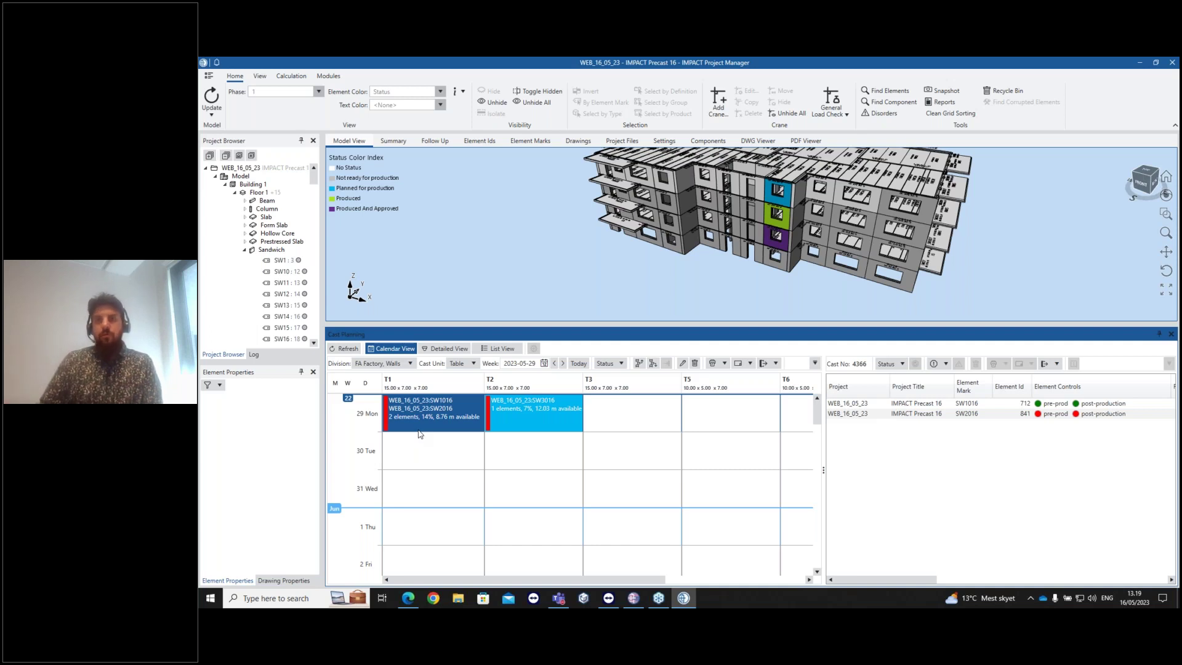
{"action": "left_click", "coordinate": [551, 447]}
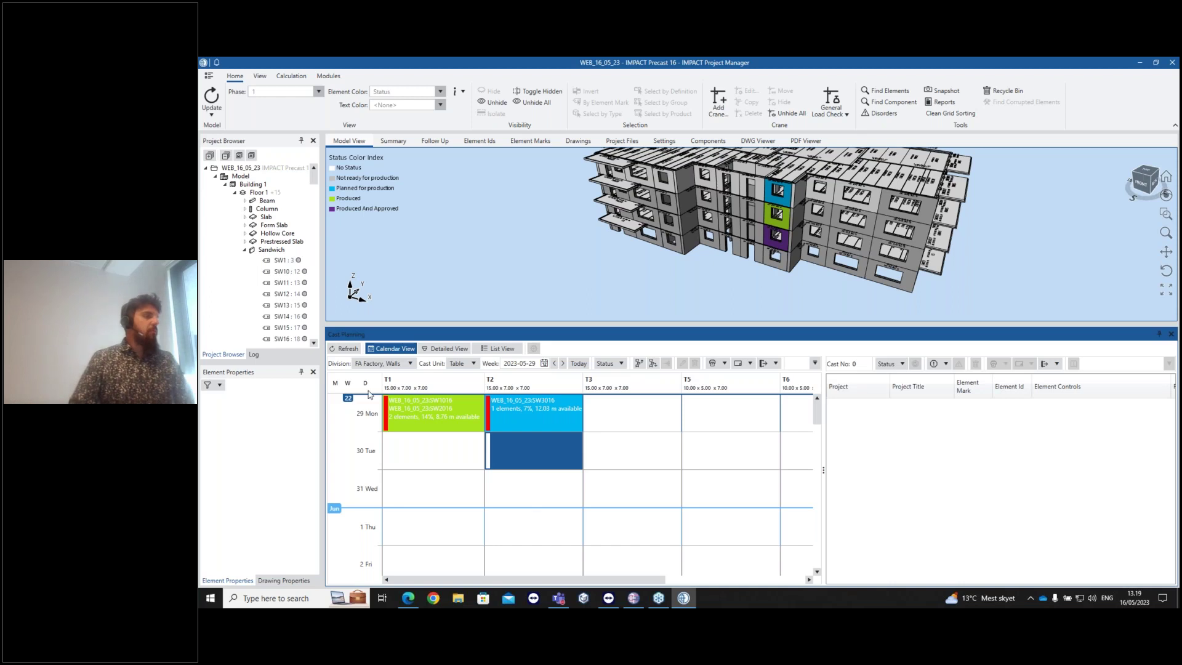
{"action": "left_click", "coordinate": [510, 425]}
Print a Cast report to Excel for the T2 cast holding SW3016
{"action": "right_click", "coordinate": [532, 419]}
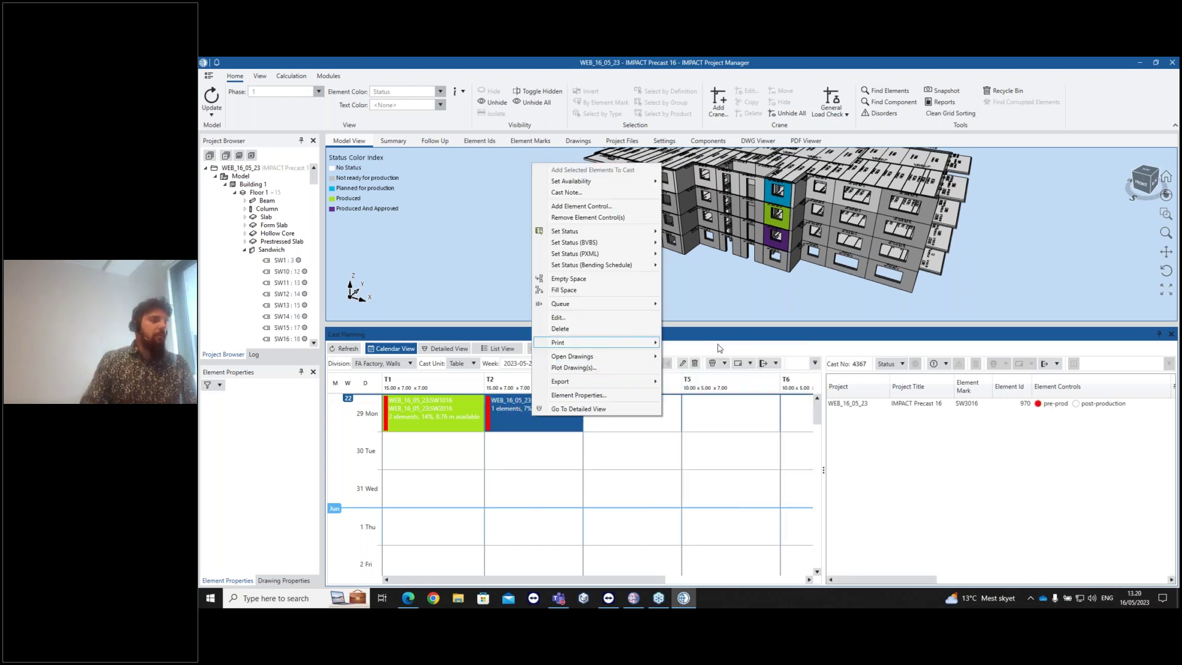
{"action": "left_click", "coordinate": [748, 368]}
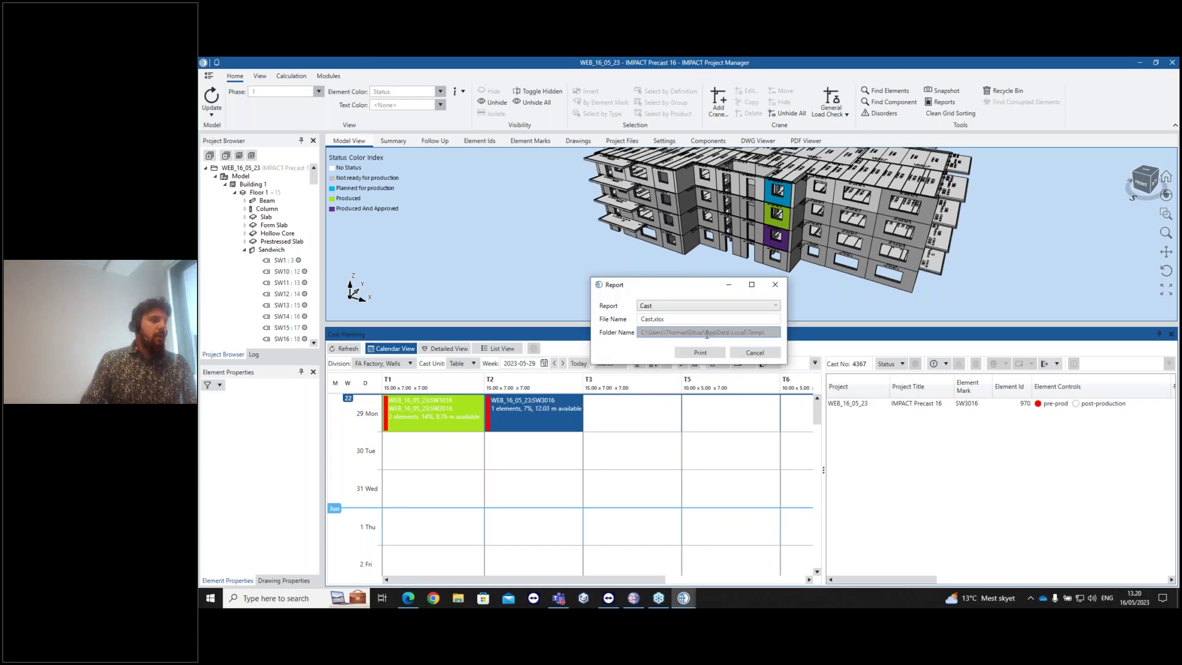
{"action": "left_click", "coordinate": [699, 352]}
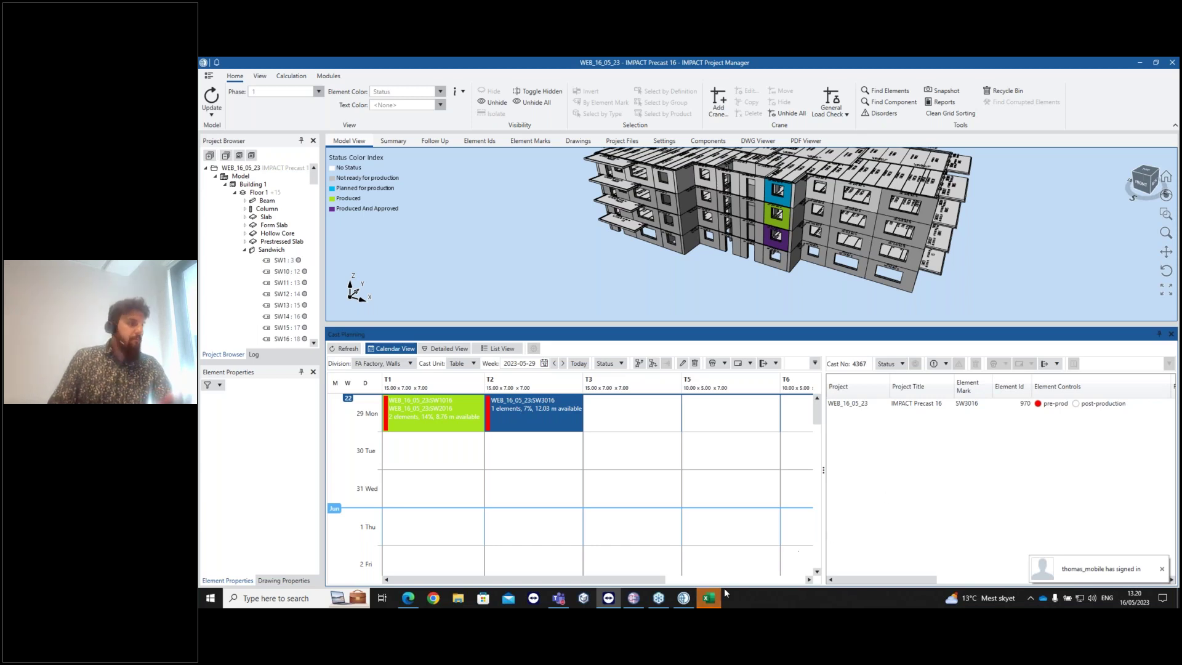
Bring Cast0.xlsx forward and place the TeamViewer phone mirror to its right
{"action": "left_click", "coordinate": [803, 291]}
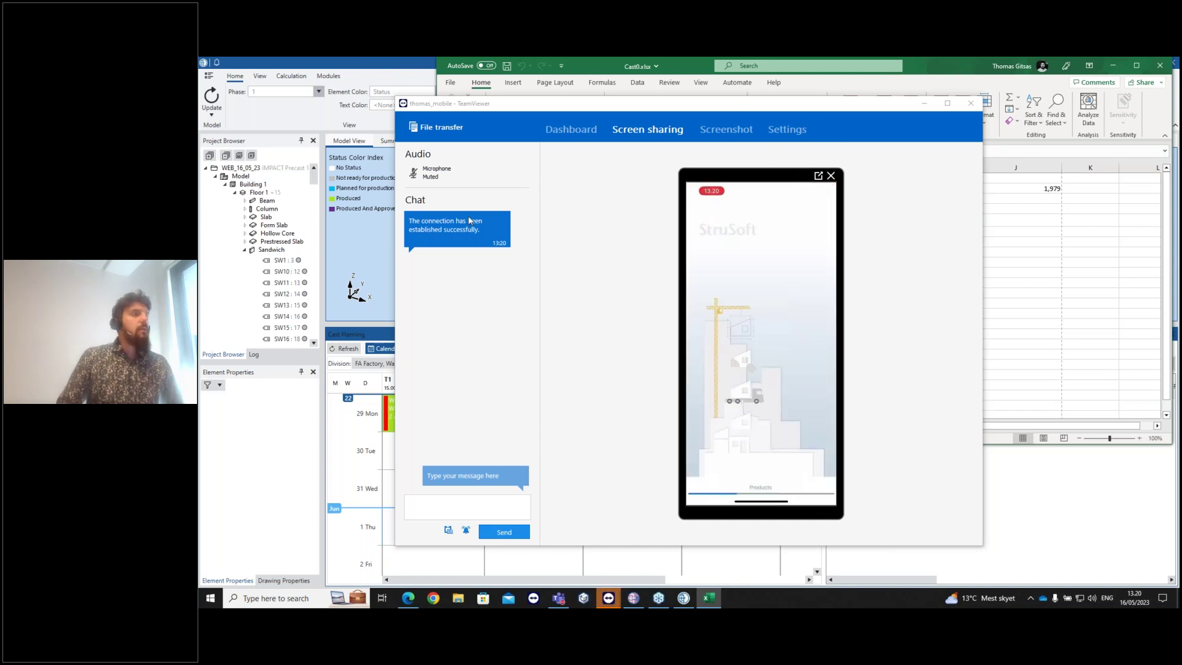
{"action": "left_click", "coordinate": [818, 177]}
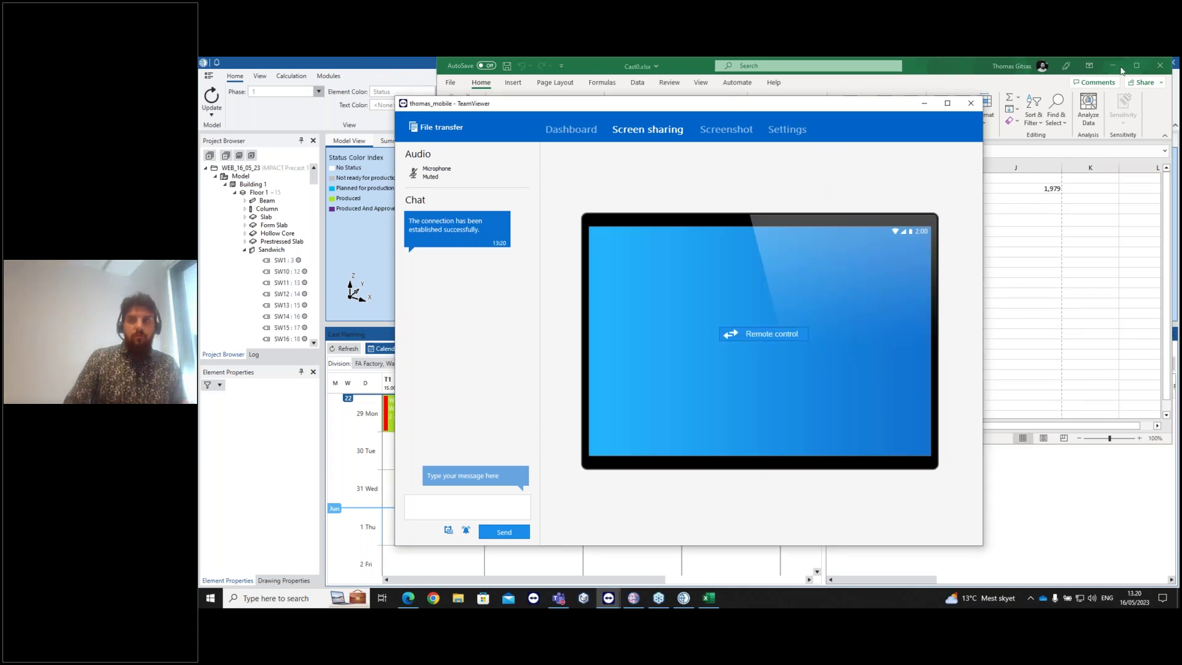
{"action": "left_click", "coordinate": [925, 103]}
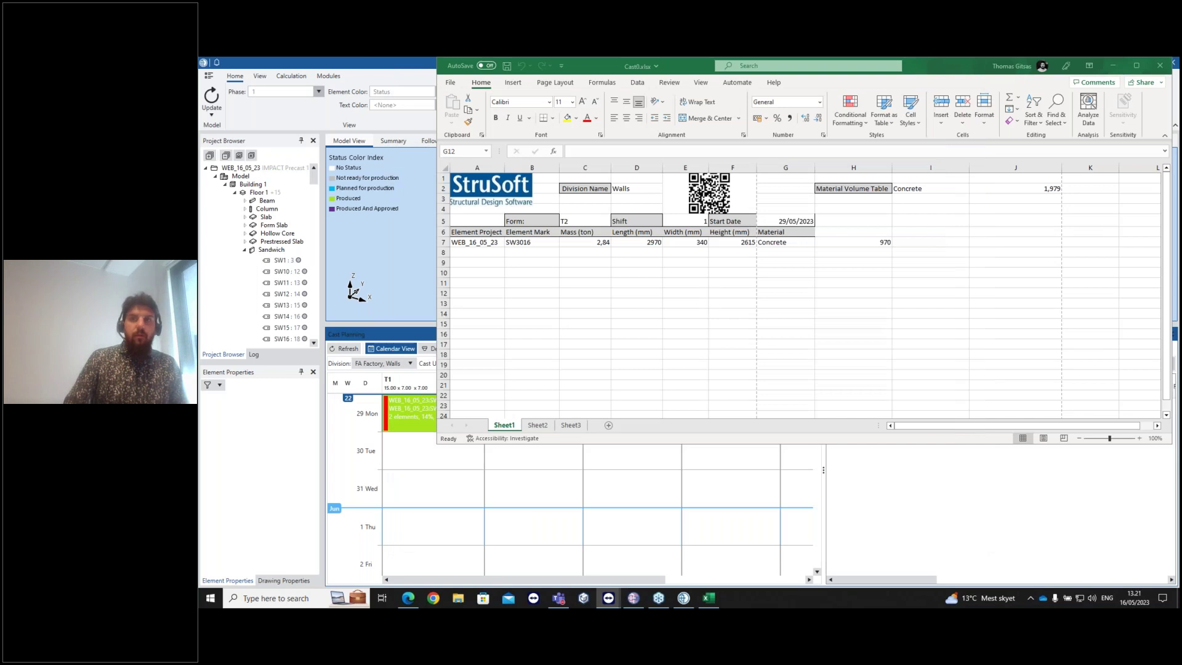
{"action": "left_click_drag", "start_coordinate": [807, 236], "coordinate": [939, 203]}
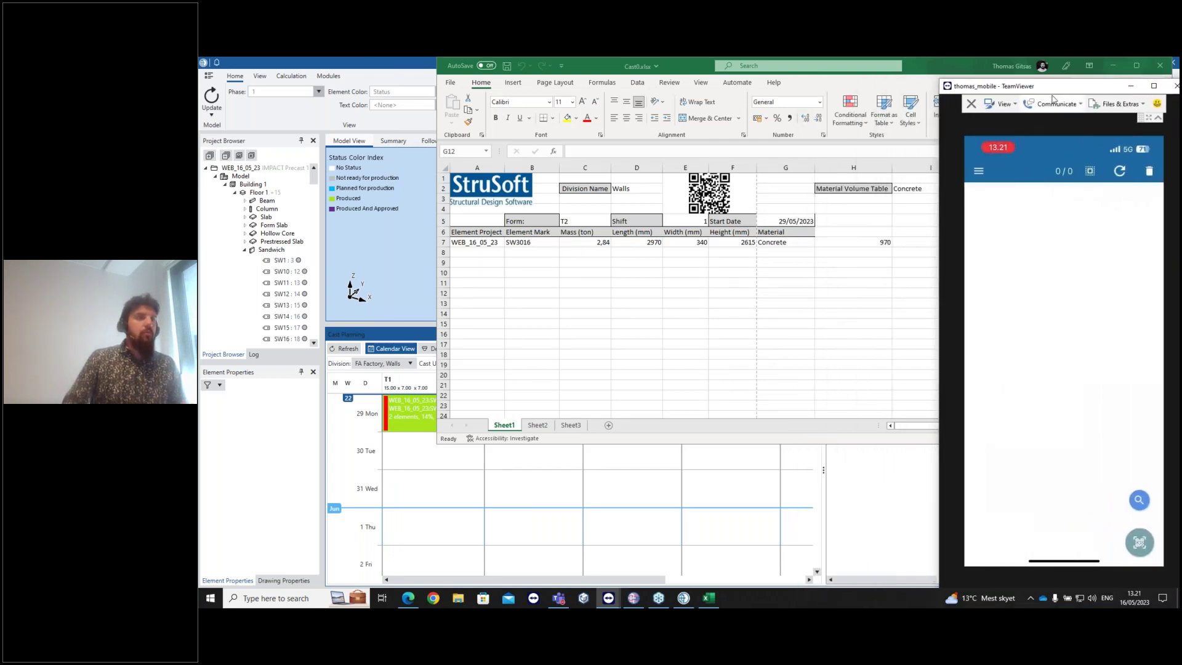
{"action": "left_click_drag", "start_coordinate": [1052, 92], "coordinate": [1044, 83]}
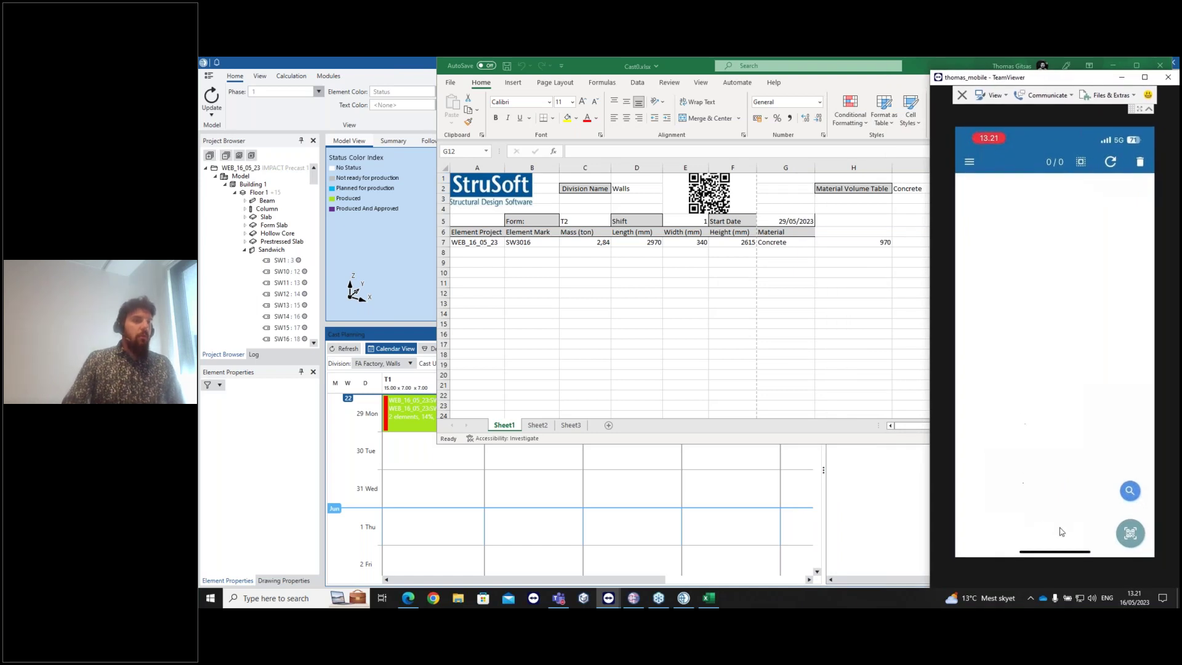
Scan the report's QR code in the mobile app and open SW3016's element control checks
{"action": "left_click", "coordinate": [1132, 534]}
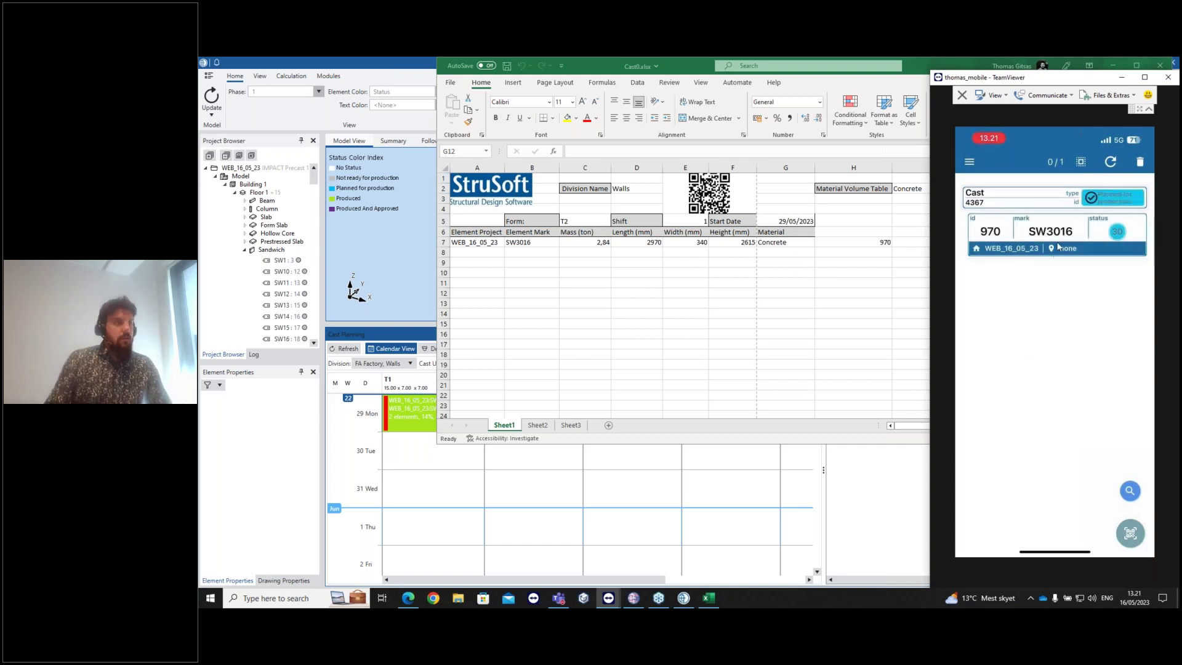
{"action": "left_click", "coordinate": [1056, 247]}
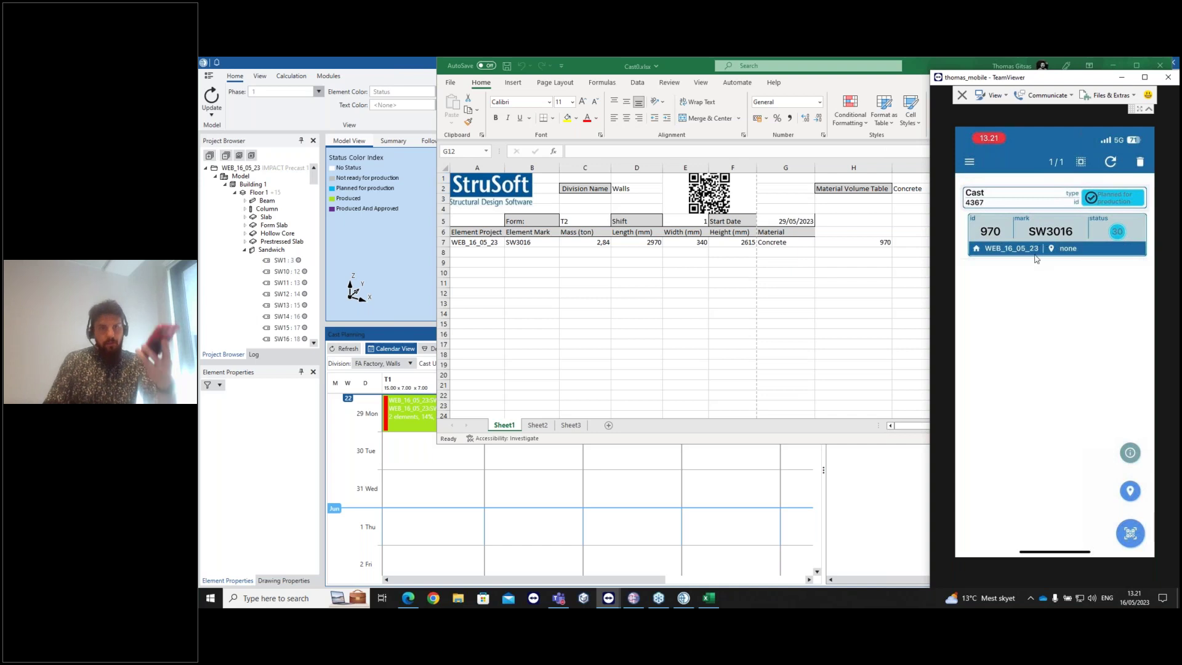
{"action": "left_click", "coordinate": [1130, 453]}
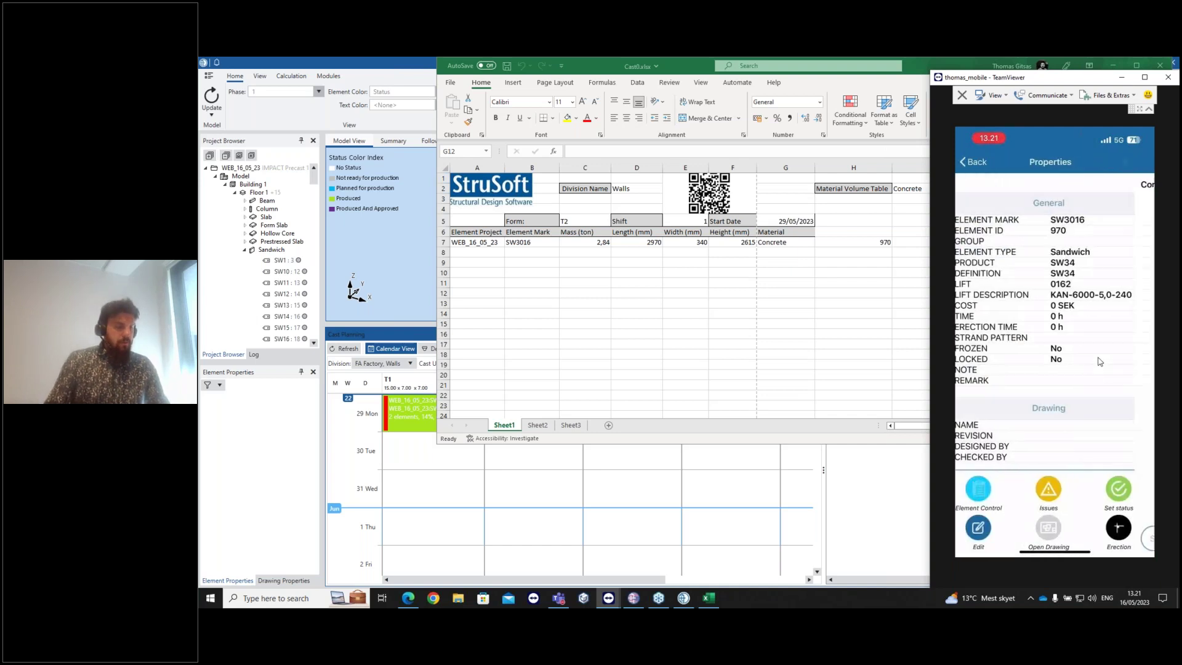
{"action": "scroll", "coordinate": [1106, 359], "scroll_direction": "down", "scroll_amount": 1}
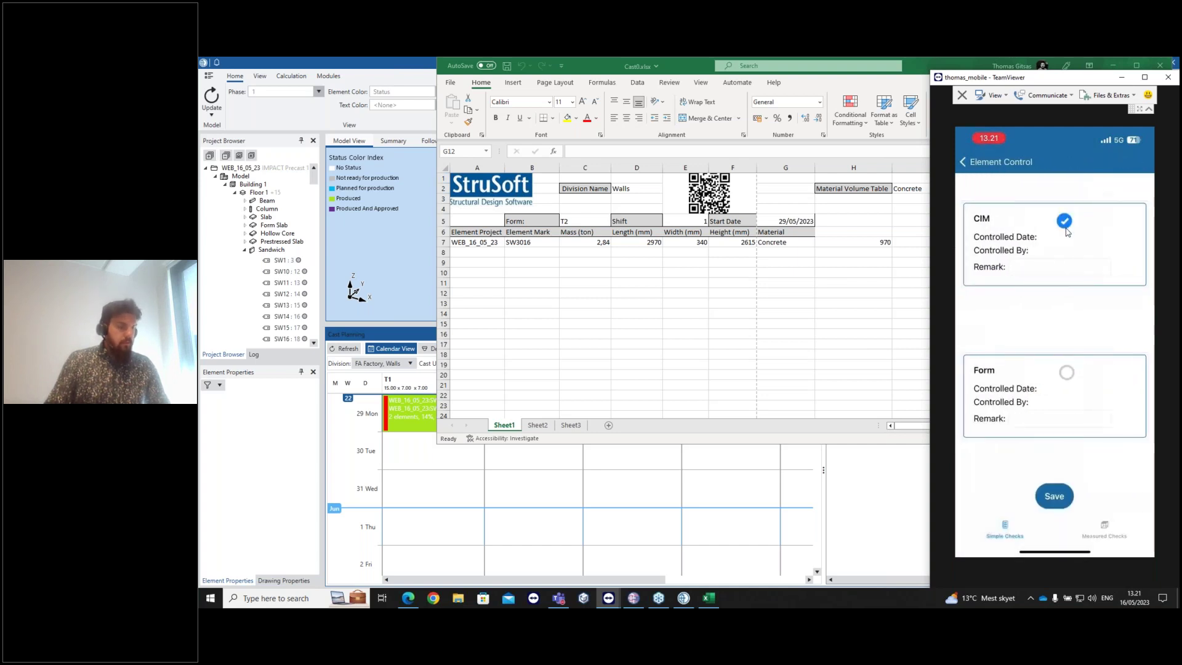
Photograph SW3016, save its pre-prod control, and return to IMPACT Project Manager
{"action": "scroll", "coordinate": [1071, 233], "scroll_direction": "down", "scroll_amount": 3}
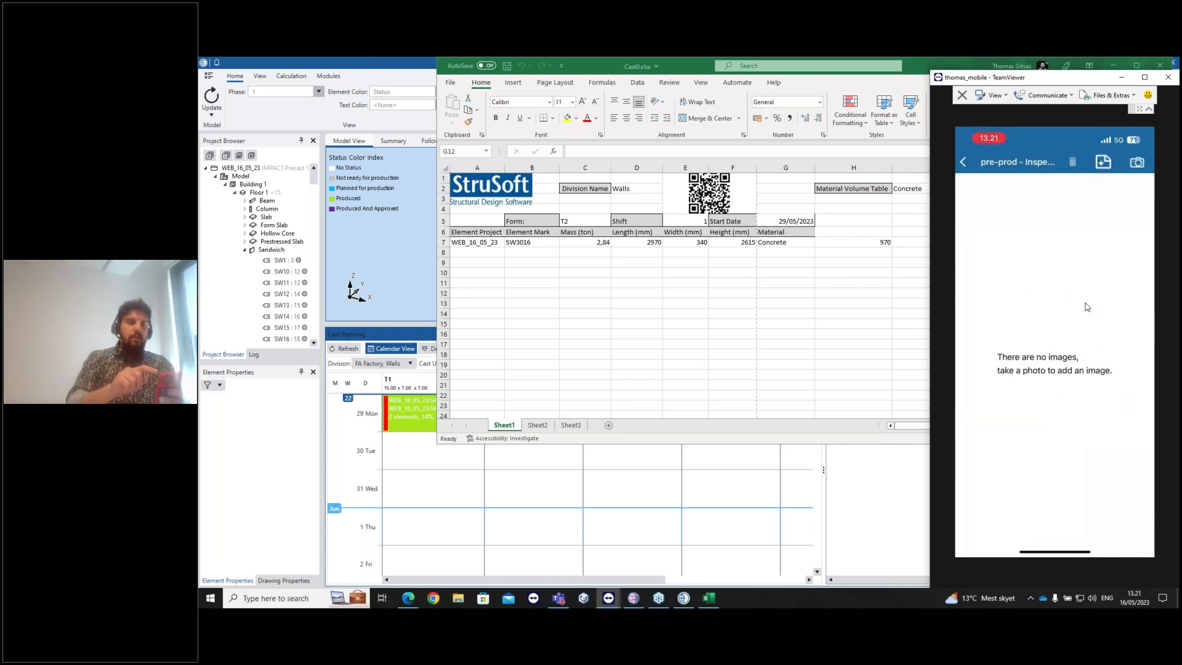
{"action": "left_click", "coordinate": [1139, 162]}
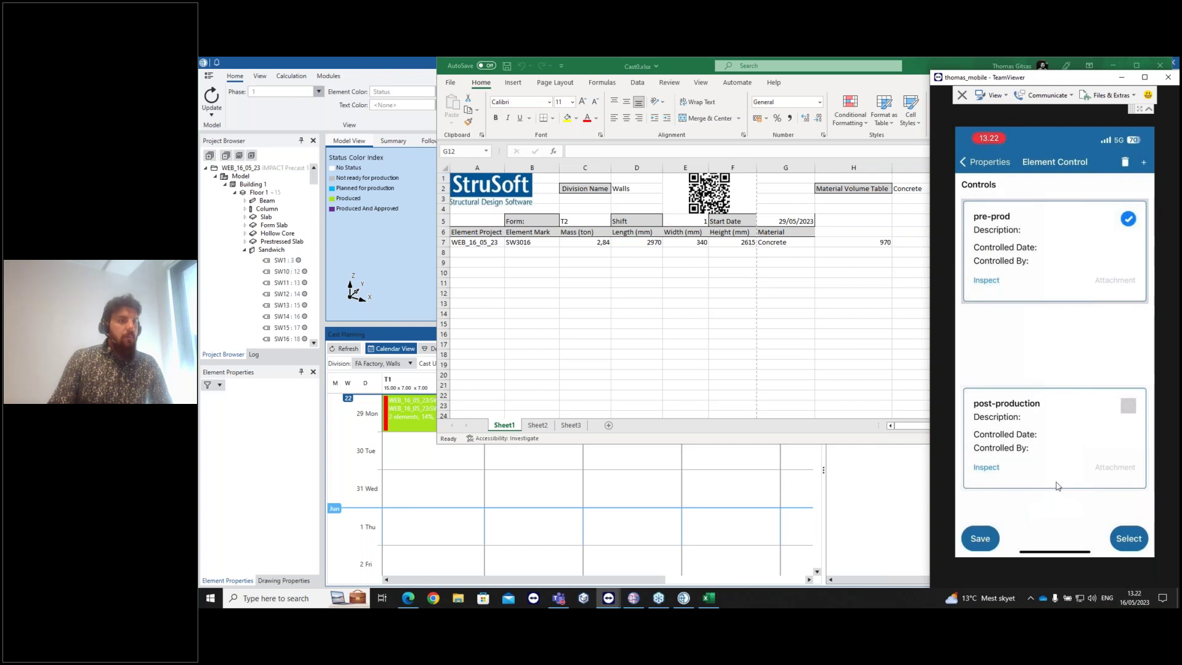
{"action": "left_click", "coordinate": [981, 541]}
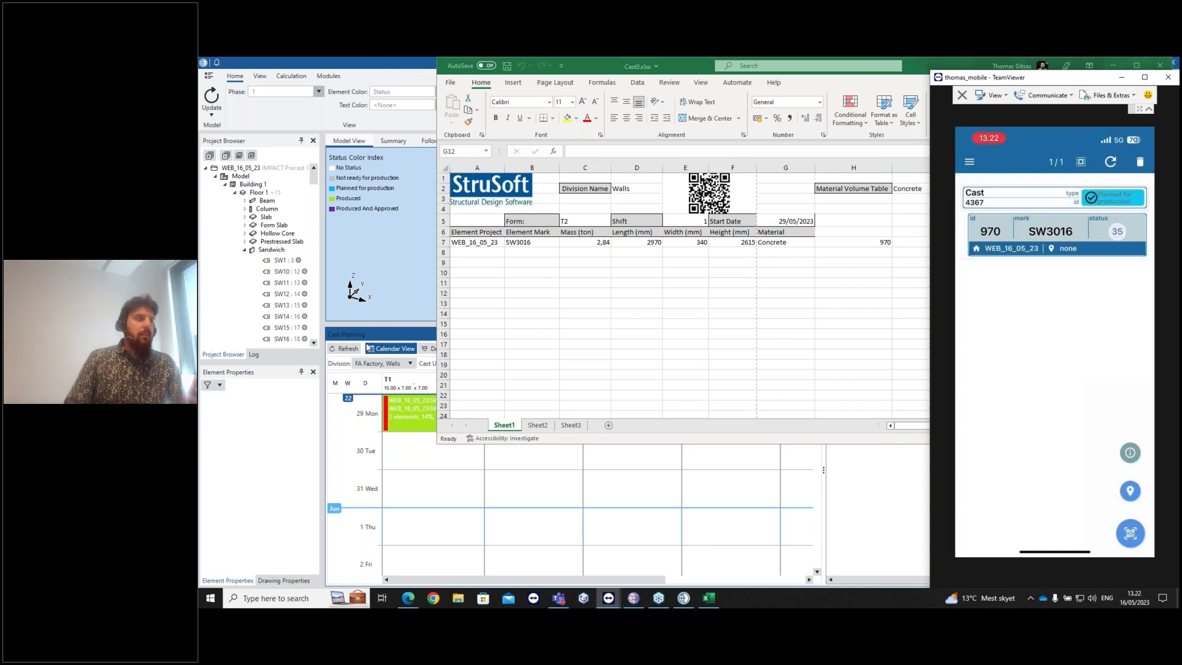
{"action": "left_click", "coordinate": [415, 388]}
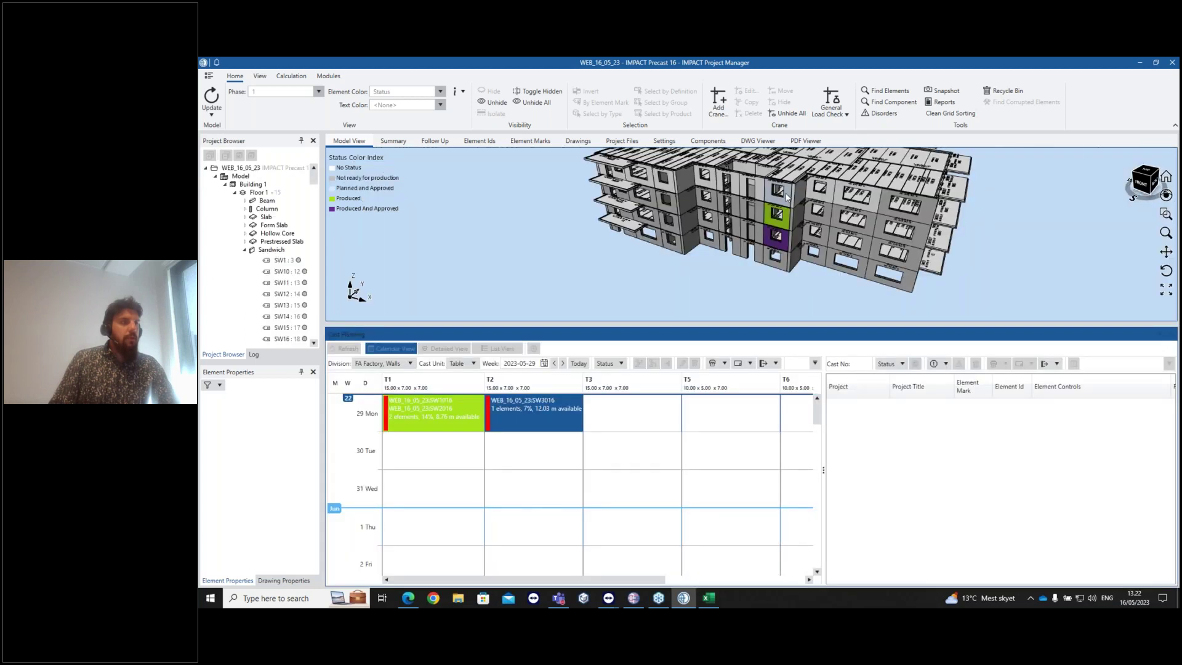
Refresh Cast Planning by selecting T3 slots on Monday, Tuesday 30 and Thursday 1 June
{"action": "left_click", "coordinate": [529, 450]}
{"action": "left_click", "coordinate": [525, 424]}
{"action": "left_click", "coordinate": [651, 424]}
{"action": "left_click", "coordinate": [639, 462]}
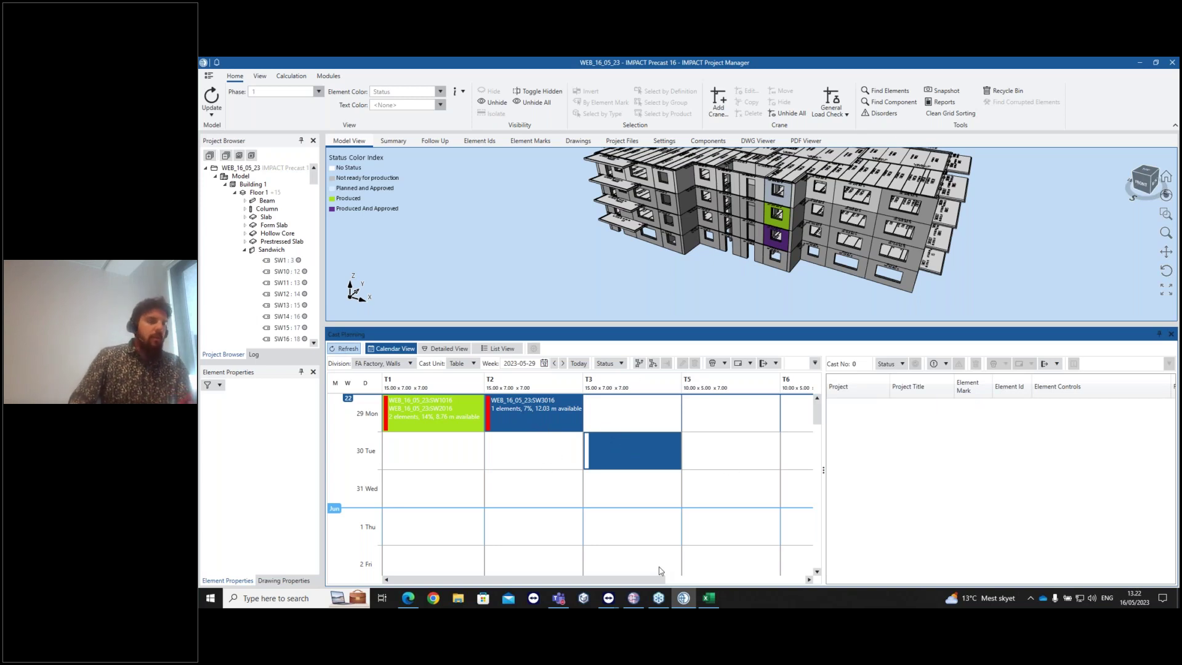
{"action": "left_click", "coordinate": [599, 542]}
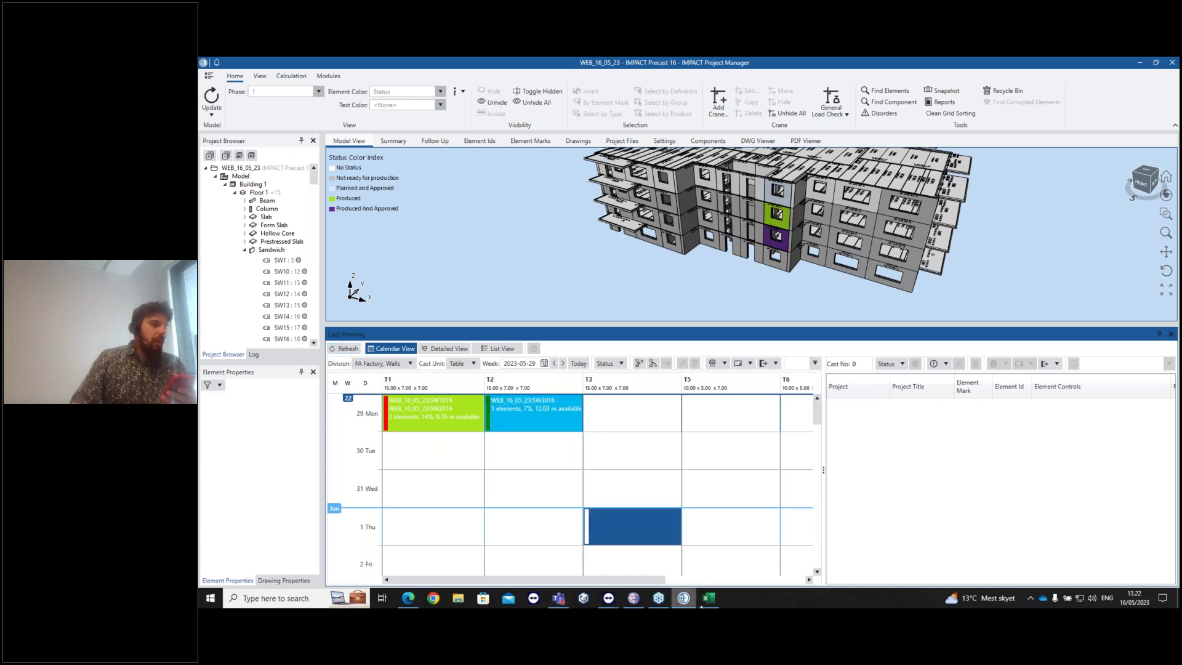
{"action": "mouse_move", "coordinate": [709, 603]}
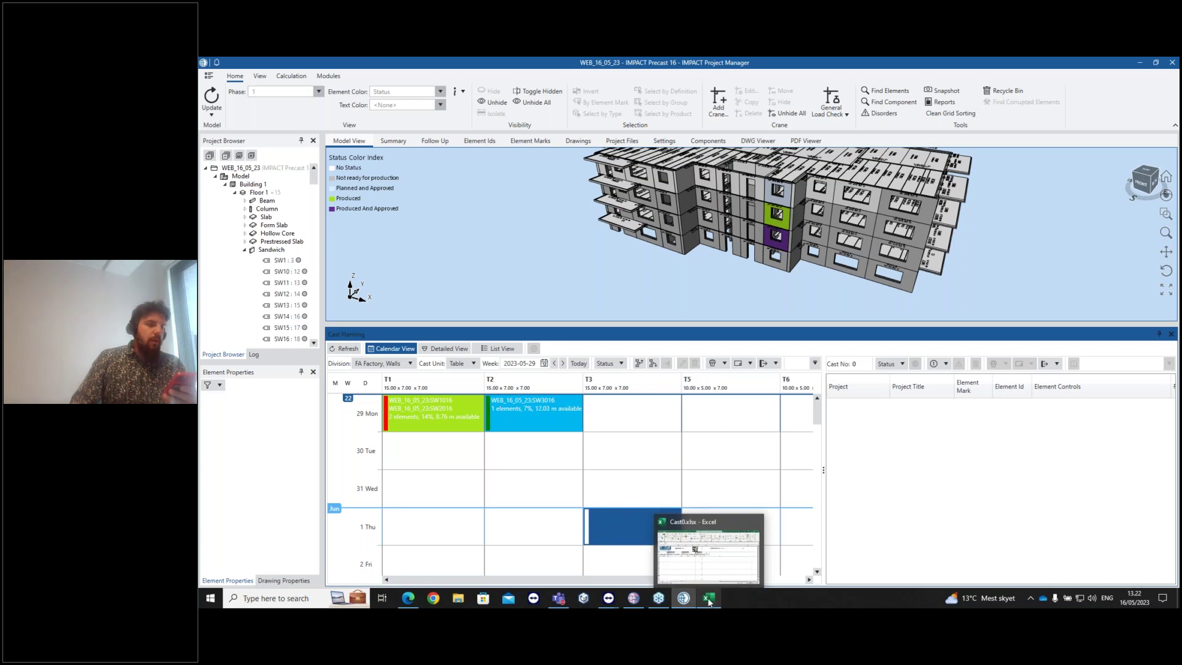
Bring the Cast0.xlsx report, then the phone mirror, back to the front
{"action": "left_click", "coordinate": [708, 602]}
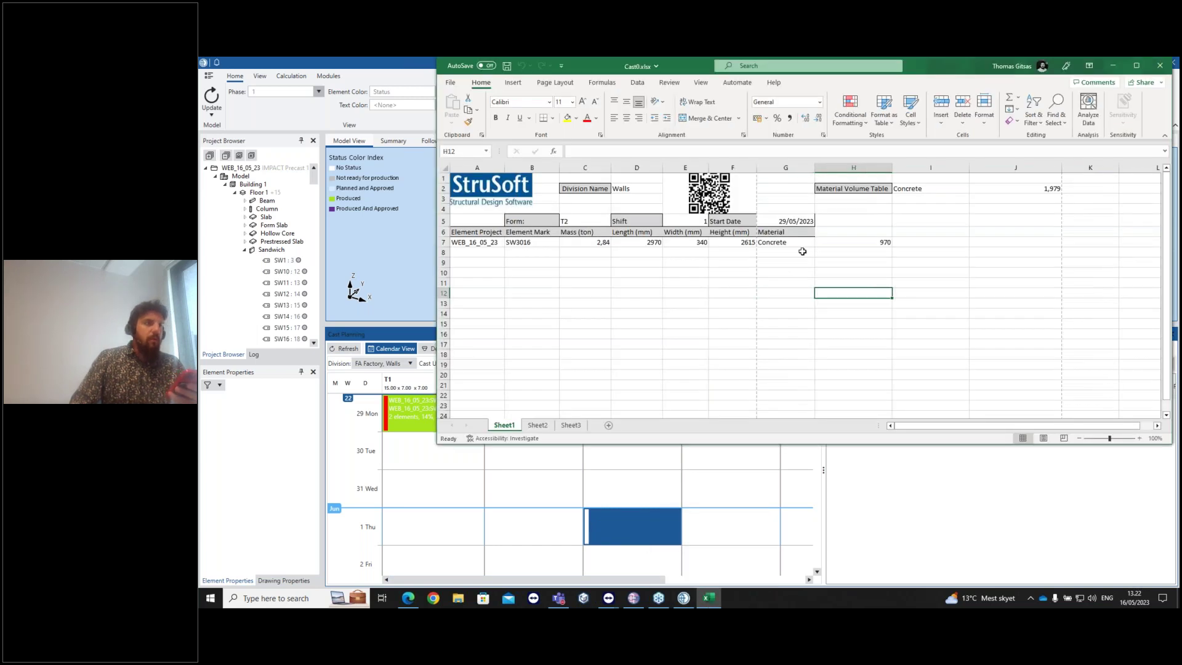
{"action": "left_click", "coordinate": [542, 562]}
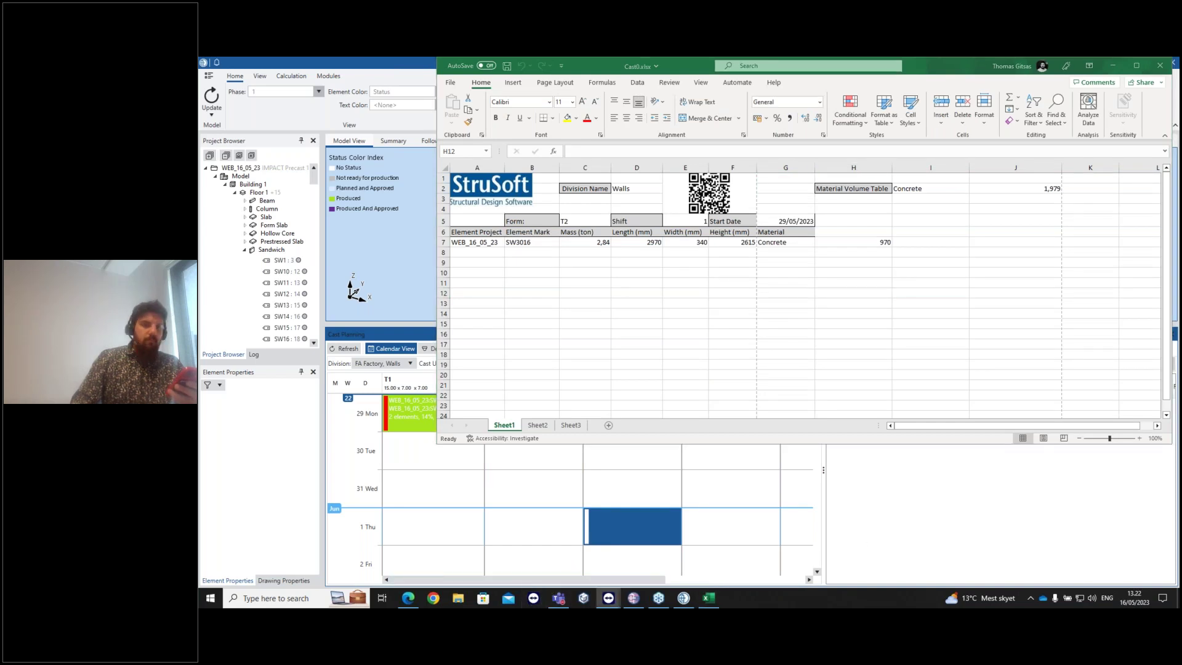
{"action": "mouse_move", "coordinate": [608, 598]}
{"action": "left_click", "coordinate": [703, 557]}
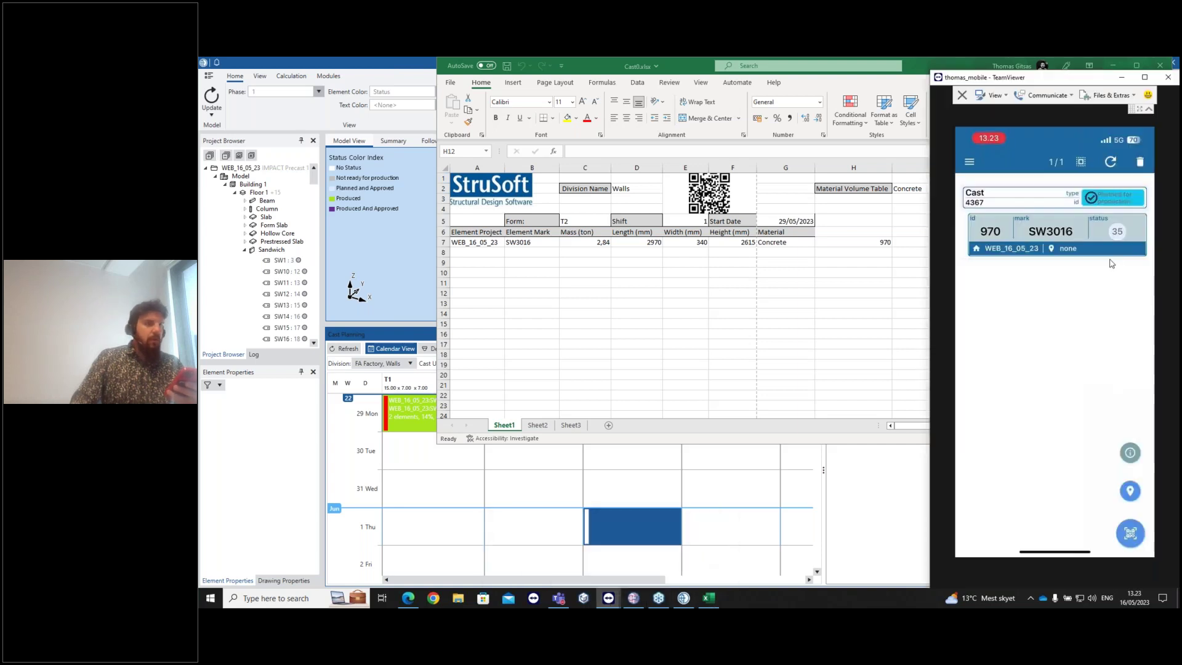
Mark cast 4367 Produced and tick SW3016's post-production control, refreshing all elements
{"action": "left_click", "coordinate": [1034, 193]}
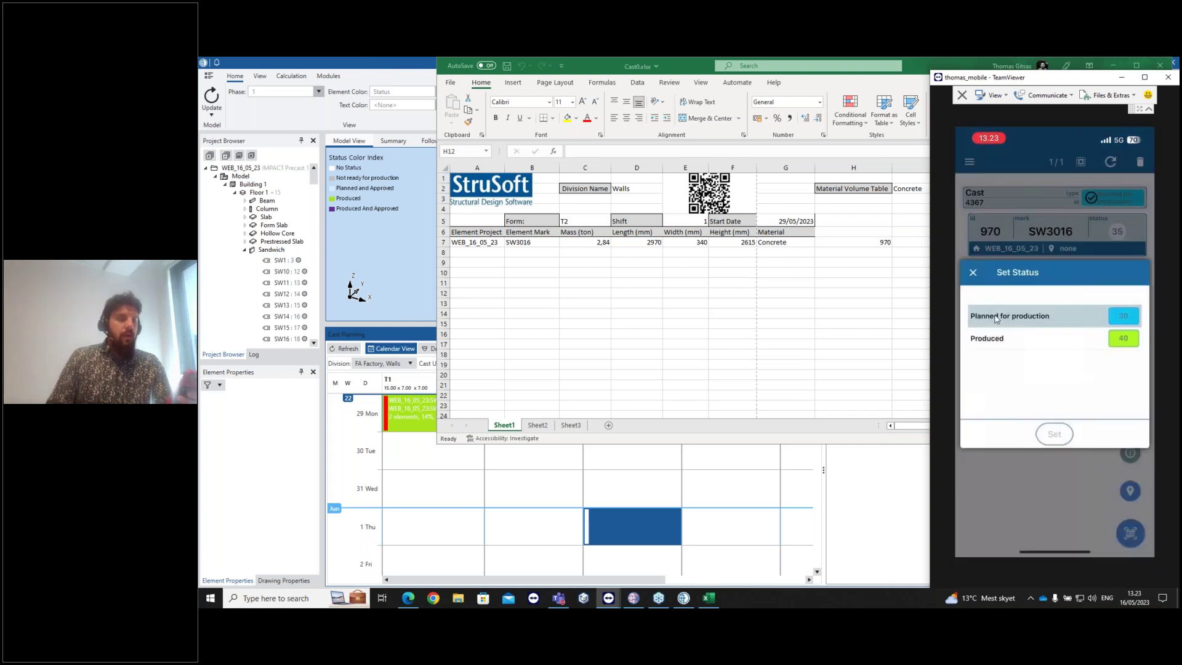
{"action": "left_click", "coordinate": [997, 338]}
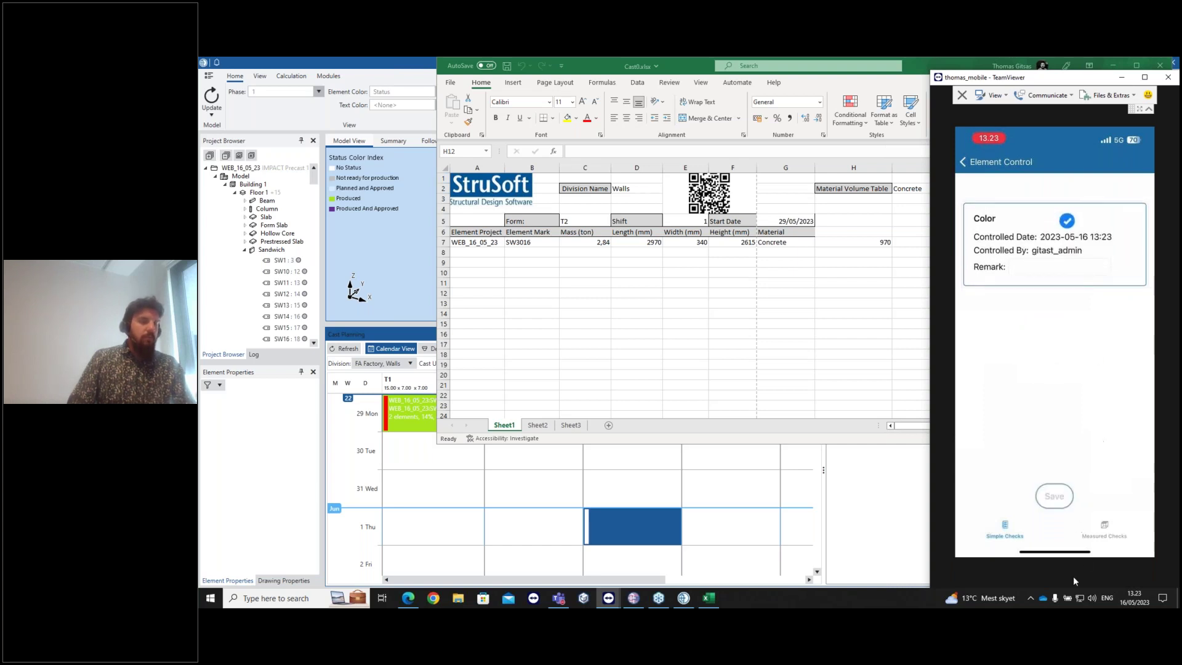
{"action": "left_click", "coordinate": [1099, 539]}
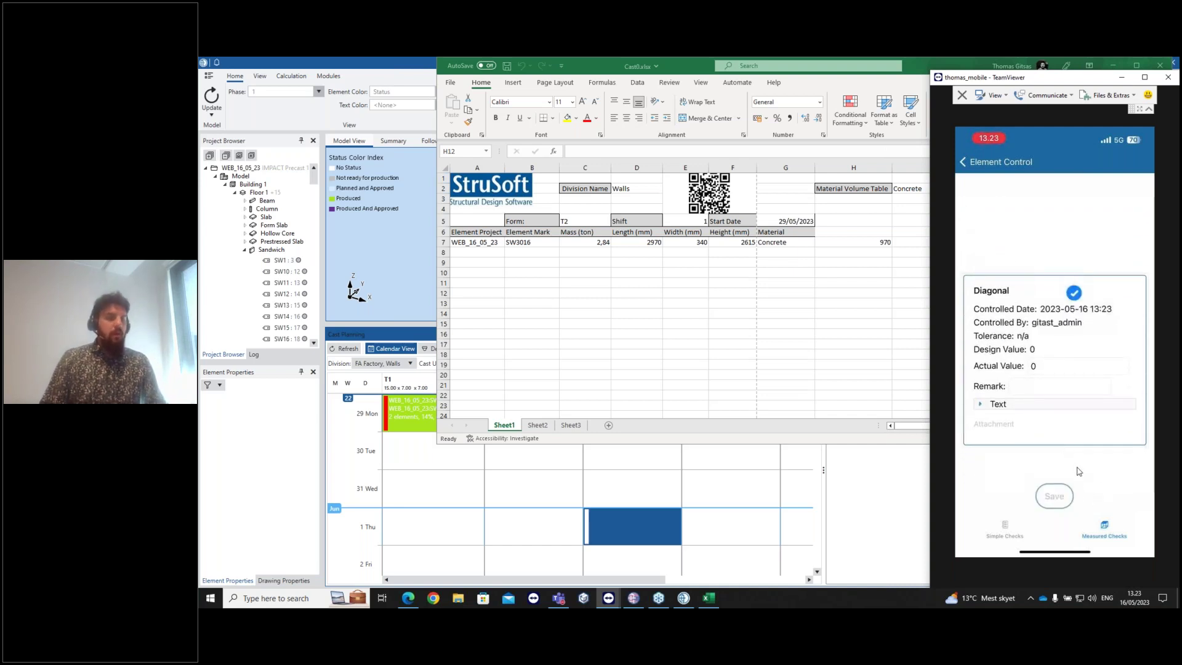
{"action": "left_click", "coordinate": [1094, 435]}
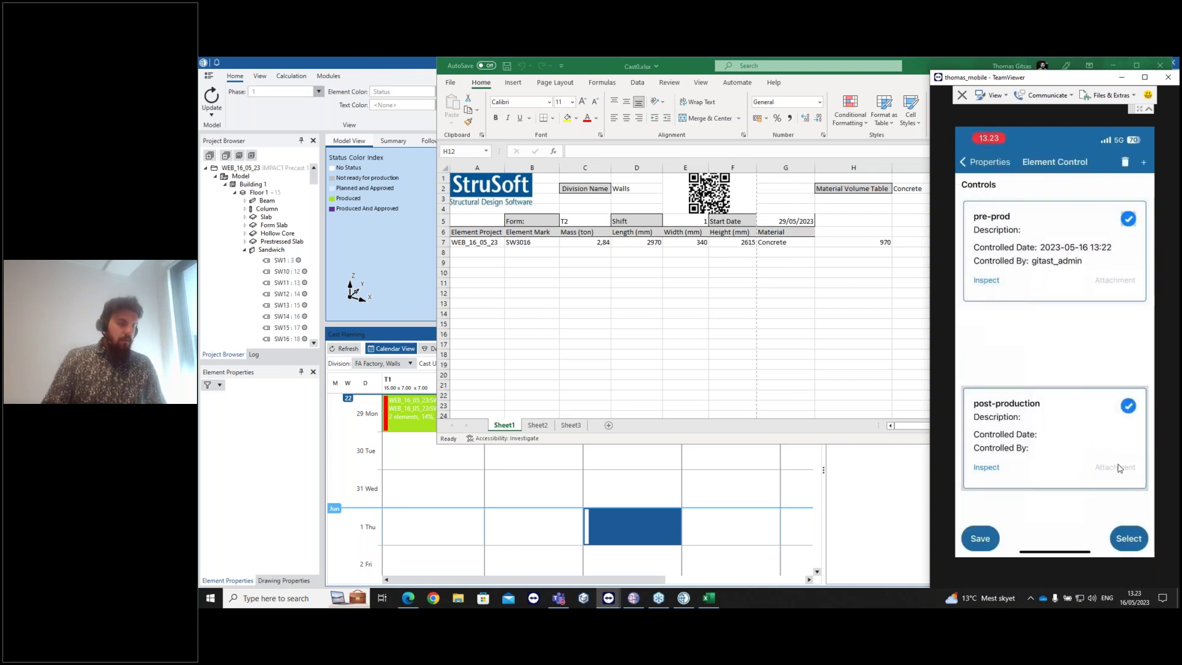
{"action": "left_click", "coordinate": [1117, 434]}
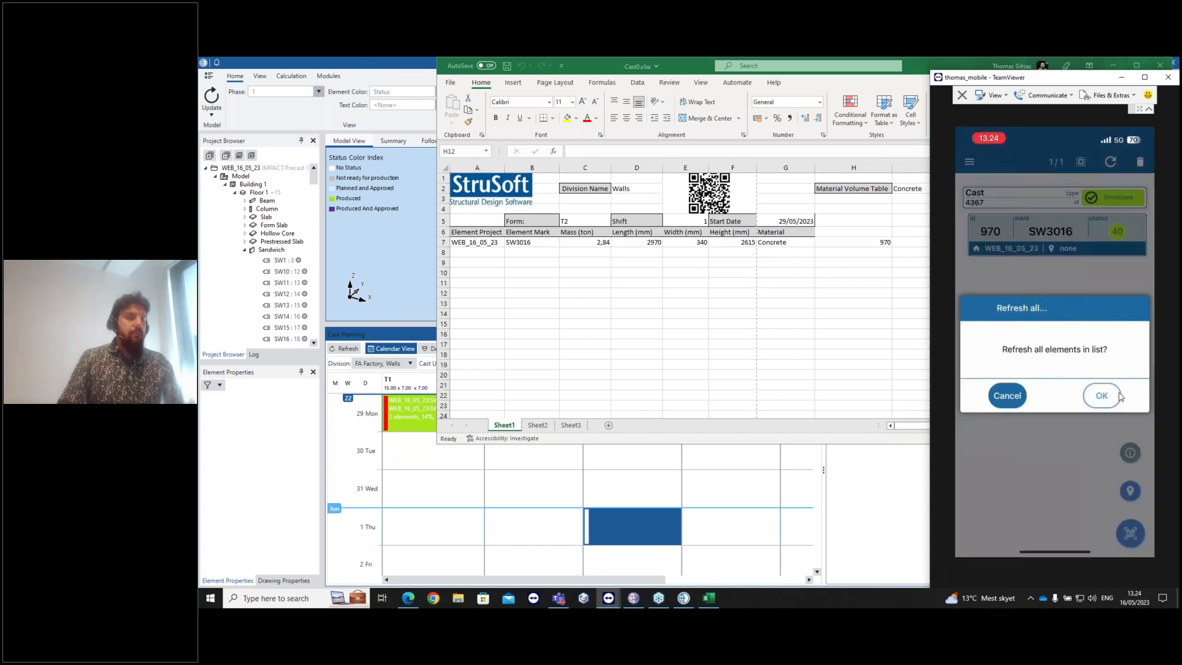
{"action": "left_click", "coordinate": [1102, 396]}
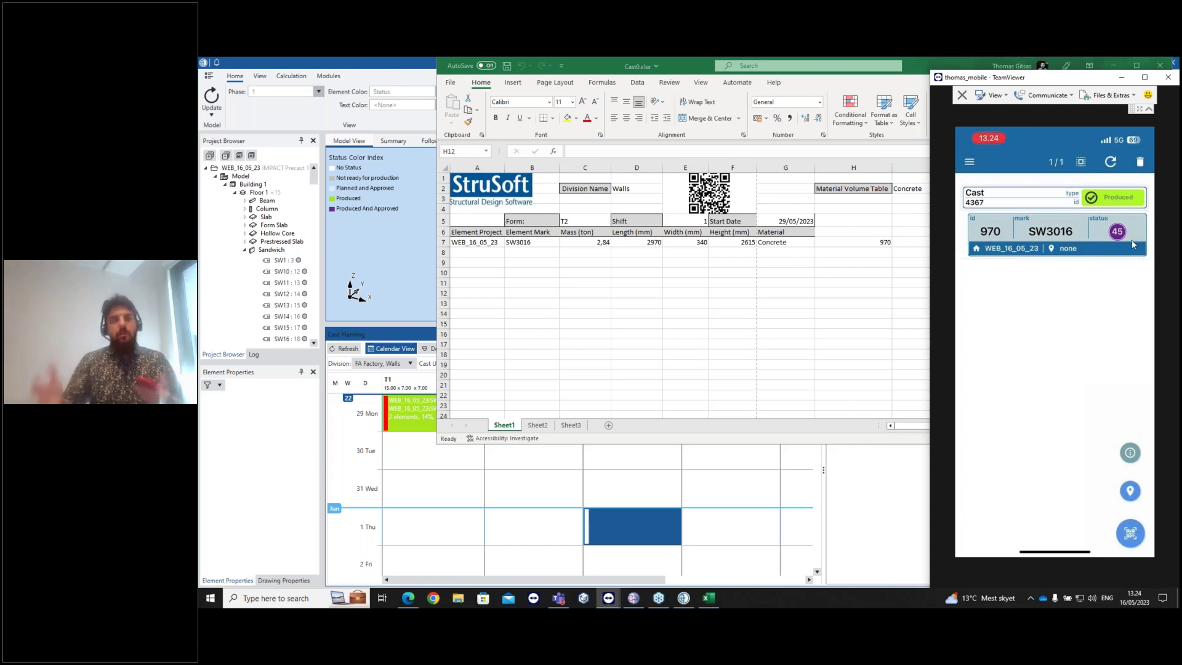
{"action": "left_click", "coordinate": [924, 72]}
Minimize Excel and check the Cast Planning calendar's T2 and T3 slots for Tuesday 30
{"action": "left_click", "coordinate": [1113, 65]}
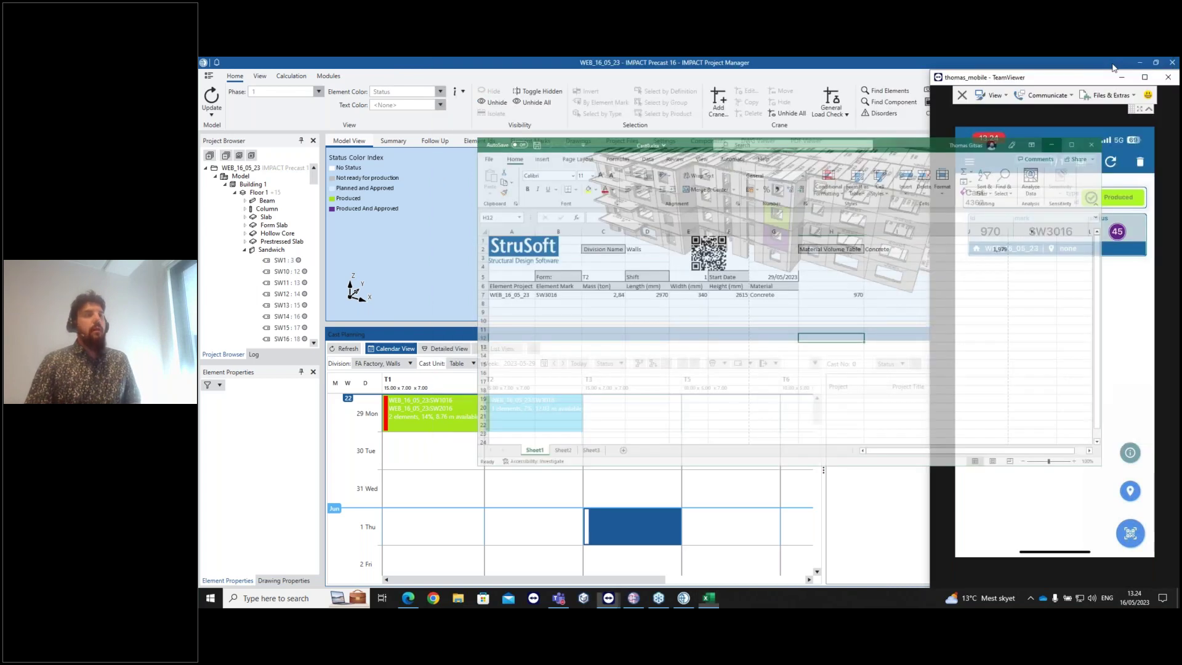
{"action": "left_click", "coordinate": [630, 438]}
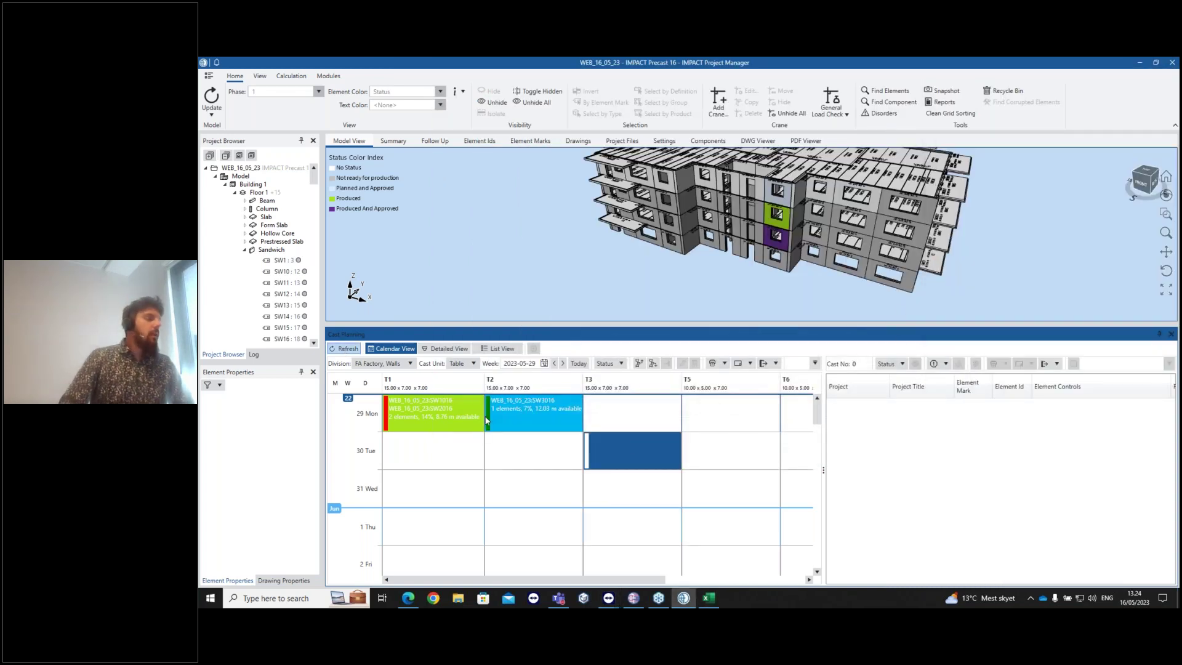
{"action": "left_click", "coordinate": [562, 454]}
{"action": "left_click", "coordinate": [609, 457]}
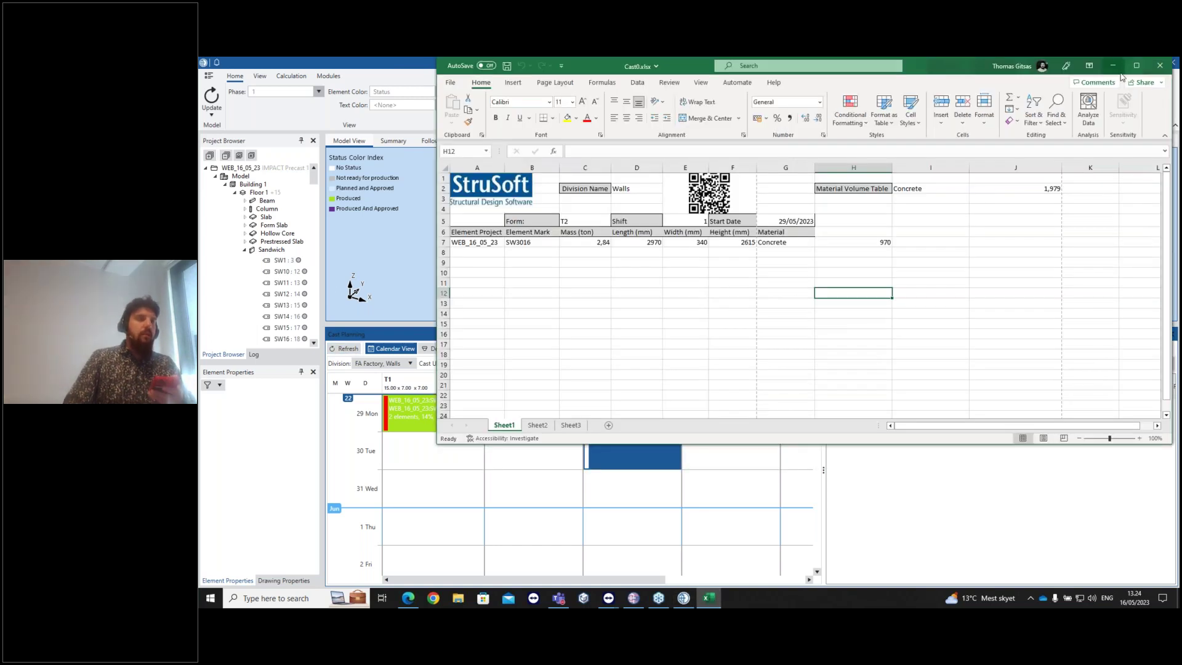
Arrange the Excel report and phone mirror so IMPACT and the phone are visible
{"action": "left_click", "coordinate": [1114, 66]}
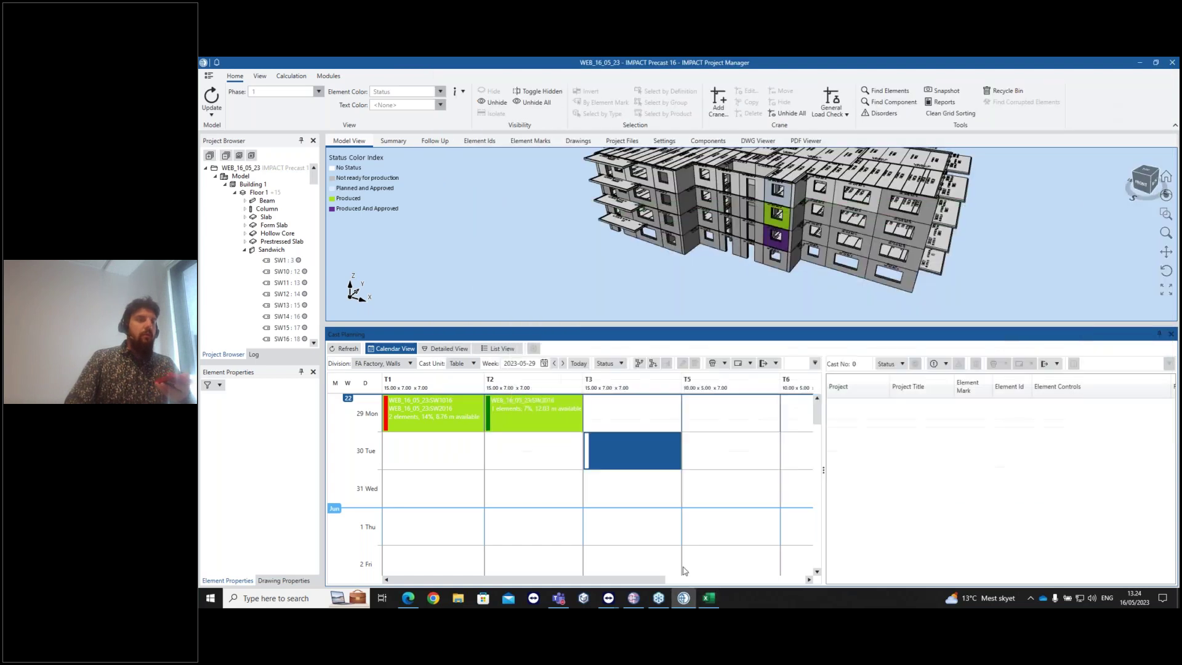
{"action": "left_click", "coordinate": [705, 600]}
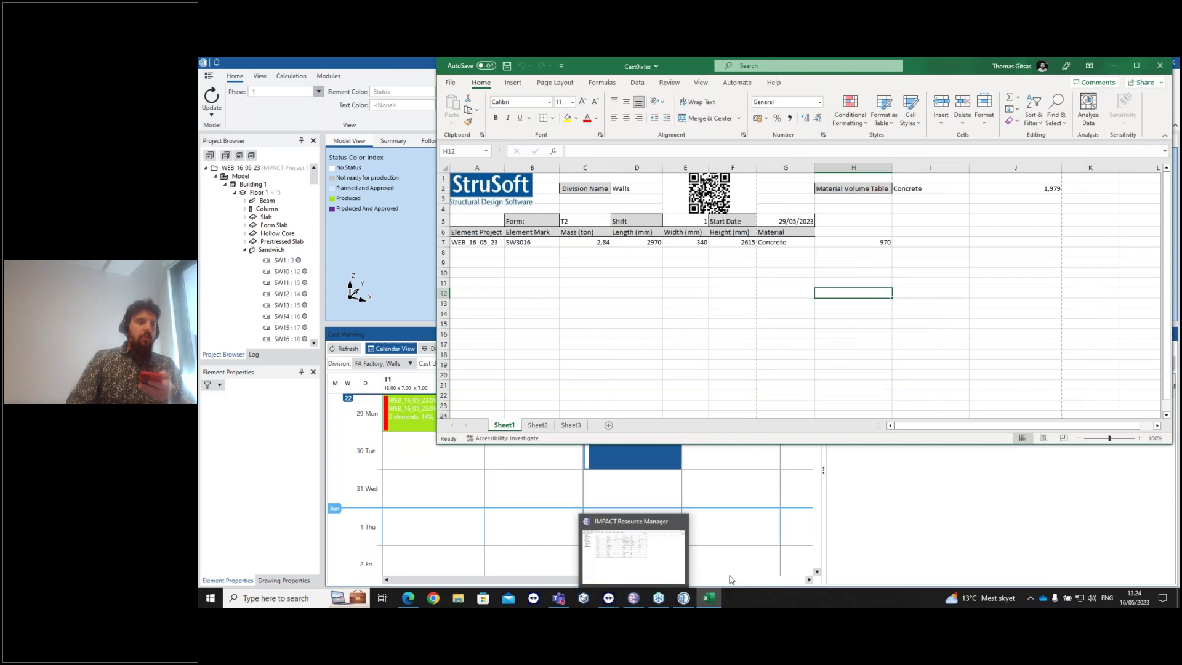
{"action": "left_click", "coordinate": [711, 599]}
{"action": "left_click", "coordinate": [711, 600]}
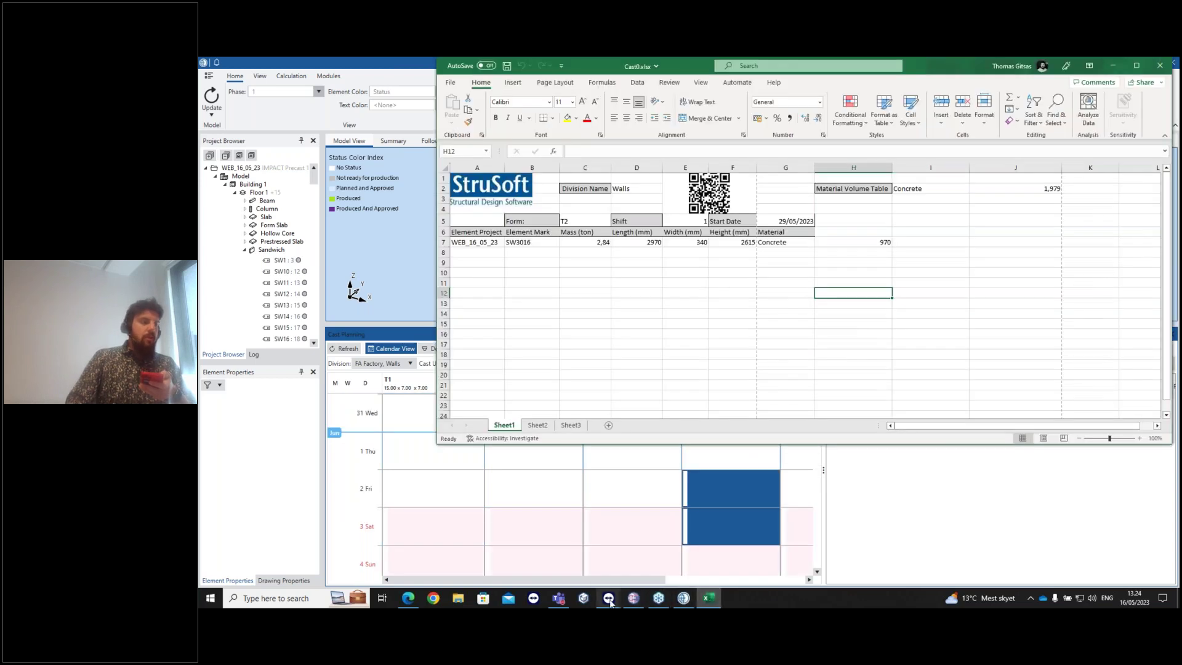
{"action": "mouse_move", "coordinate": [608, 599]}
{"action": "left_click", "coordinate": [706, 560]}
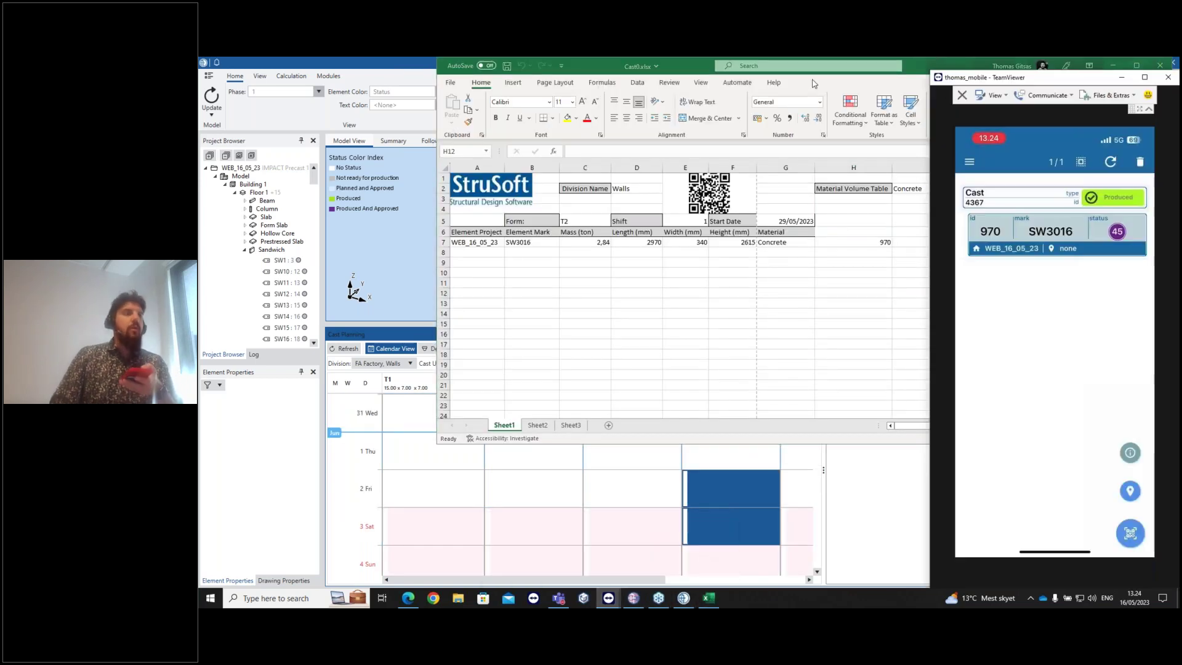
{"action": "left_click_drag", "start_coordinate": [781, 87], "coordinate": [754, 88]}
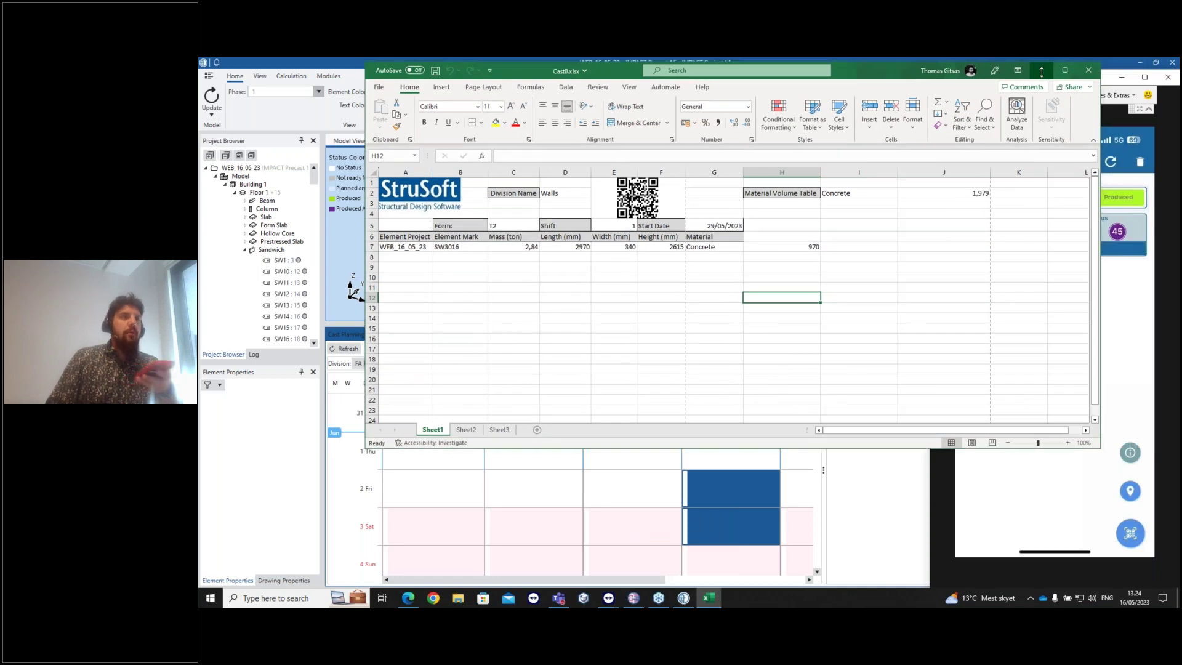
{"action": "left_click", "coordinate": [1085, 67]}
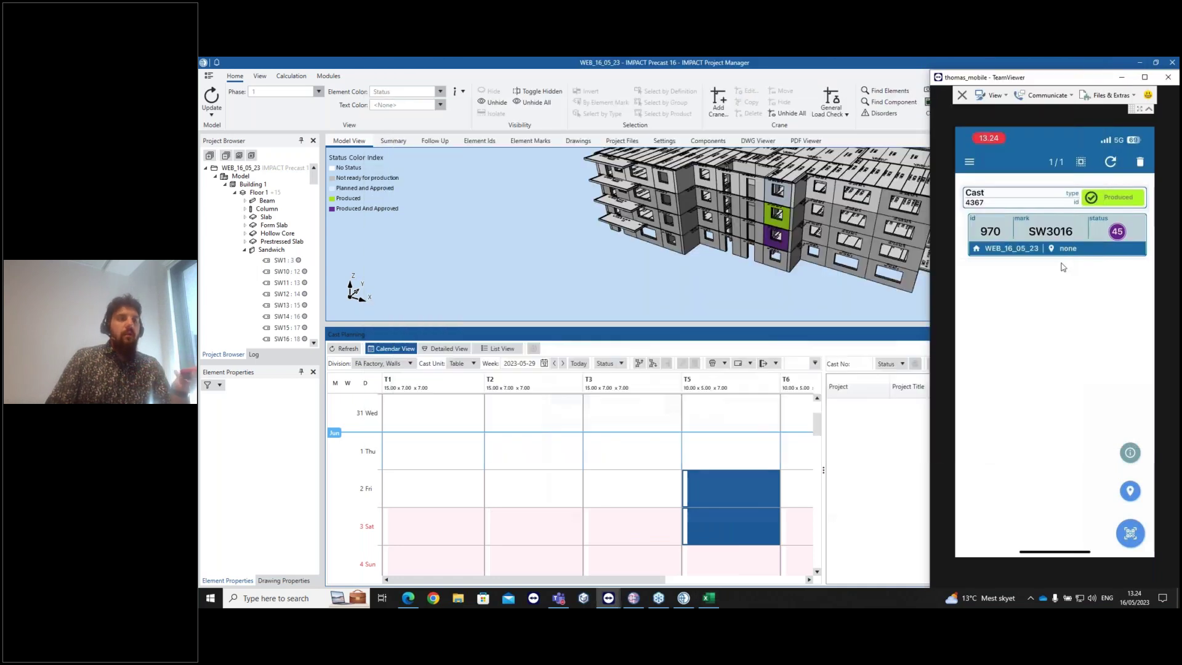
Open SW3016's Properties > Issues in the mobile app and start a new Disorder
{"action": "left_click", "coordinate": [1079, 236]}
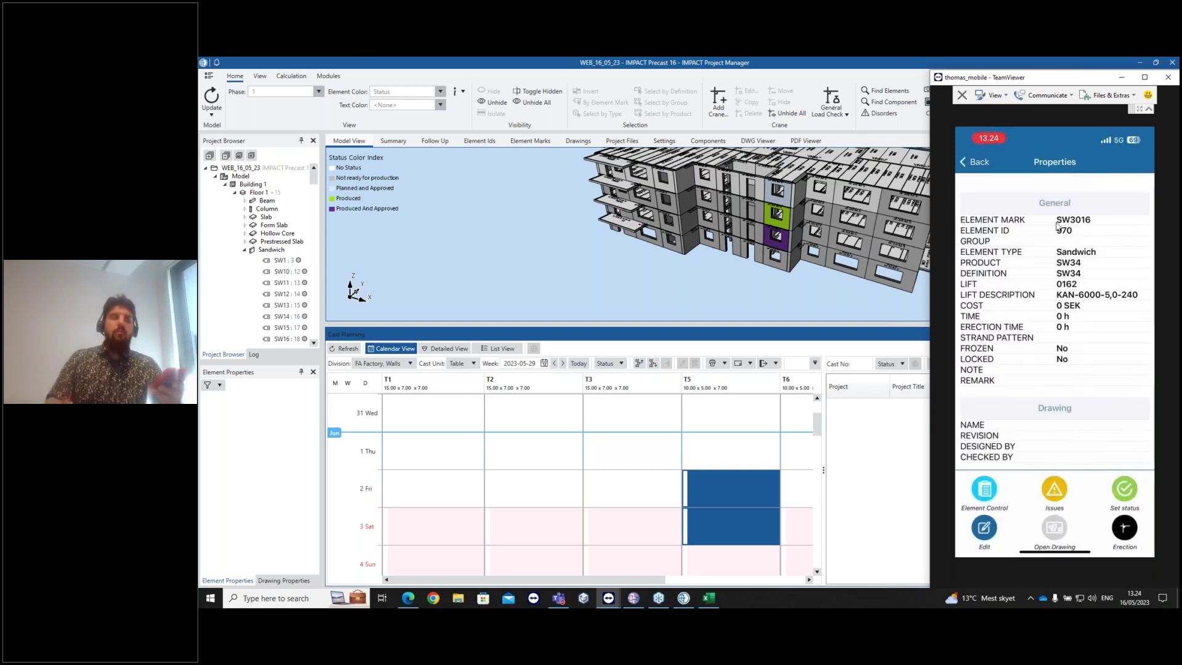
{"action": "left_click", "coordinate": [1060, 508]}
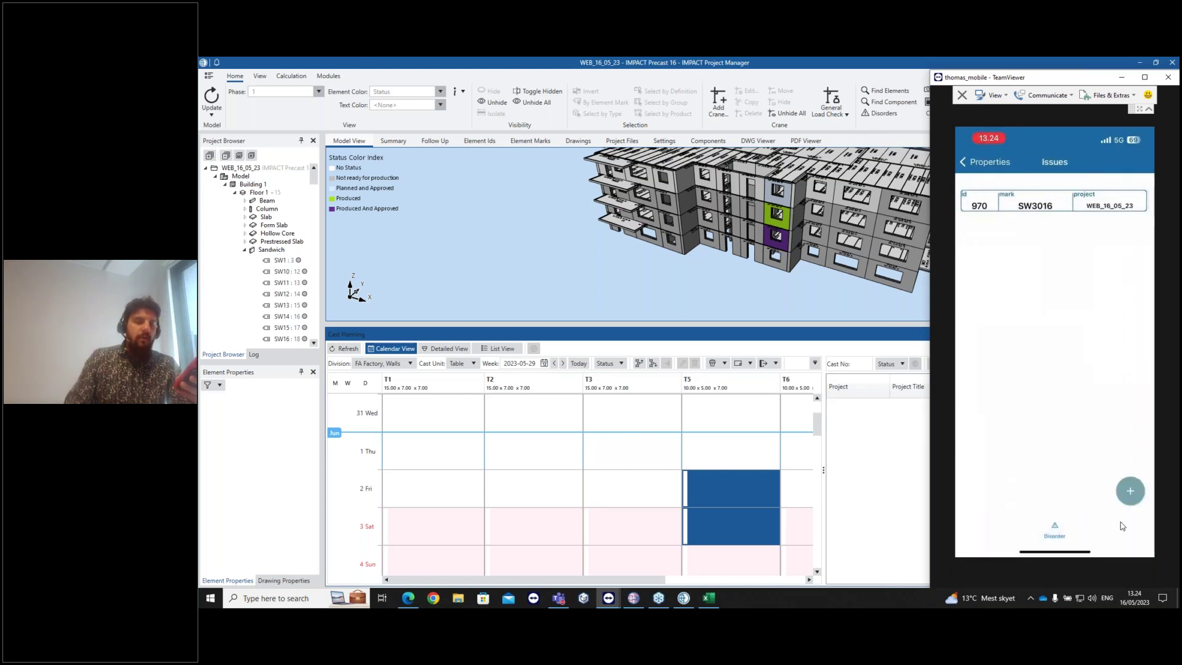
{"action": "left_click", "coordinate": [1131, 491]}
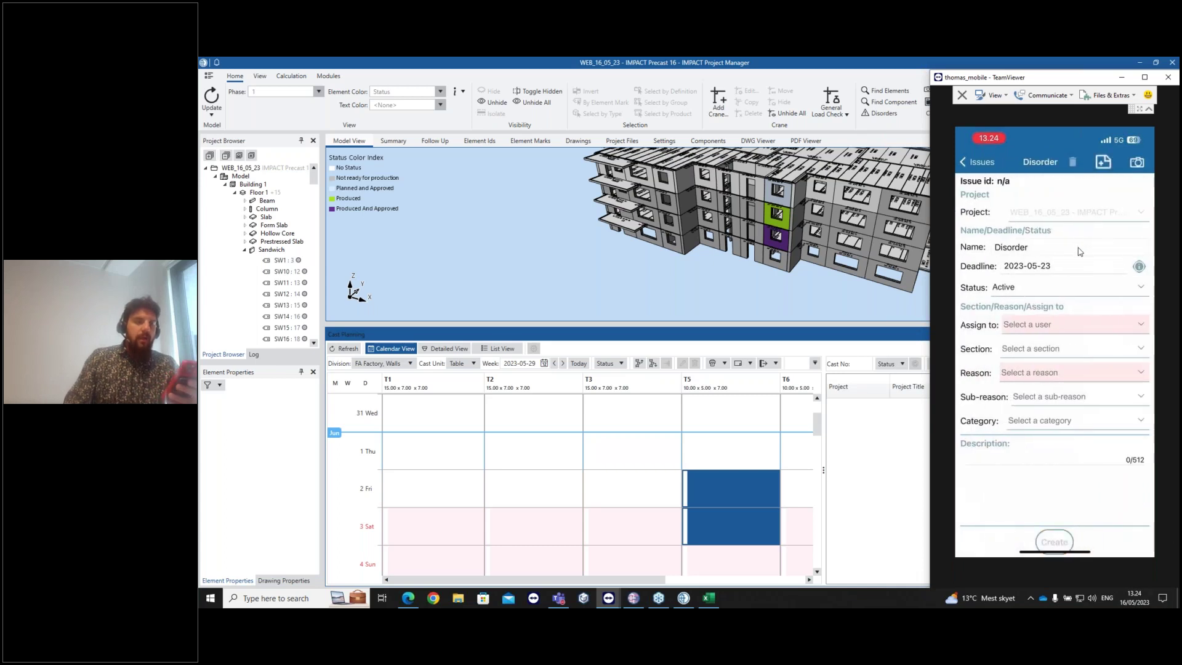
{"action": "scroll", "coordinate": [1079, 252], "scroll_direction": "down", "scroll_amount": 1}
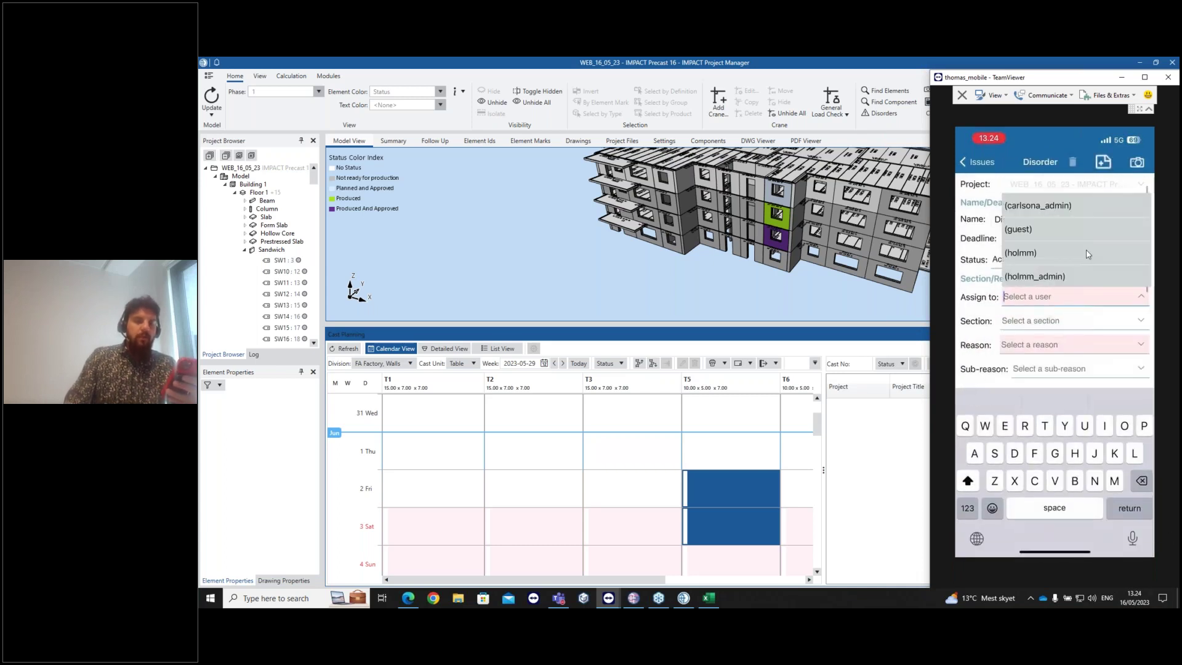
Scroll down through SW3016's new Disorder issue form
{"action": "scroll", "coordinate": [1079, 238], "scroll_direction": "down", "scroll_amount": 5}
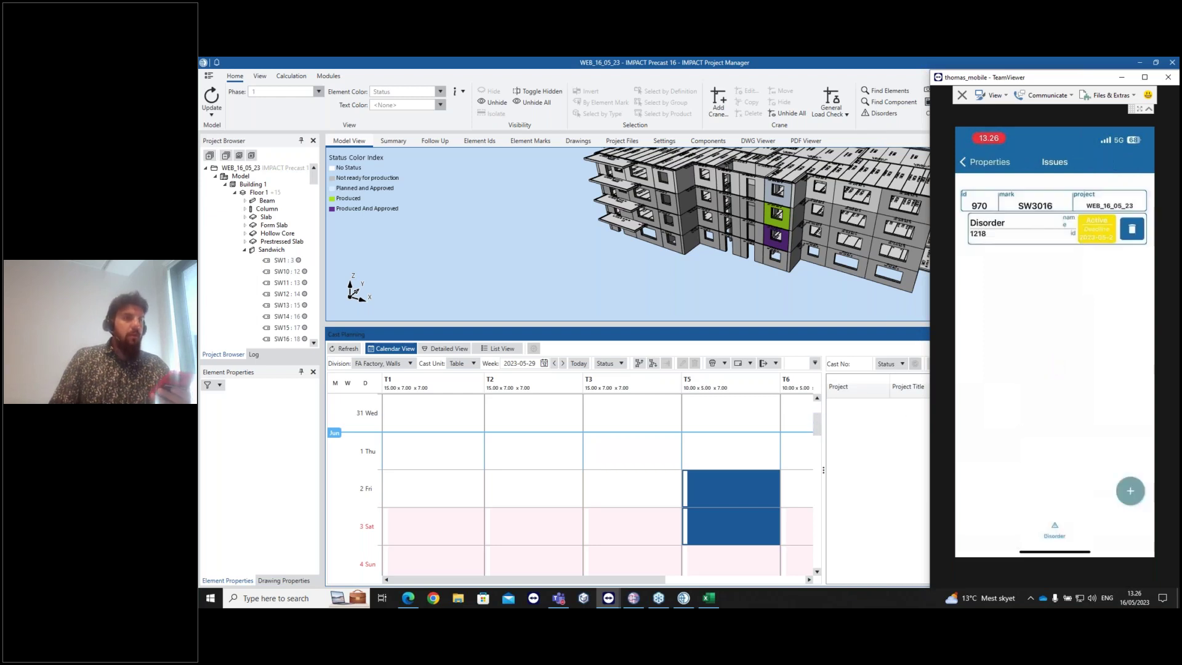
{"action": "key", "text": "alt+Tab"}
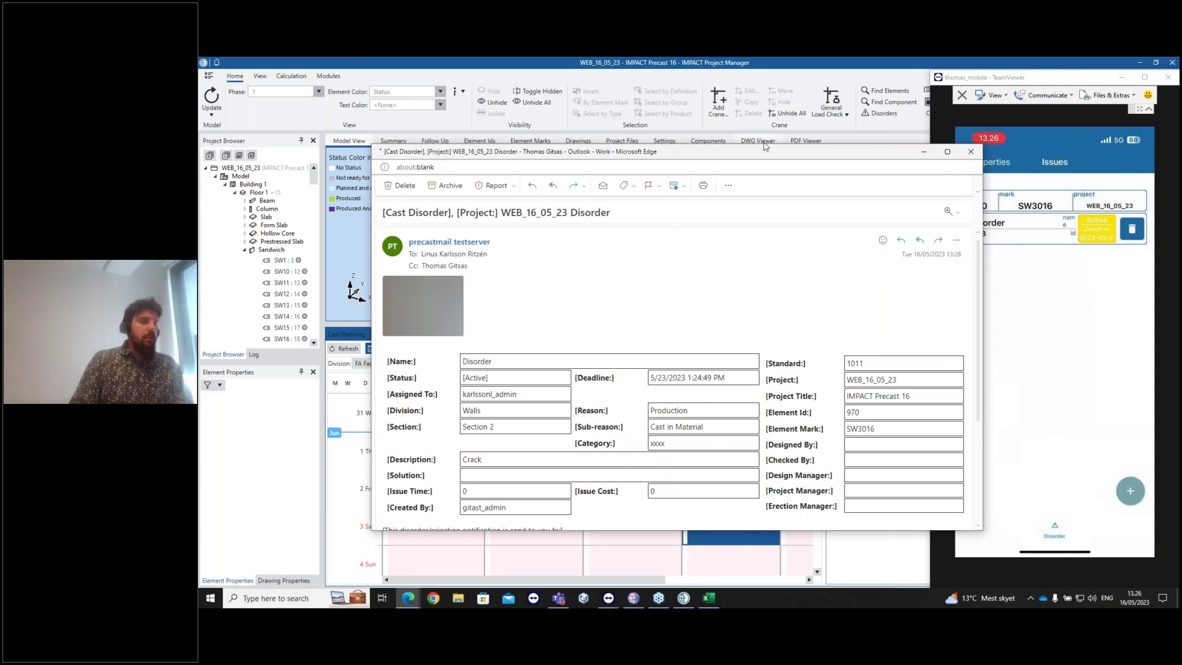
{"action": "left_click_drag", "start_coordinate": [742, 153], "coordinate": [717, 121]}
{"action": "scroll", "coordinate": [487, 224], "scroll_direction": "down", "scroll_amount": 2}
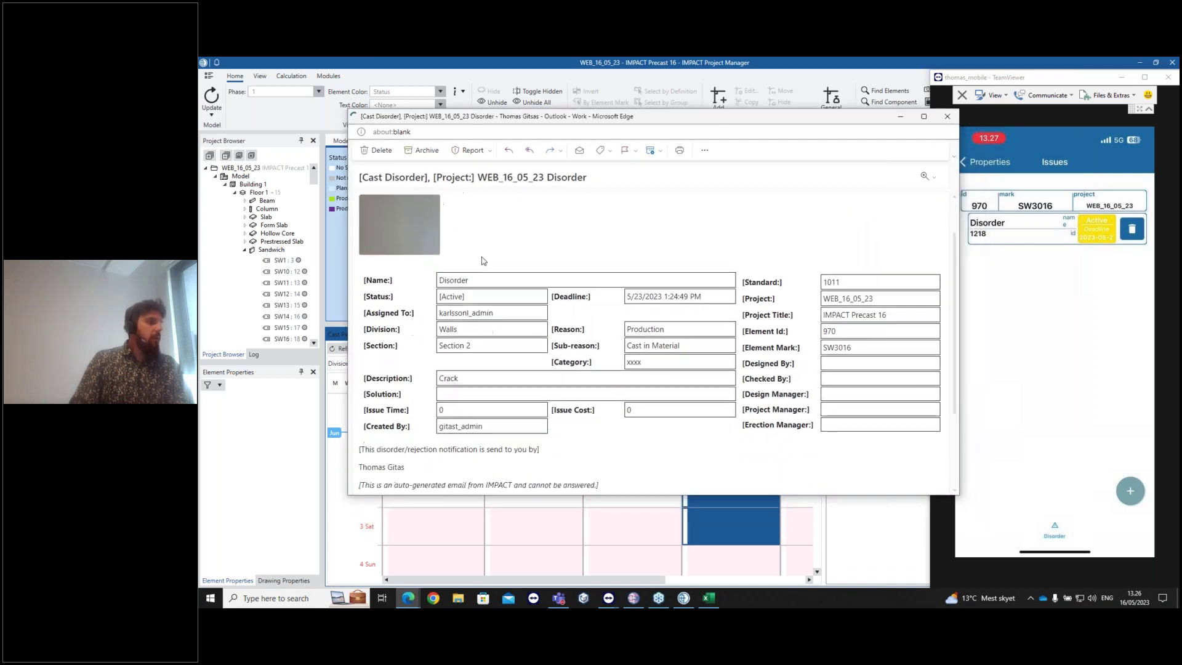
{"action": "scroll", "coordinate": [563, 277], "scroll_direction": "up", "scroll_amount": 2}
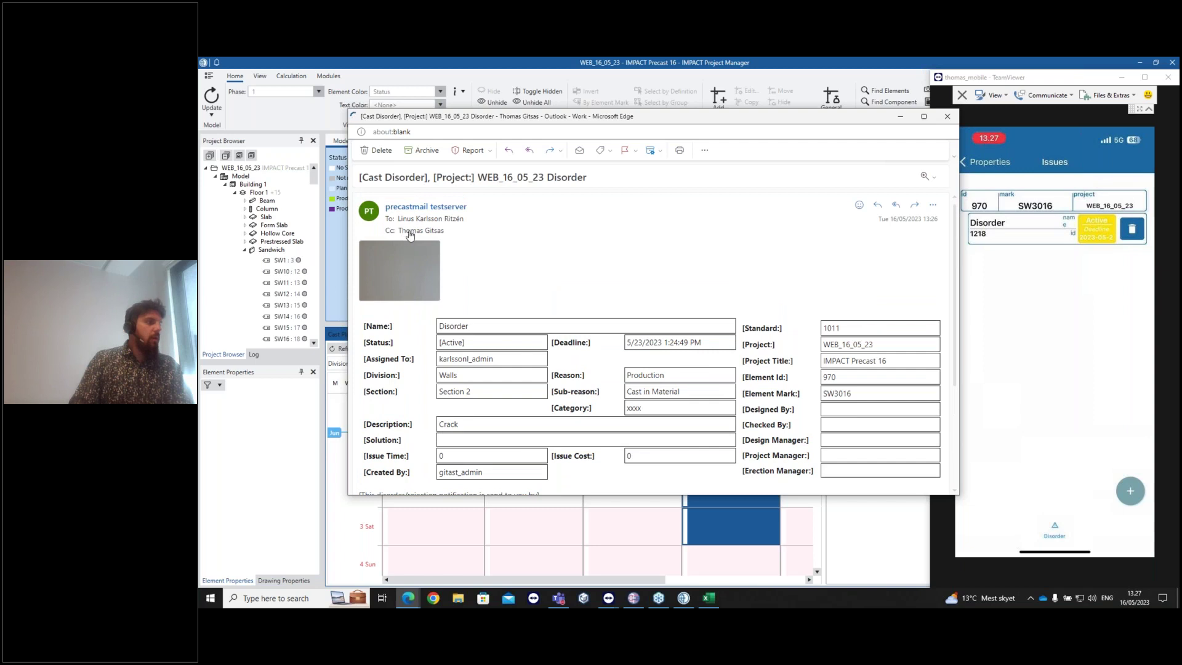
{"action": "left_click", "coordinate": [419, 274]}
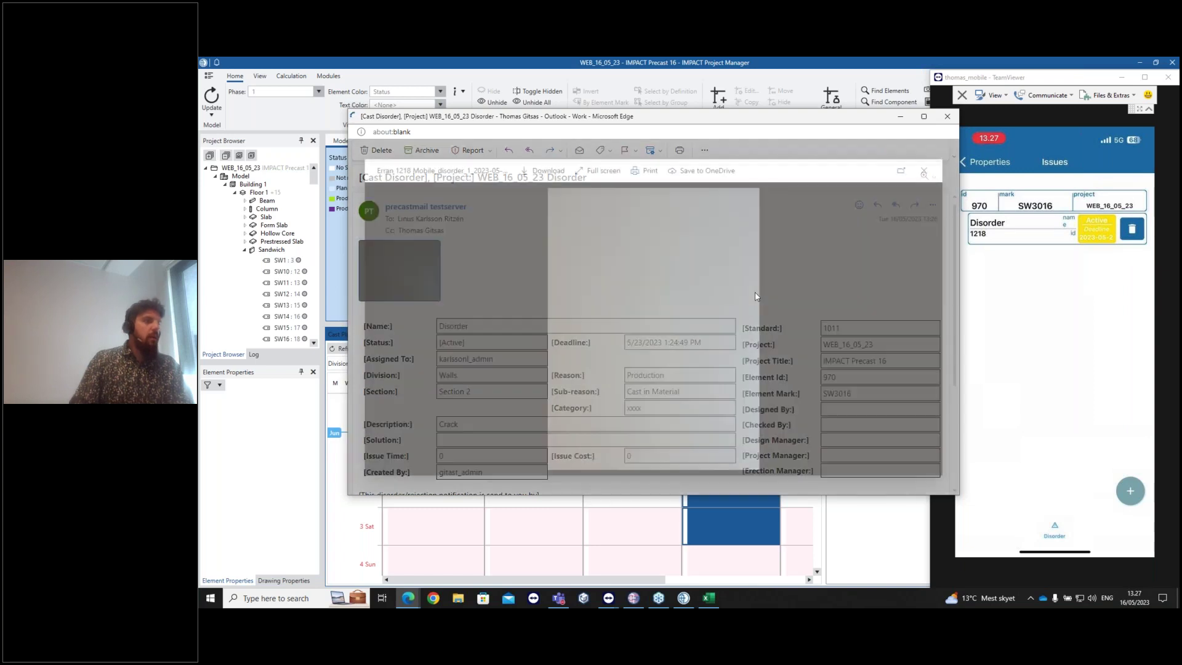
{"action": "left_click", "coordinate": [924, 170]}
{"action": "scroll", "coordinate": [864, 423], "scroll_direction": "down", "scroll_amount": 3}
{"action": "scroll", "coordinate": [864, 423], "scroll_direction": "up", "scroll_amount": 3}
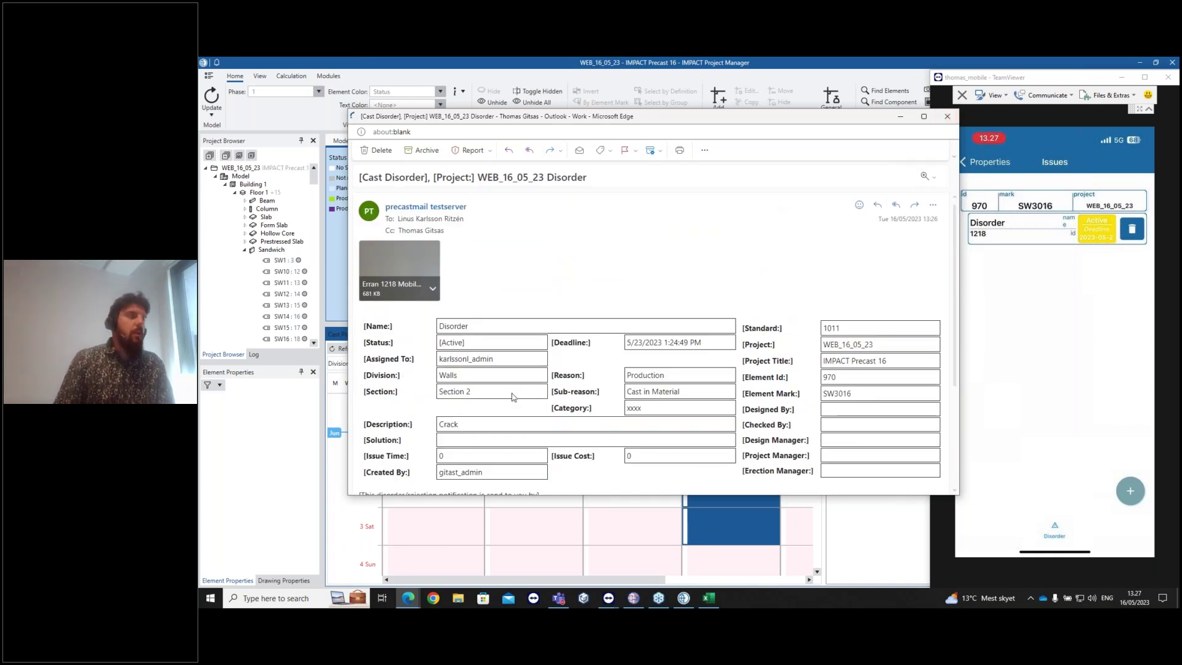
{"action": "left_click", "coordinate": [947, 117]}
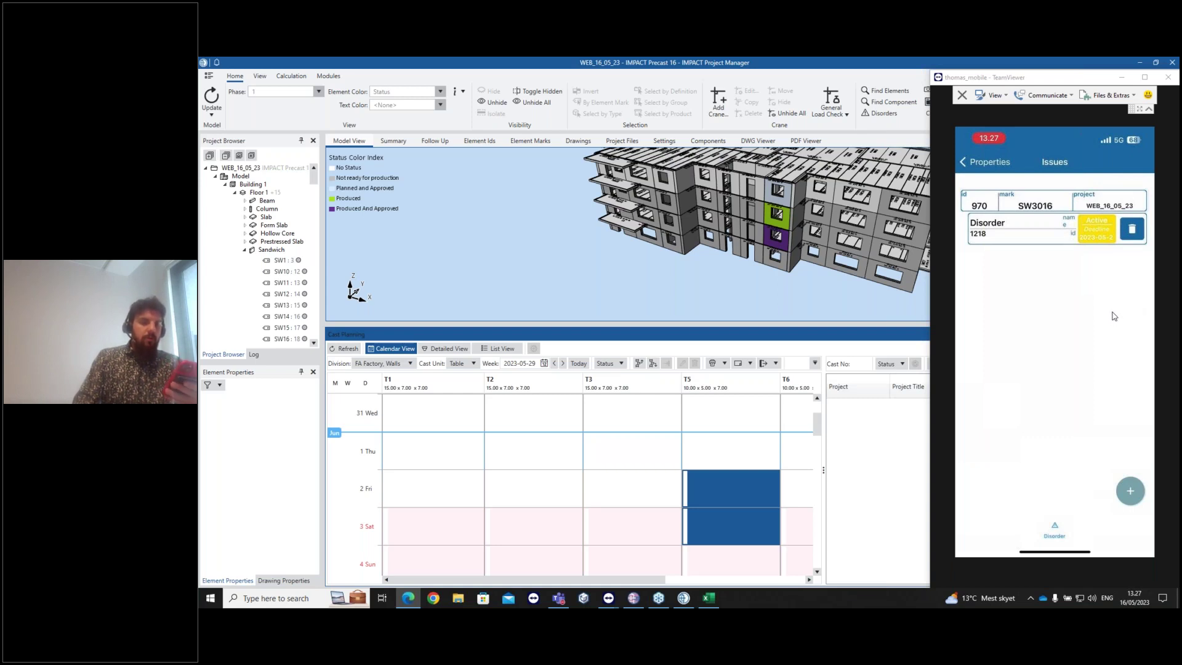
Return to IMPACT and open the details of the T2 cast 4367 in Cast Planning
{"action": "left_click", "coordinate": [1051, 314]}
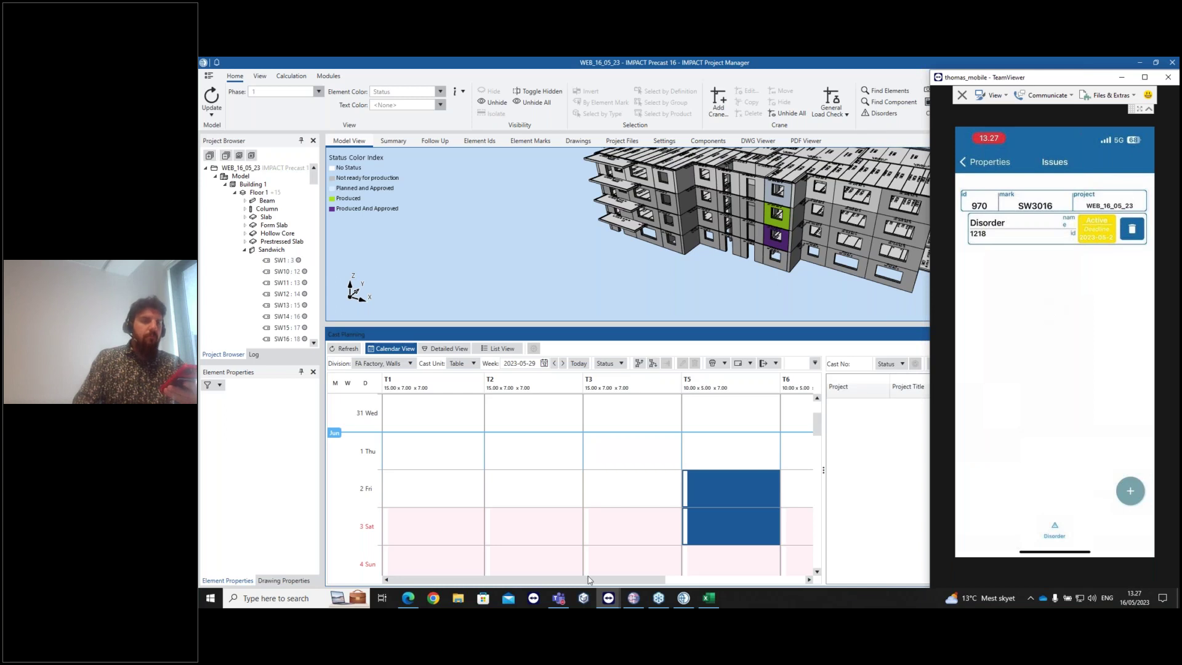
{"action": "left_click", "coordinate": [644, 452]}
{"action": "scroll", "coordinate": [615, 450], "scroll_direction": "up", "scroll_amount": 2}
{"action": "left_click", "coordinate": [554, 425]}
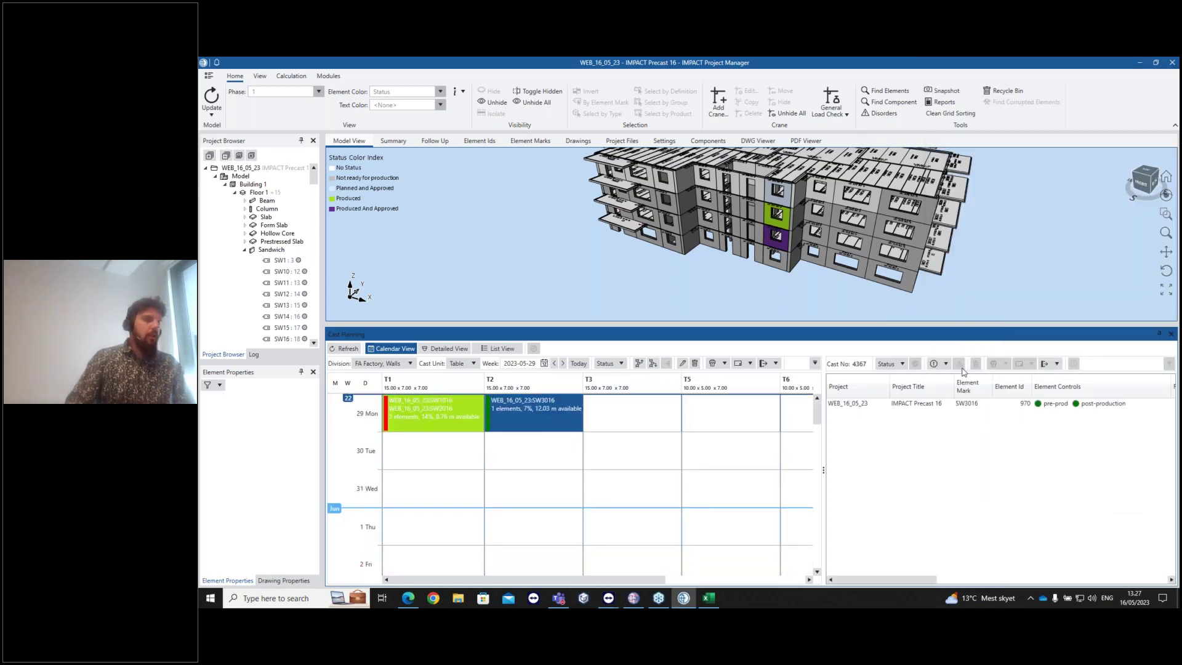
Select wall SW3016 and scroll the grid right to its Disorder Count of 1, status 45
{"action": "left_click", "coordinate": [933, 405]}
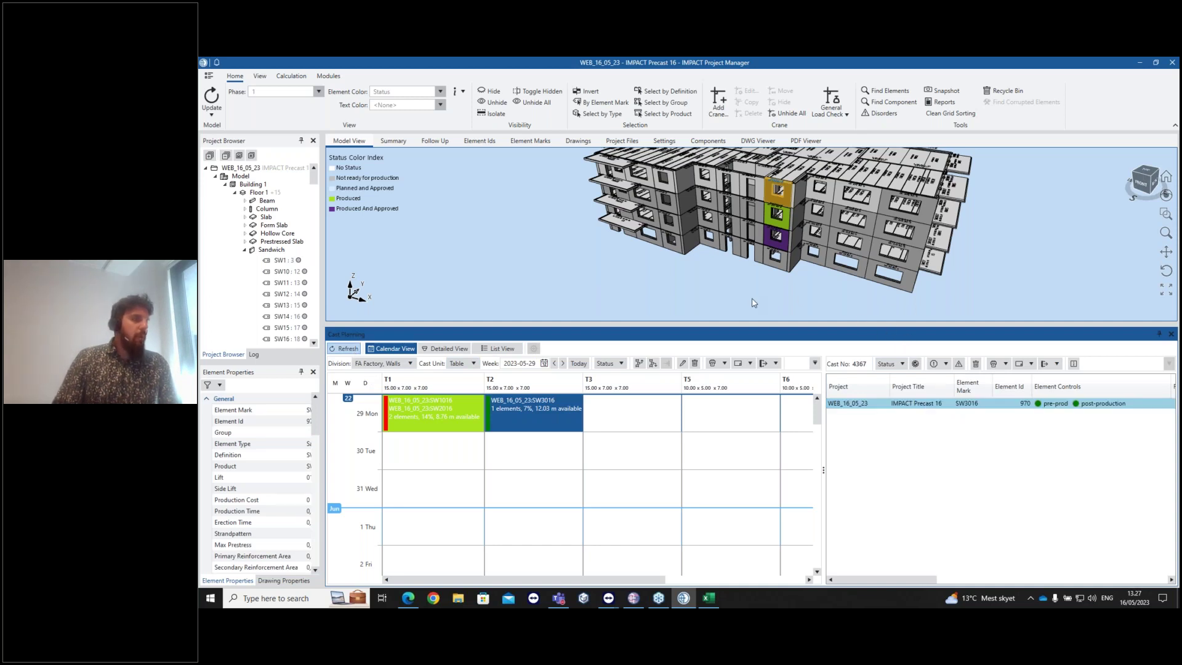
{"action": "left_click", "coordinate": [954, 405], "text": "ctrl"}
{"action": "left_click", "coordinate": [953, 406]}
{"action": "left_click_drag", "start_coordinate": [940, 580], "coordinate": [1104, 585]}
{"action": "left_click", "coordinate": [1069, 406]}
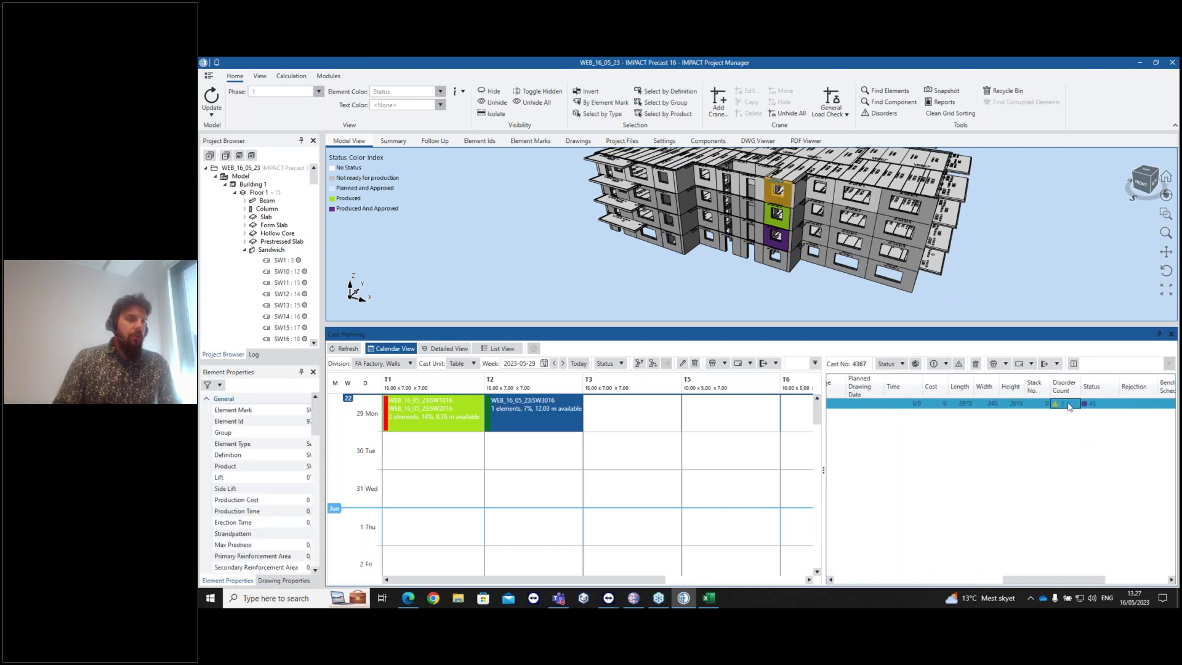
{"action": "left_click", "coordinate": [1065, 286]}
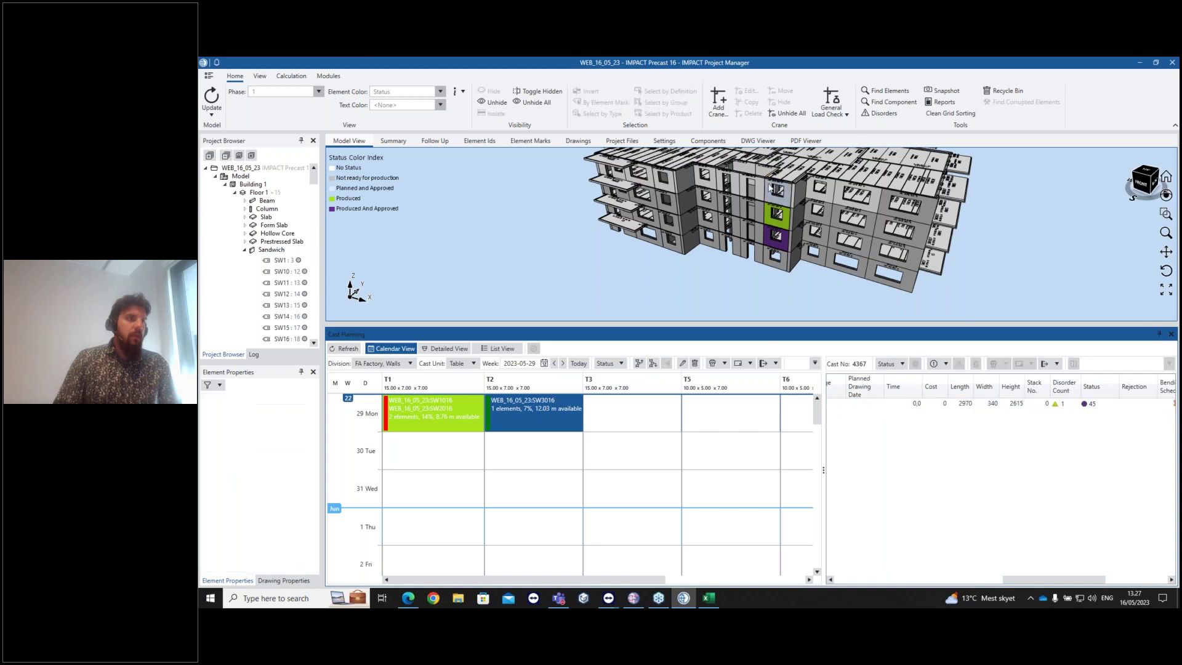
{"action": "left_click", "coordinate": [1059, 406]}
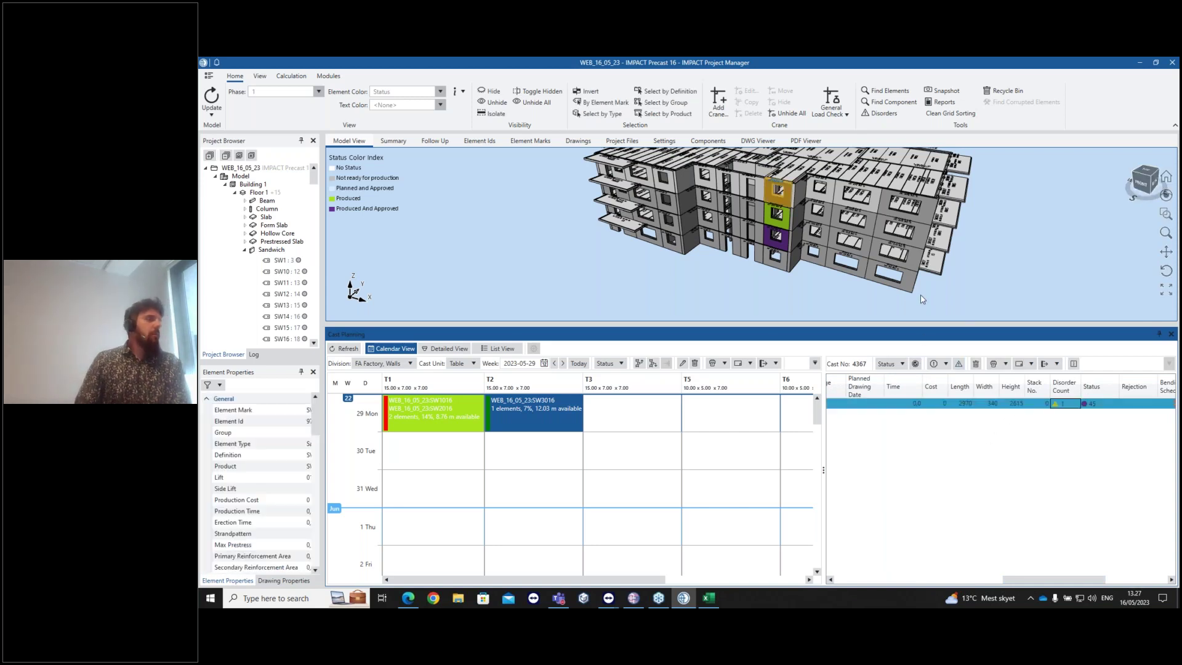
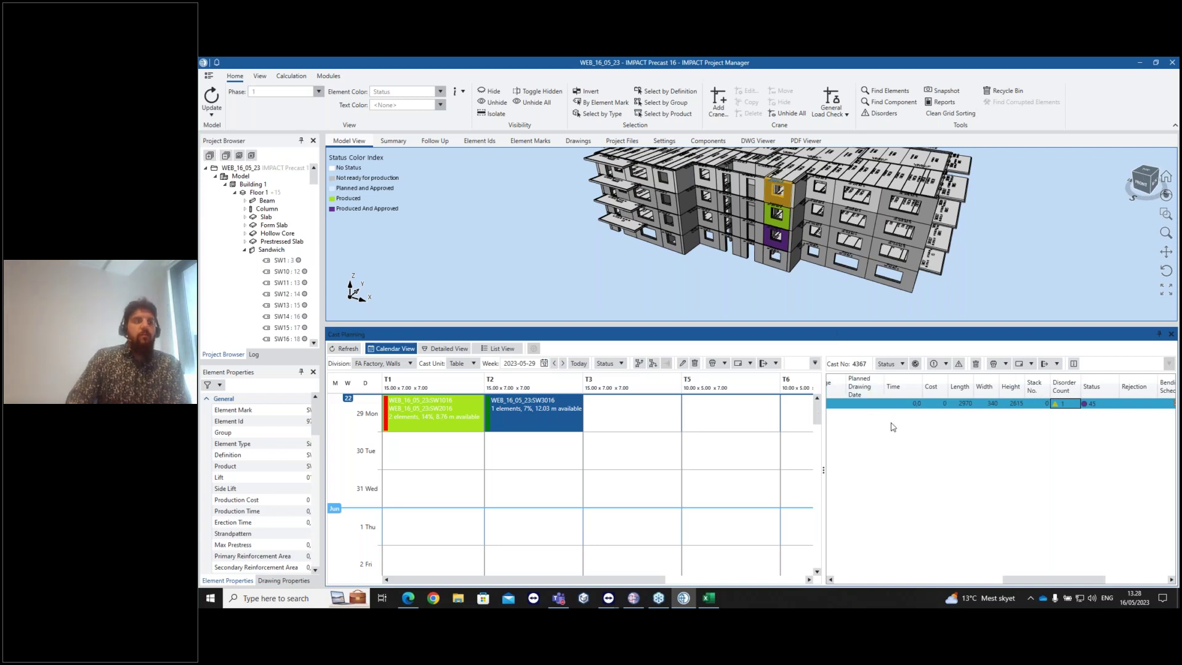
Browse the T1 and T2 casts on 29 May, closing the cast action menu without changes
{"action": "left_click", "coordinate": [503, 446]}
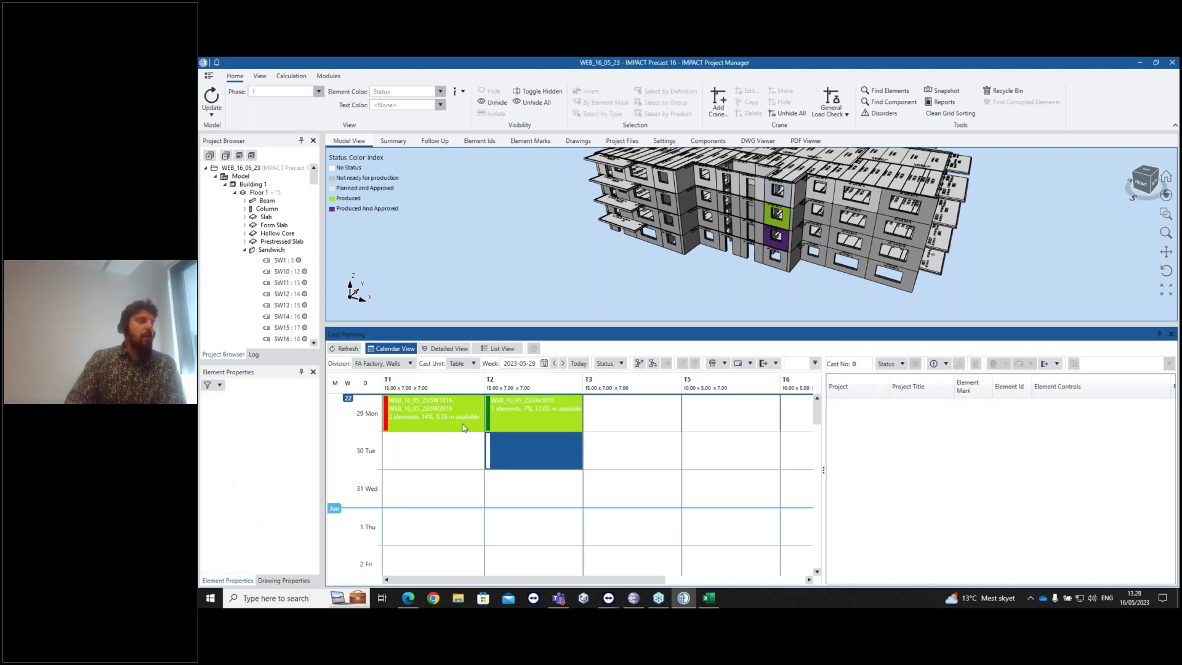
{"action": "left_click", "coordinate": [534, 411]}
{"action": "left_click", "coordinate": [596, 427]}
{"action": "left_click", "coordinate": [565, 422]}
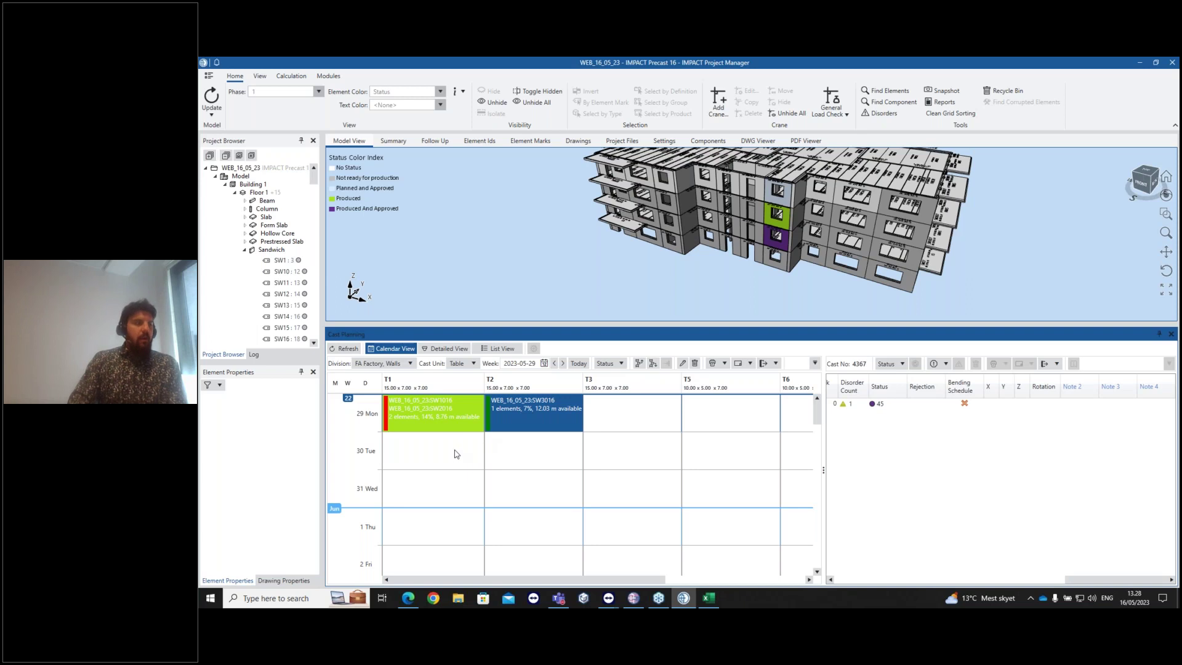
{"action": "left_click", "coordinate": [437, 422]}
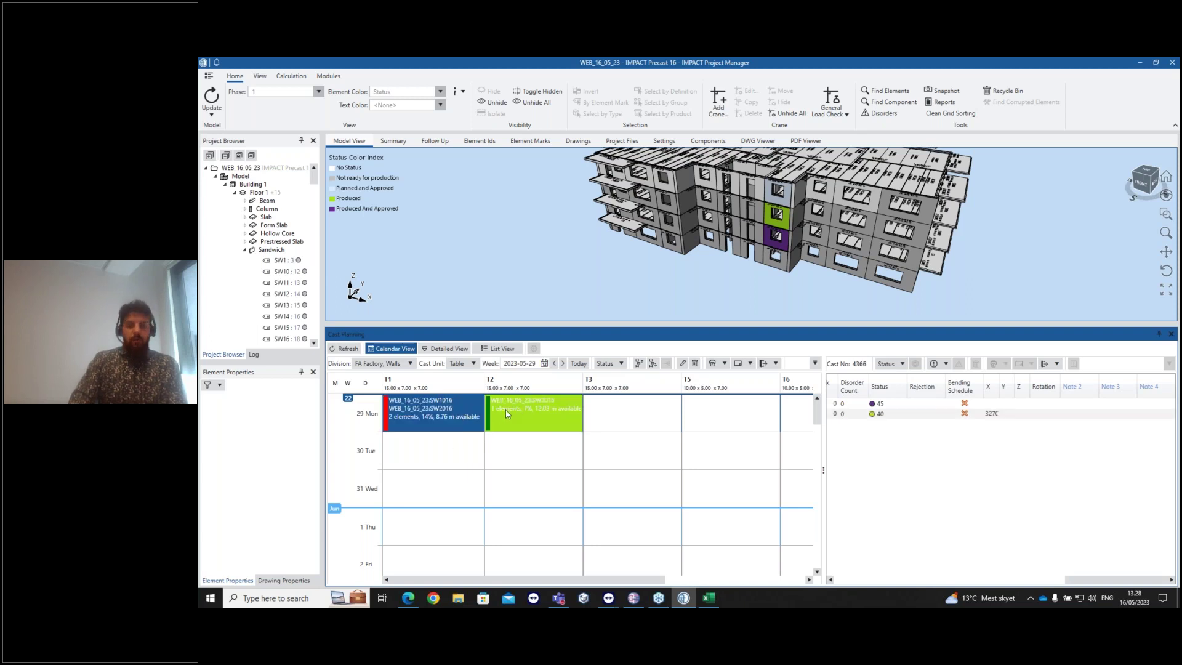
{"action": "left_click", "coordinate": [498, 422]}
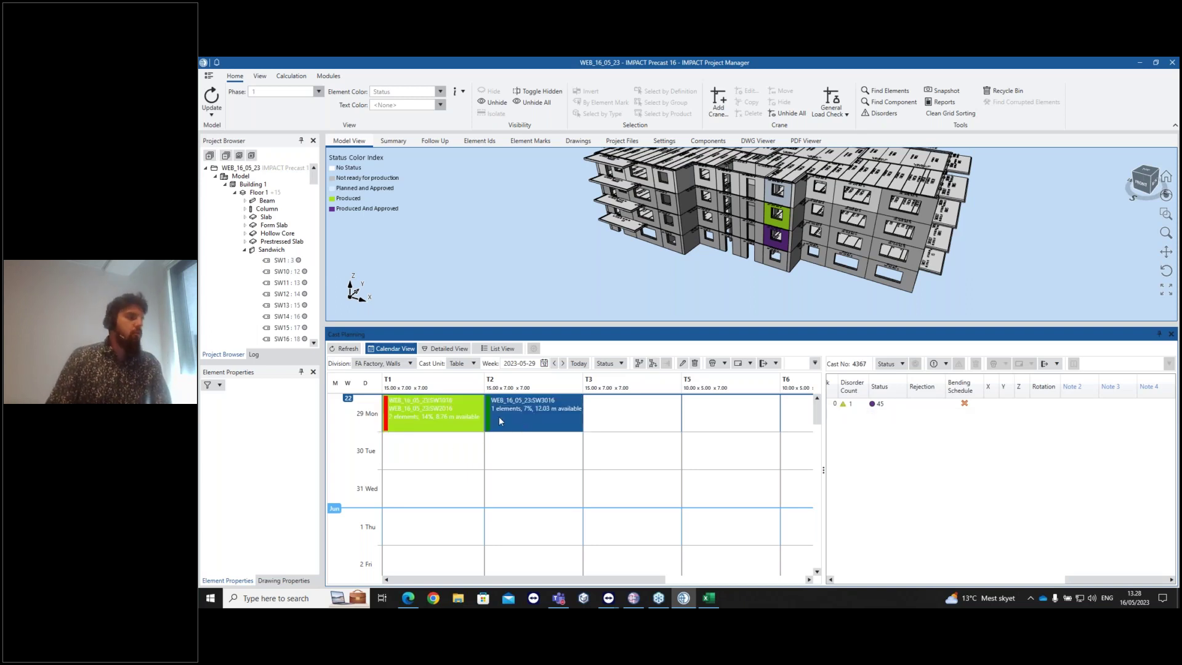
{"action": "right_click", "coordinate": [502, 415]}
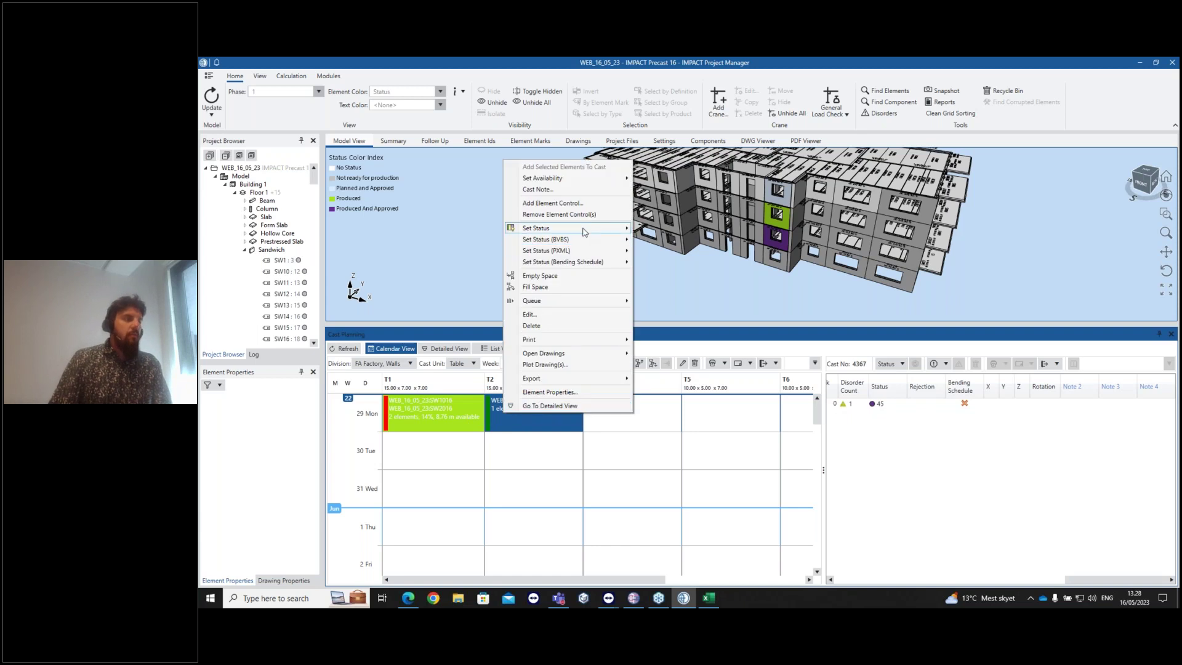
{"action": "mouse_move", "coordinate": [584, 231]}
{"action": "left_click", "coordinate": [662, 229]}
{"action": "left_click", "coordinate": [658, 327]}
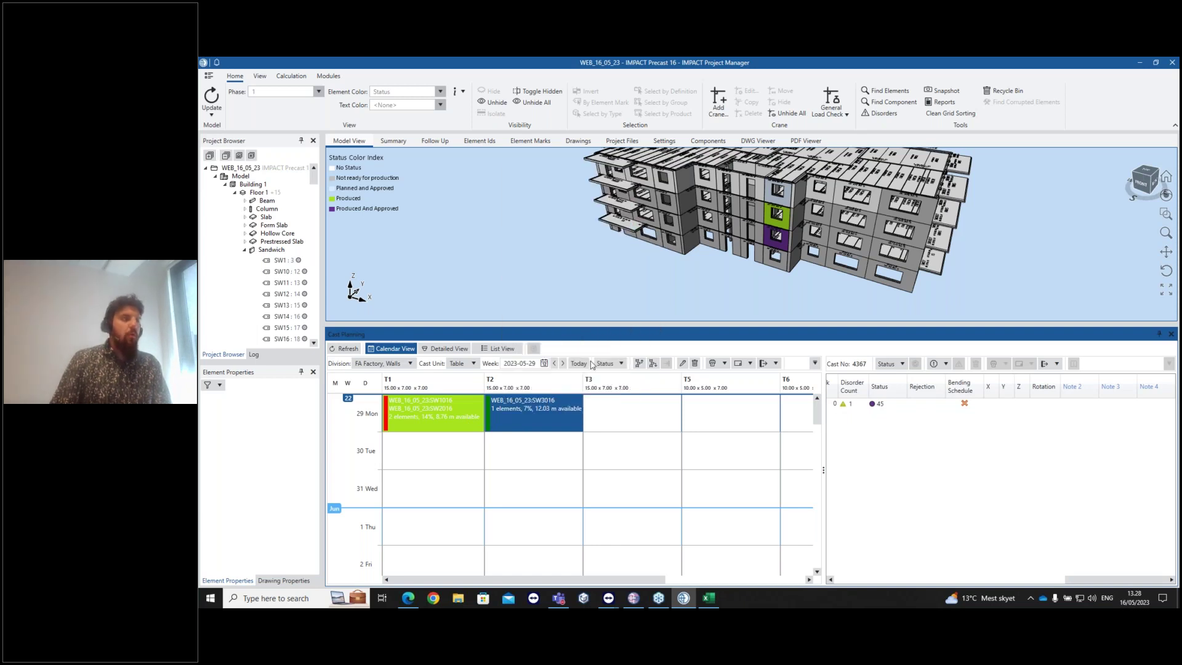
Select cast 4367 on T2, pick element SW3016, and bring up its action list
{"action": "left_click", "coordinate": [532, 441]}
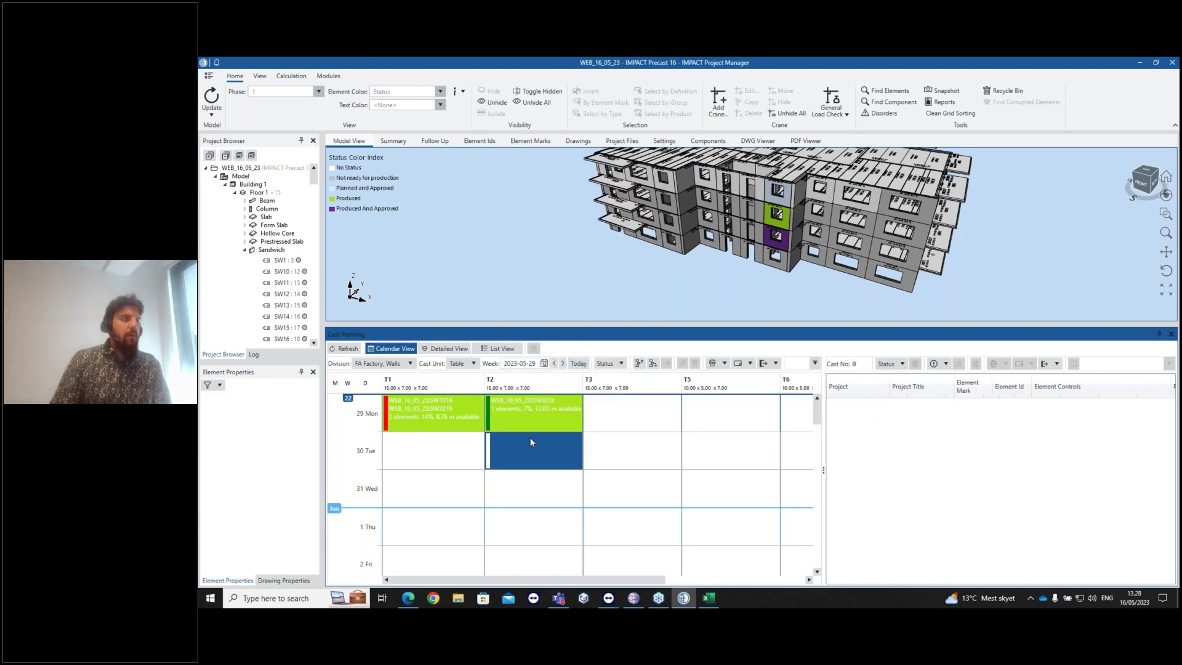
{"action": "left_click", "coordinate": [545, 405]}
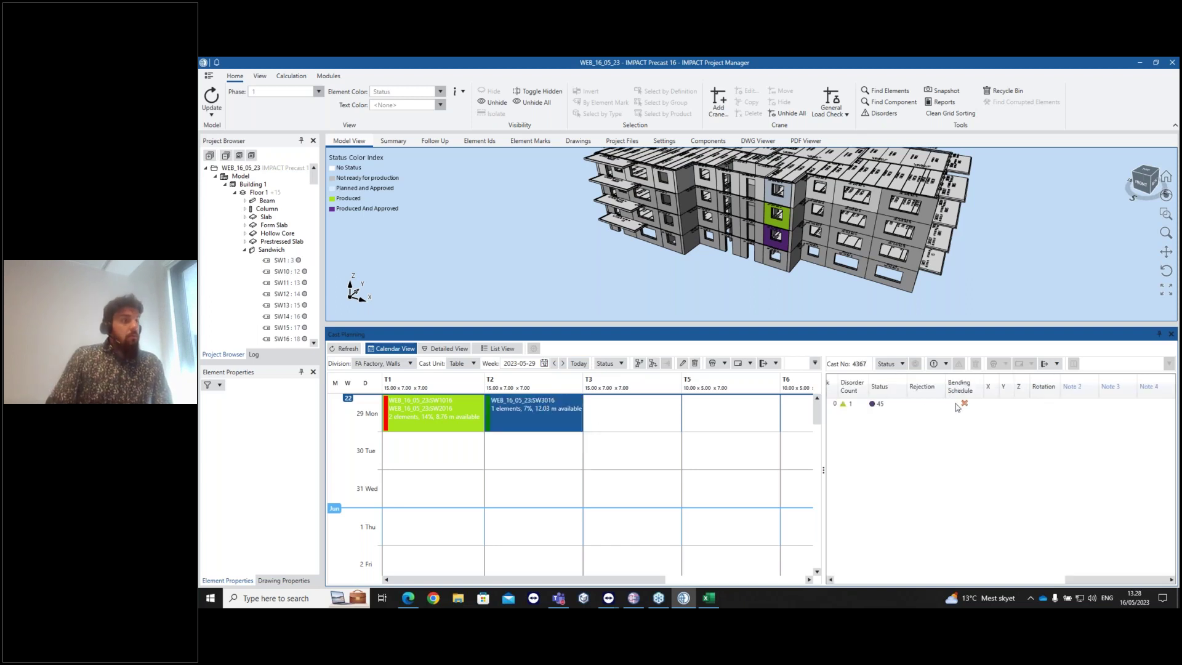
{"action": "left_click", "coordinate": [902, 404]}
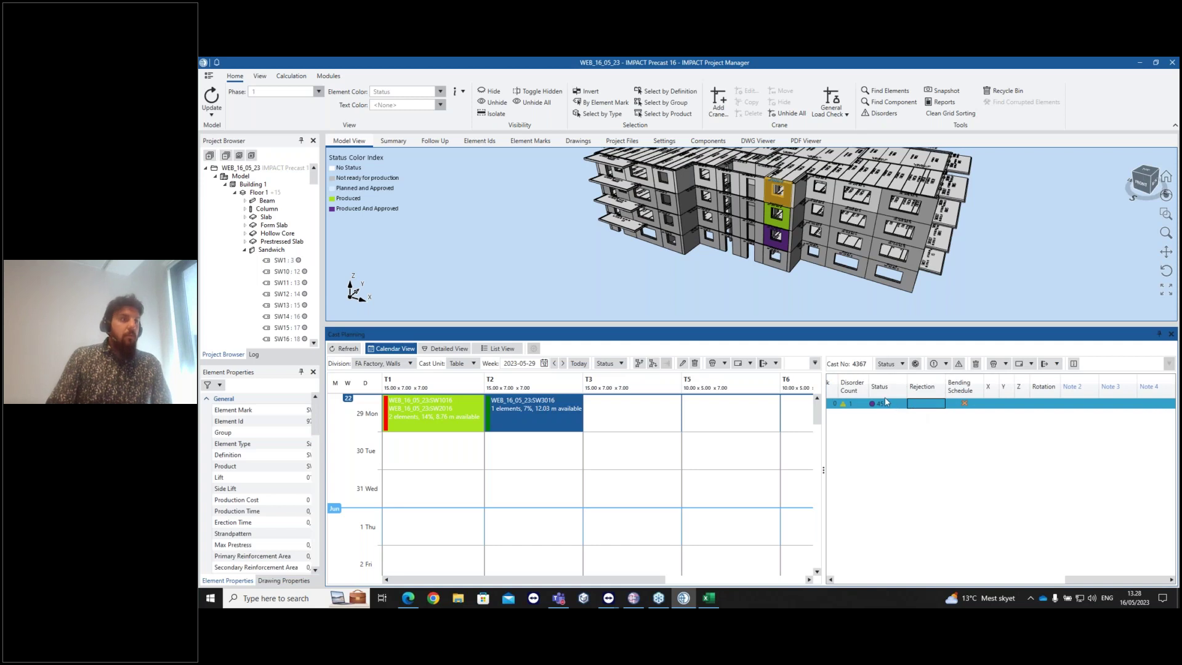
{"action": "right_click", "coordinate": [901, 405]}
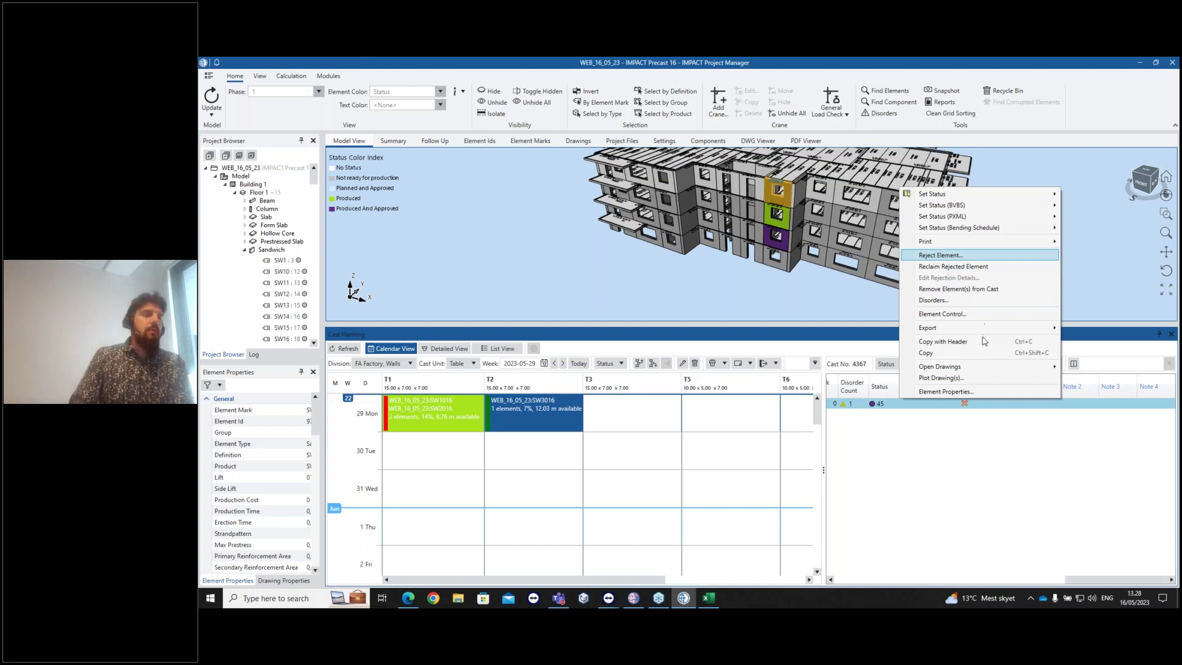
Start a Production Rejection for SW3016 and assign it to the required admin user
{"action": "left_click", "coordinate": [940, 255]}
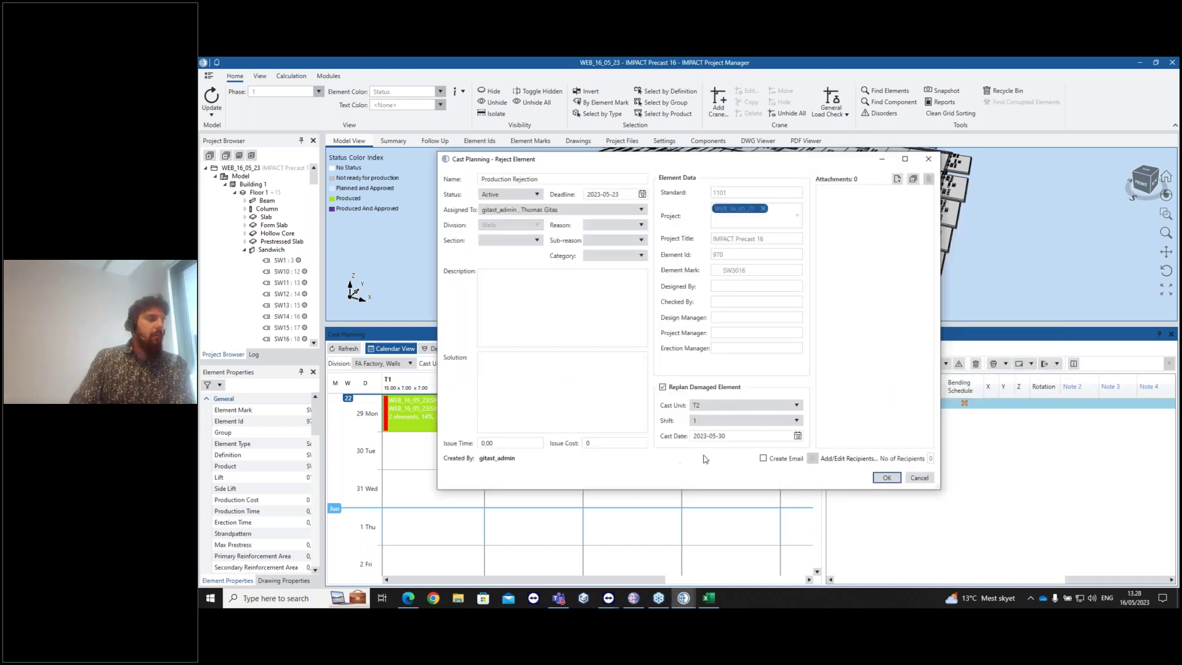
{"action": "left_click_drag", "start_coordinate": [634, 164], "coordinate": [632, 159]}
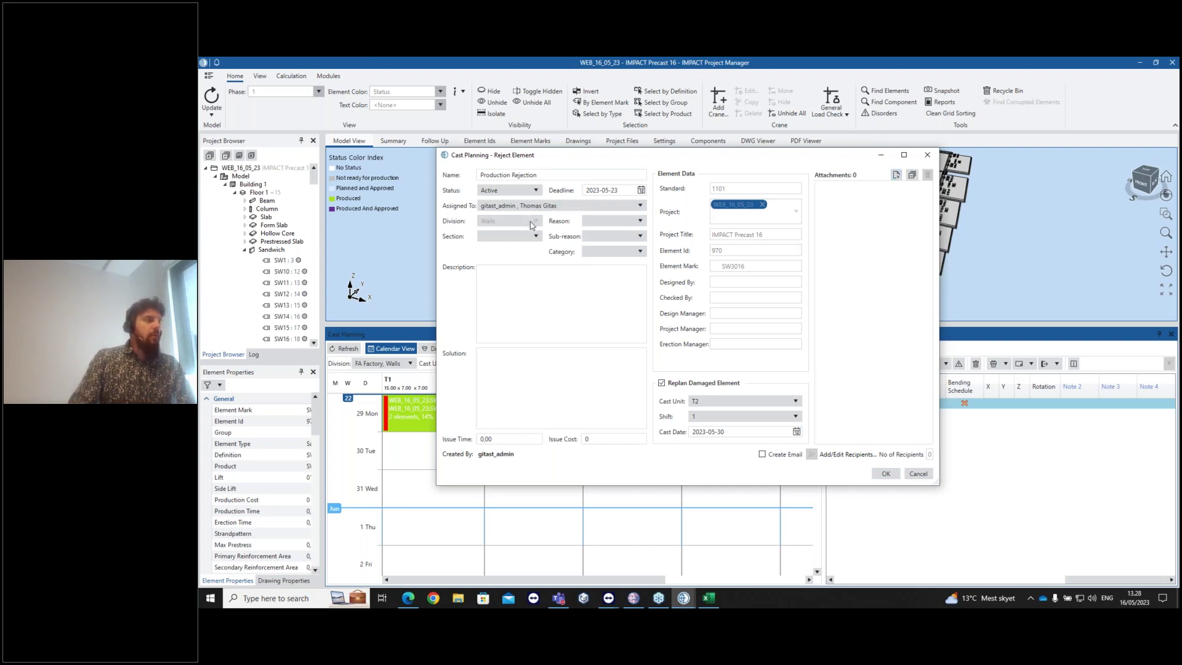
{"action": "left_click", "coordinate": [562, 207]}
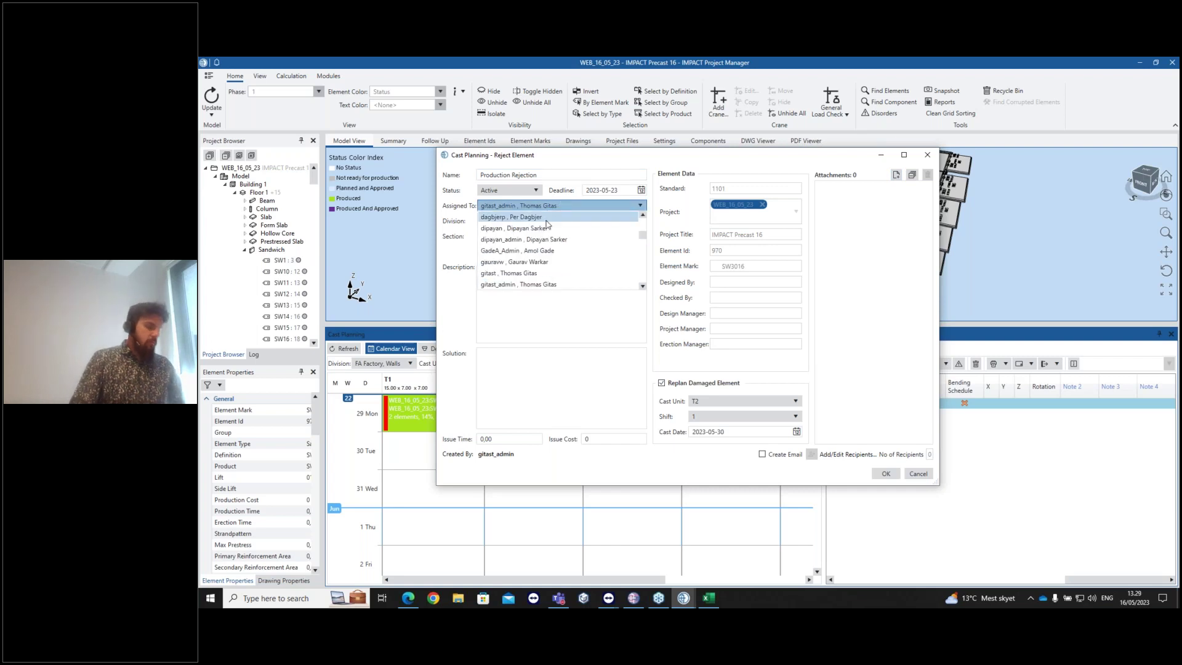
{"action": "key", "text": "l"}
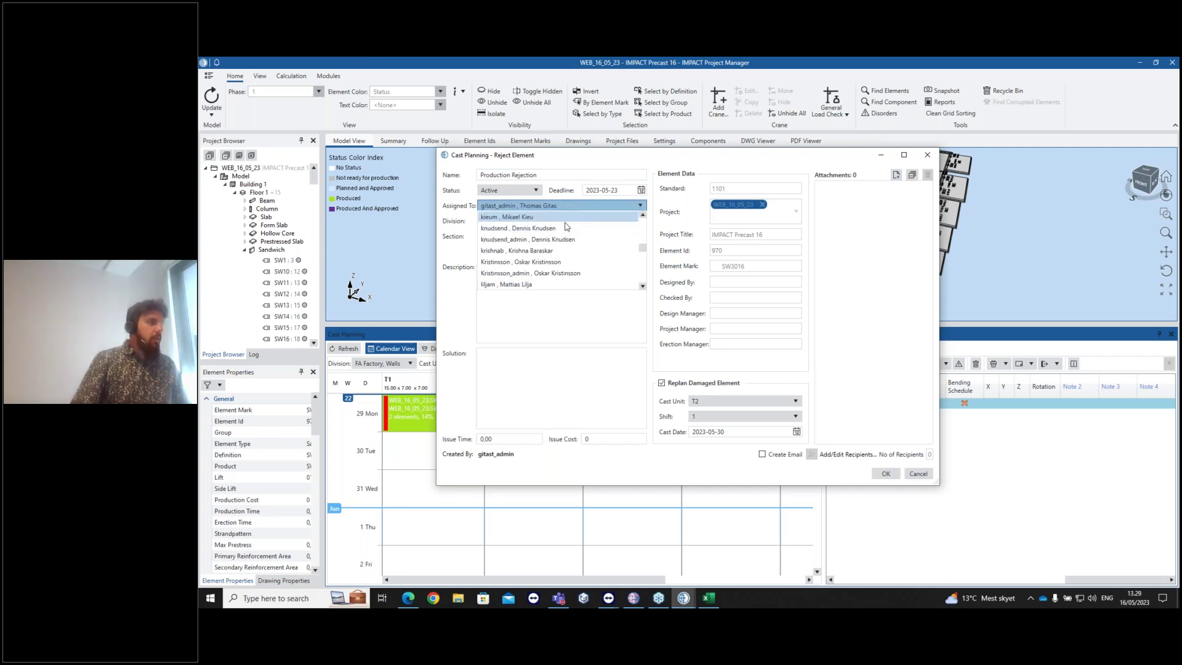
{"action": "scroll", "coordinate": [557, 246], "scroll_direction": "down", "scroll_amount": 1}
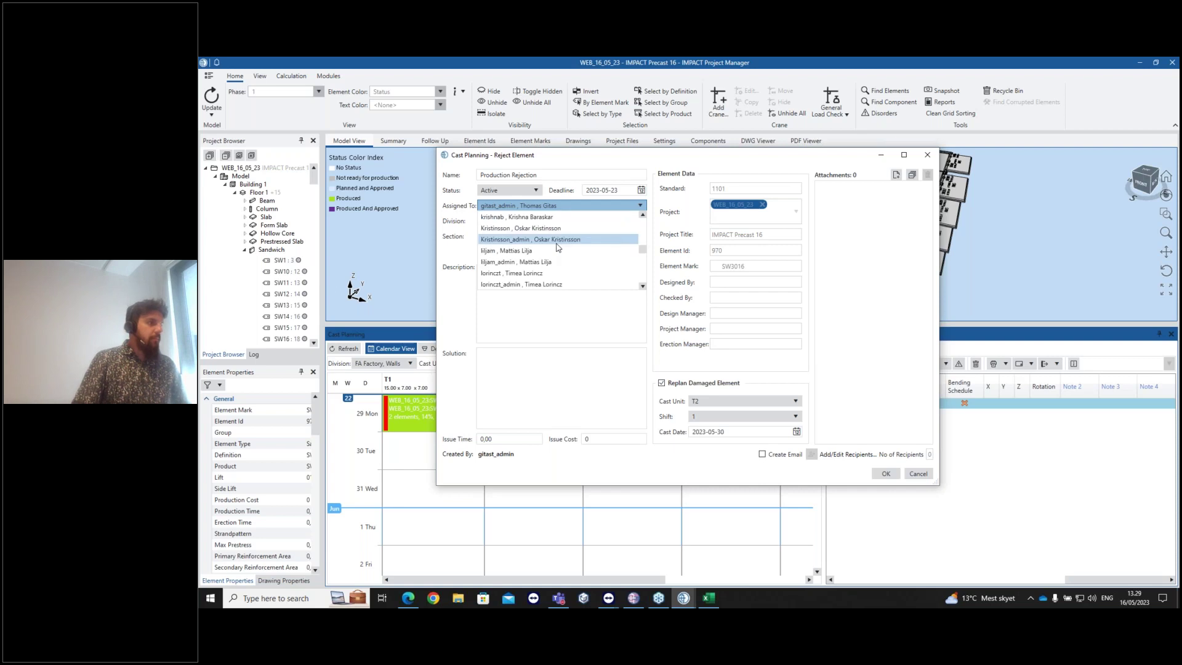
{"action": "scroll", "coordinate": [558, 245], "scroll_direction": "down", "scroll_amount": 1}
{"action": "scroll", "coordinate": [559, 243], "scroll_direction": "down", "scroll_amount": 3}
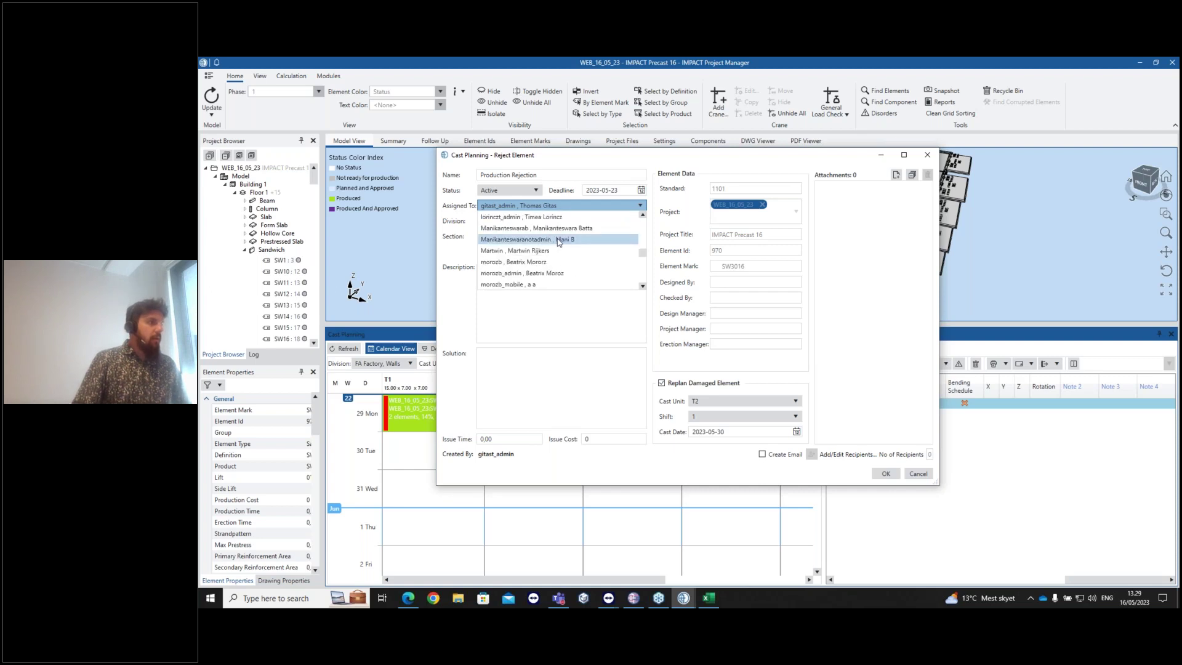
{"action": "scroll", "coordinate": [560, 241], "scroll_direction": "down", "scroll_amount": 3}
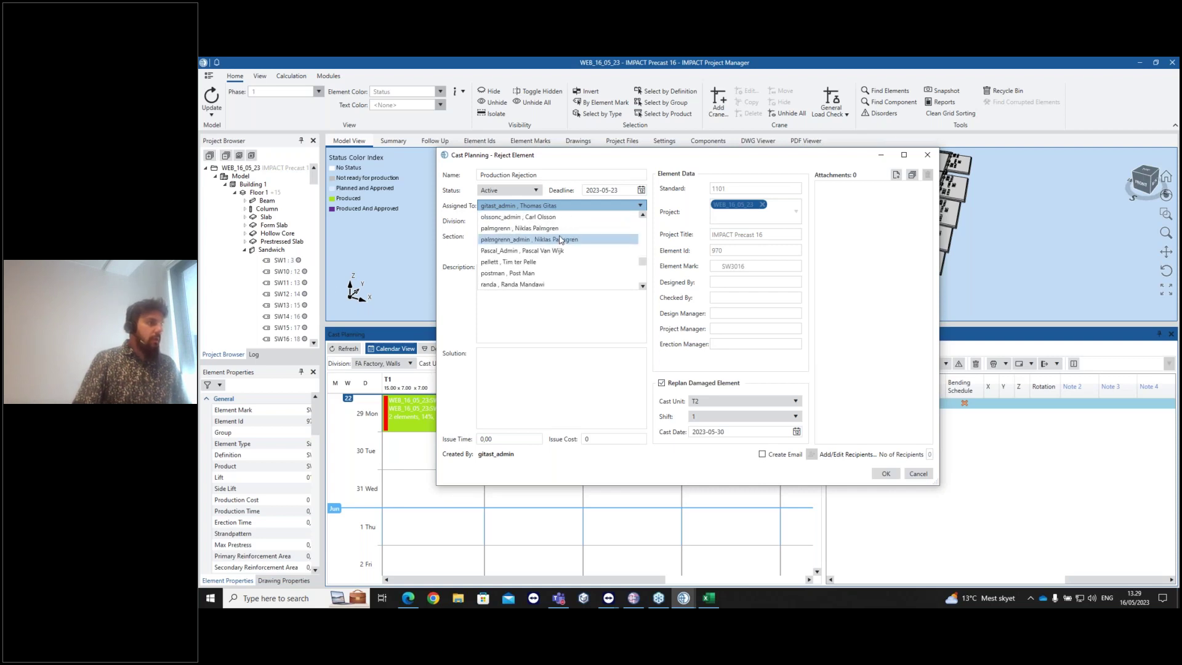
{"action": "scroll", "coordinate": [619, 246], "scroll_direction": "up", "scroll_amount": 6}
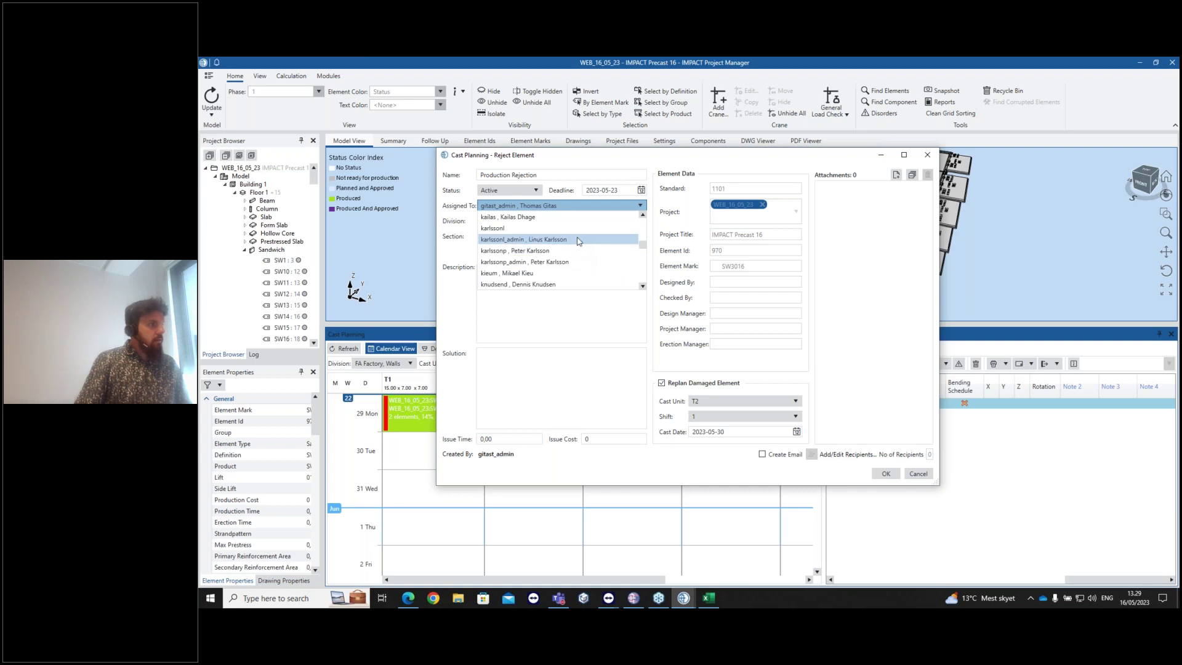
{"action": "left_click", "coordinate": [579, 241]}
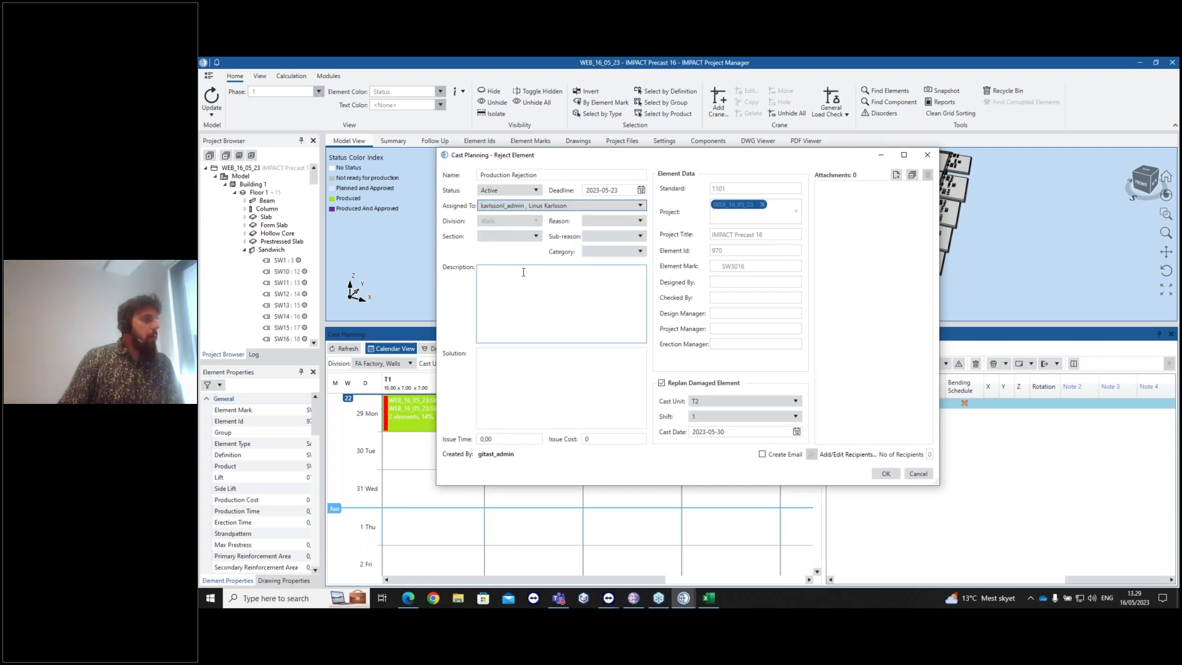
Describe the rejection as 'Need to reproduce' and keep replanning onto cast unit T2, 2023-05-30
{"action": "left_click", "coordinate": [533, 295]}
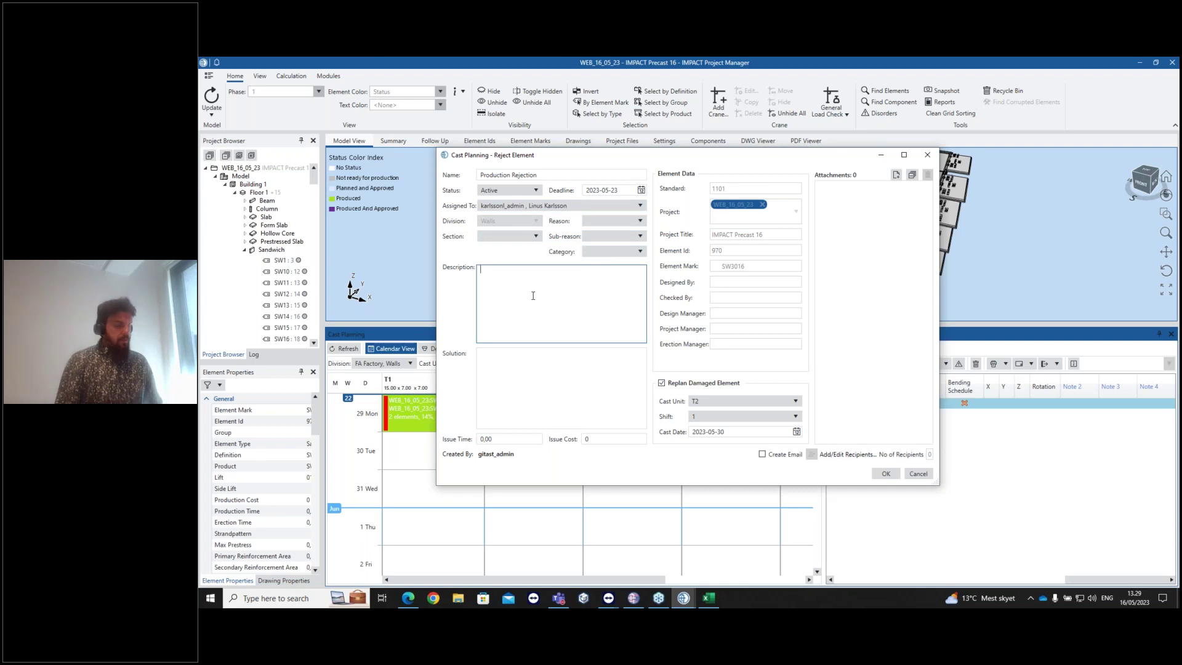
{"action": "key", "text": "BackSpace"}
{"action": "key", "text": "BackSpace"}
{"action": "key", "text": "BackSpace"}
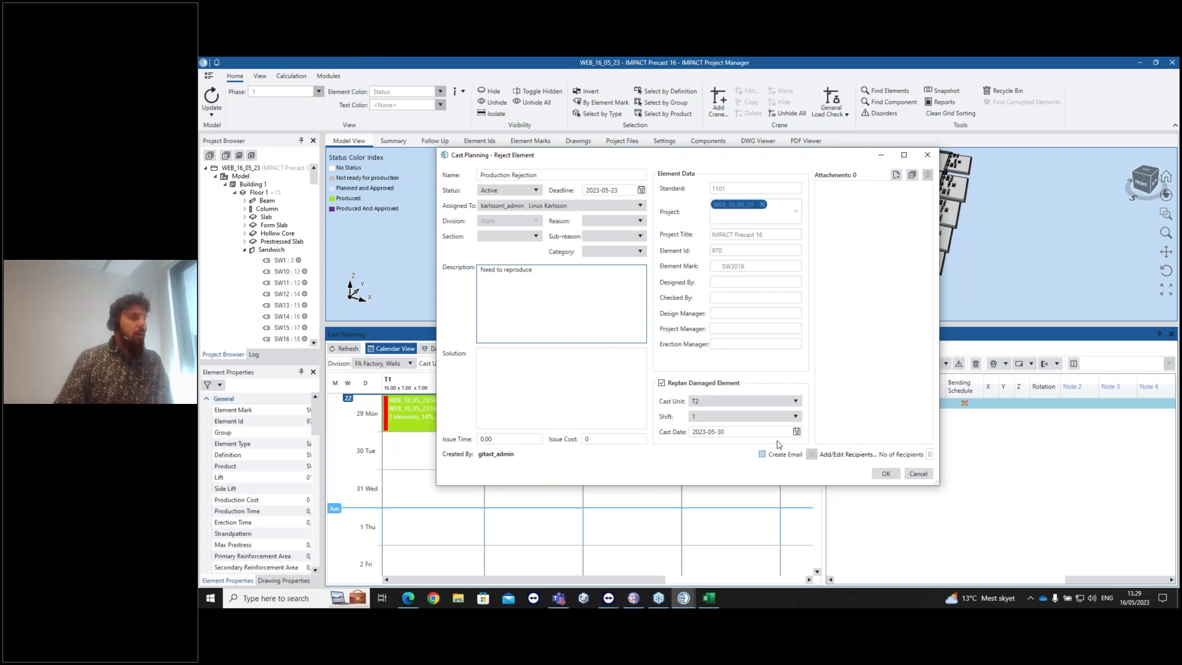
{"action": "left_click_drag", "start_coordinate": [702, 162], "coordinate": [918, 159]}
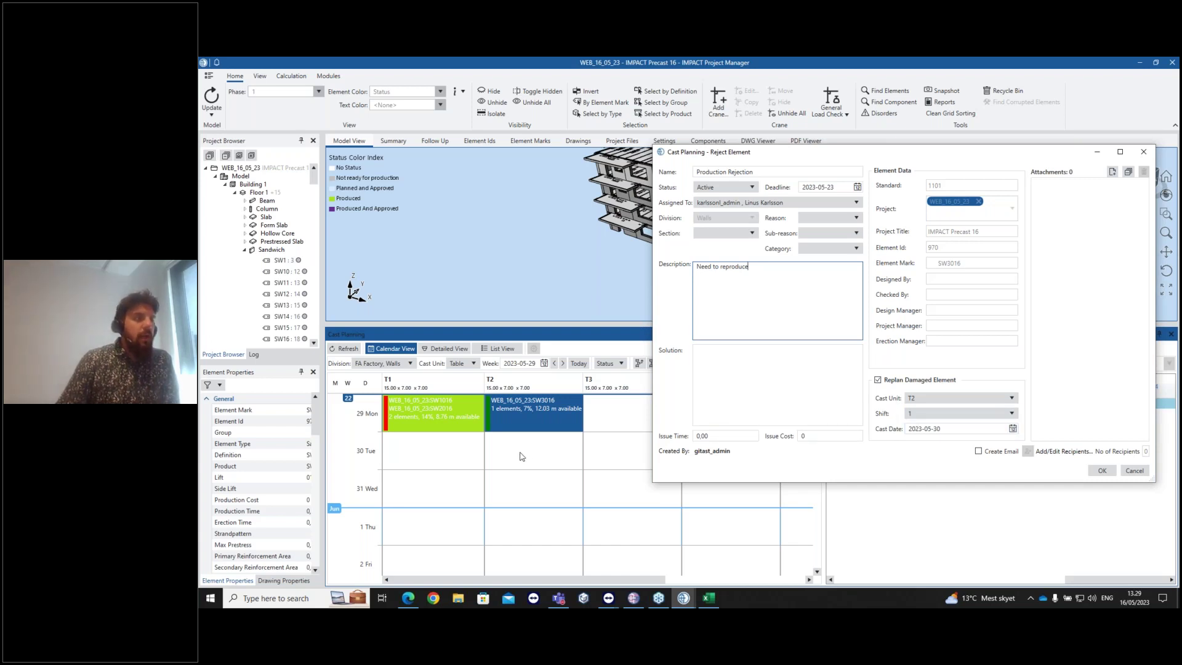
{"action": "left_click", "coordinate": [878, 380]}
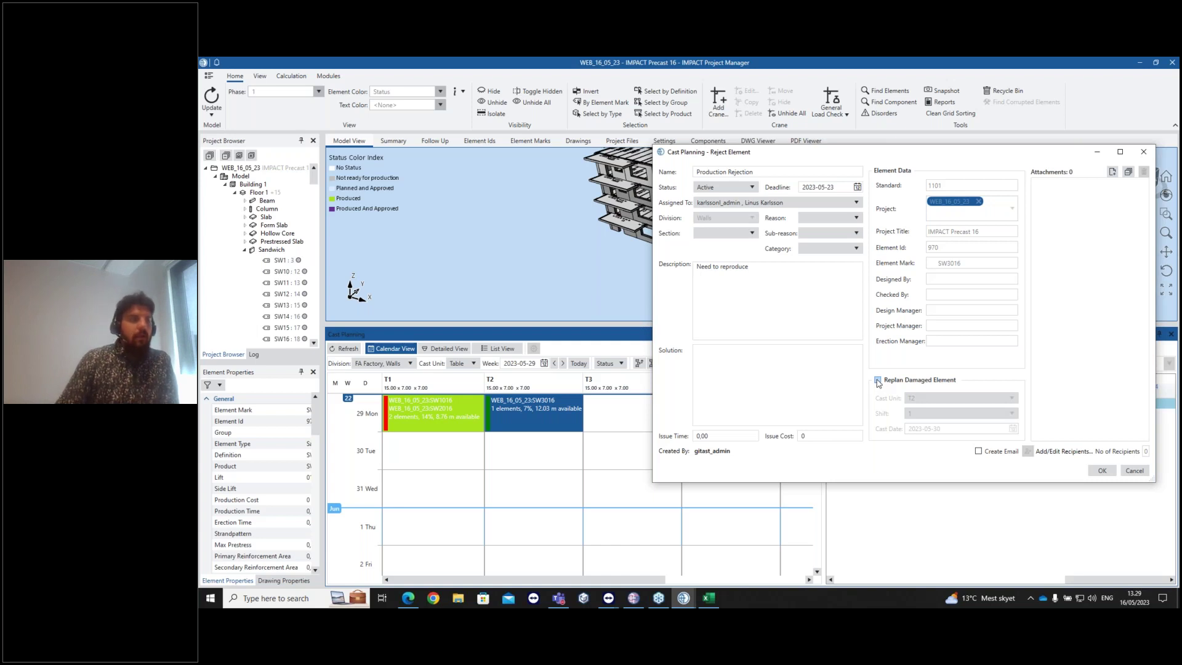
{"action": "left_click", "coordinate": [878, 381]}
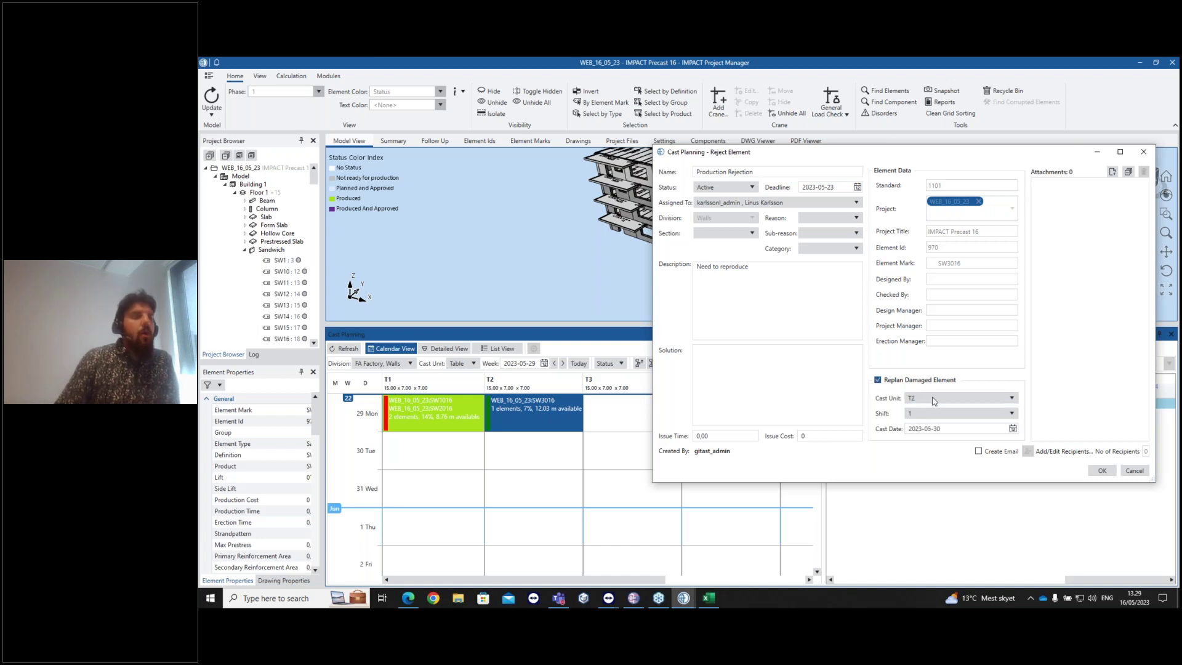
{"action": "left_click", "coordinate": [936, 398]}
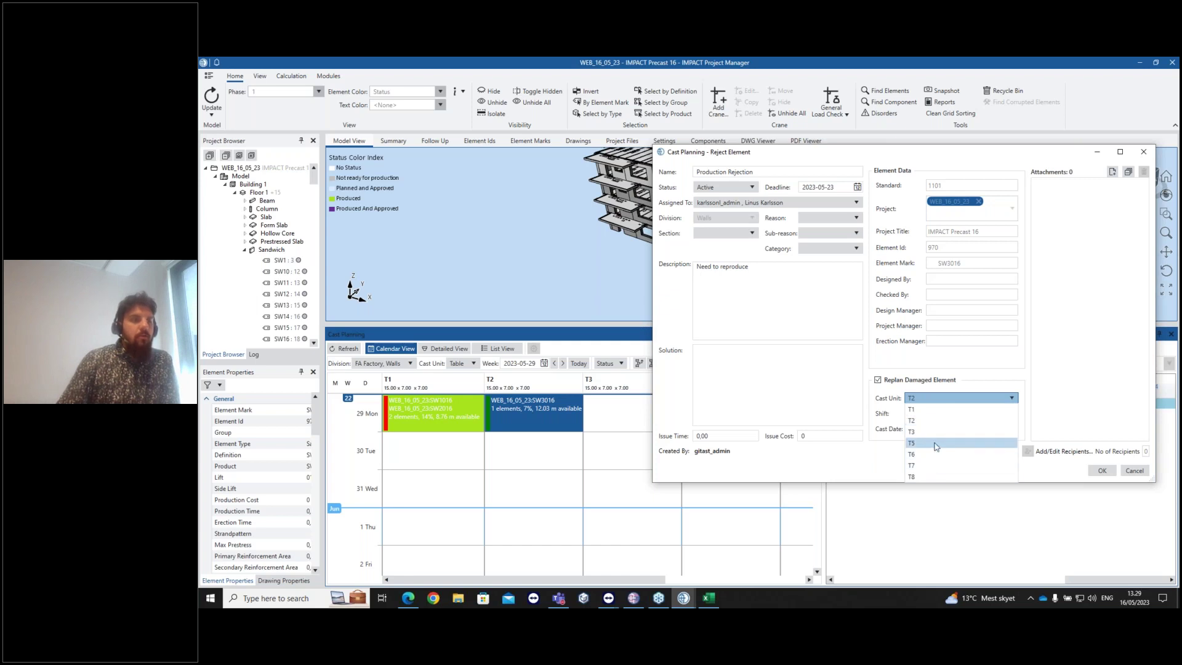
{"action": "left_click", "coordinate": [926, 398]}
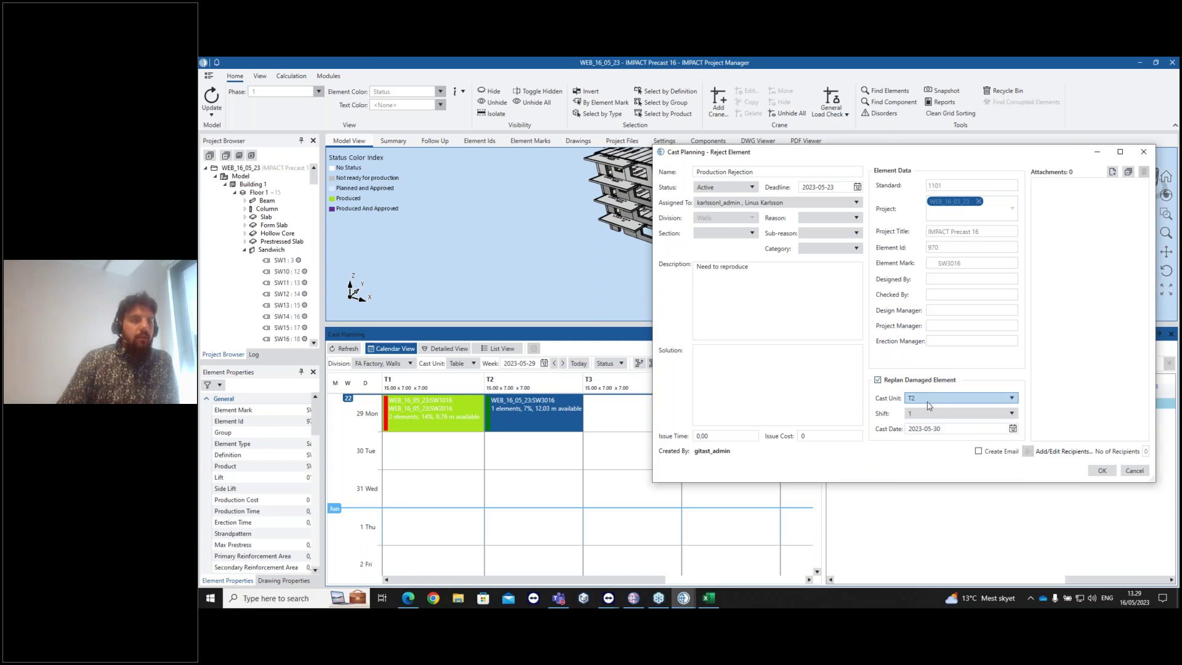
Enable e-mail notification and add a second recipient found through the user search
{"action": "left_click", "coordinate": [979, 451]}
{"action": "left_click", "coordinate": [1028, 452]}
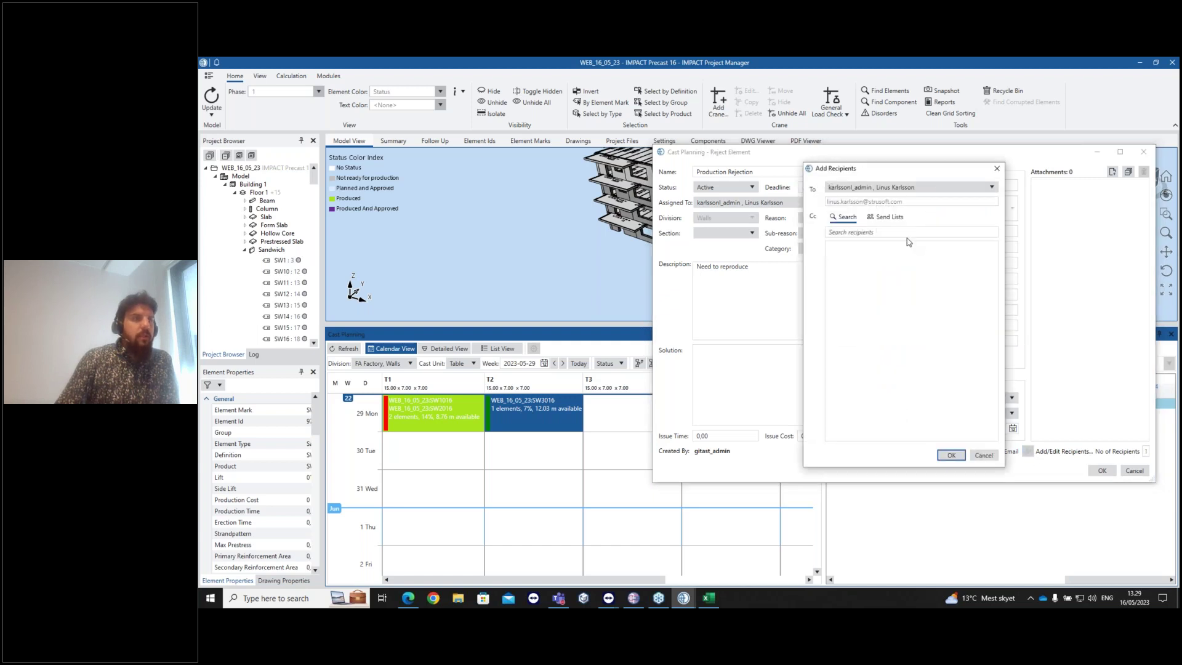
{"action": "left_click", "coordinate": [895, 217]}
{"action": "left_click", "coordinate": [847, 218]}
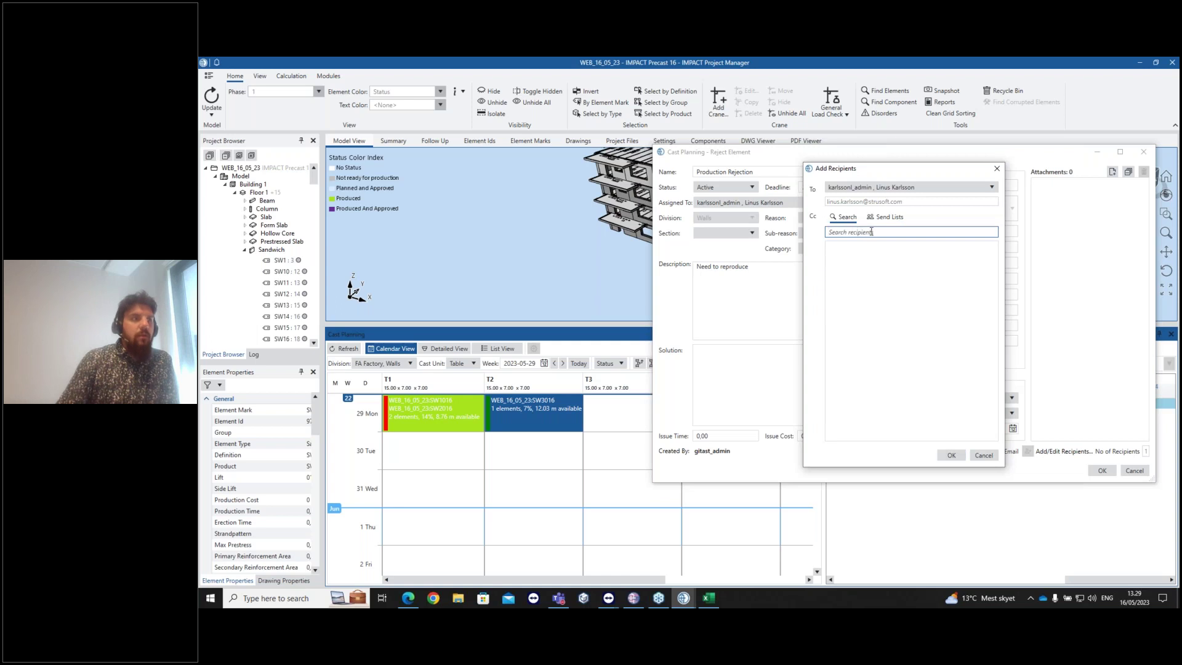
{"action": "type", "text": "thom"}
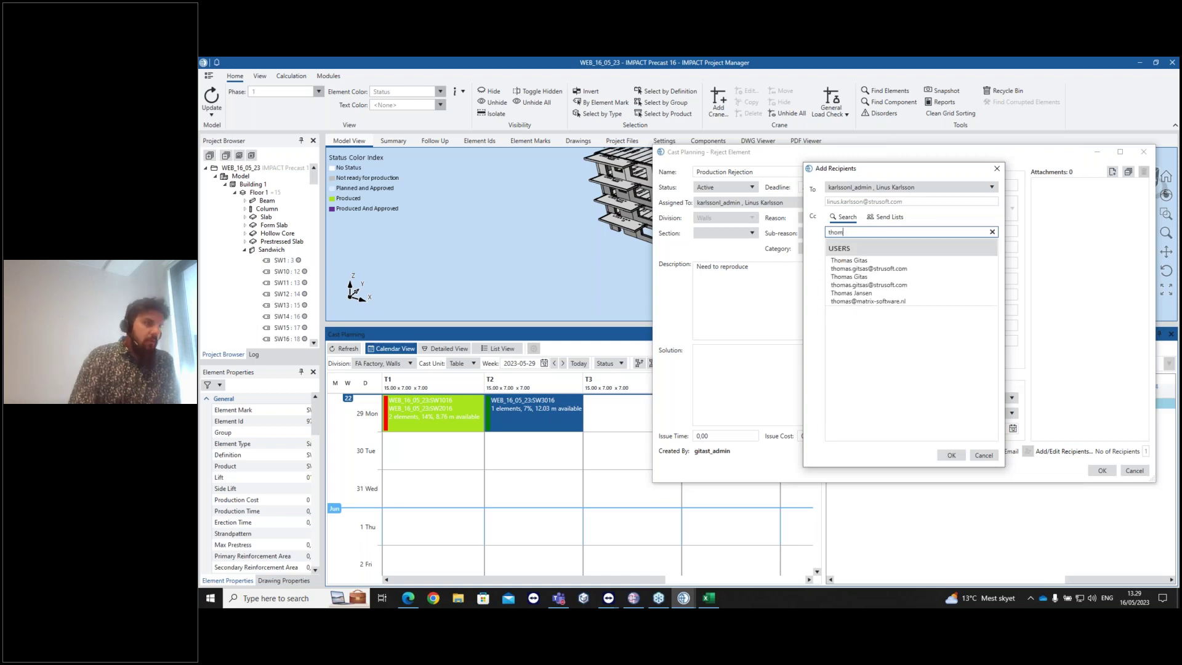
{"action": "left_click", "coordinate": [863, 262]}
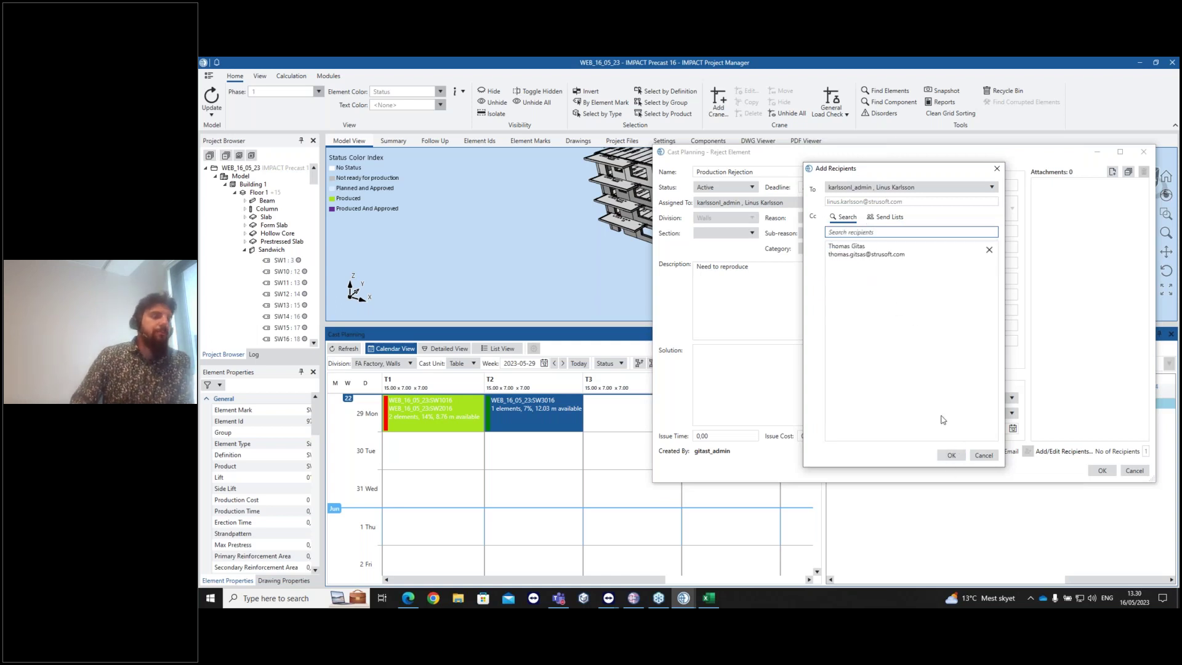
{"action": "left_click", "coordinate": [952, 455]}
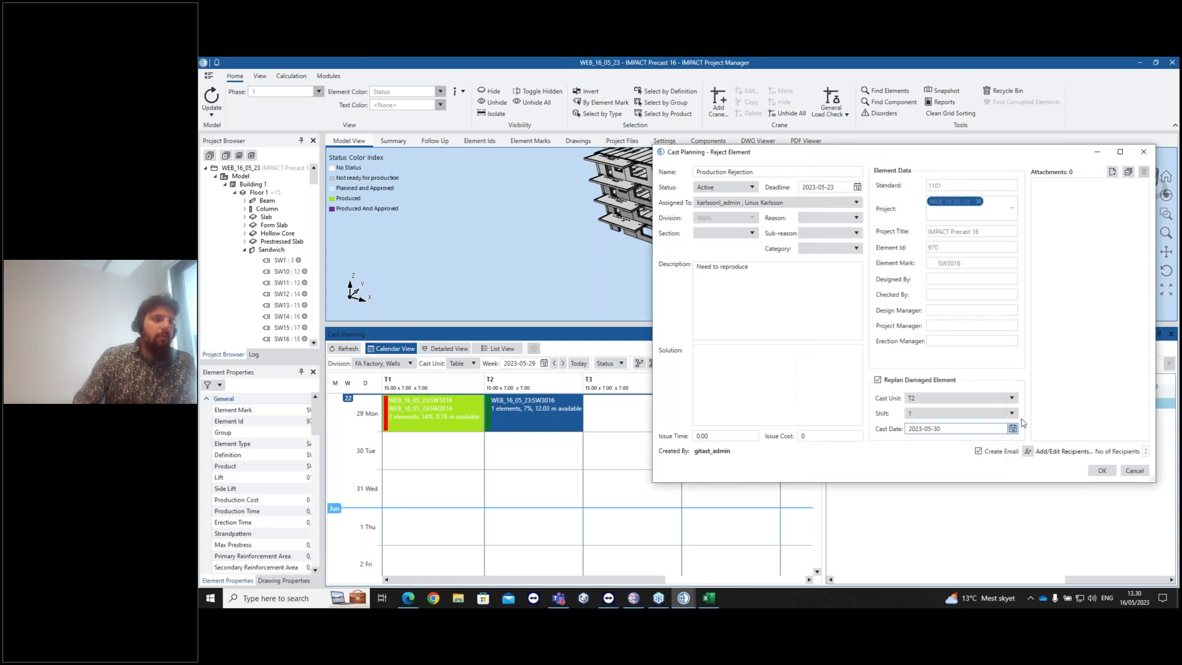
Attach the crack photo 1234.jpg from the Desktop Pics folder
{"action": "left_click", "coordinate": [1112, 172]}
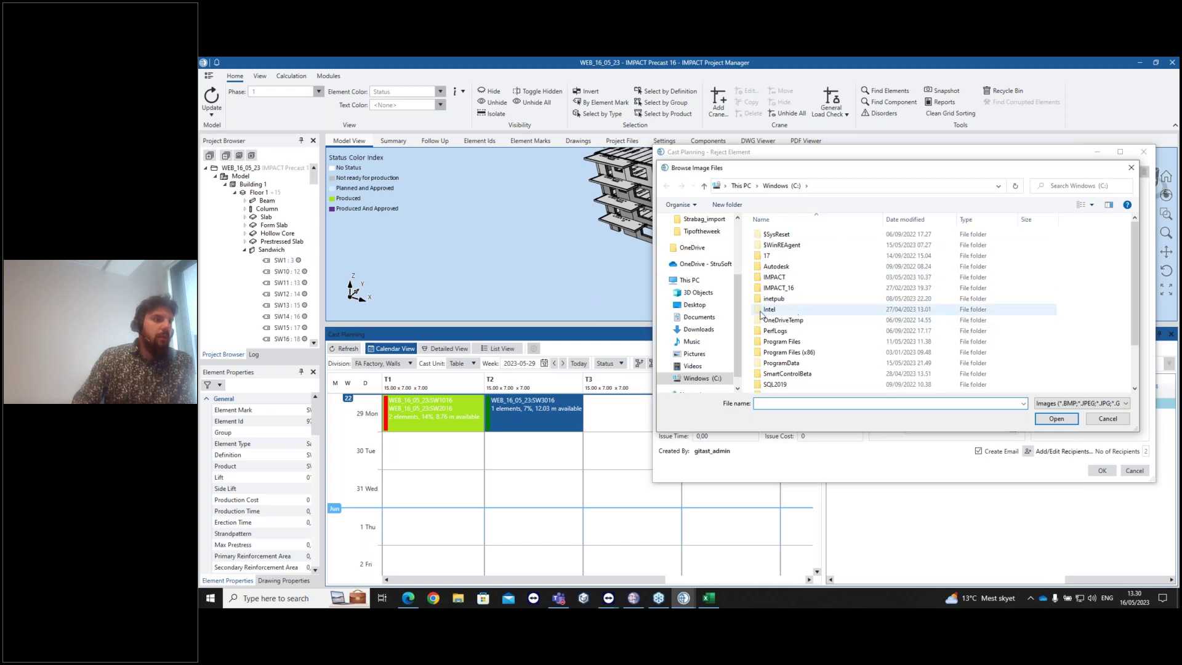
{"action": "left_click", "coordinate": [694, 304]}
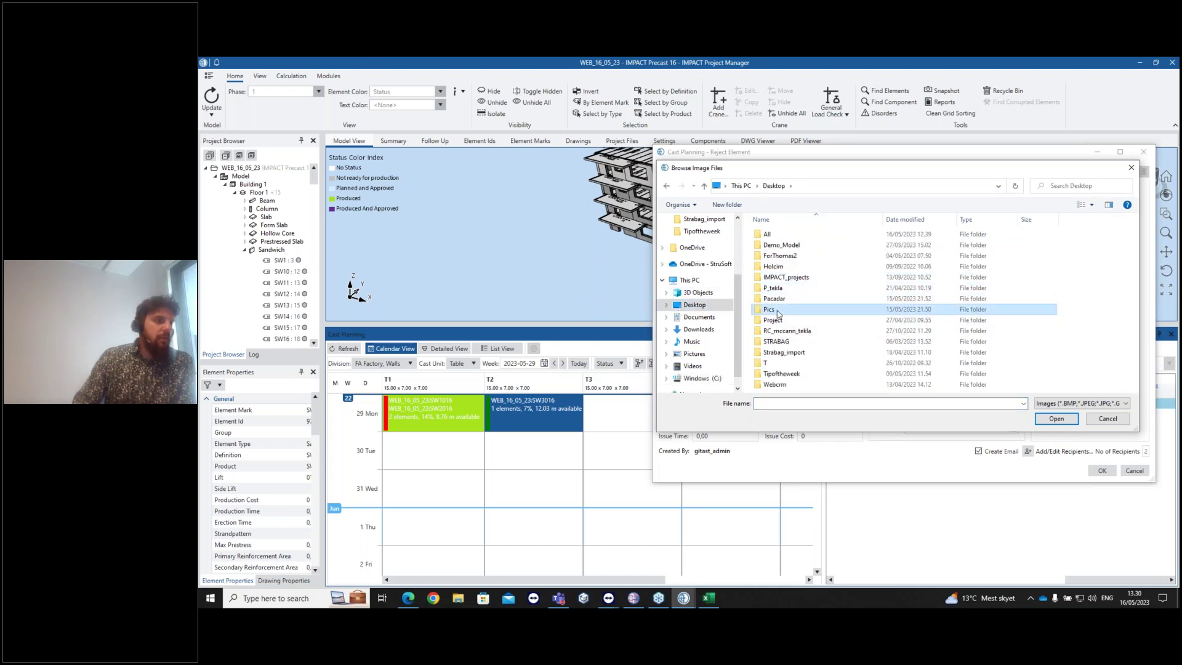
{"action": "double_click", "coordinate": [770, 310]}
{"action": "left_click", "coordinate": [827, 256]}
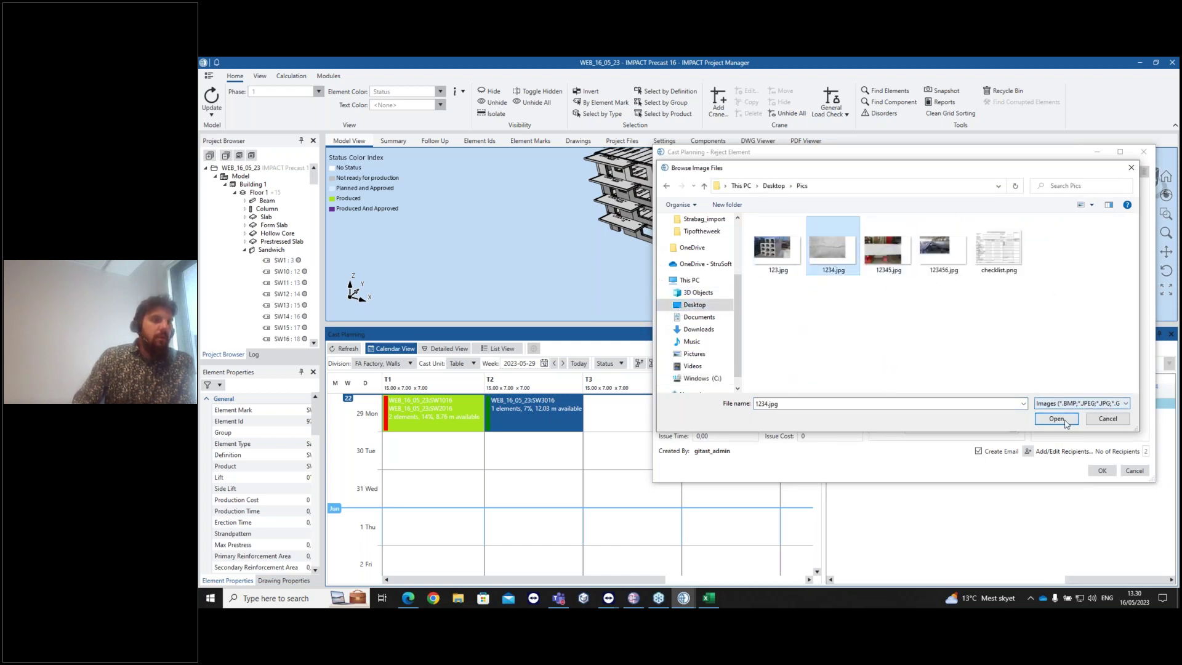
{"action": "left_click", "coordinate": [1057, 419]}
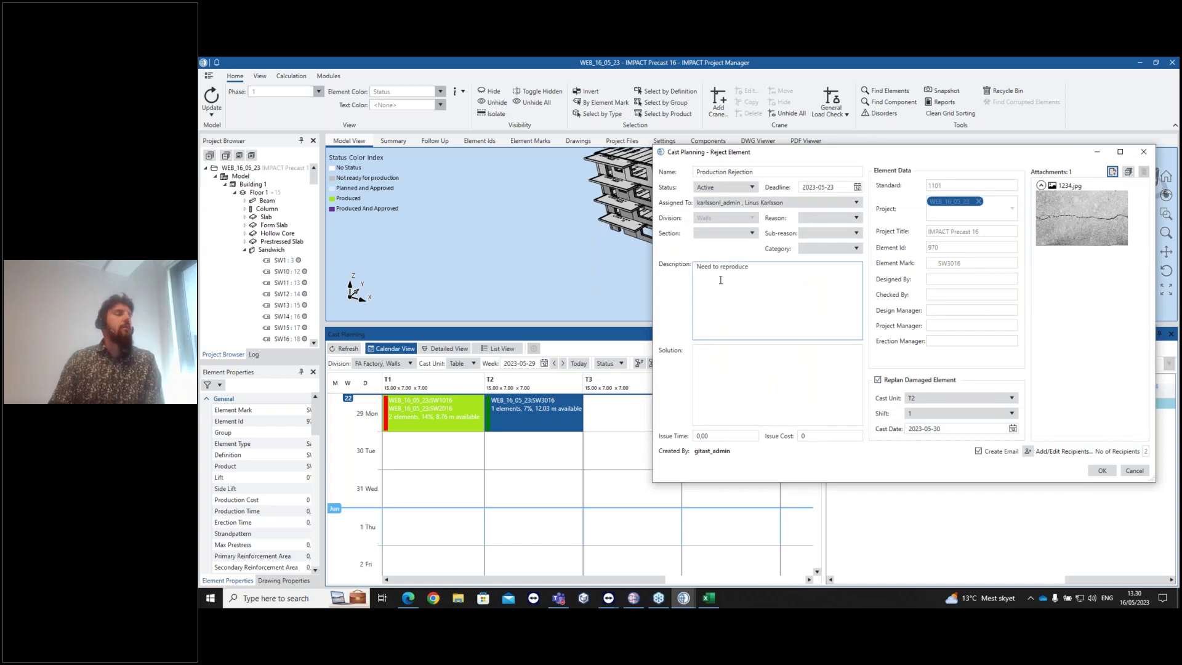
Save the rejection so SW3016 is replanned as cast 4368 on T2 on 30 May
{"action": "left_click", "coordinate": [1103, 471]}
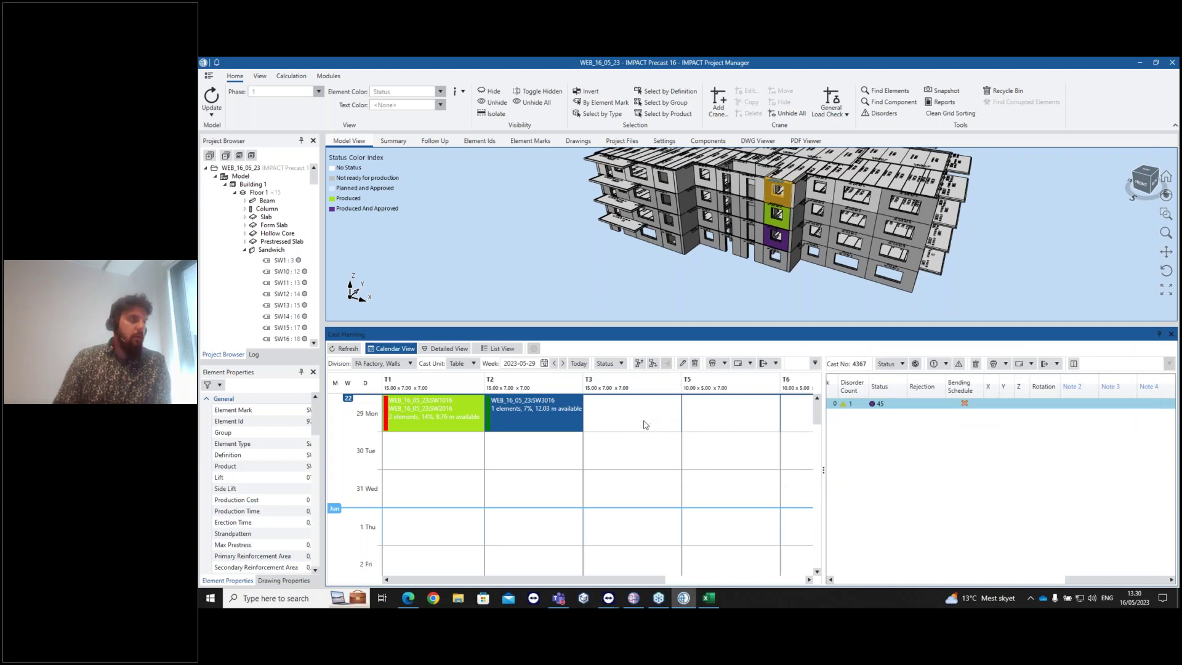
{"action": "left_click_drag", "start_coordinate": [551, 431], "coordinate": [531, 448]}
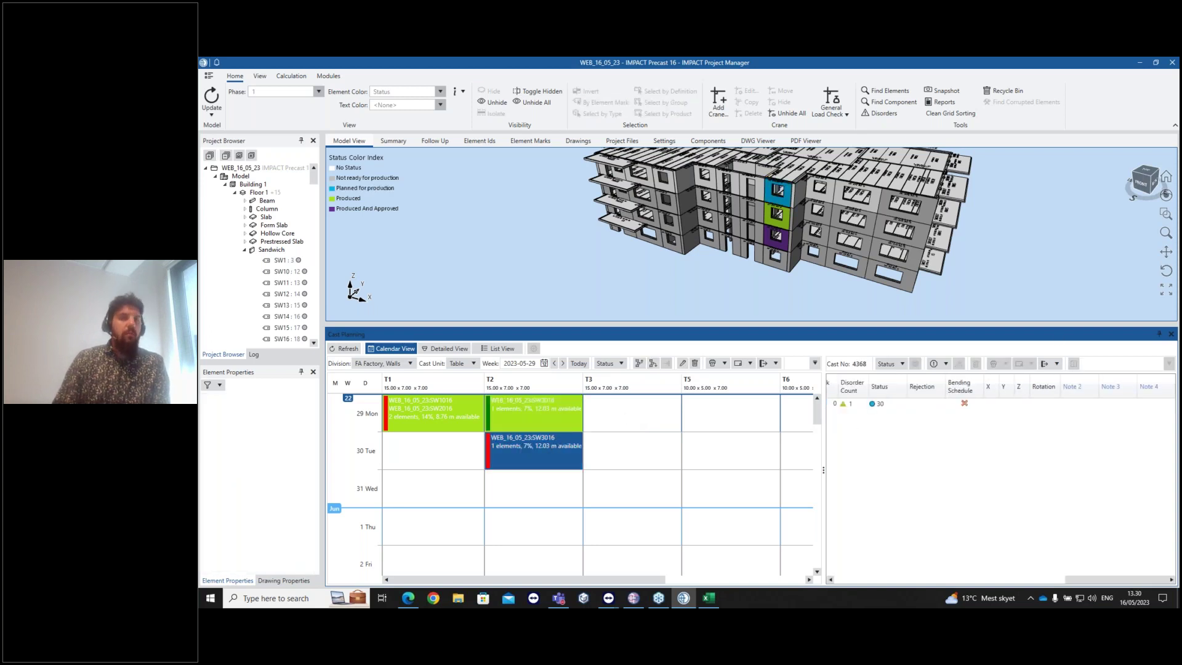
{"action": "left_click", "coordinate": [409, 598]}
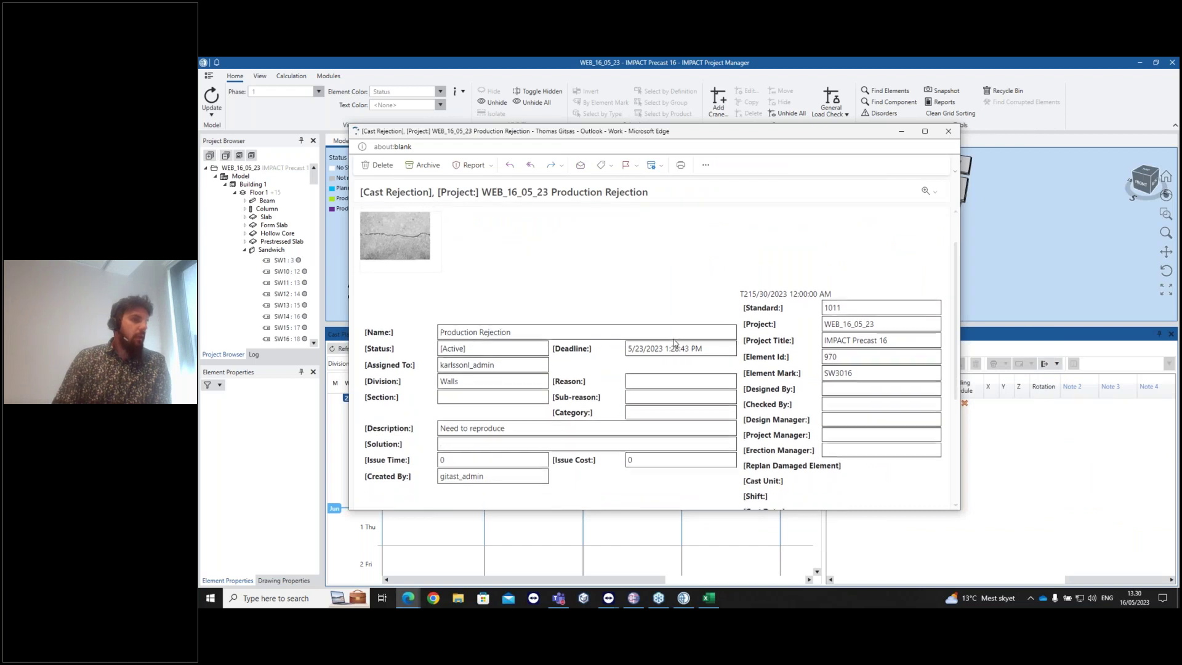
{"action": "left_click", "coordinate": [396, 283]}
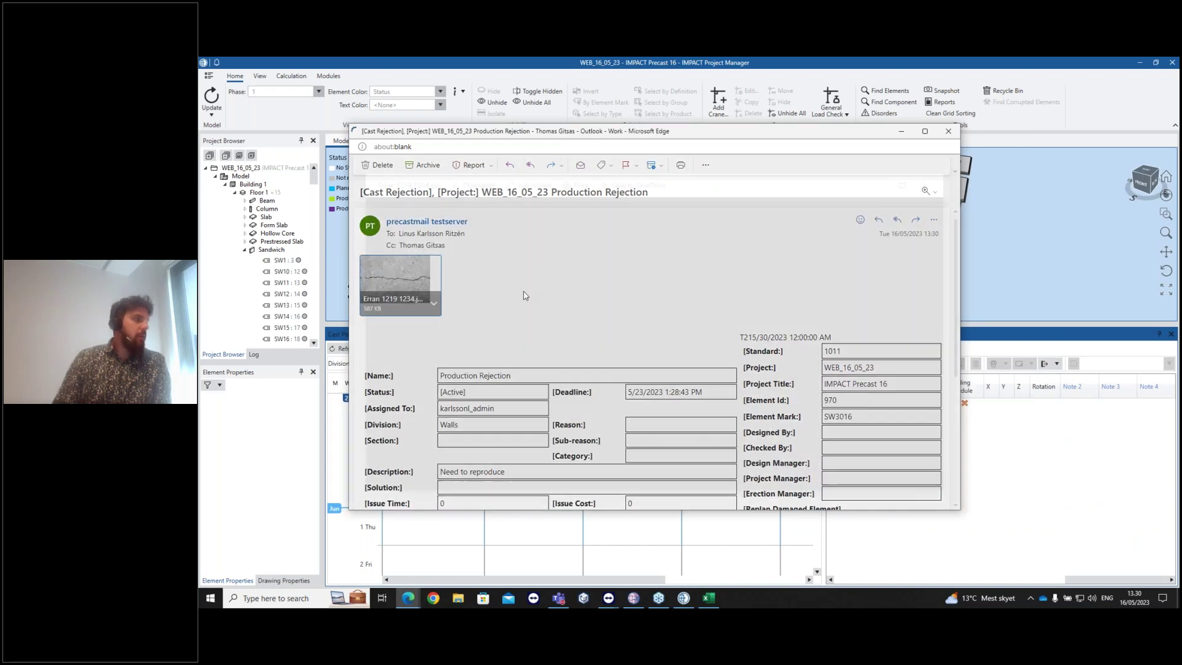
{"action": "left_click", "coordinate": [926, 187]}
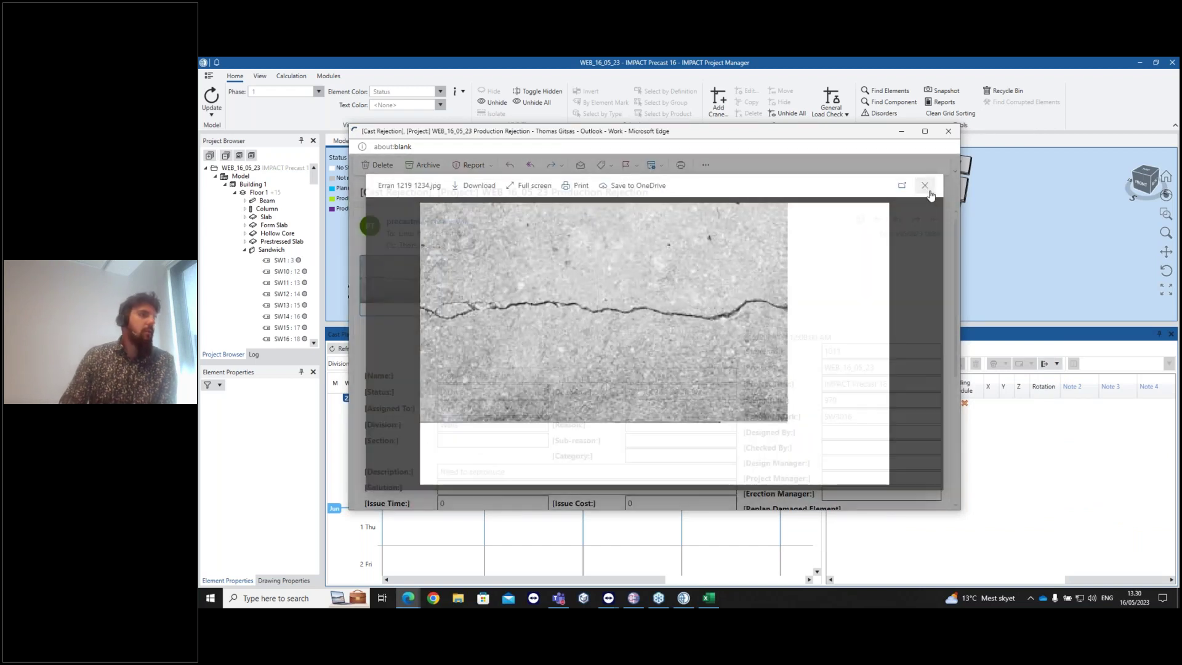
{"action": "scroll", "coordinate": [617, 323], "scroll_direction": "down", "scroll_amount": 3}
{"action": "scroll", "coordinate": [617, 323], "scroll_direction": "up", "scroll_amount": 5}
{"action": "left_click", "coordinate": [947, 133]}
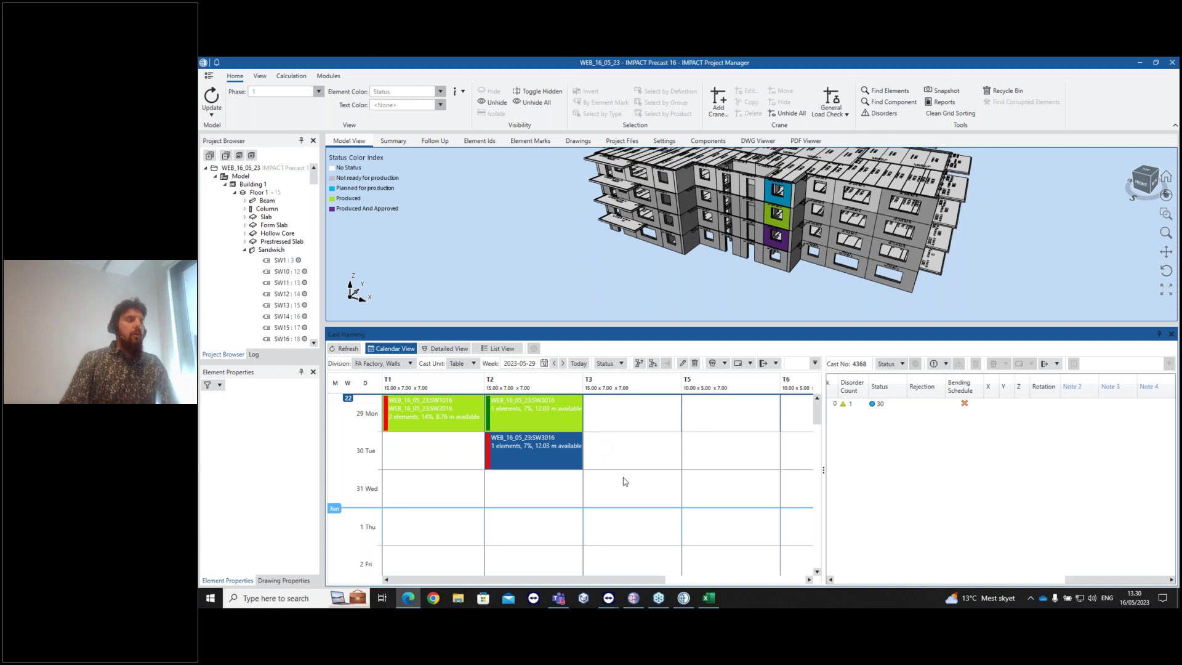
Inspect the 30 Tue slots and the SW3016 element row in replanned cast 4368
{"action": "left_click", "coordinate": [644, 463]}
{"action": "left_click", "coordinate": [558, 466]}
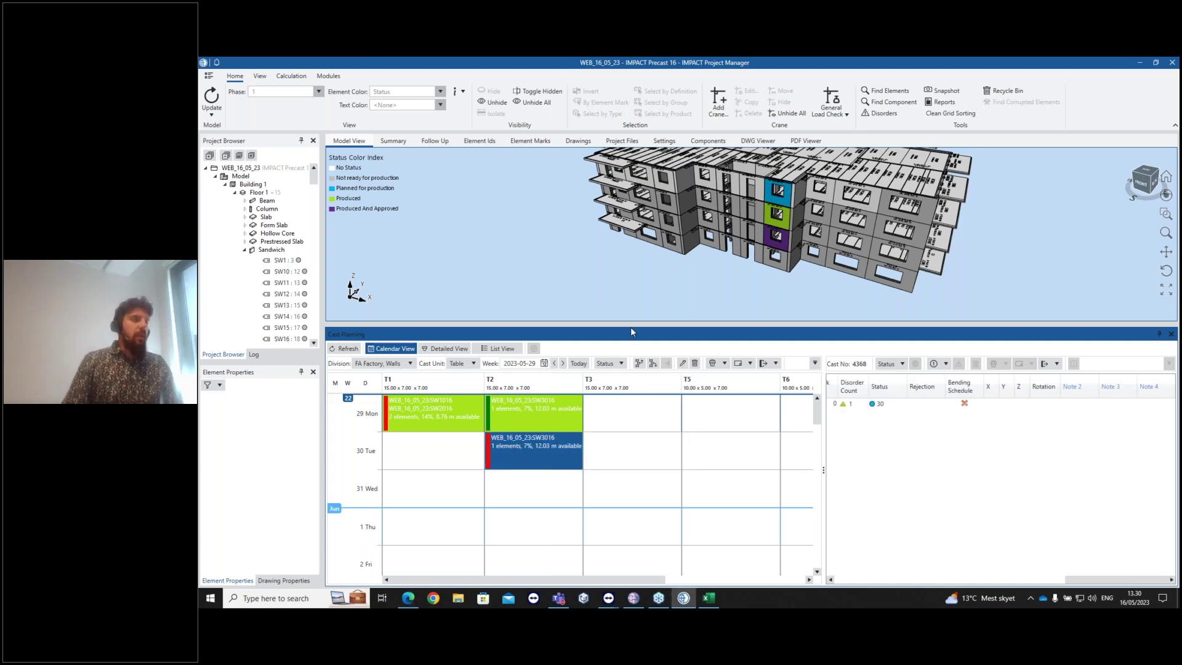
{"action": "left_click", "coordinate": [580, 486]}
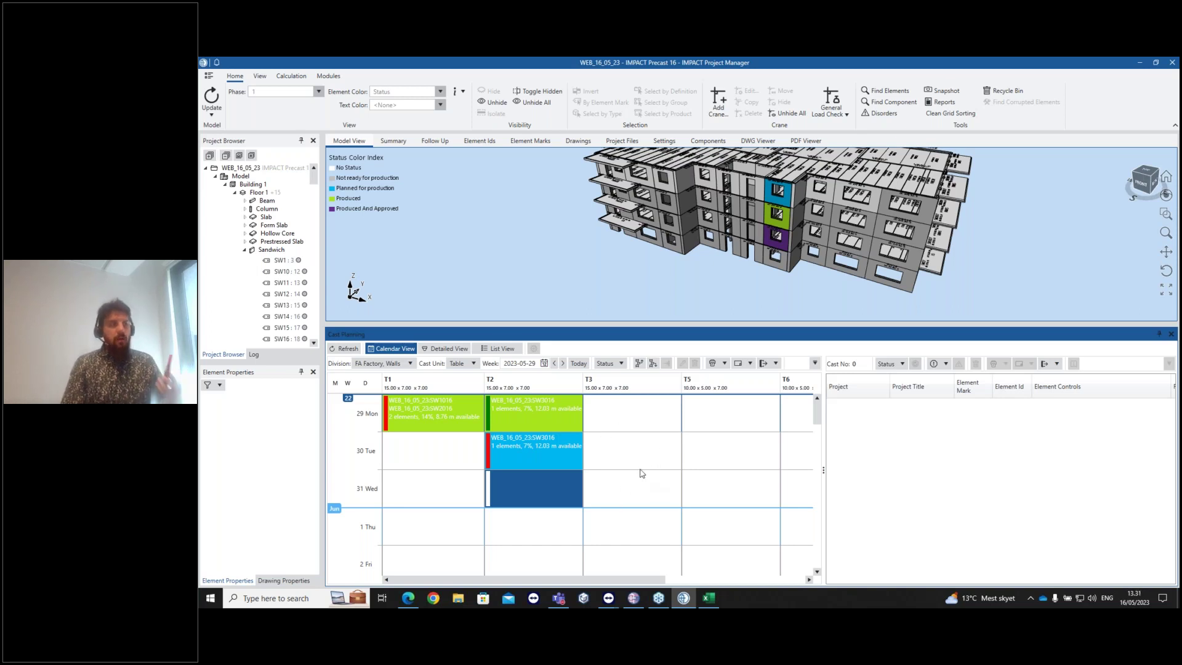
{"action": "left_click", "coordinate": [576, 436]}
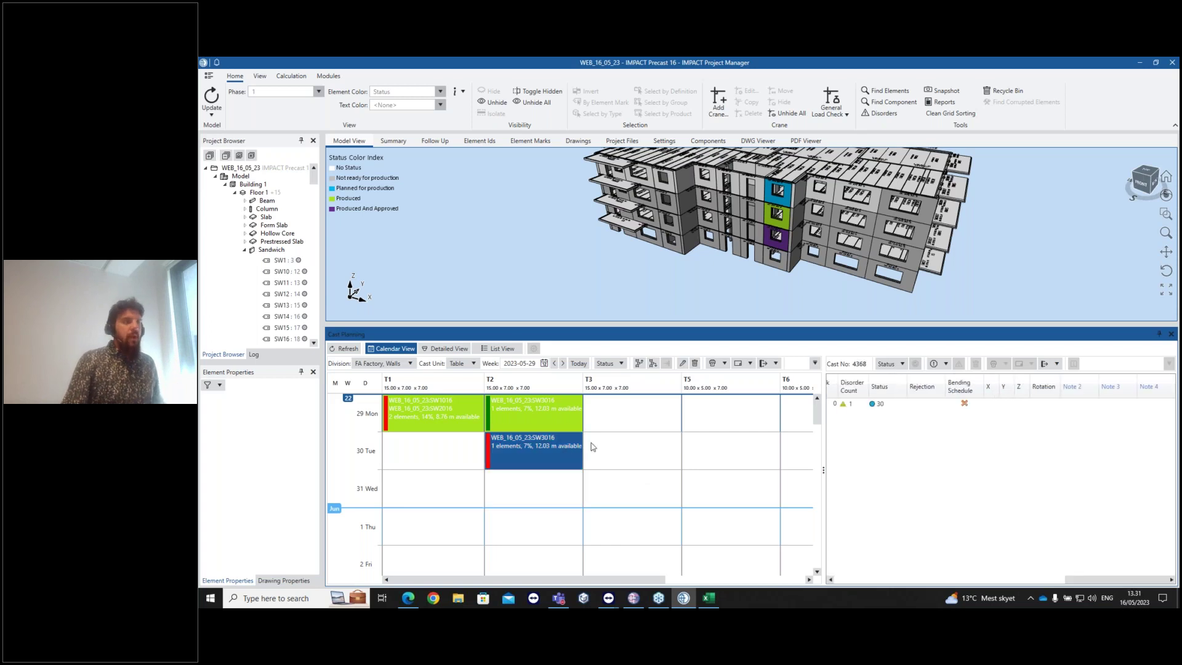
{"action": "left_click", "coordinate": [888, 405]}
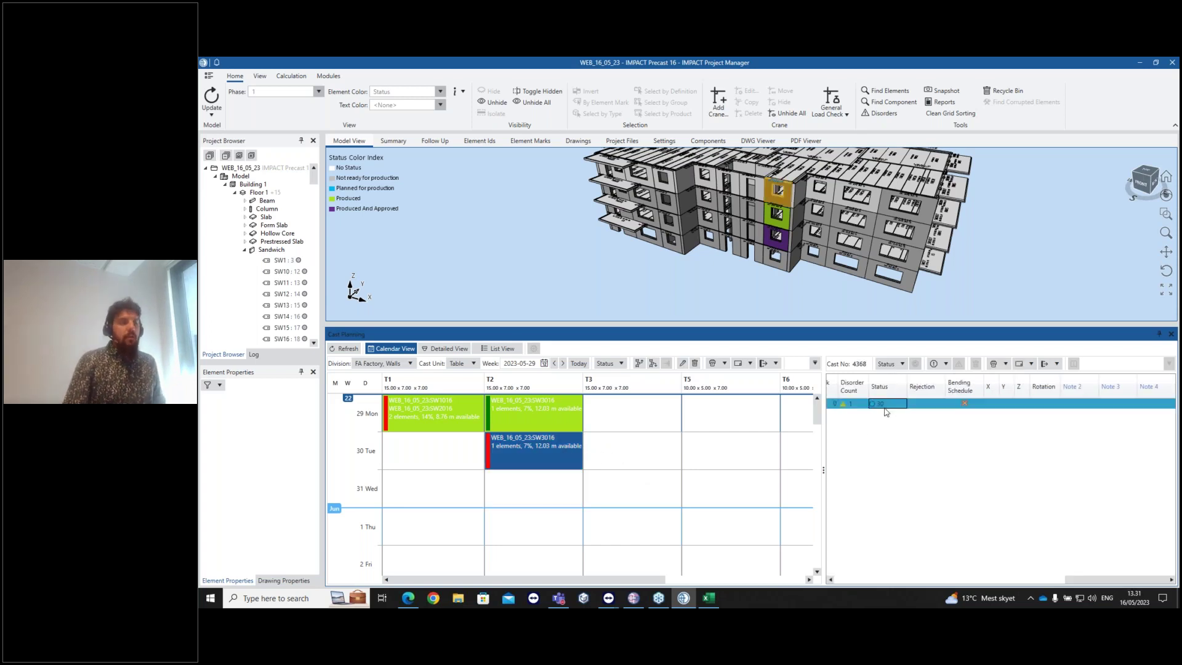
{"action": "left_click_drag", "start_coordinate": [1078, 585], "coordinate": [877, 582]}
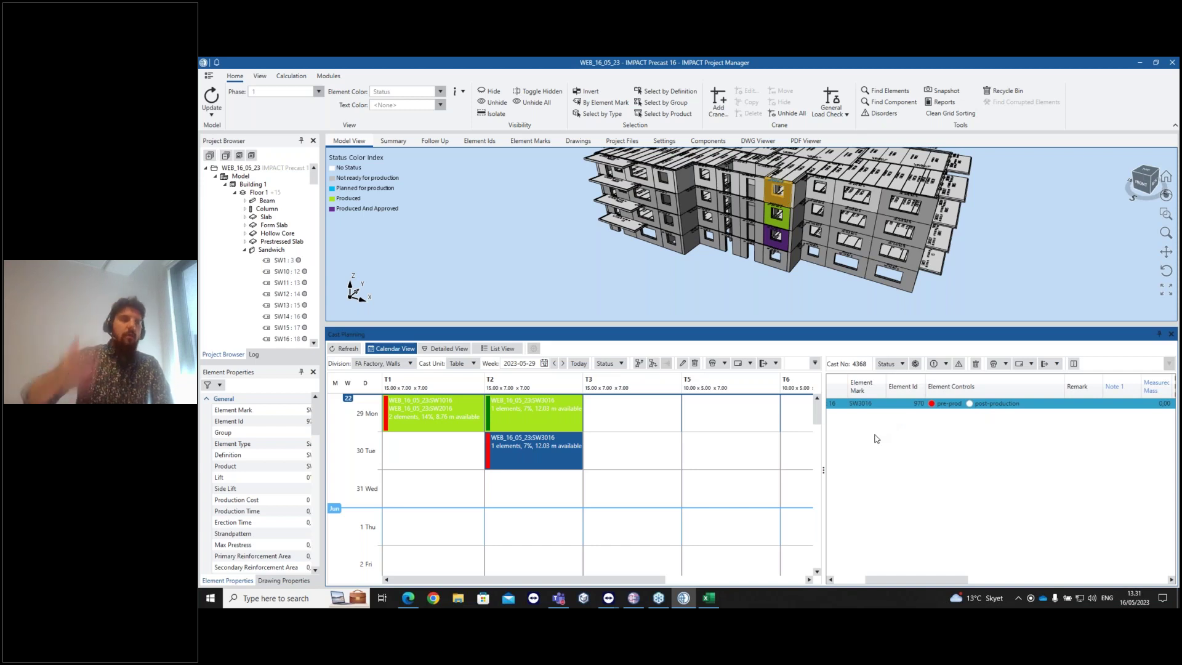
{"action": "left_click", "coordinate": [530, 475]}
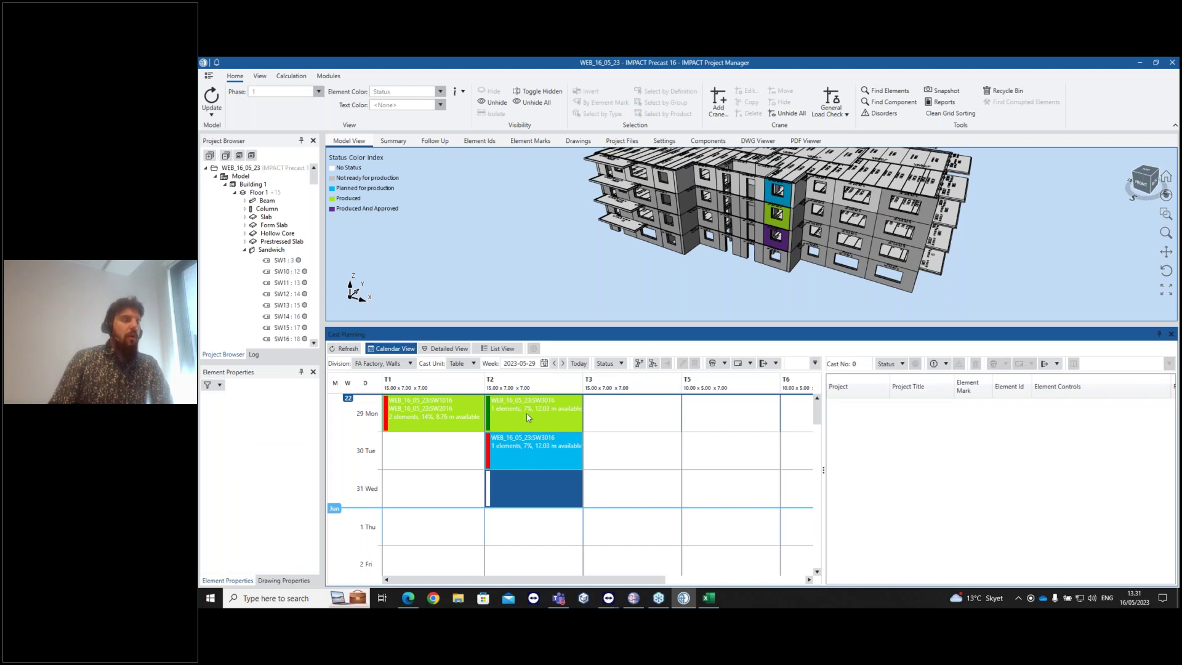
Recheck the 29 Mon and 30 Tue T2 casts, then switch to Resource Manager
{"action": "left_click", "coordinate": [559, 414]}
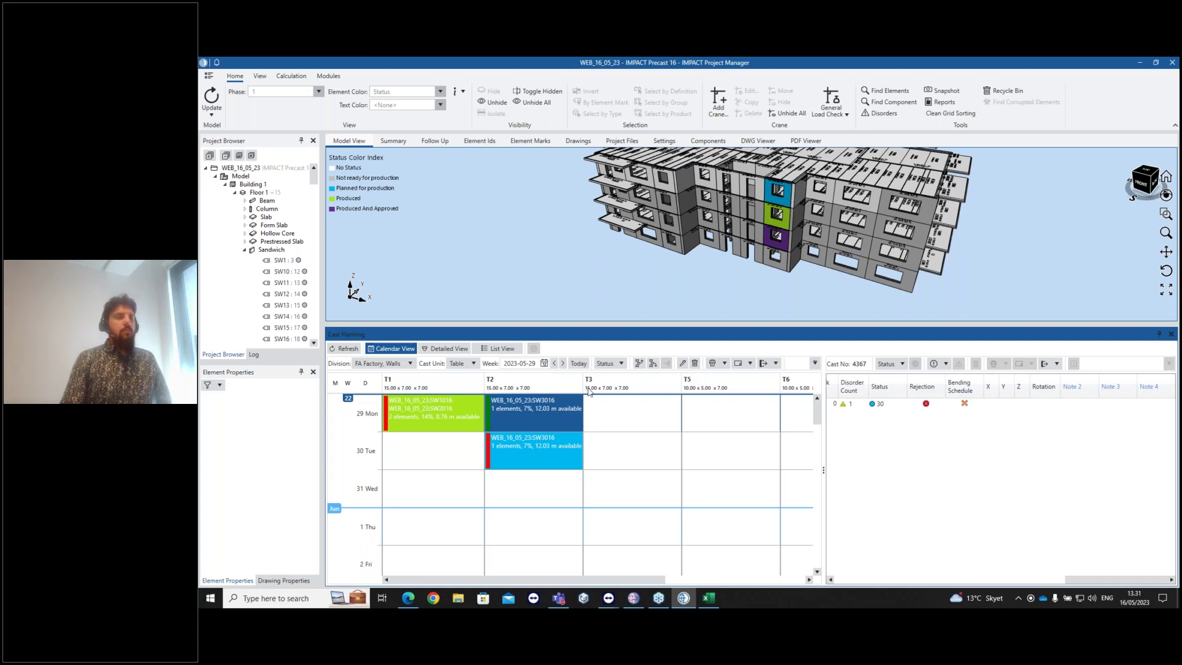
{"action": "left_click", "coordinate": [565, 448]}
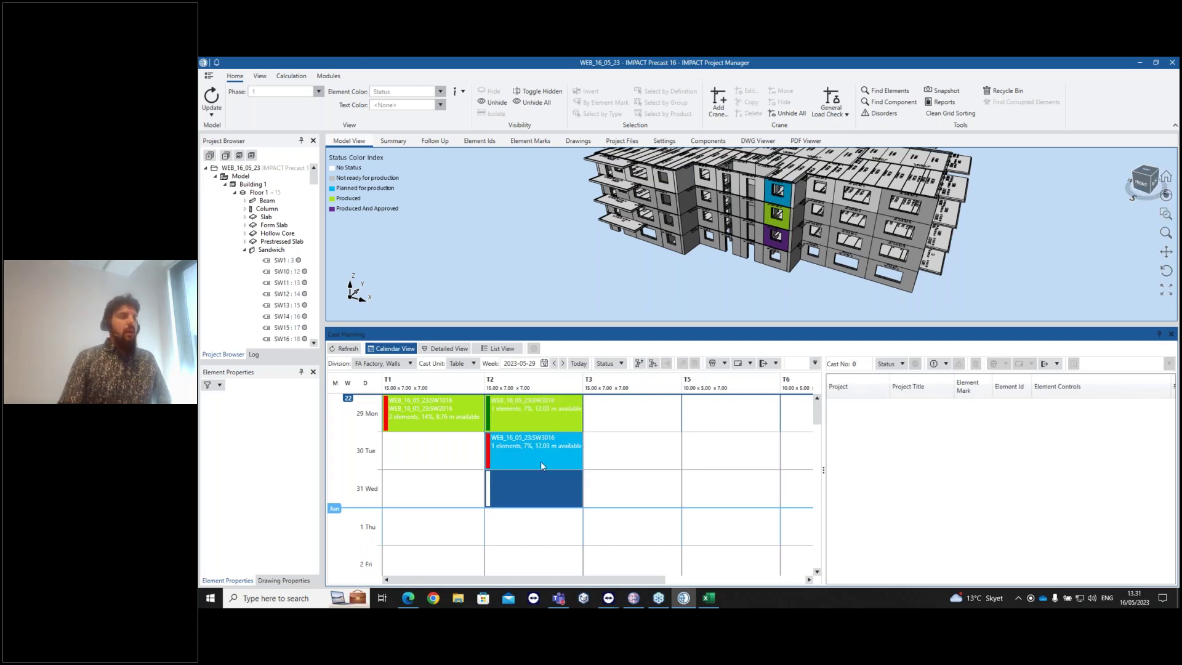
{"action": "left_click", "coordinate": [534, 417]}
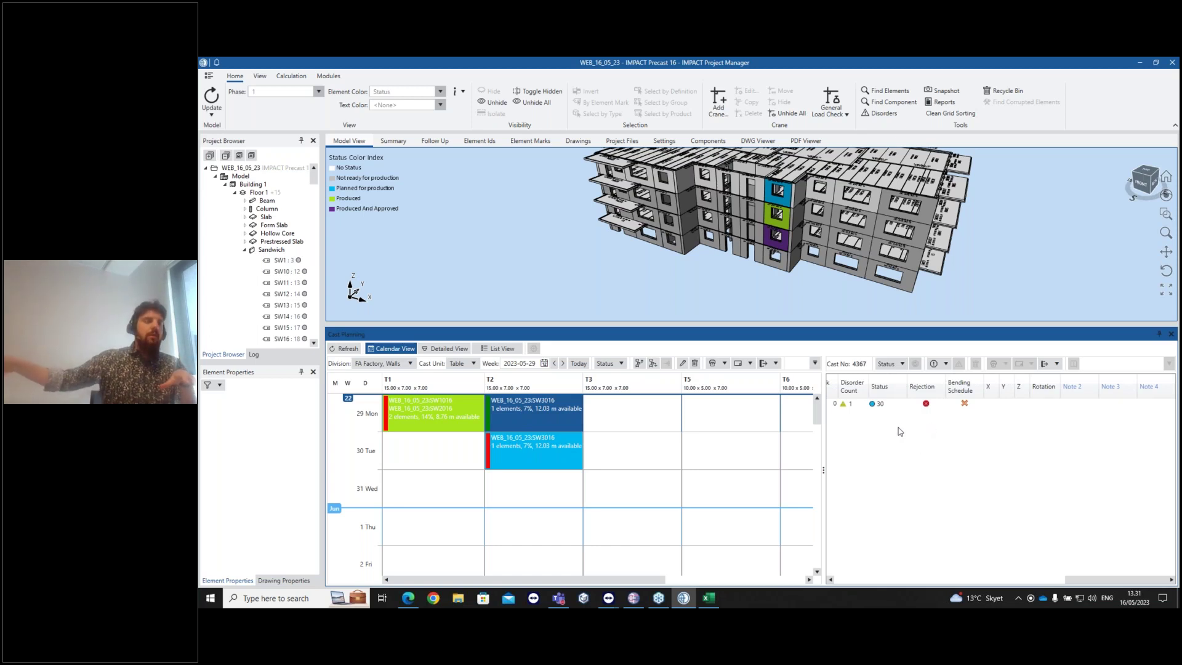
{"action": "left_click", "coordinate": [563, 457]}
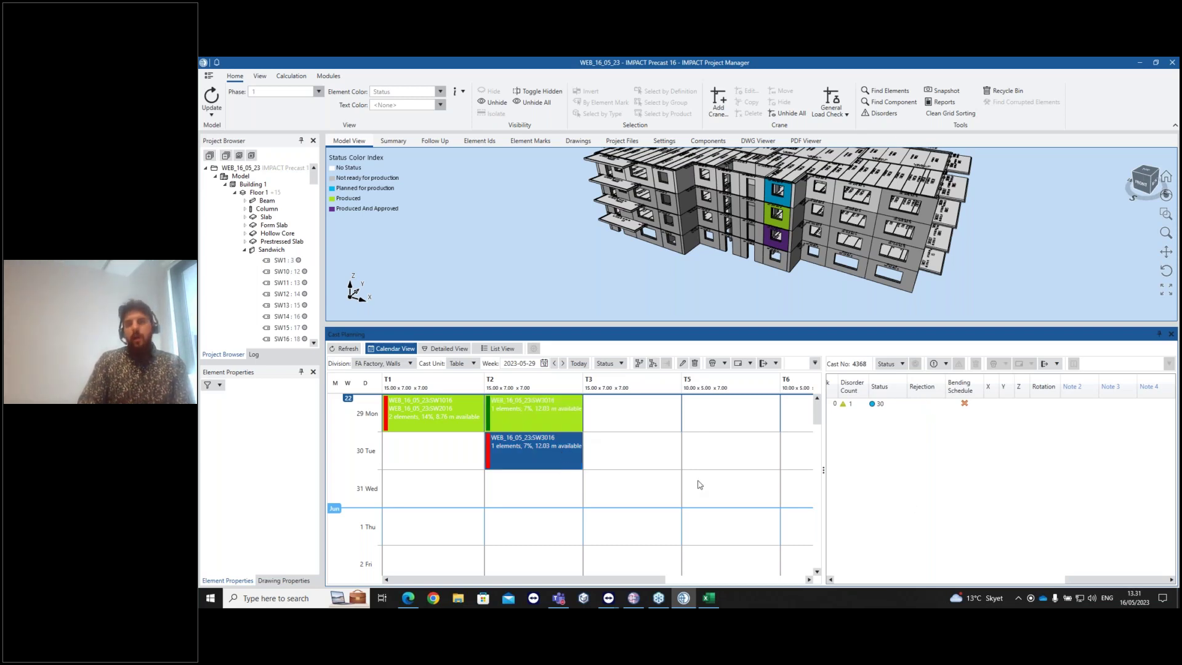
{"action": "left_click", "coordinate": [634, 598]}
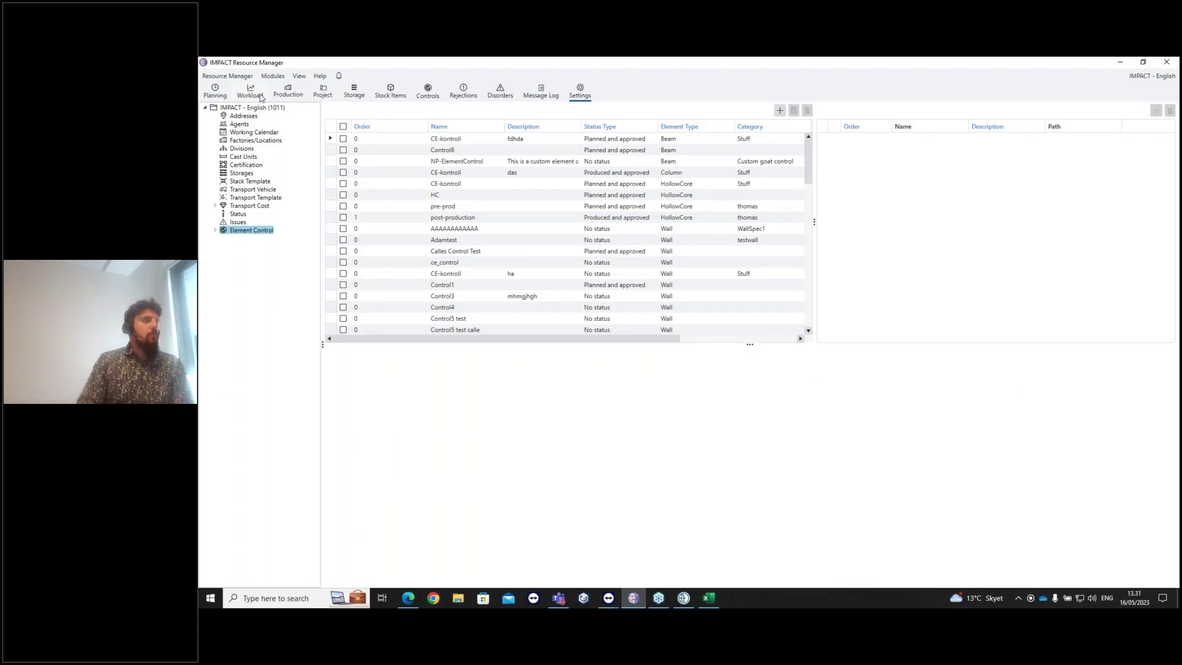
Show the Workload module as a chart measured by Element Count
{"action": "left_click", "coordinate": [250, 93]}
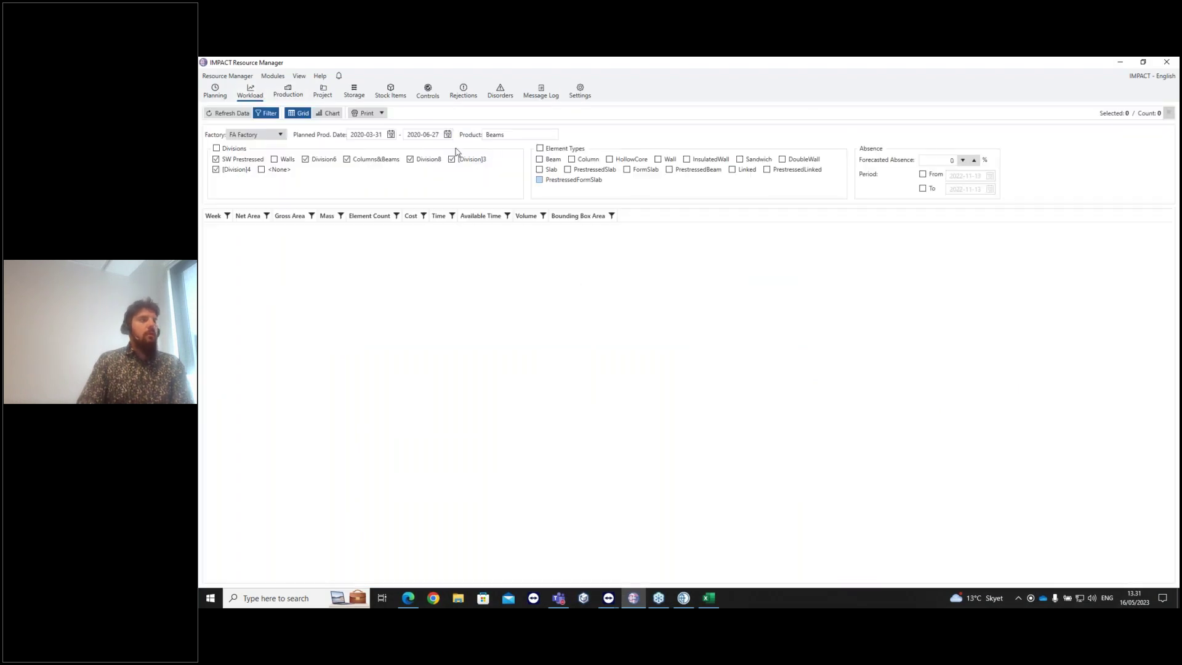
{"action": "left_click", "coordinate": [333, 113]}
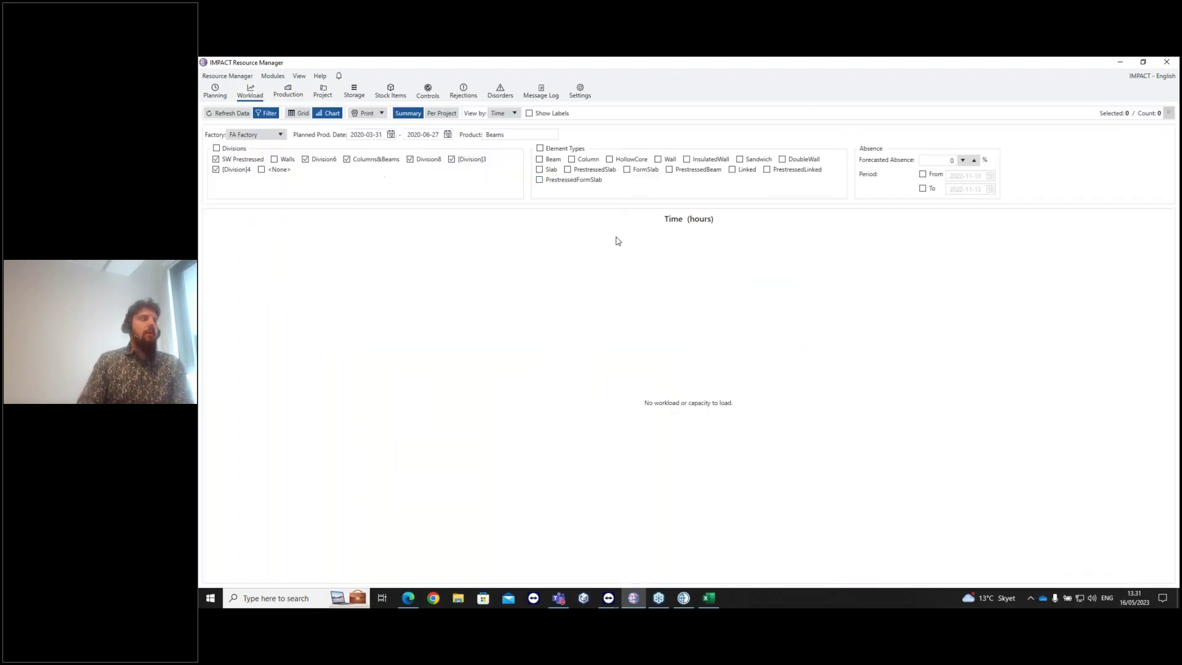
{"action": "left_click", "coordinate": [502, 114]}
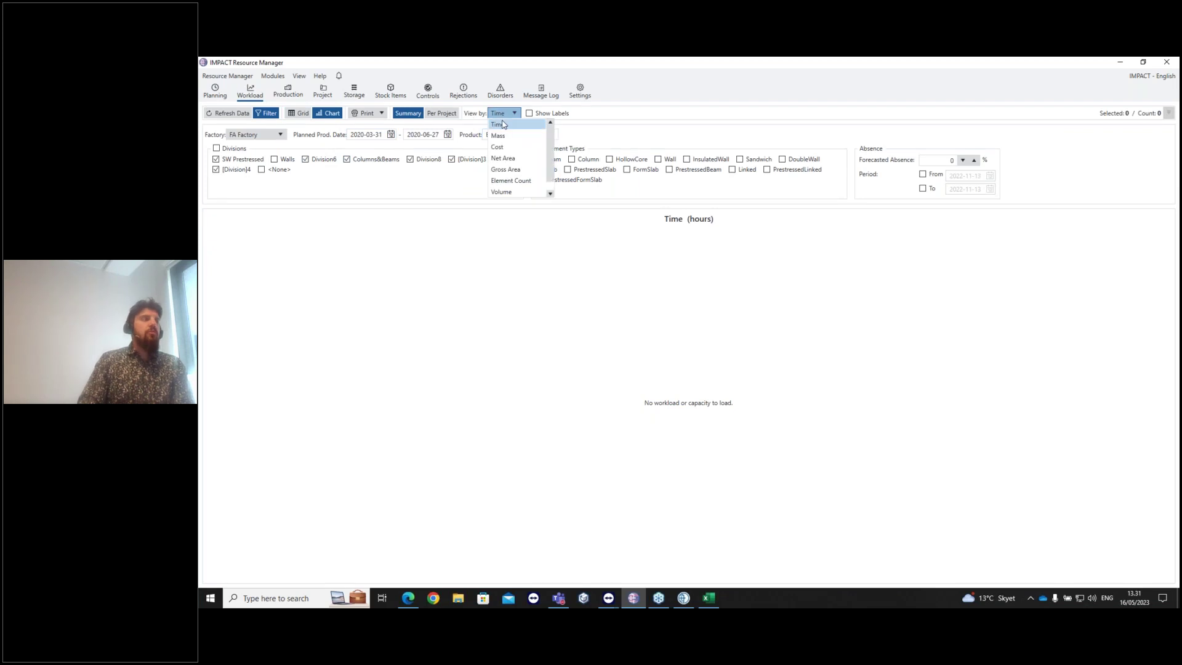
{"action": "left_click", "coordinate": [515, 161]}
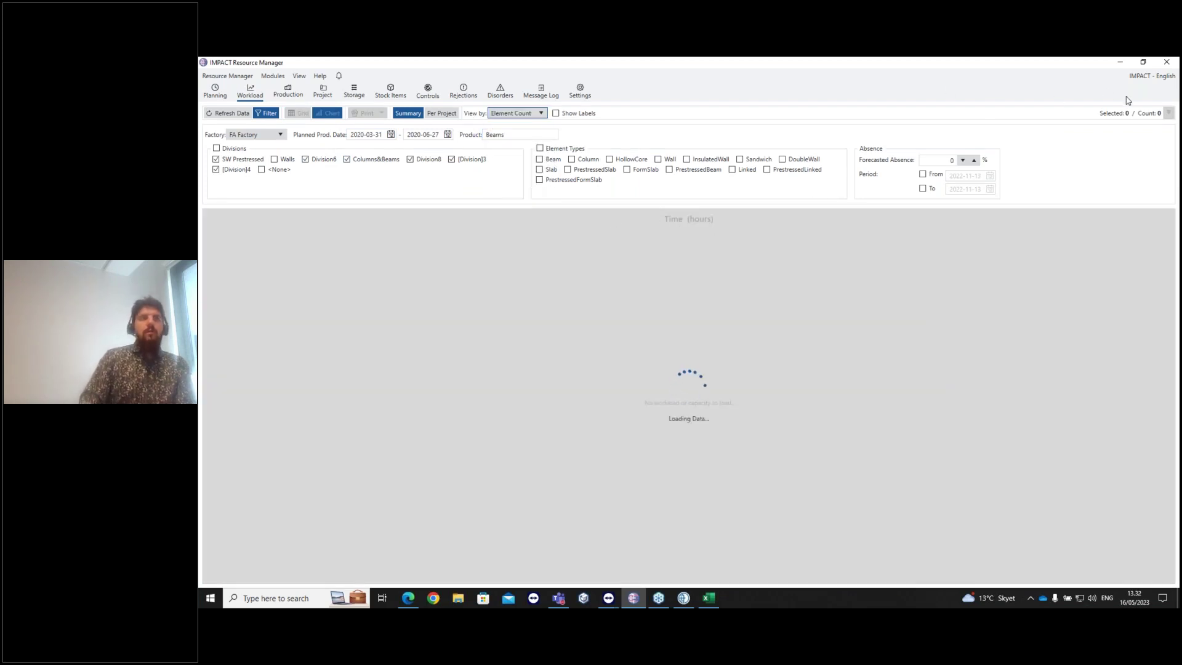
Bring Resource Manager back to its Settings and view the Element Control list and issue reasons
{"action": "left_click", "coordinate": [1122, 62]}
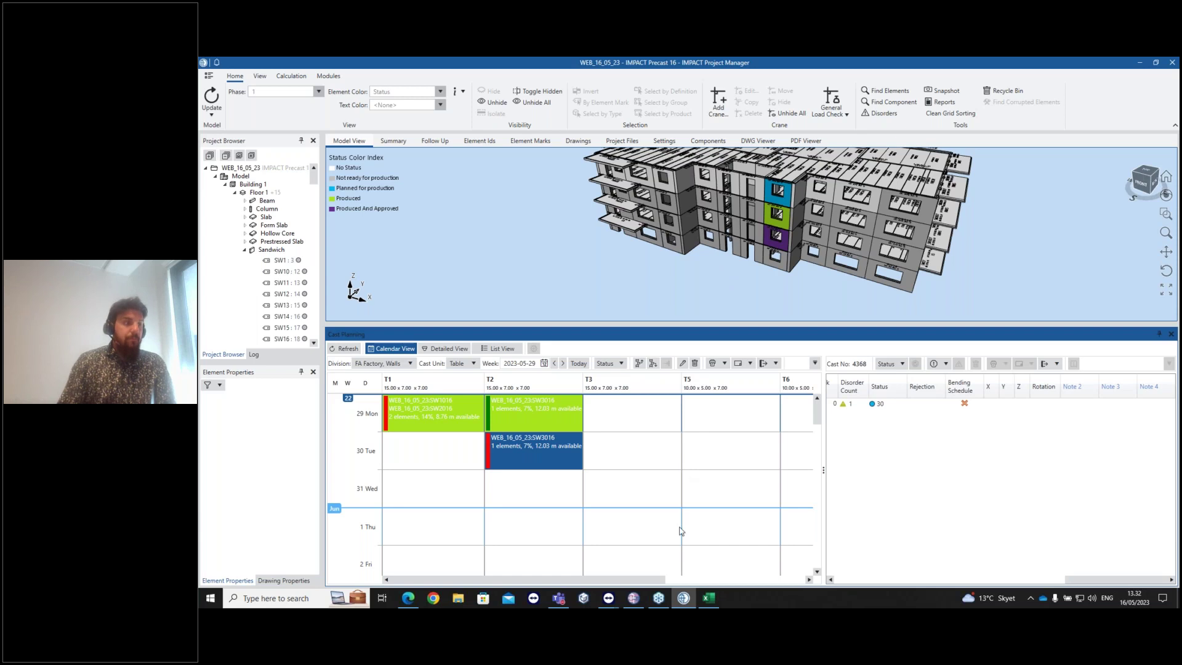
{"action": "left_click", "coordinate": [634, 598]}
{"action": "left_click", "coordinate": [580, 92]}
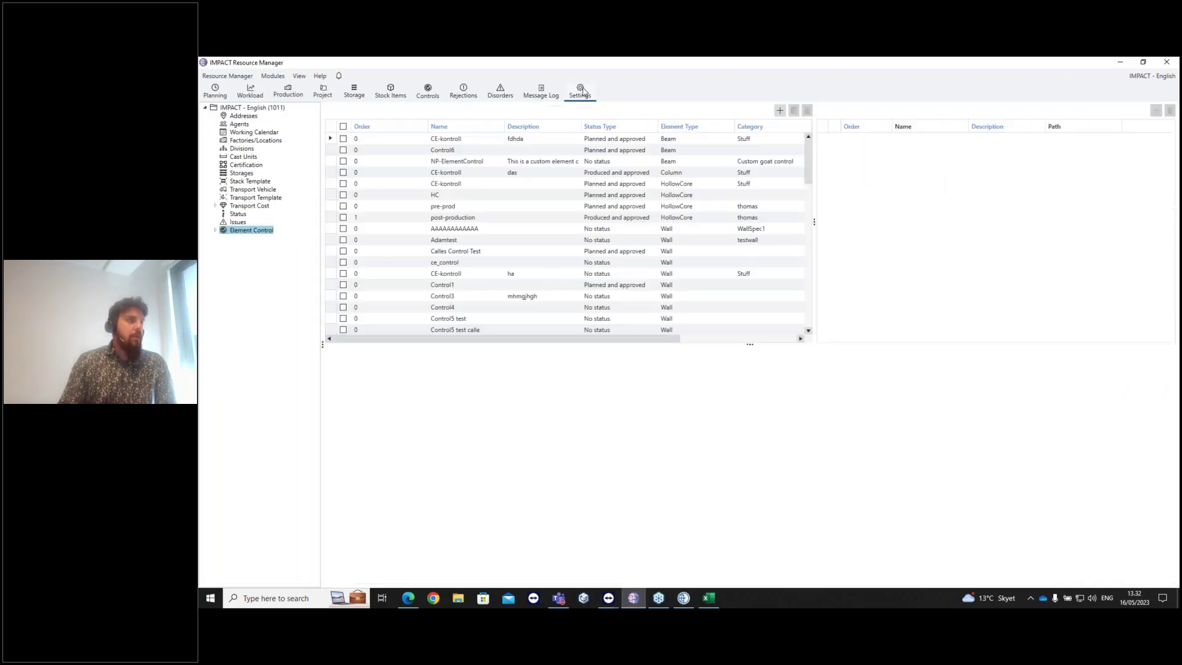
{"action": "left_click", "coordinate": [238, 222]}
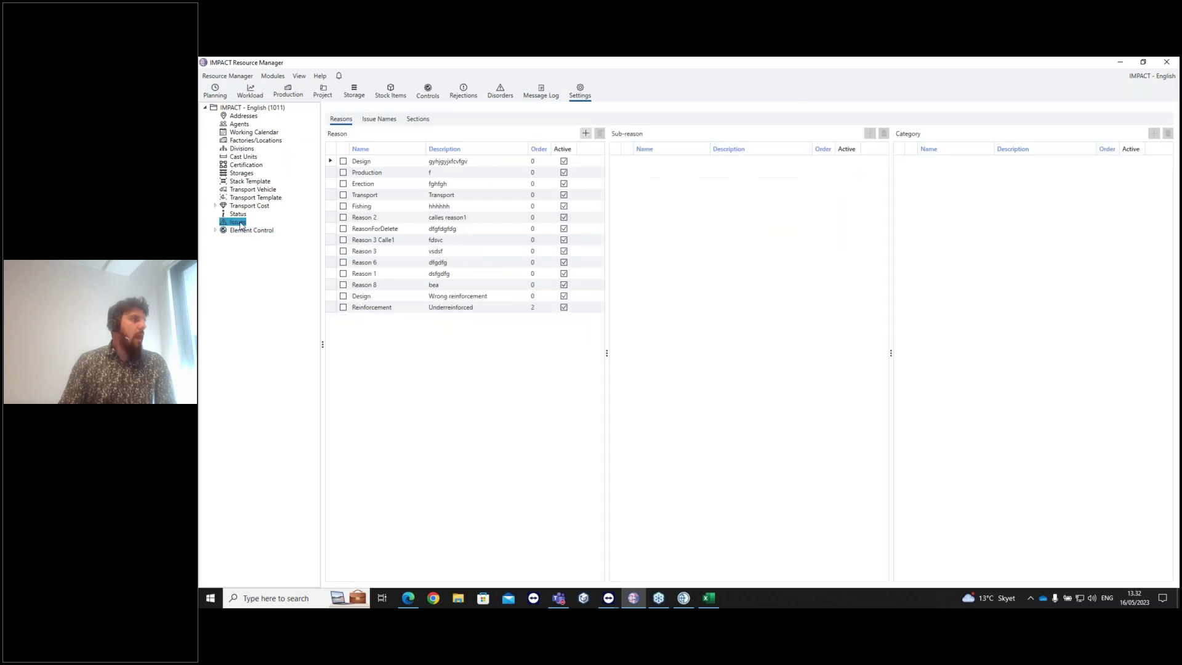
Review the sub-reasons of the Production and Erection issue reasons
{"action": "left_click", "coordinate": [369, 173]}
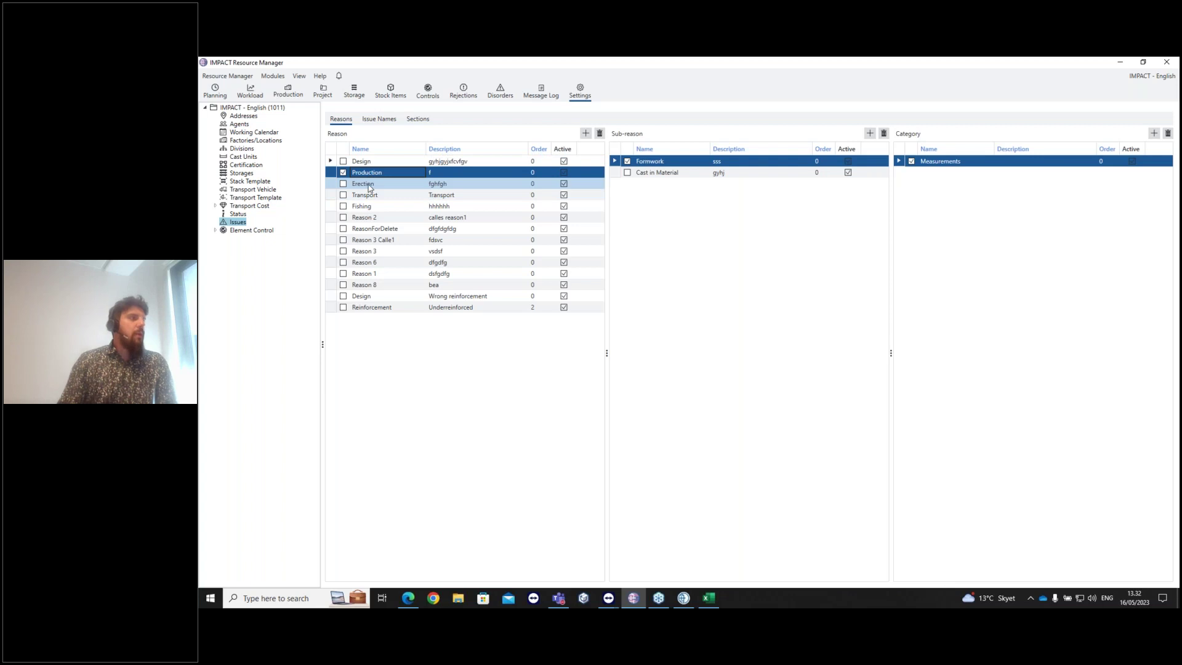
{"action": "left_click", "coordinate": [370, 185]}
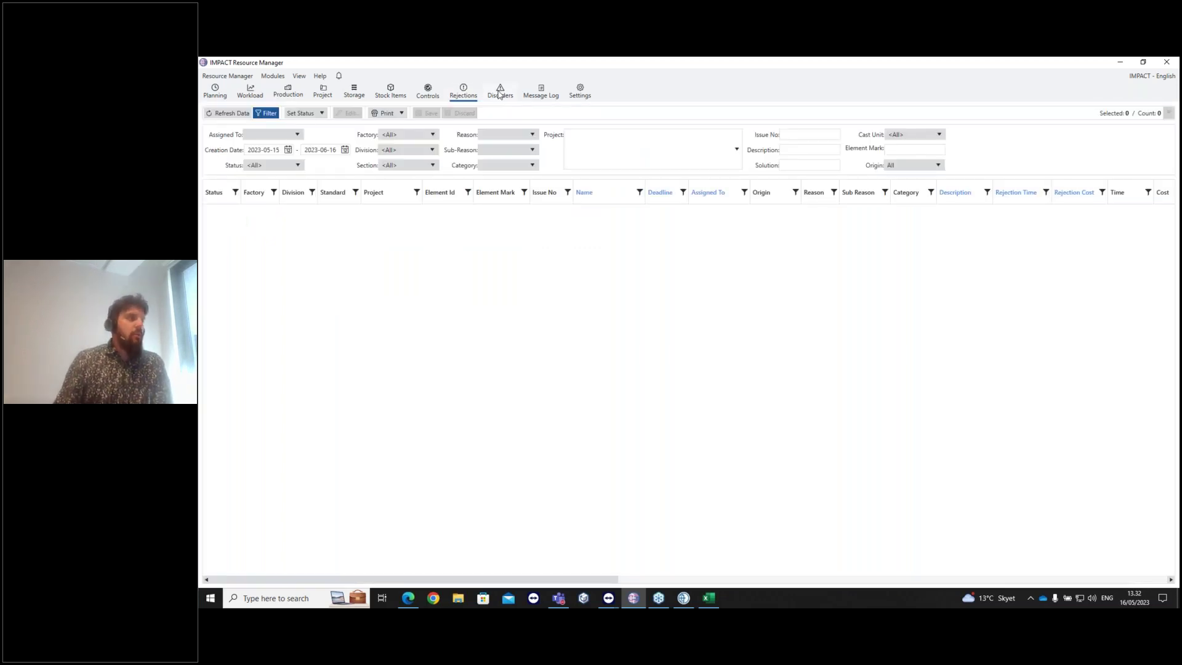
Refresh the rejections list and open the SW3016 rejection details, closing them unchanged
{"action": "left_click", "coordinate": [223, 115]}
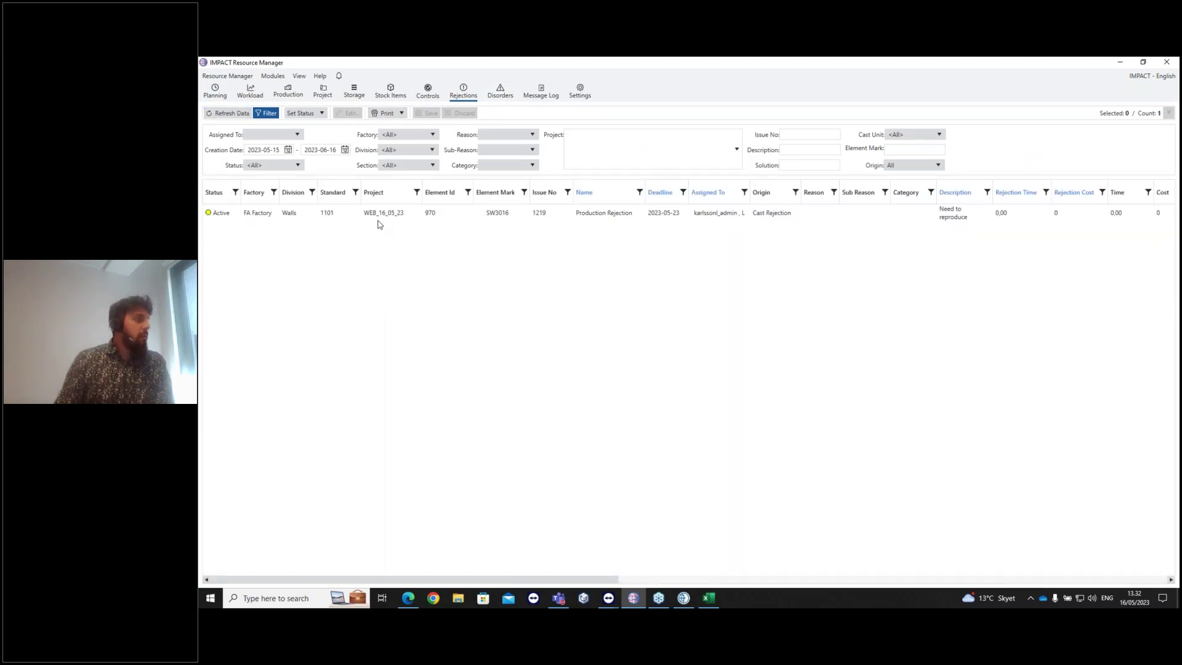
{"action": "left_click", "coordinate": [393, 215]}
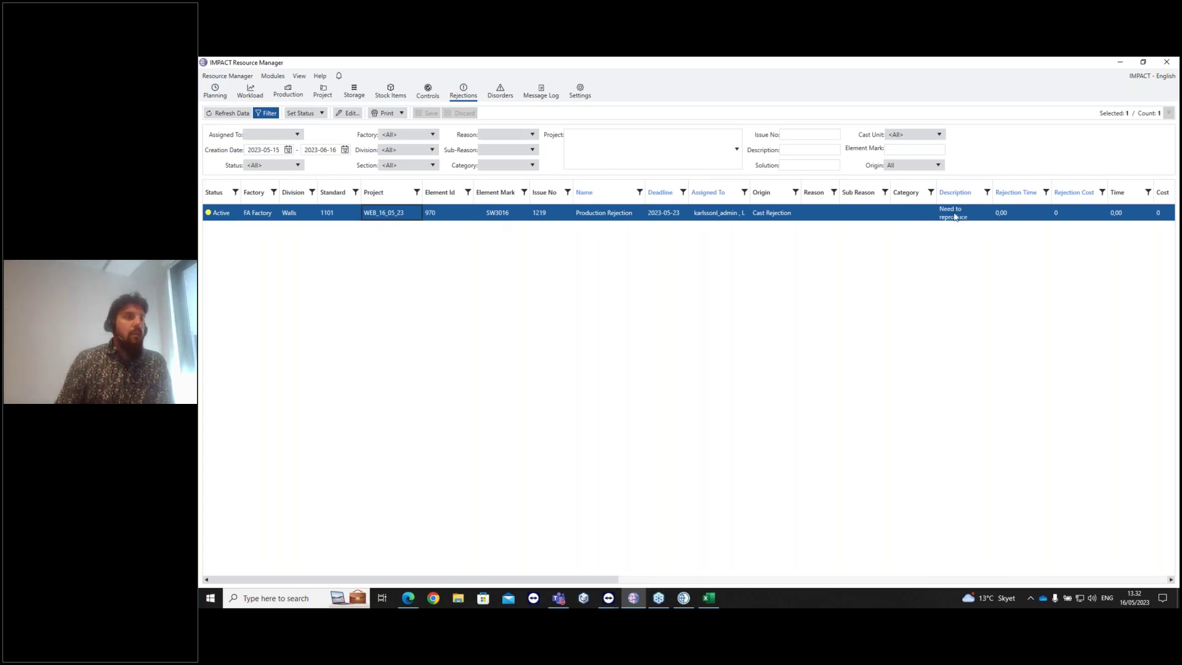
{"action": "right_click", "coordinate": [475, 216]}
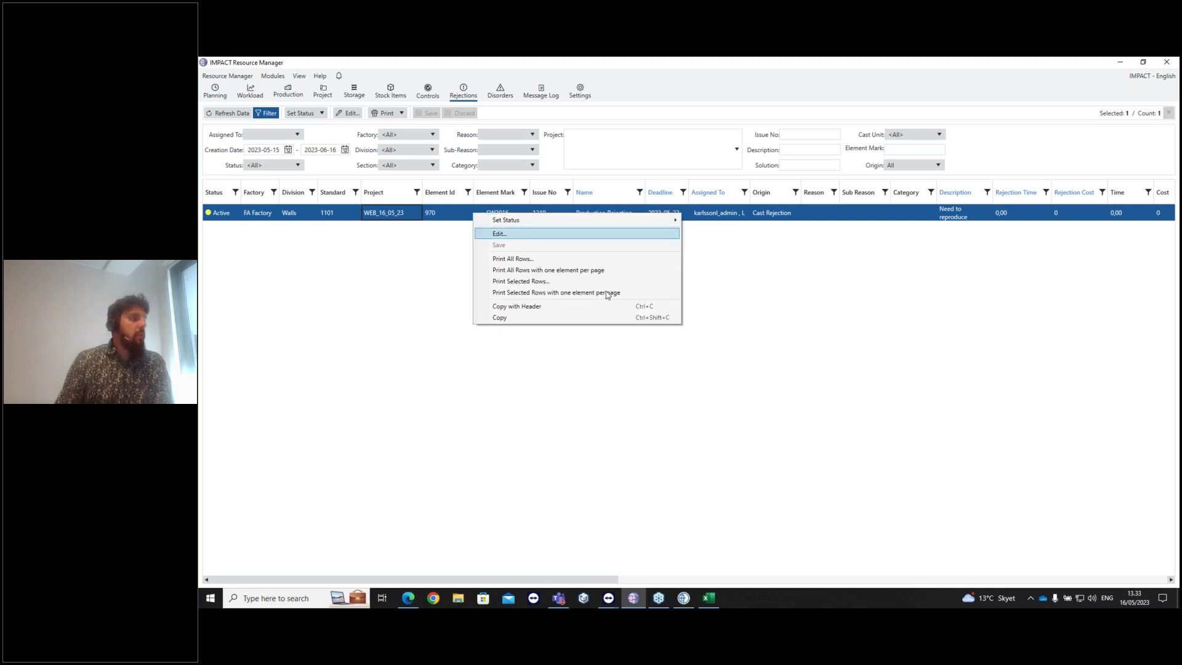
{"action": "key", "text": "Return"}
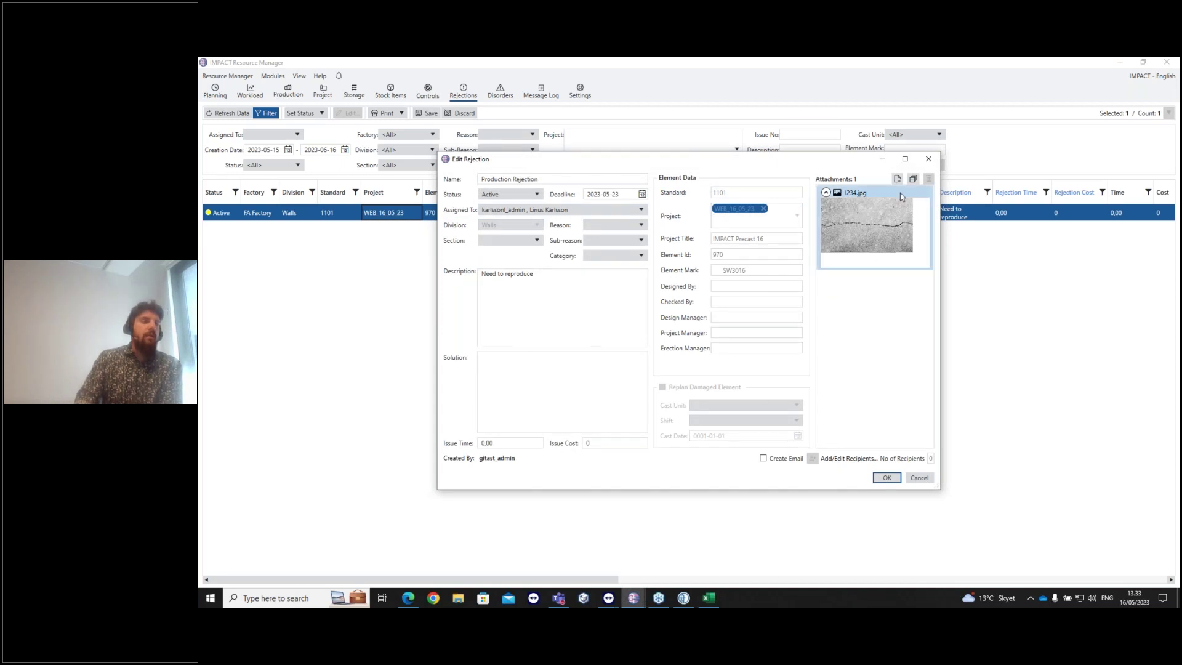
{"action": "left_click", "coordinate": [928, 159]}
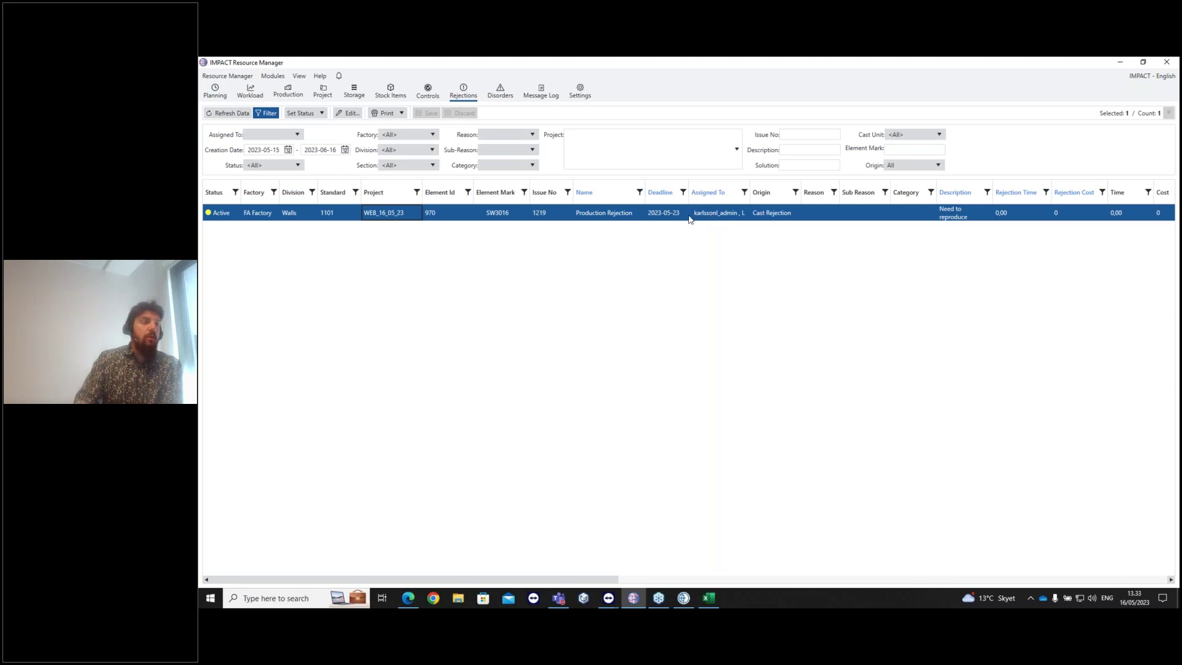
Set the SW3016 rejection status to Resolved and move to the Disorders list
{"action": "right_click", "coordinate": [220, 212]}
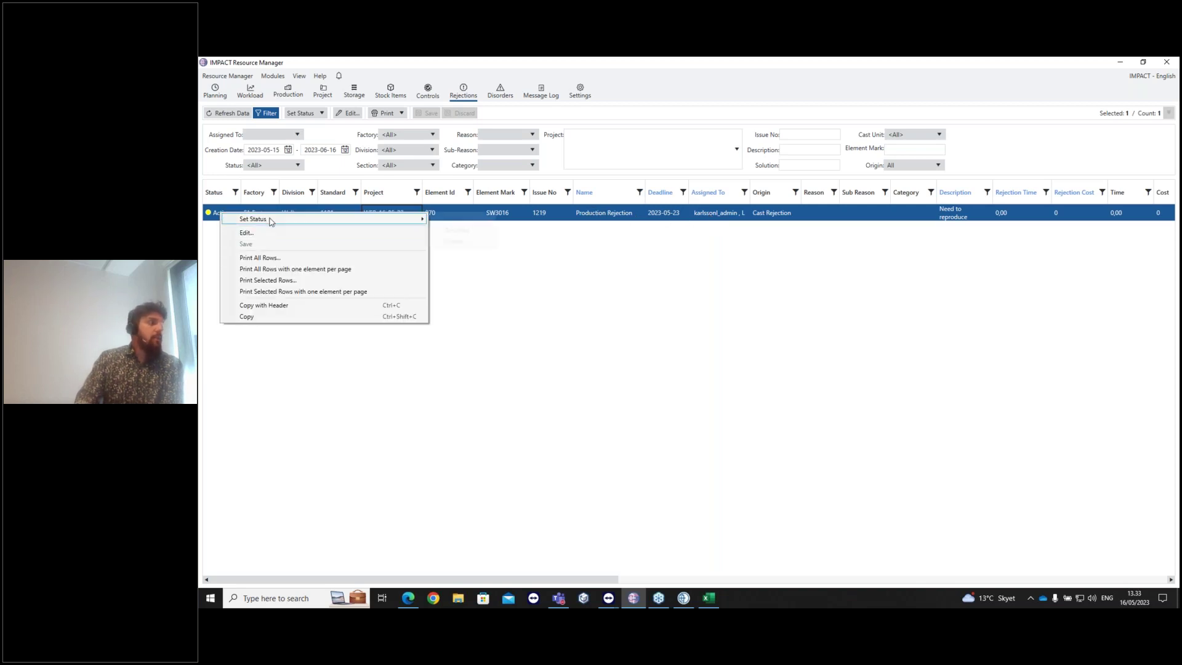
{"action": "left_click", "coordinate": [459, 229]}
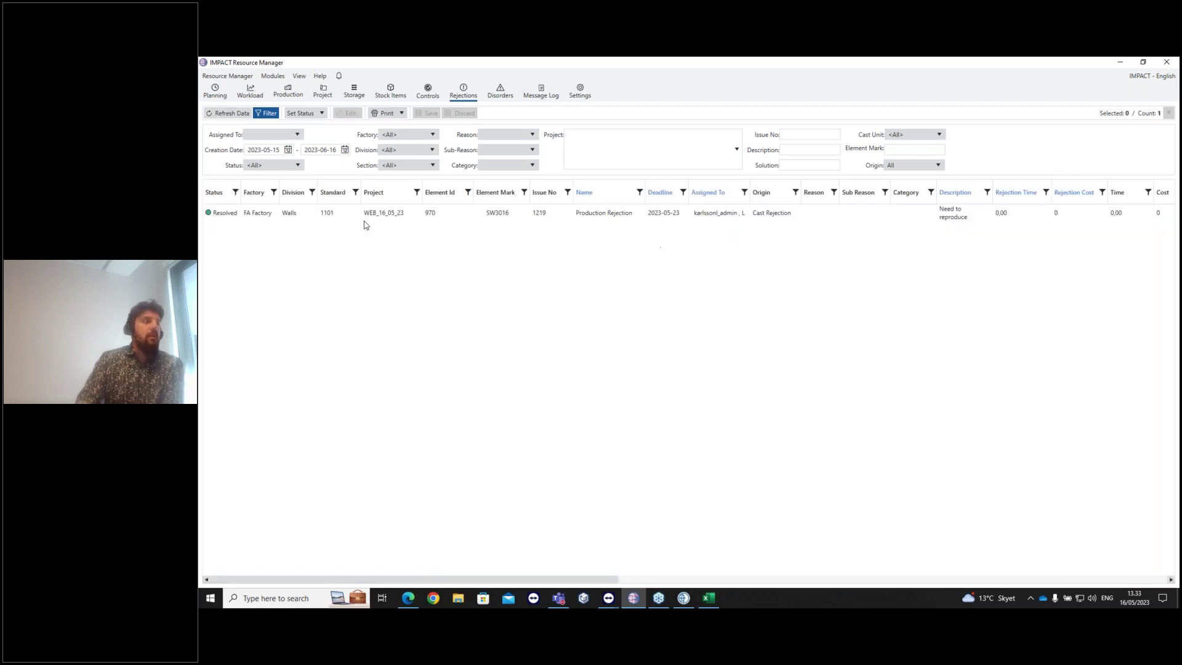
{"action": "left_click", "coordinate": [299, 218]}
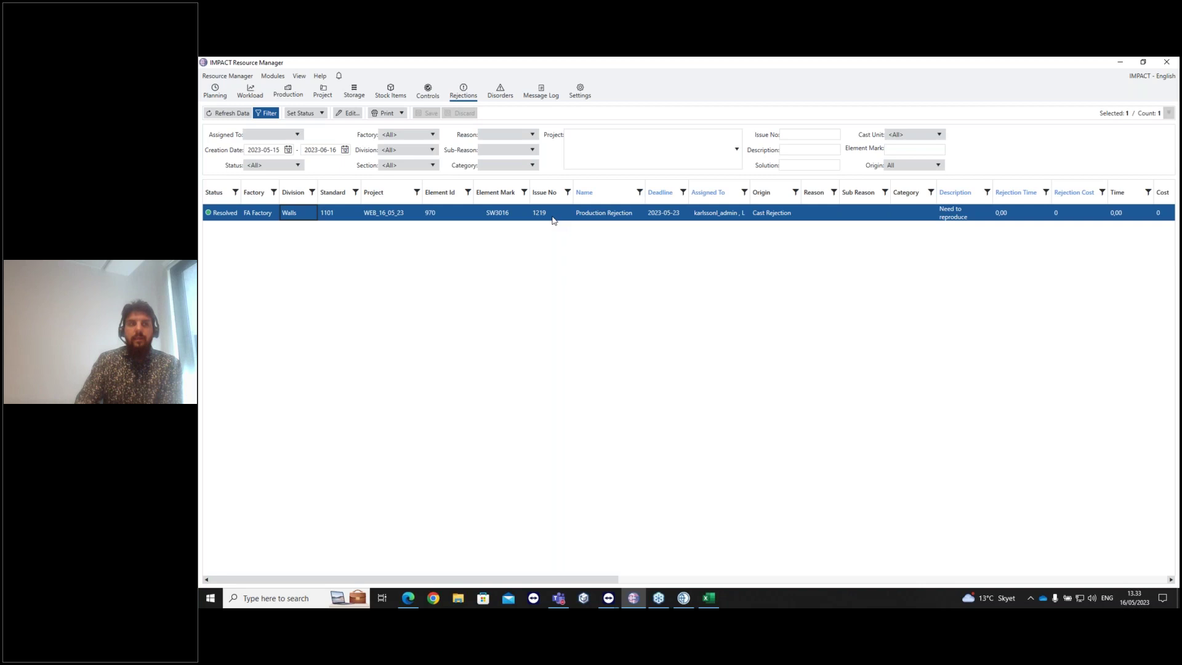
{"action": "left_click", "coordinate": [501, 94]}
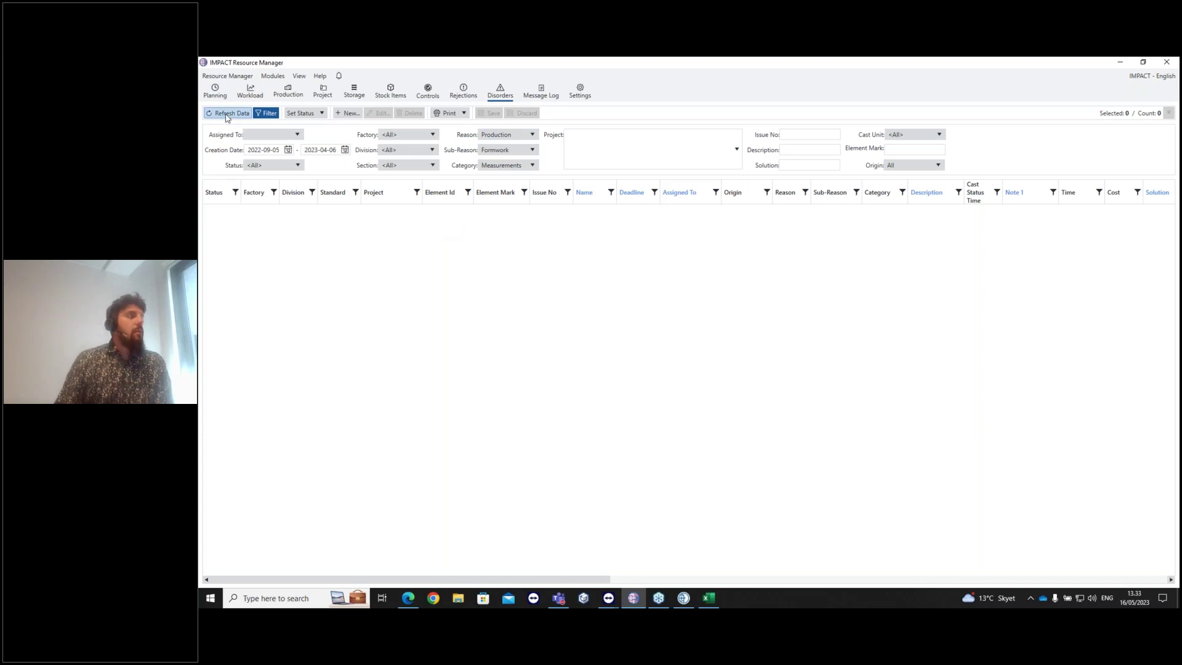
Reload the disorders list and check the first disorder's actions without changes
{"action": "key", "text": "F5"}
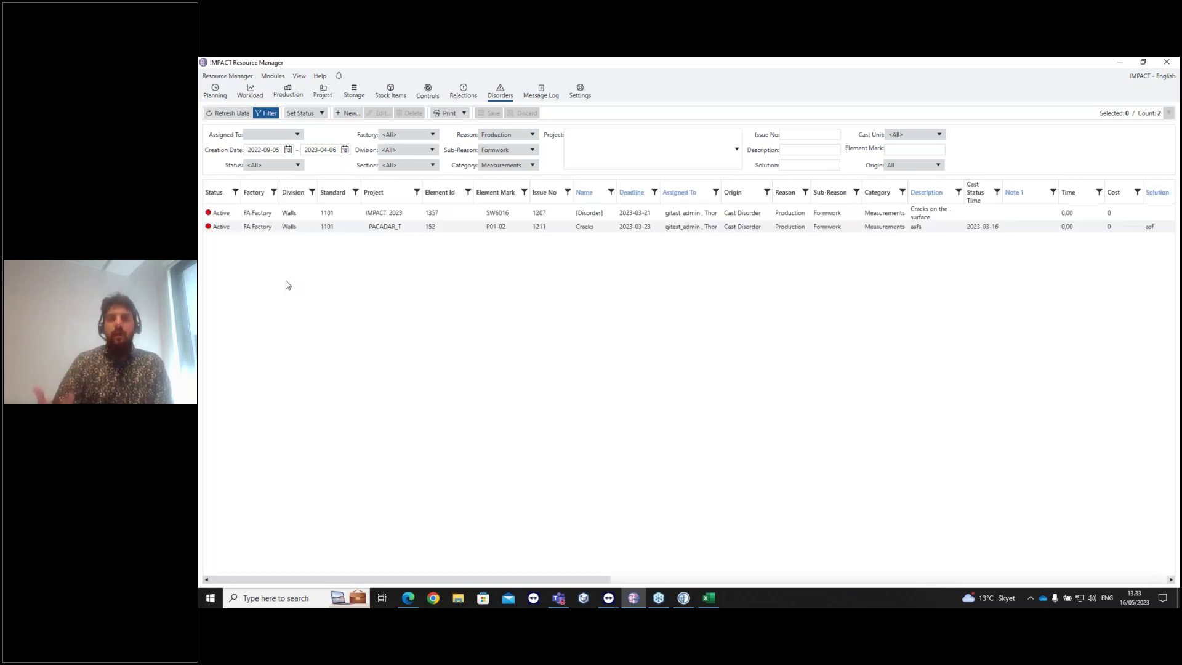
{"action": "left_click", "coordinate": [278, 213]}
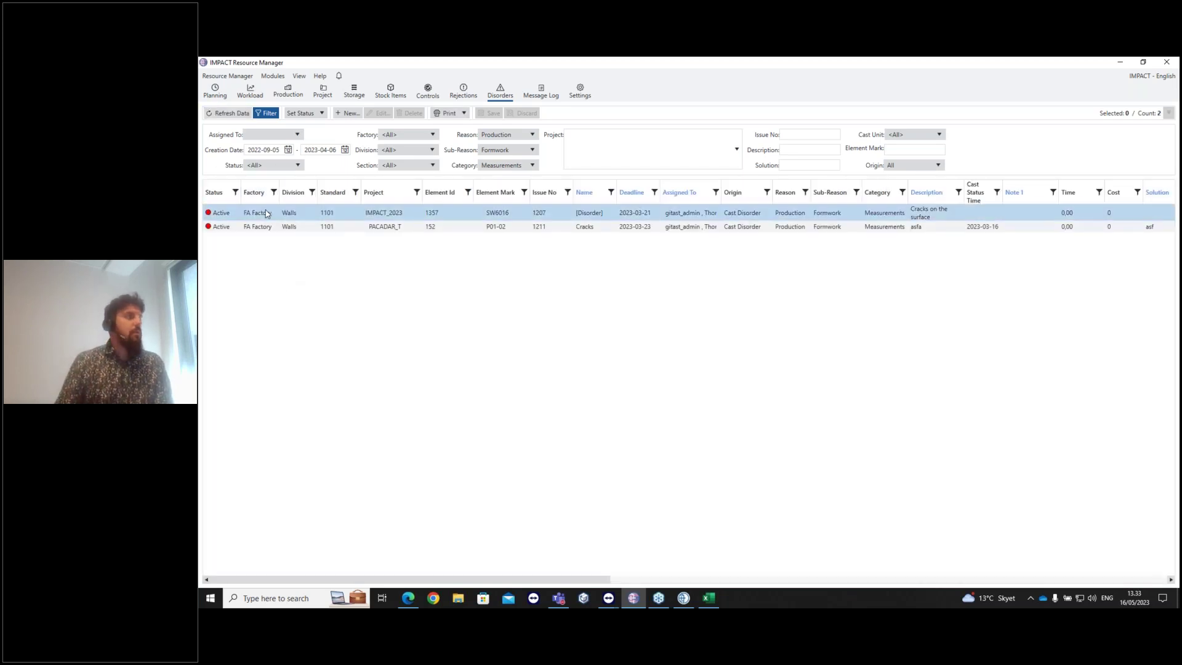
{"action": "right_click", "coordinate": [308, 213]}
{"action": "left_click", "coordinate": [269, 254]}
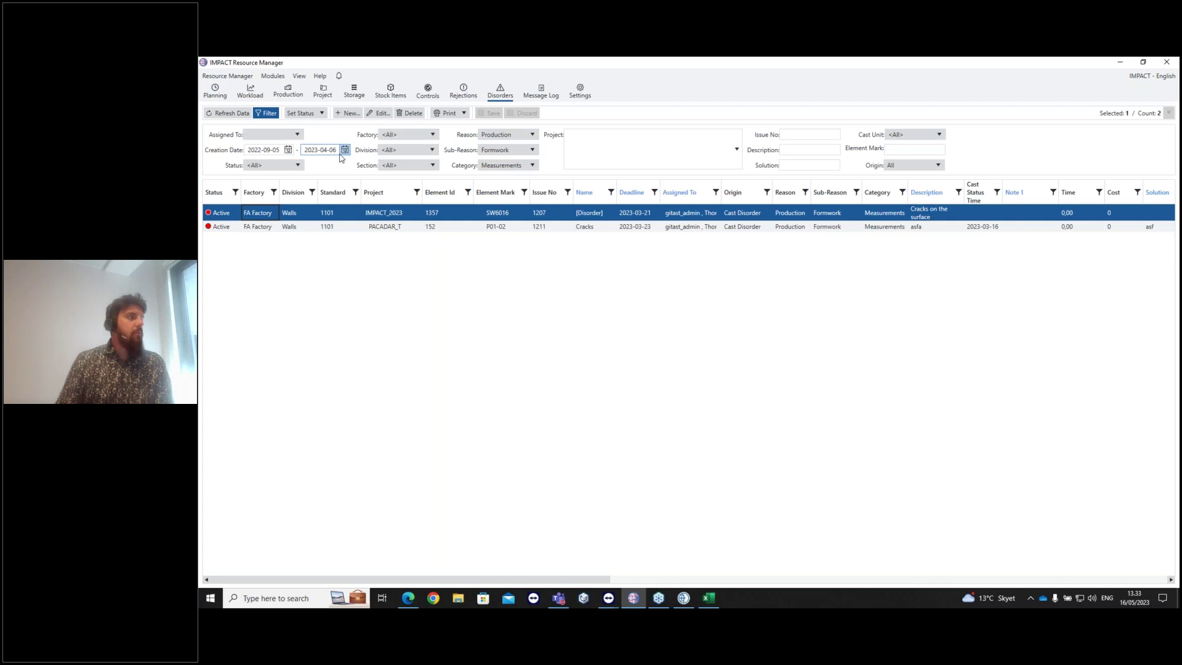
Filter disorders by creation date from 2023-05-01 to 2023-07-07 and refresh
{"action": "left_click", "coordinate": [288, 150]}
{"action": "left_click", "coordinate": [332, 163]}
{"action": "left_click", "coordinate": [332, 163]}
{"action": "left_click", "coordinate": [332, 163]}
{"action": "left_click", "coordinate": [333, 162]}
{"action": "left_click", "coordinate": [333, 163]}
{"action": "left_click", "coordinate": [333, 164]}
{"action": "left_click", "coordinate": [333, 163]}
{"action": "left_click", "coordinate": [332, 163]}
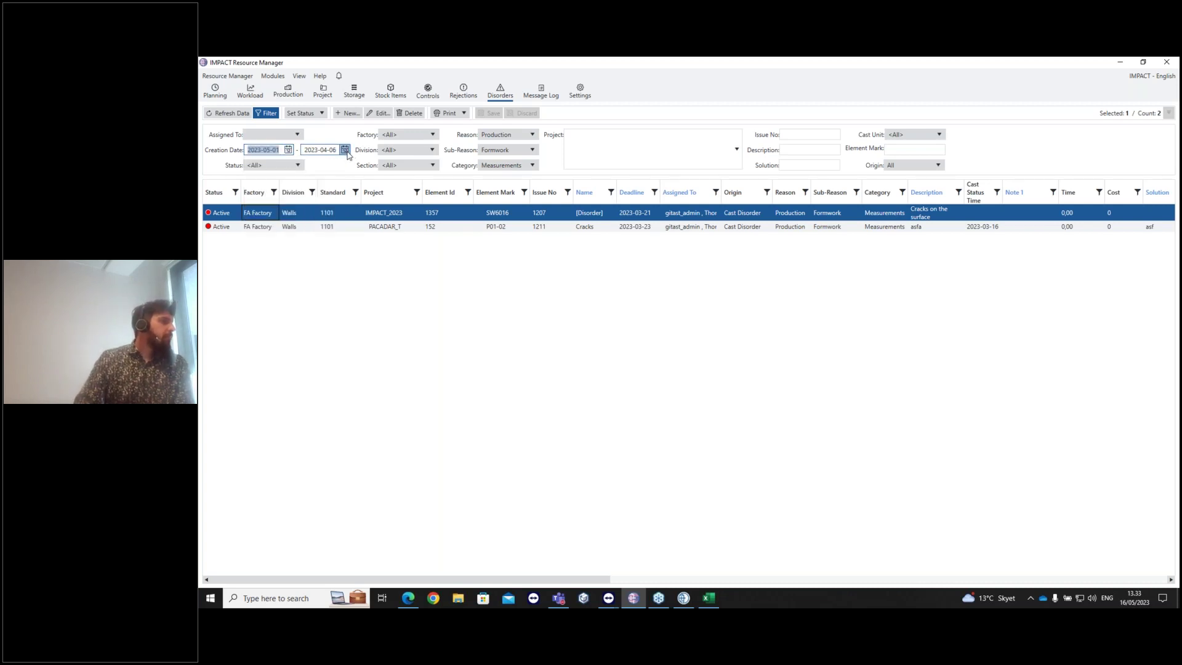
{"action": "left_click", "coordinate": [345, 150]}
{"action": "left_click", "coordinate": [388, 162]}
{"action": "left_click", "coordinate": [388, 162]}
{"action": "left_click", "coordinate": [365, 202]}
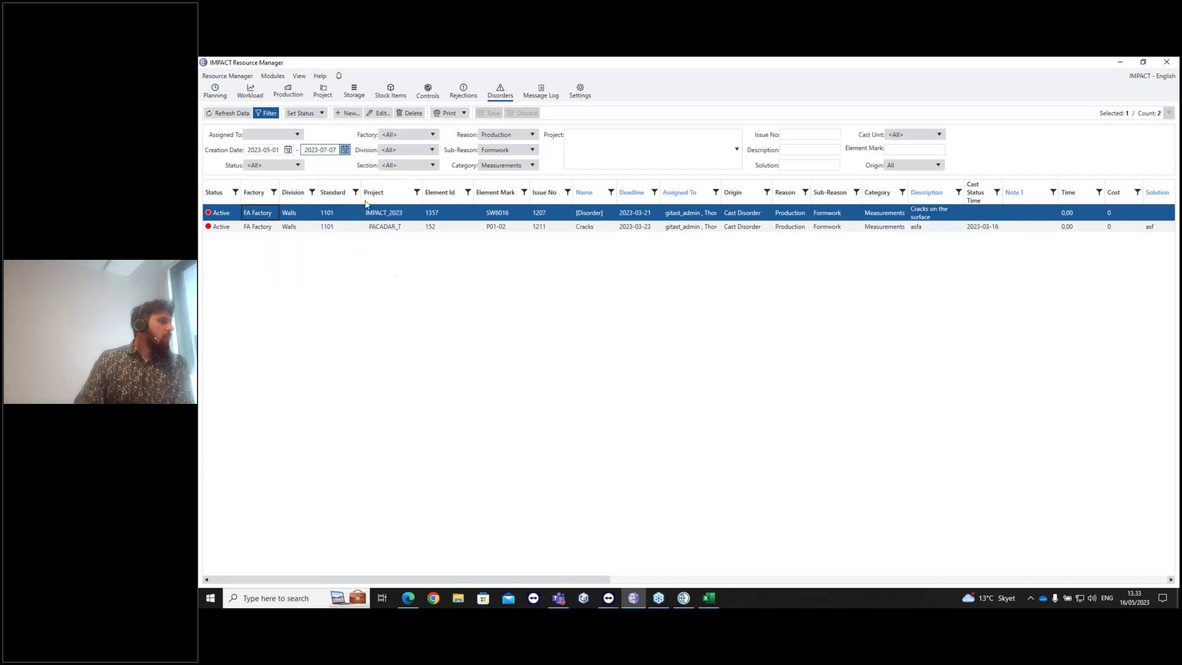
{"action": "left_click", "coordinate": [233, 114]}
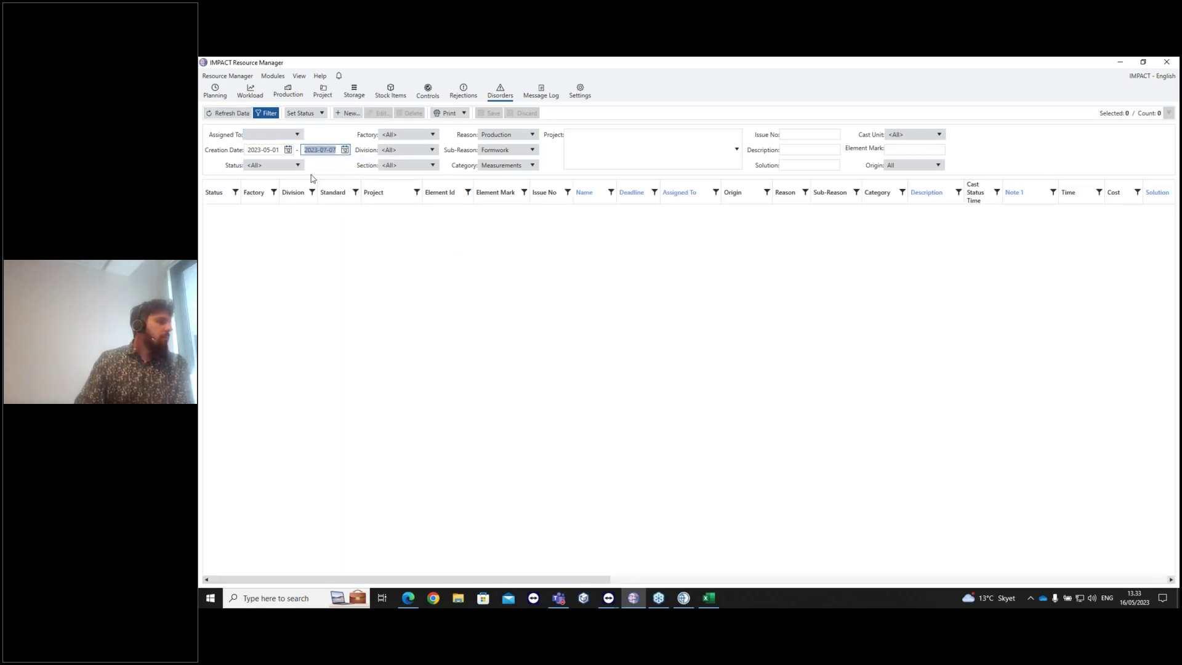
Set the Reason filter to <All> and refresh, listing two WEB_16_05_23 disorders
{"action": "left_click", "coordinate": [386, 259]}
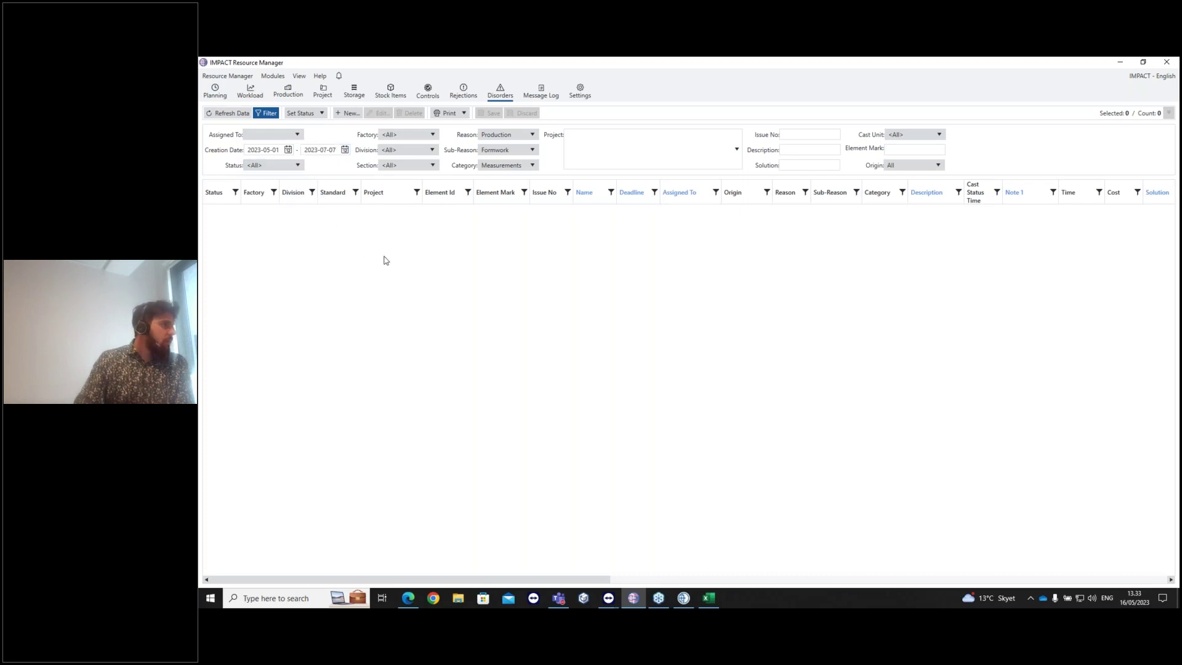
{"action": "left_click", "coordinate": [517, 135]}
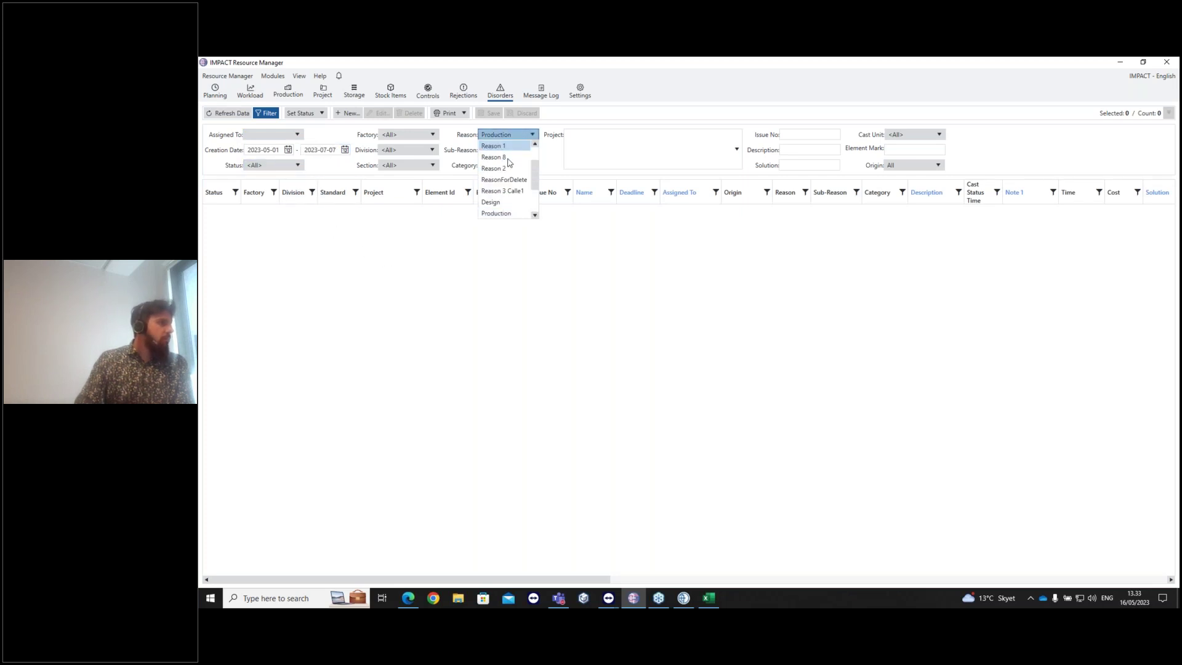
{"action": "scroll", "coordinate": [508, 174], "scroll_direction": "up", "scroll_amount": 2}
{"action": "left_click", "coordinate": [519, 146]}
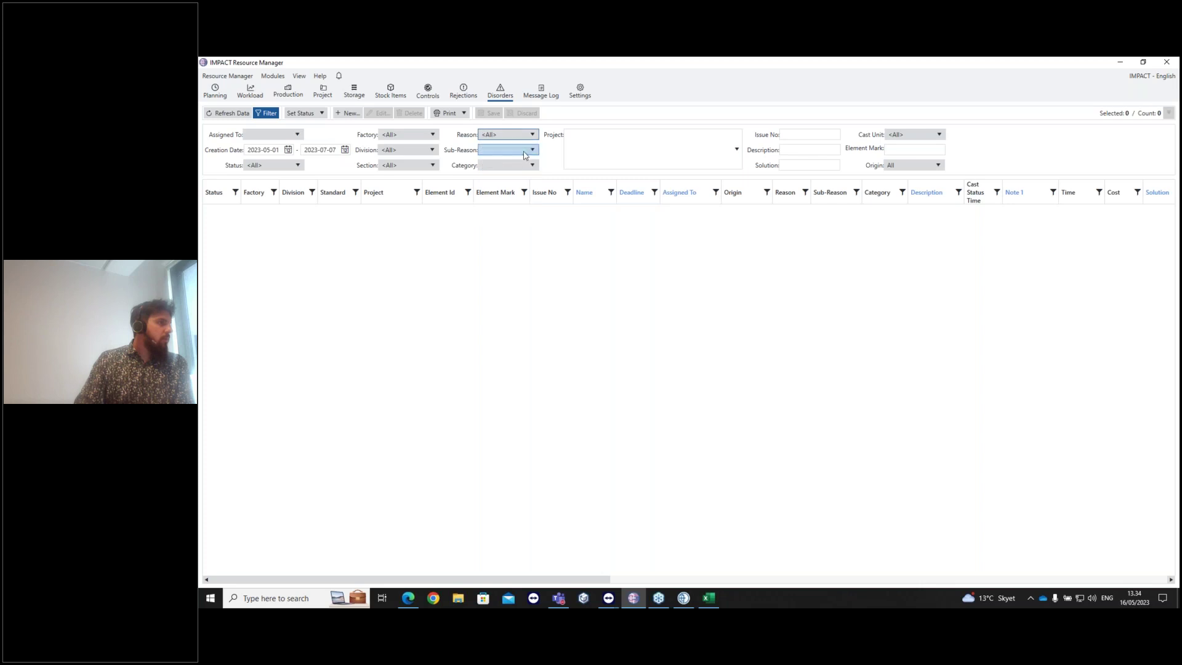
{"action": "left_click", "coordinate": [228, 113]}
{"action": "left_click", "coordinate": [360, 216]}
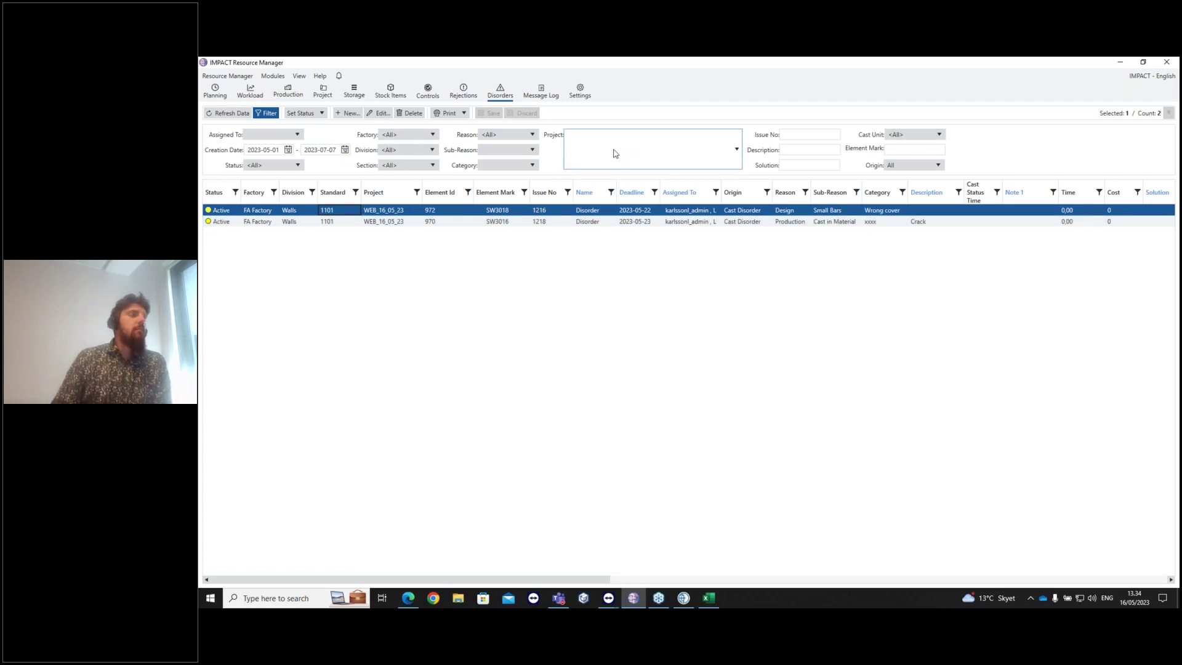
Confirm the reason filter stays on all reasons, then return to Project Manager
{"action": "left_click", "coordinate": [500, 137]}
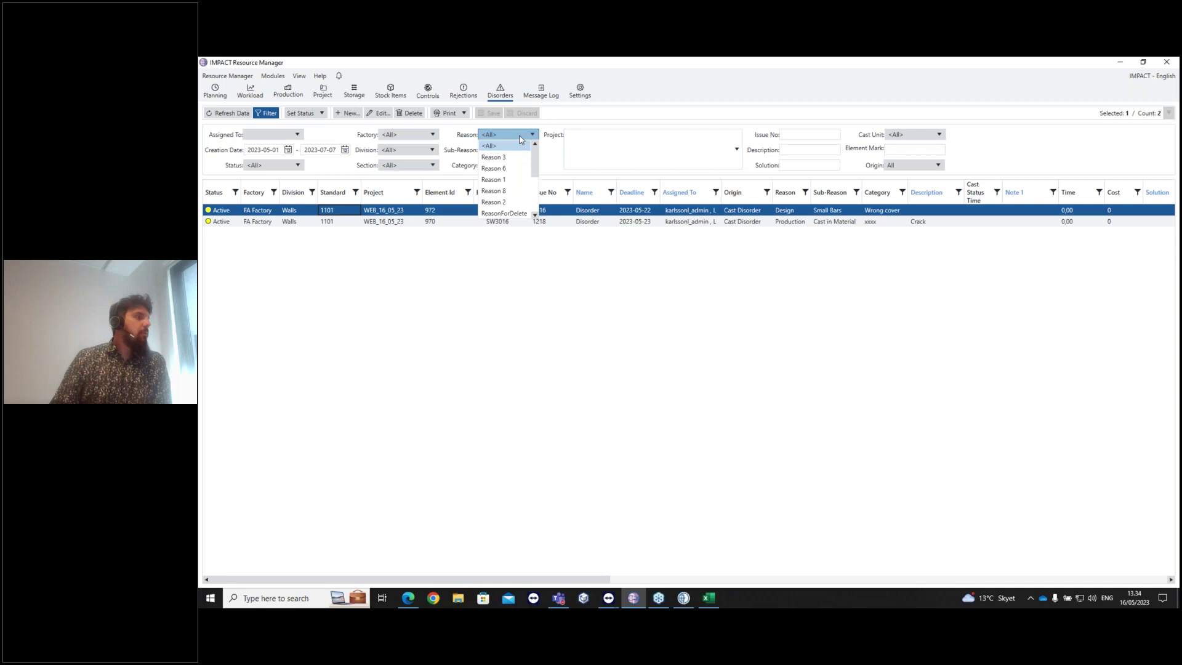
{"action": "scroll", "coordinate": [515, 161], "scroll_direction": "down", "scroll_amount": 1}
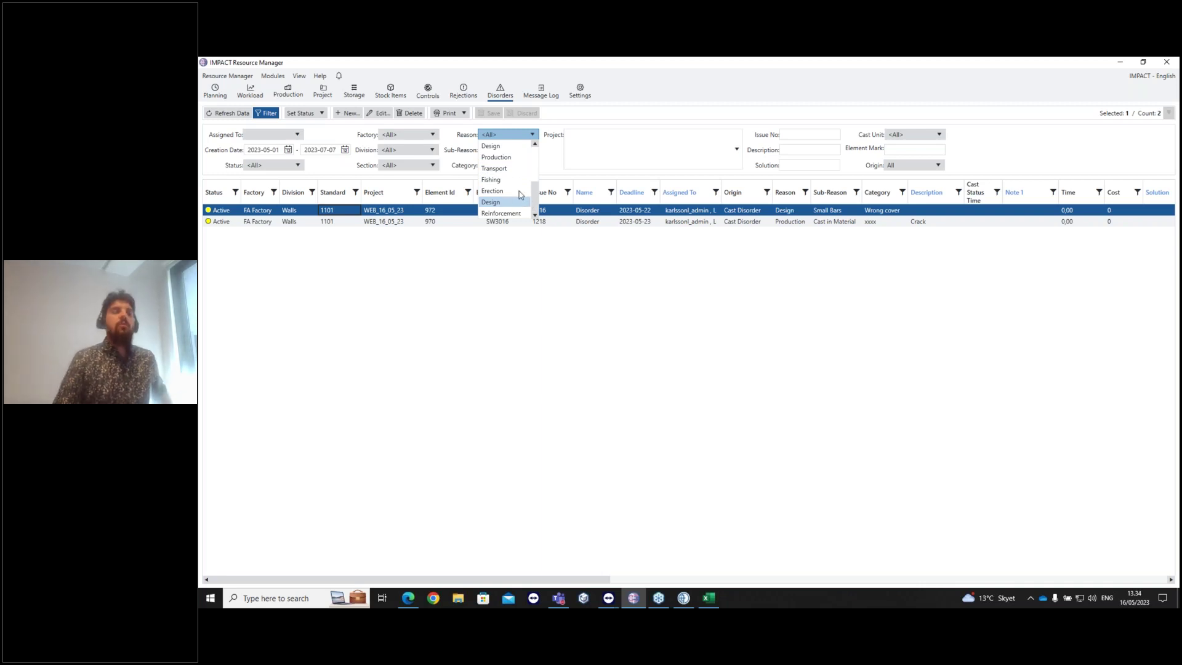
{"action": "left_click", "coordinate": [215, 170]}
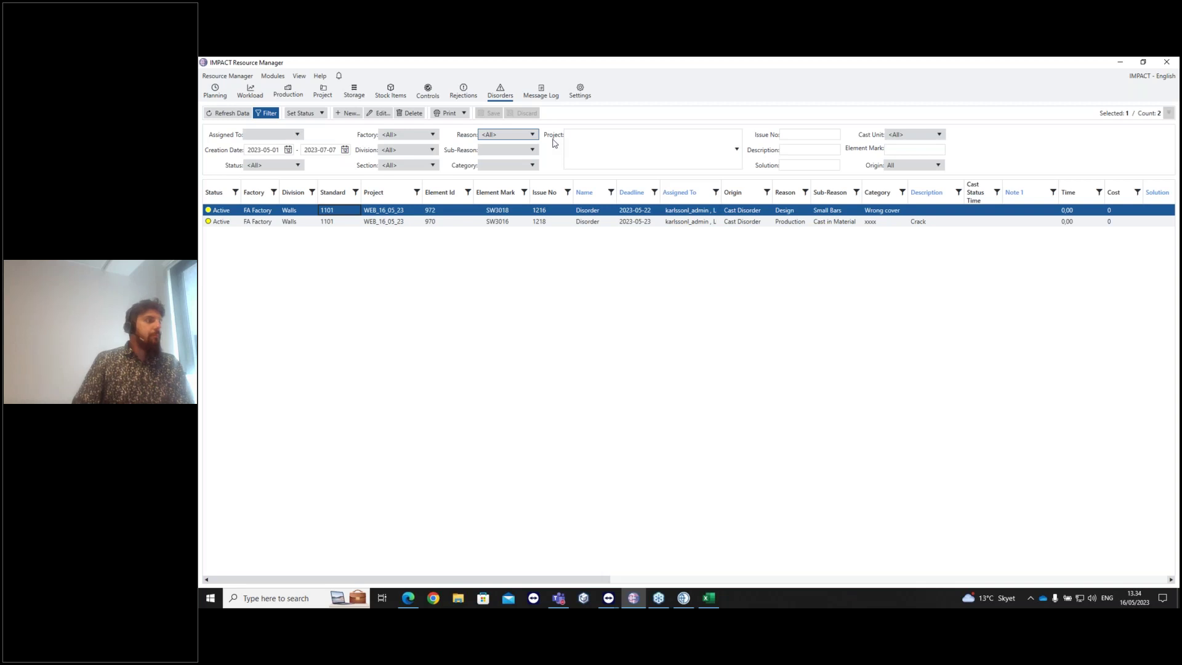
{"action": "left_click", "coordinate": [1121, 63]}
Orbit the model, select the 29 Mon cast 4367, and open actions for a wall element
{"action": "middle_click_drag", "start_coordinate": [792, 275], "coordinate": [749, 265]}
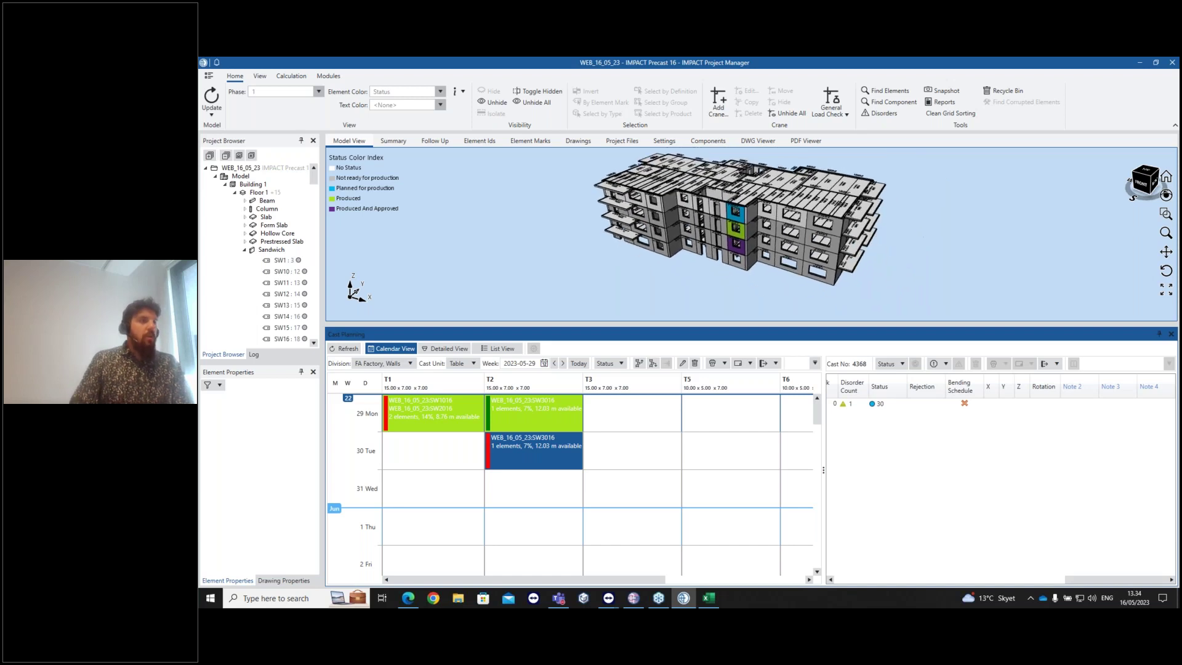
{"action": "left_click", "coordinate": [565, 411]}
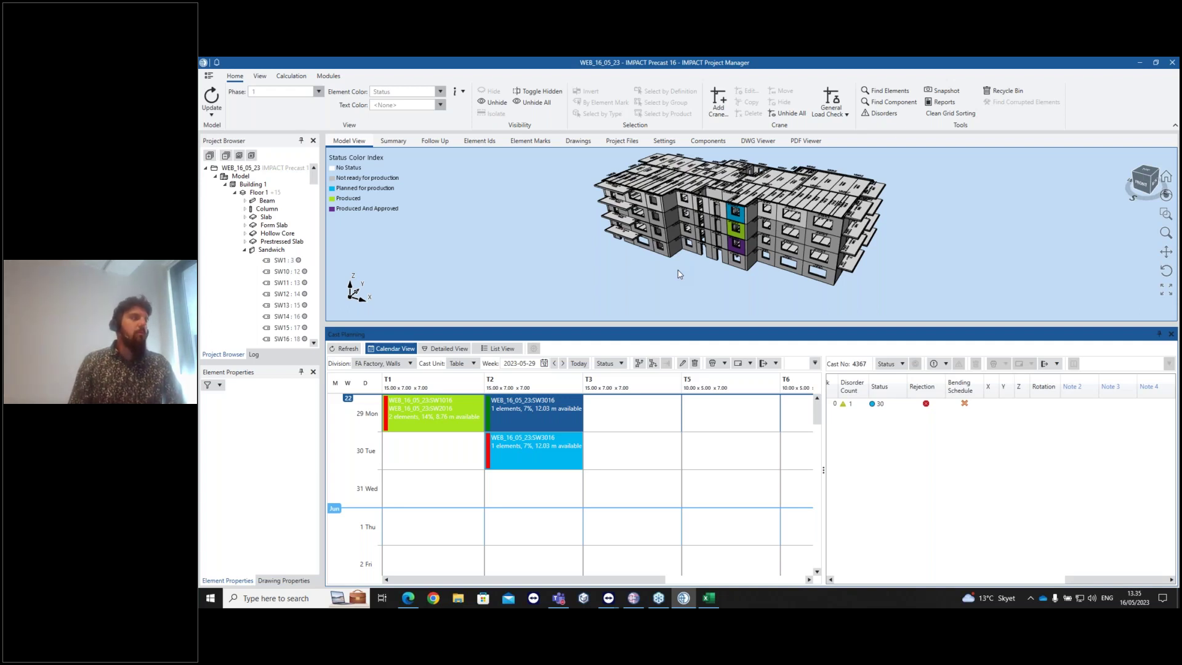
{"action": "left_click", "coordinate": [773, 250]}
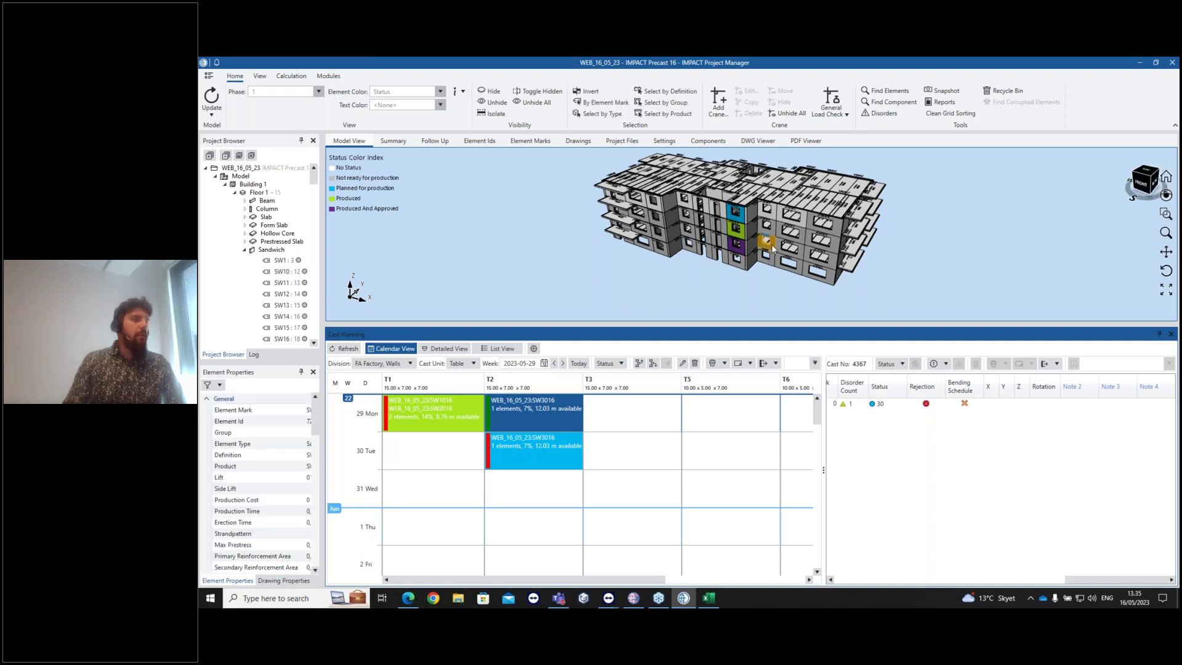
{"action": "right_click", "coordinate": [773, 248]}
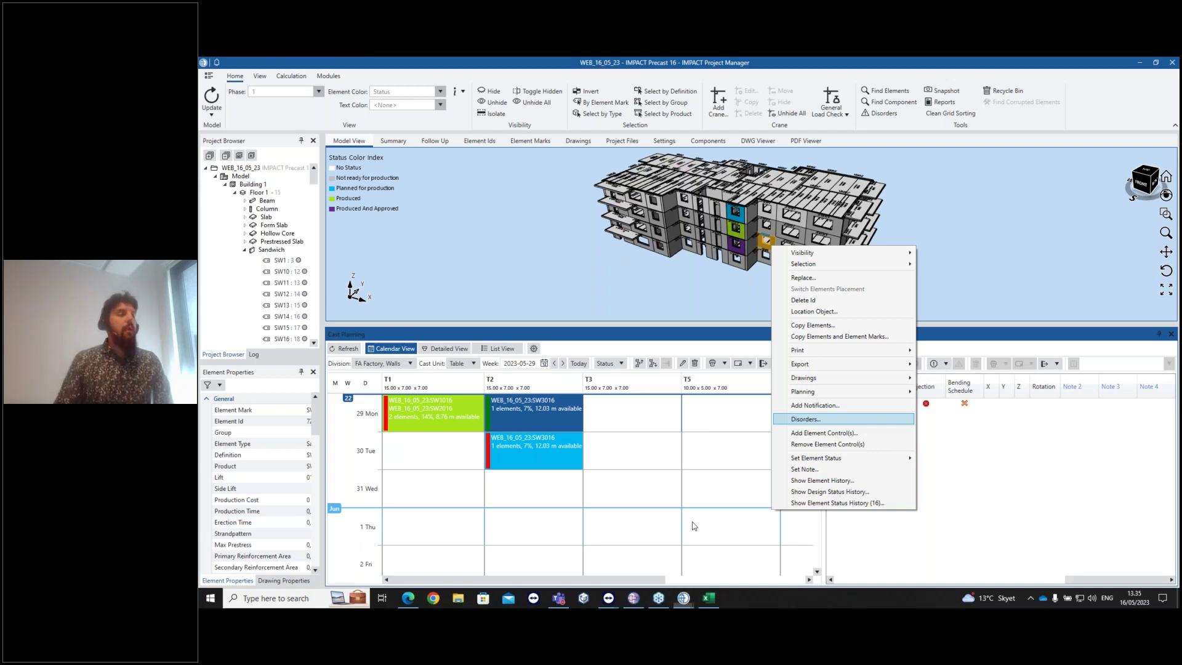
{"action": "left_click", "coordinate": [805, 419]}
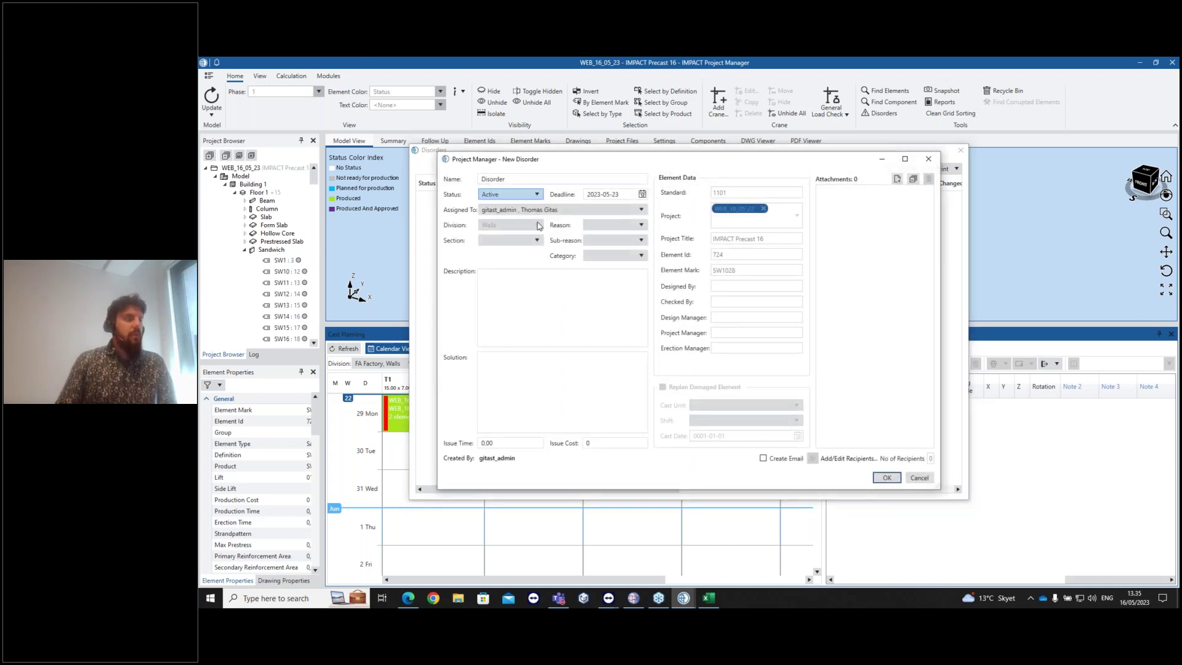
{"action": "left_click", "coordinate": [763, 459]}
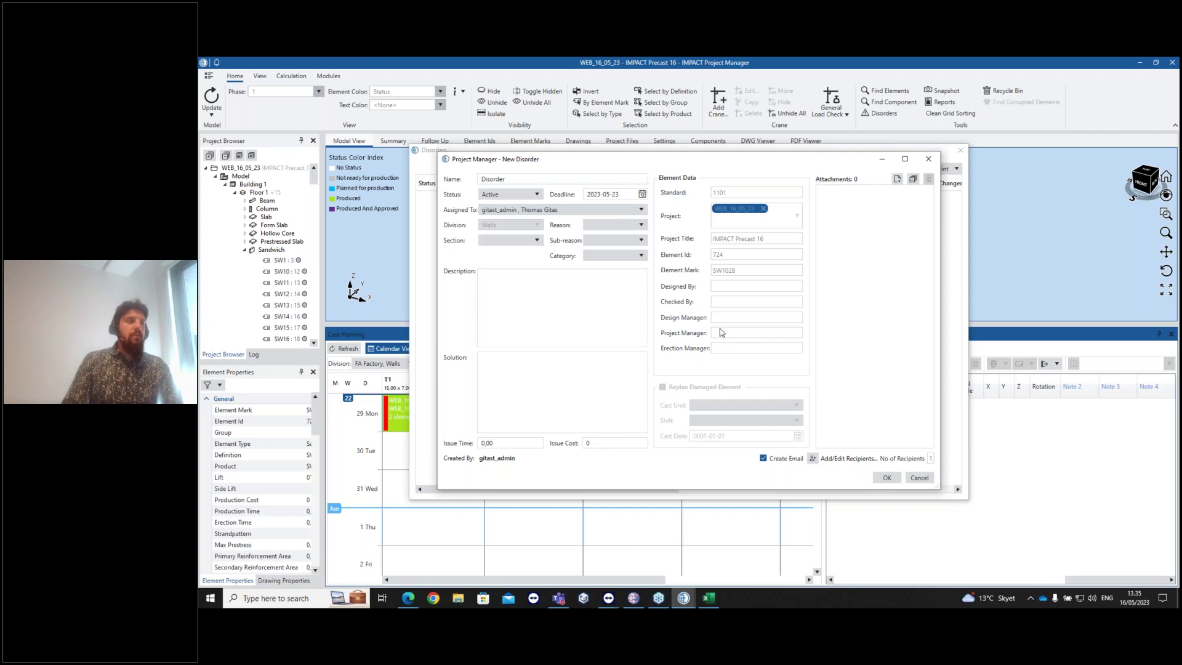
{"action": "left_click", "coordinate": [929, 161]}
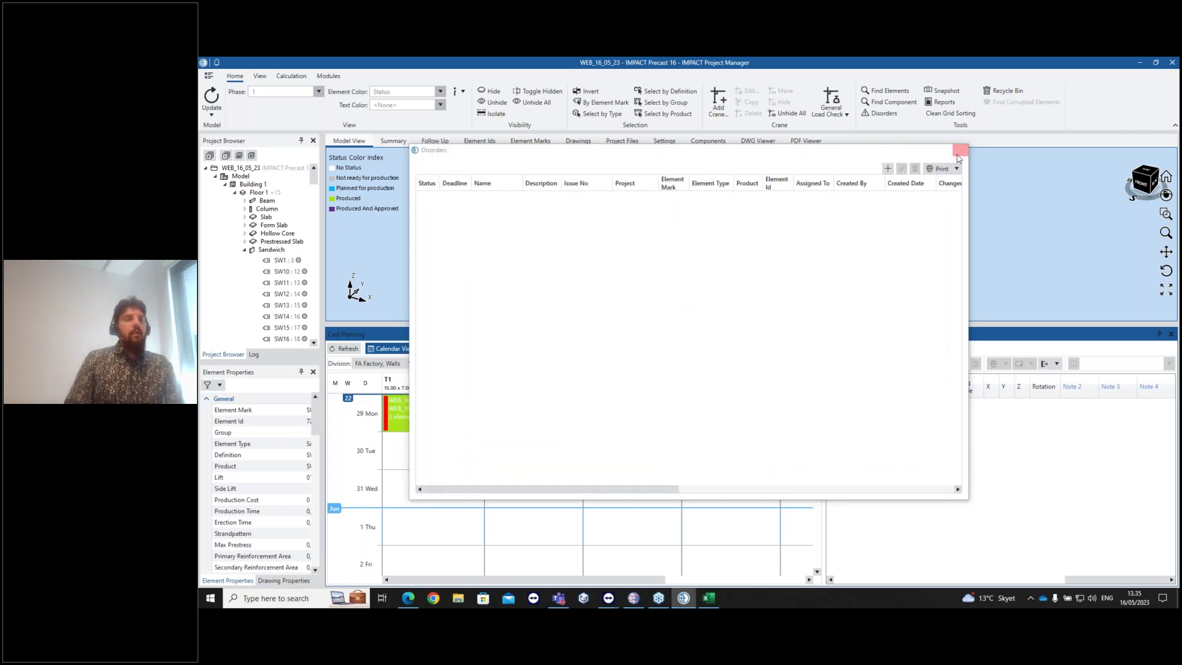
{"action": "left_click", "coordinate": [959, 154]}
Zoom in on the orange SW1028 panel, select it, and shrink the Cast Planning pane
{"action": "scroll", "coordinate": [781, 243], "scroll_direction": "up", "scroll_amount": 5}
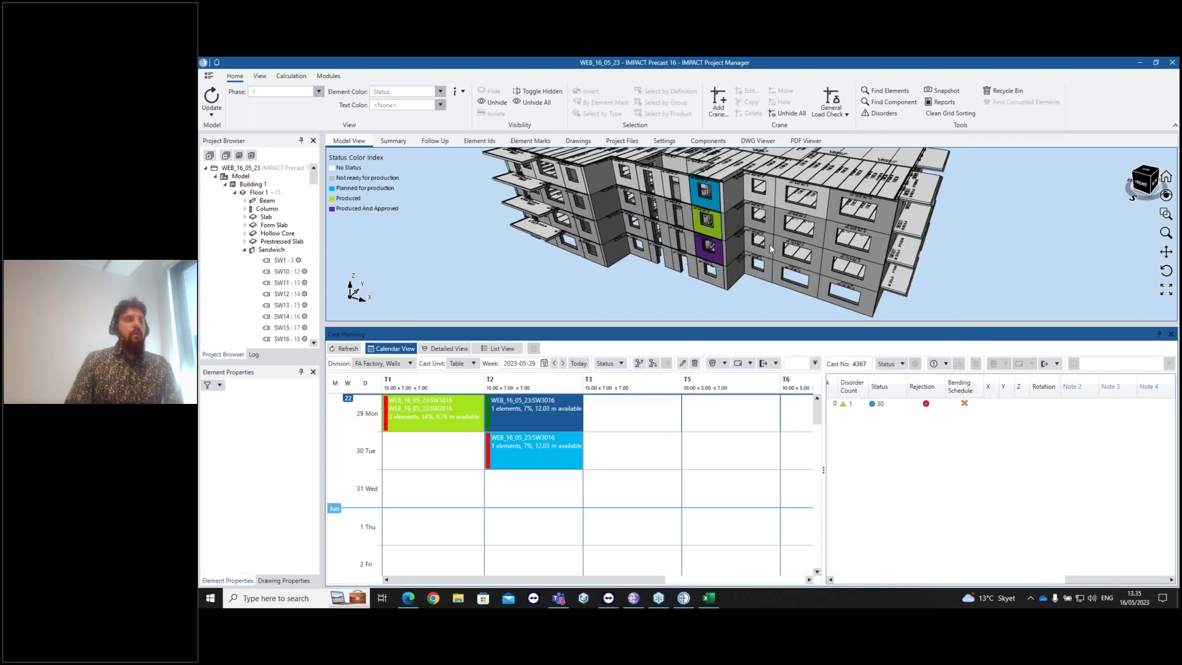
{"action": "left_click", "coordinate": [754, 237]}
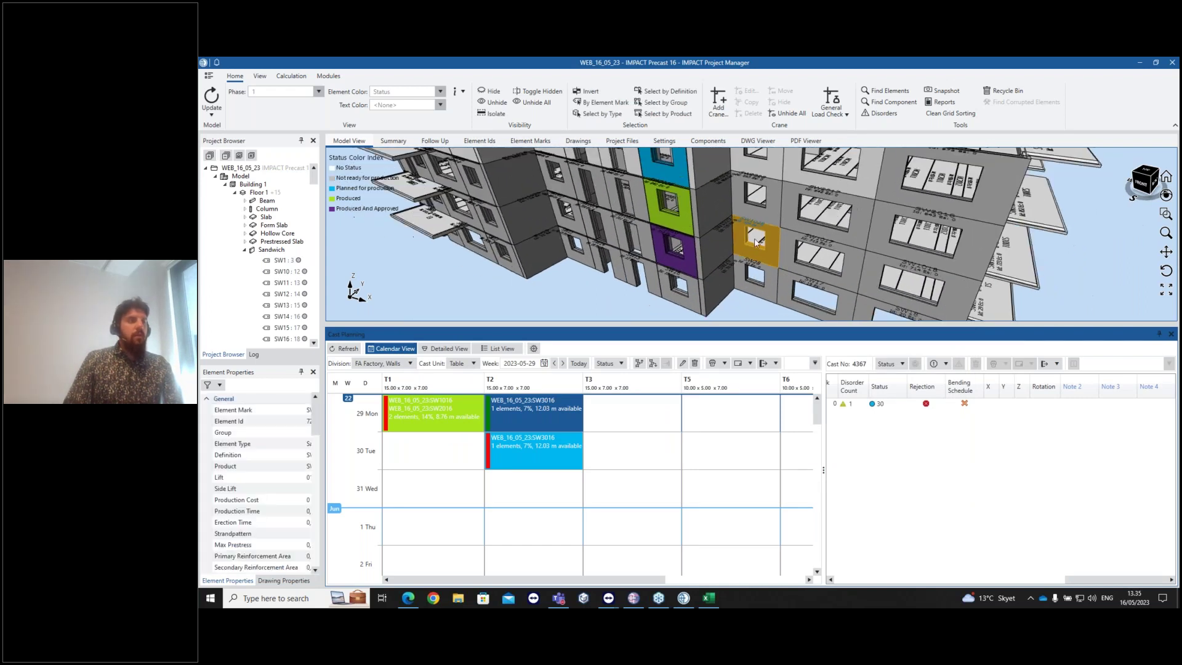
{"action": "scroll", "coordinate": [757, 231], "scroll_direction": "up", "scroll_amount": 3}
{"action": "left_click_drag", "start_coordinate": [768, 326], "coordinate": [768, 498]}
{"action": "scroll", "coordinate": [724, 269], "scroll_direction": "up", "scroll_amount": 3}
{"action": "scroll", "coordinate": [719, 292], "scroll_direction": "down", "scroll_amount": 3}
{"action": "scroll", "coordinate": [720, 292], "scroll_direction": "up", "scroll_amount": 2}
{"action": "middle_click_drag", "start_coordinate": [719, 292], "coordinate": [727, 296]}
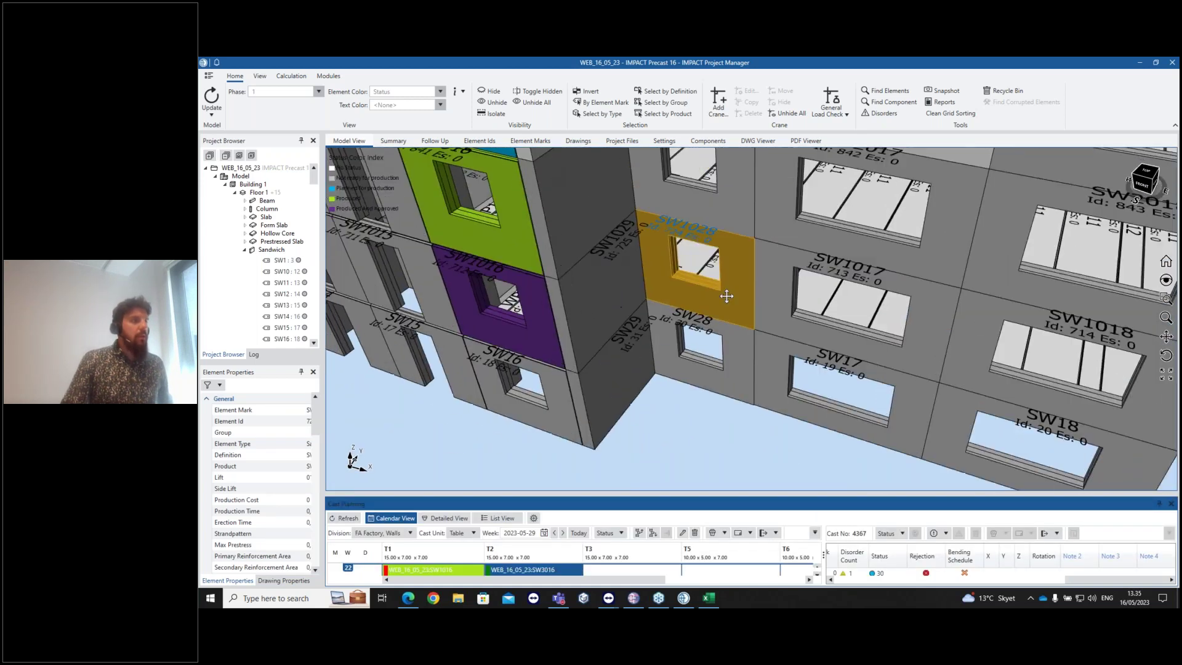
{"action": "scroll", "coordinate": [686, 249], "scroll_direction": "up", "scroll_amount": 4}
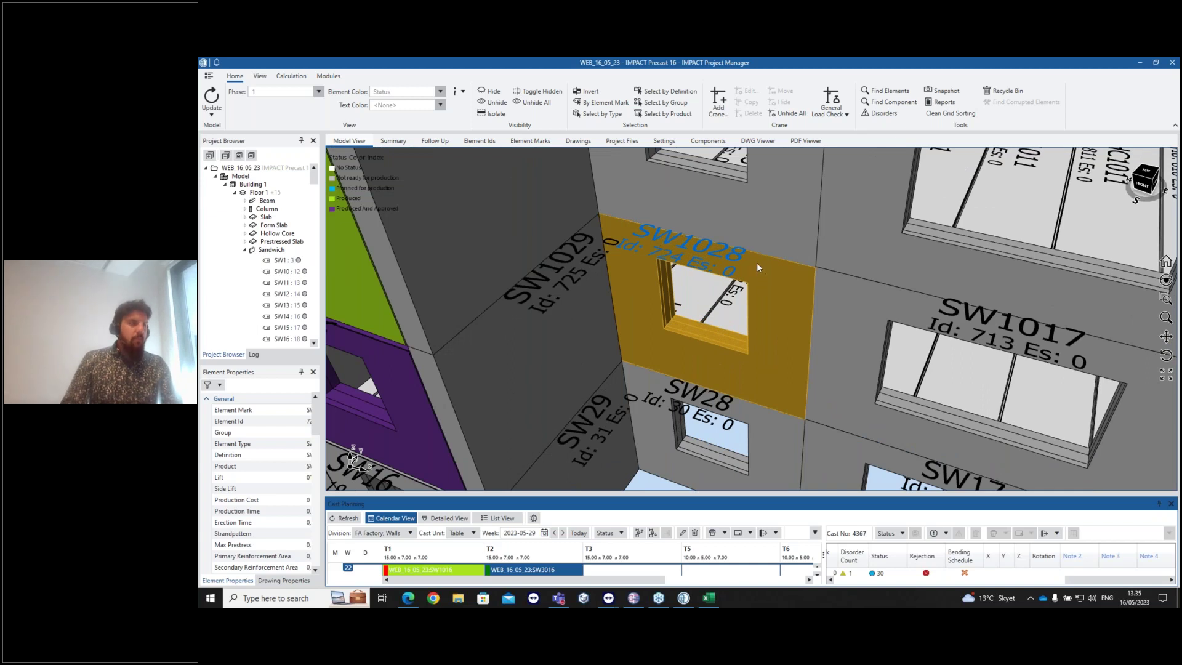
Capture a screenshot of the model area around SW1028 and copy it
{"action": "key", "text": "Print"}
{"action": "left_click_drag", "start_coordinate": [511, 155], "coordinate": [1032, 466]}
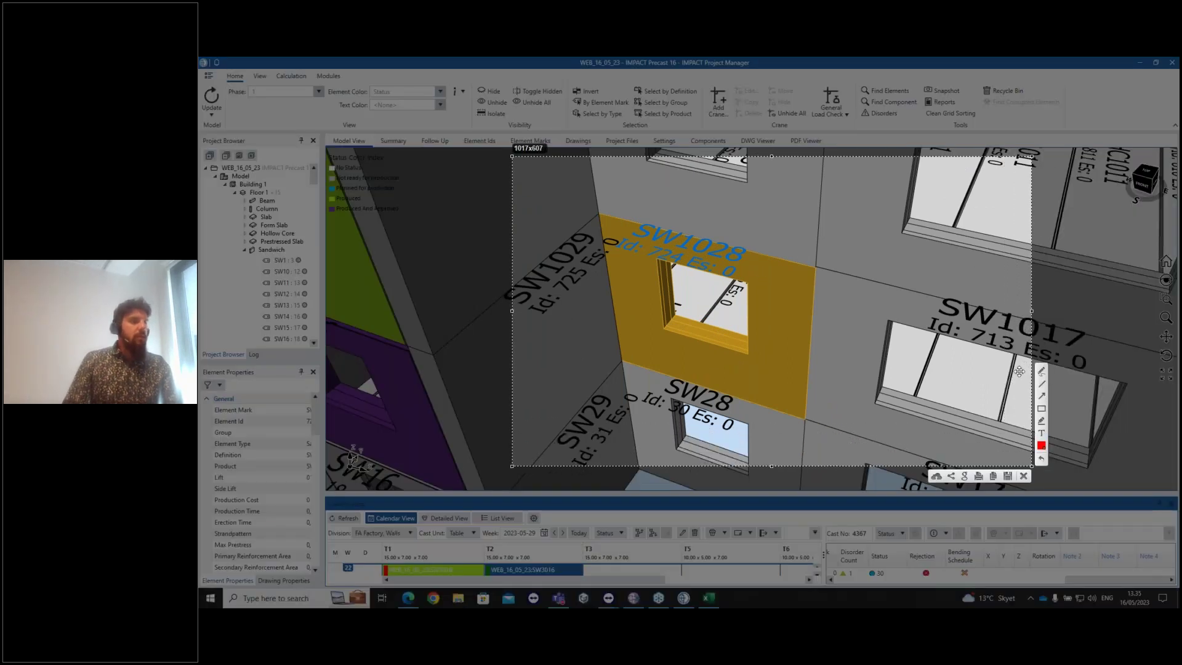
{"action": "left_click", "coordinate": [994, 476]}
Add a notification for SW1028 and copy its title 'Missing rc_delayed' into the description
{"action": "right_click", "coordinate": [766, 282]}
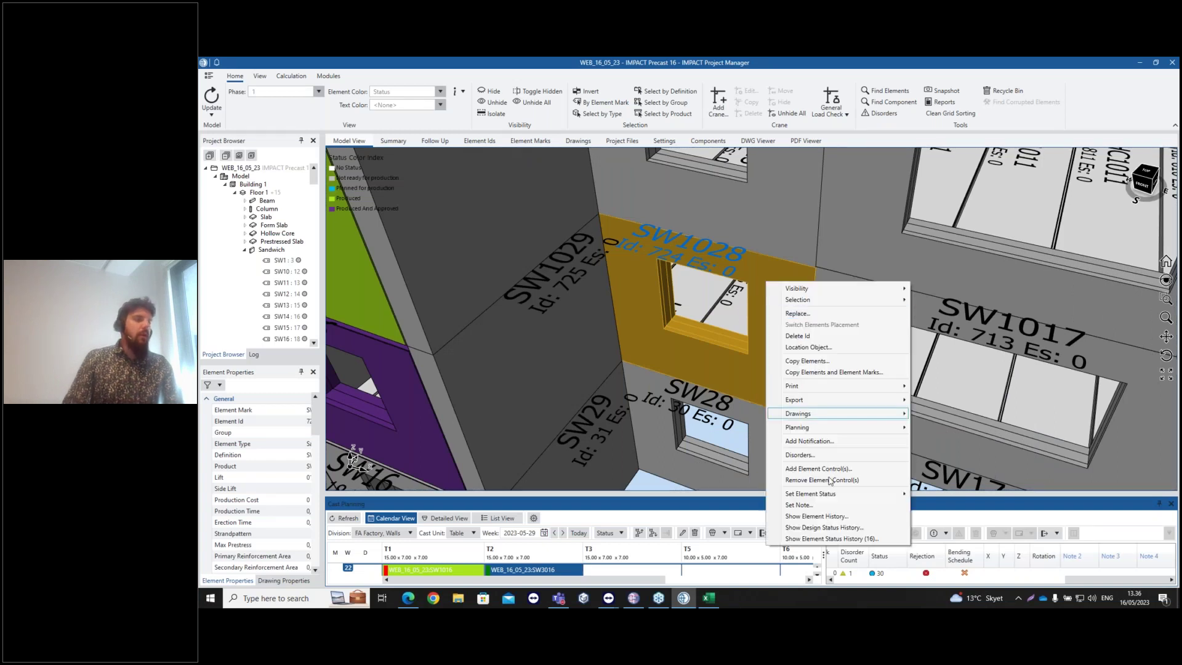
{"action": "left_click", "coordinate": [838, 442]}
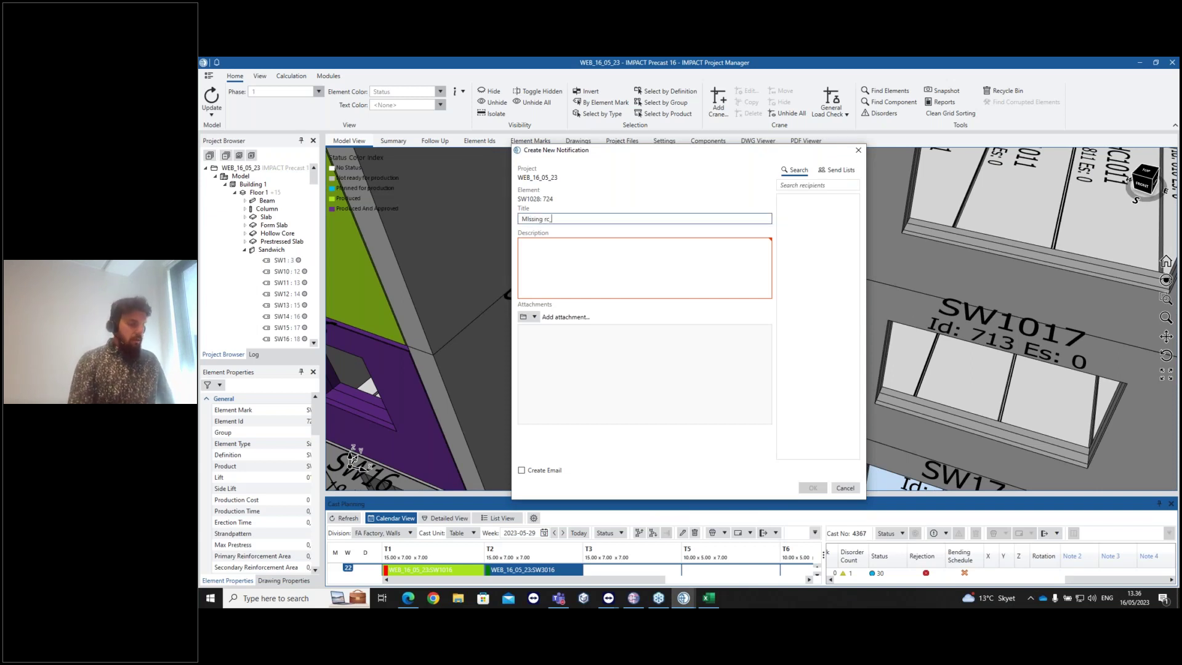
{"action": "left_click", "coordinate": [560, 249]}
{"action": "key", "text": "shift+Tab"}
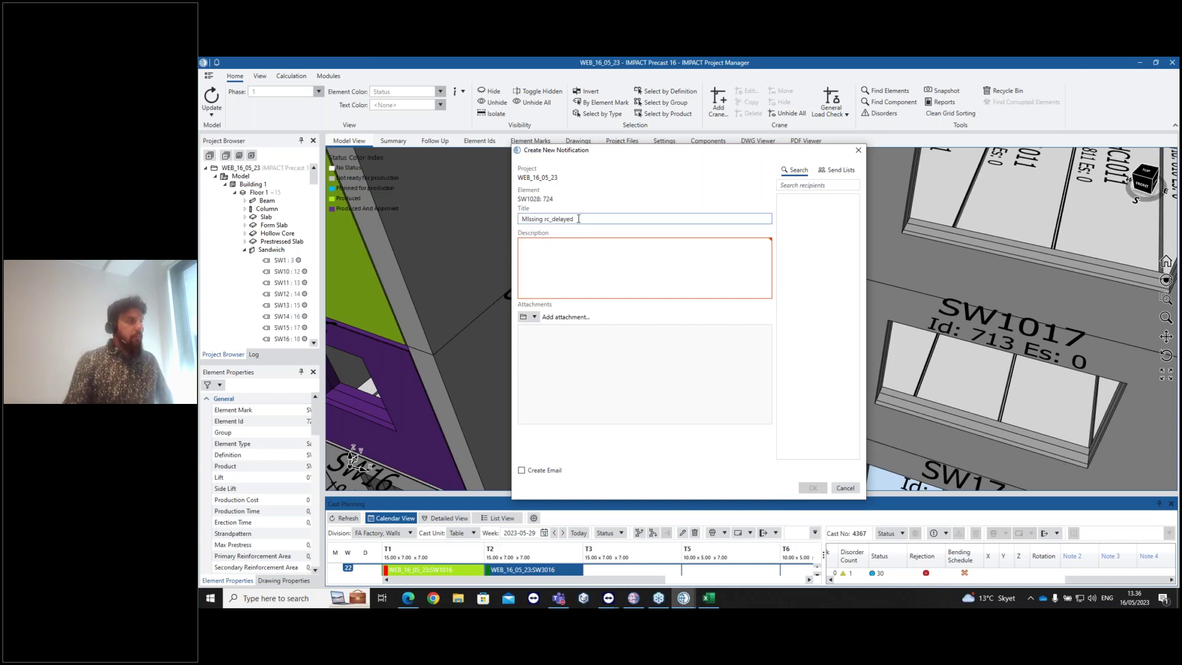
{"action": "key", "text": "ctrl+c"}
{"action": "key", "text": "Tab"}
{"action": "key", "text": "ctrl+v"}
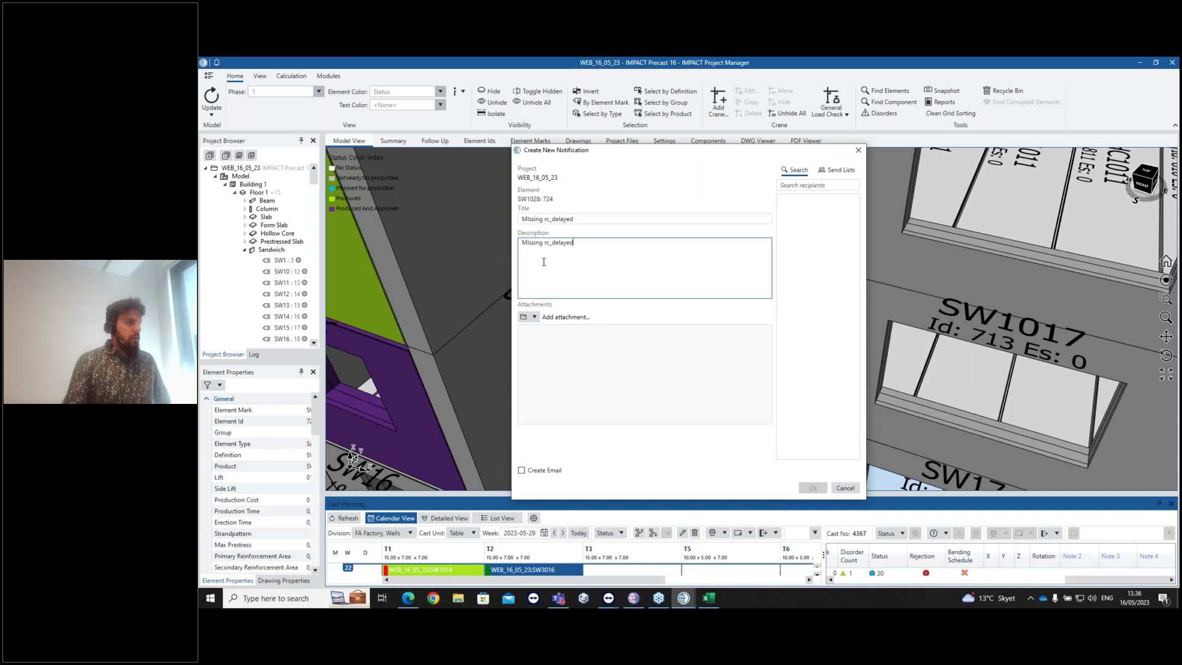
Attach the image file 123.jpg to the notification
{"action": "left_click", "coordinate": [535, 317]}
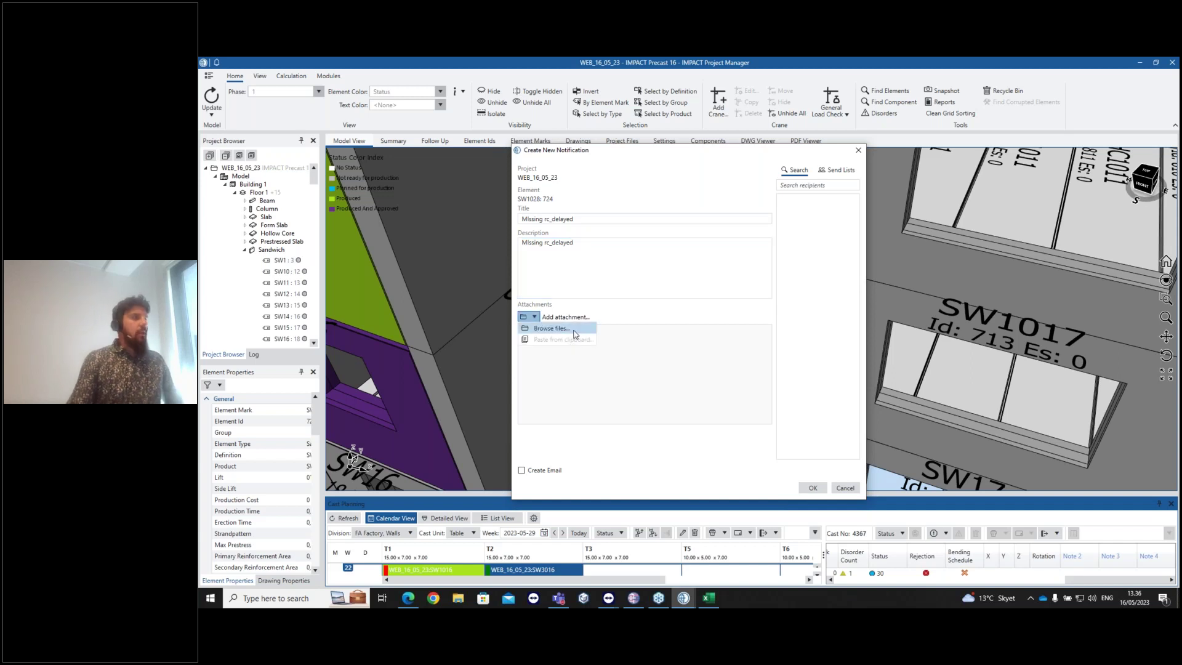
{"action": "left_click", "coordinate": [551, 328]}
{"action": "left_click", "coordinate": [636, 245]}
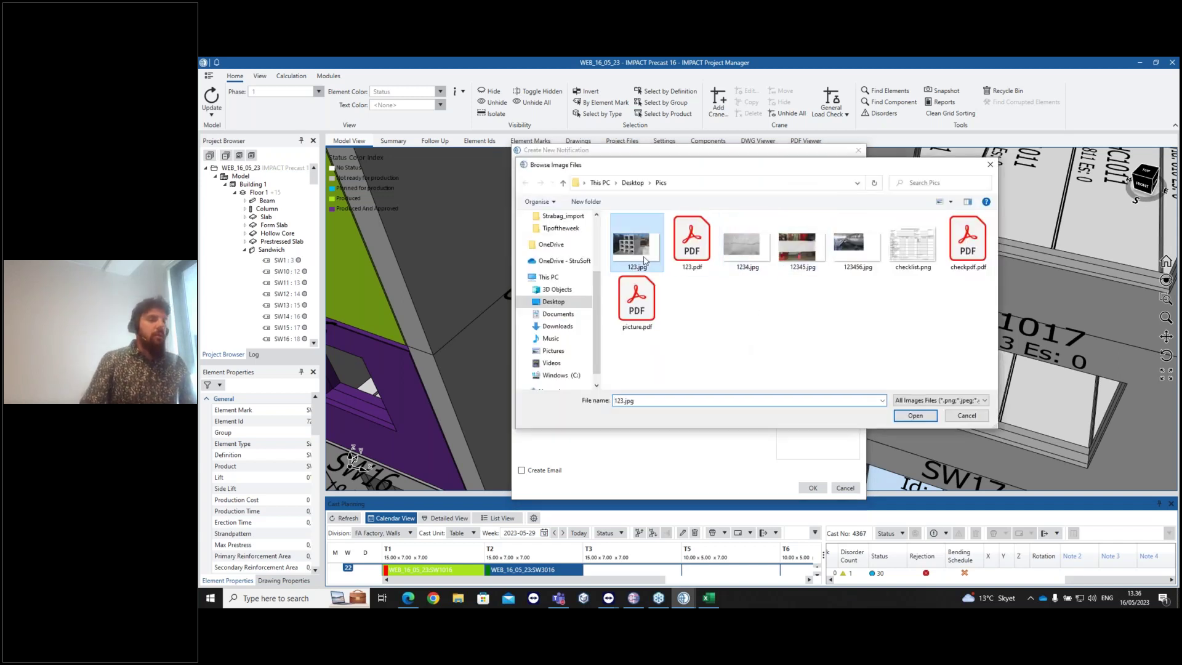
{"action": "left_click", "coordinate": [913, 416]}
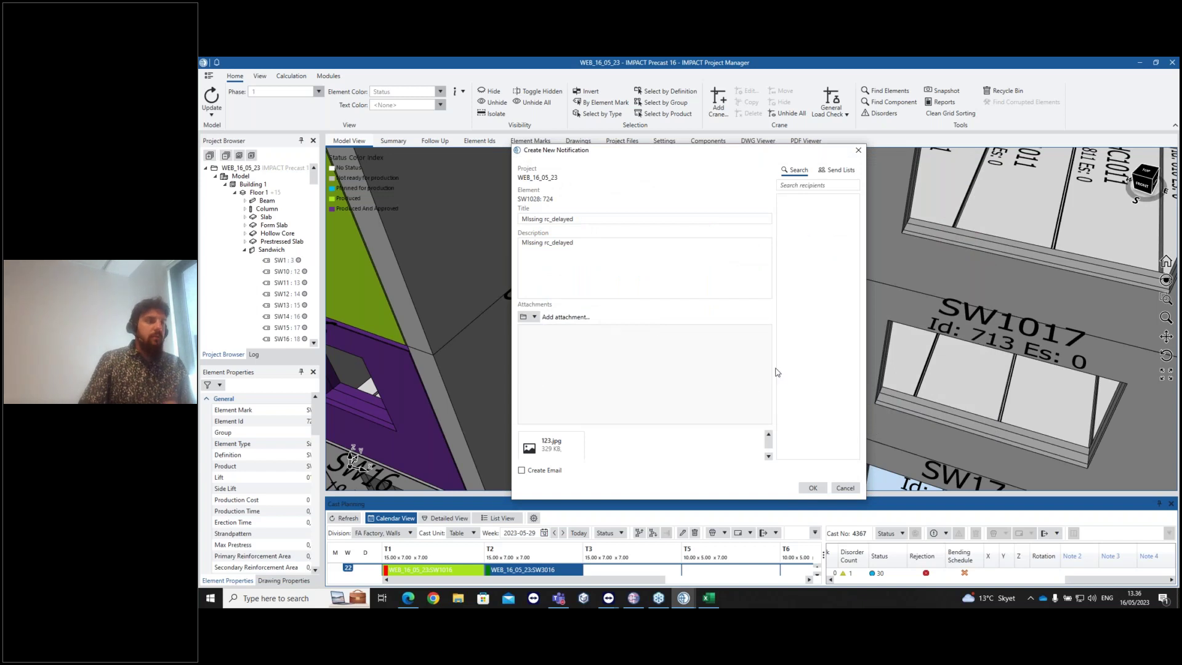
Add two recipients found by name search and enable Create Email
{"action": "left_click", "coordinate": [819, 185]}
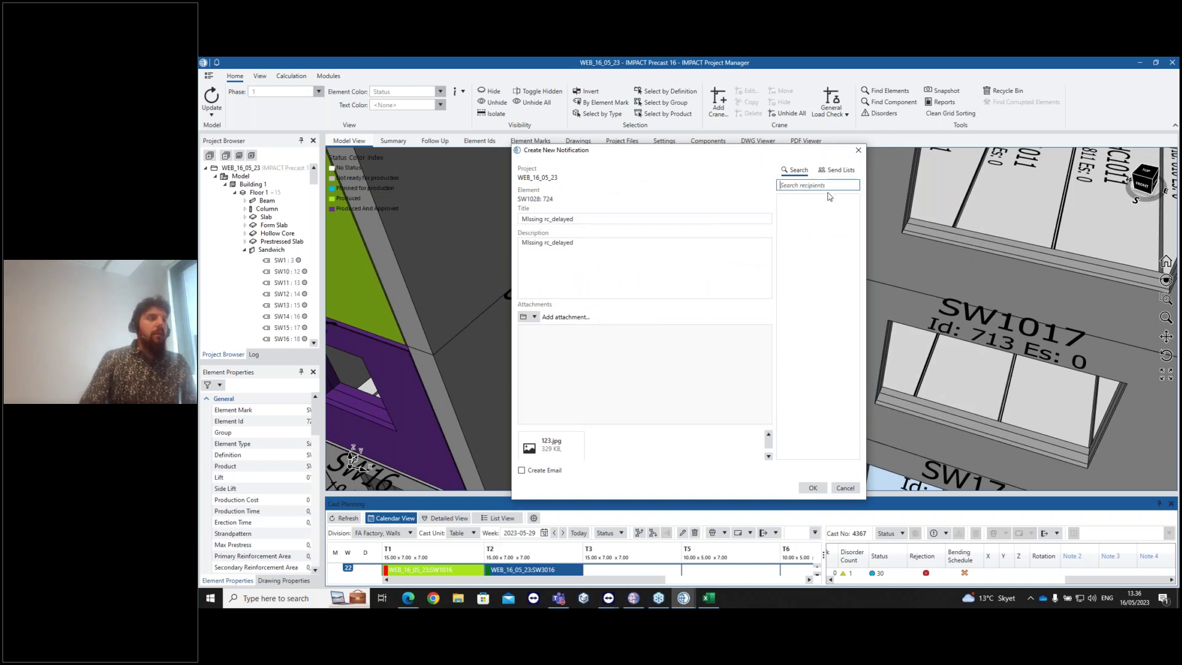
{"action": "type", "text": "linus"}
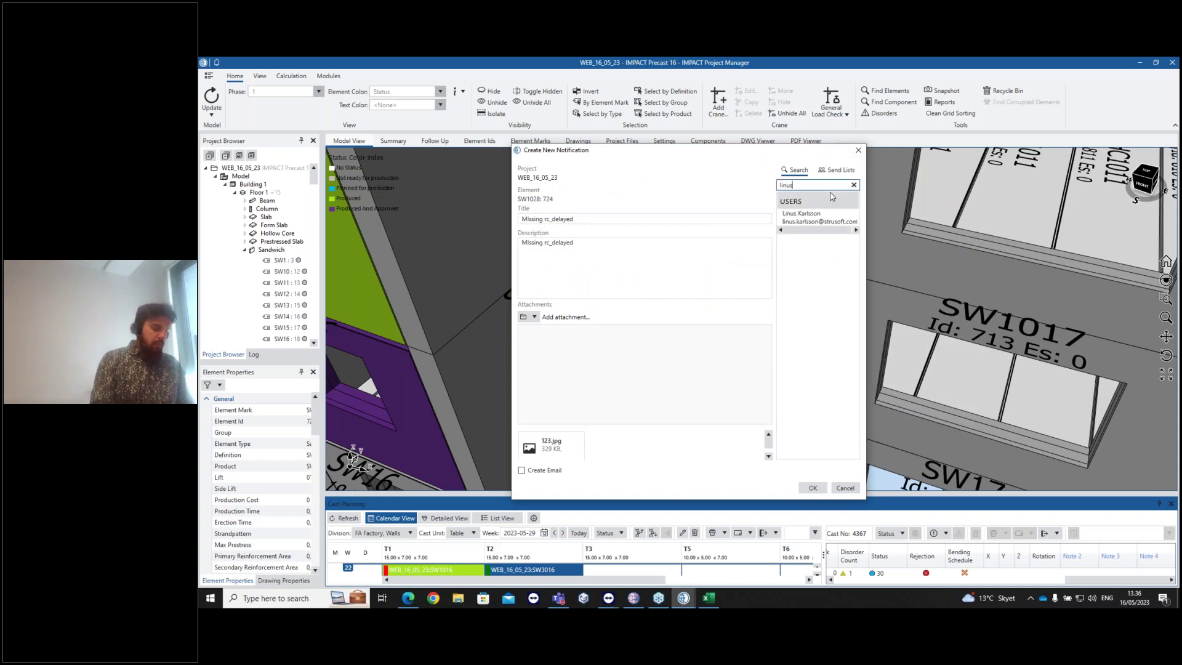
{"action": "left_click", "coordinate": [827, 218]}
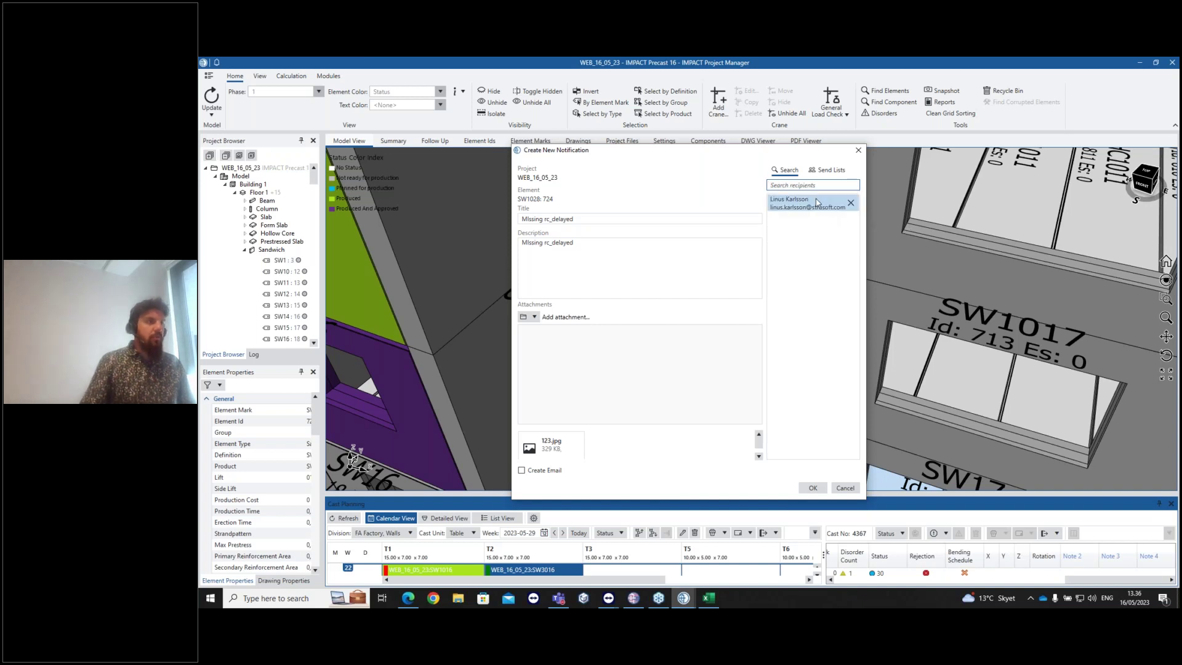
{"action": "type", "text": "thomas"}
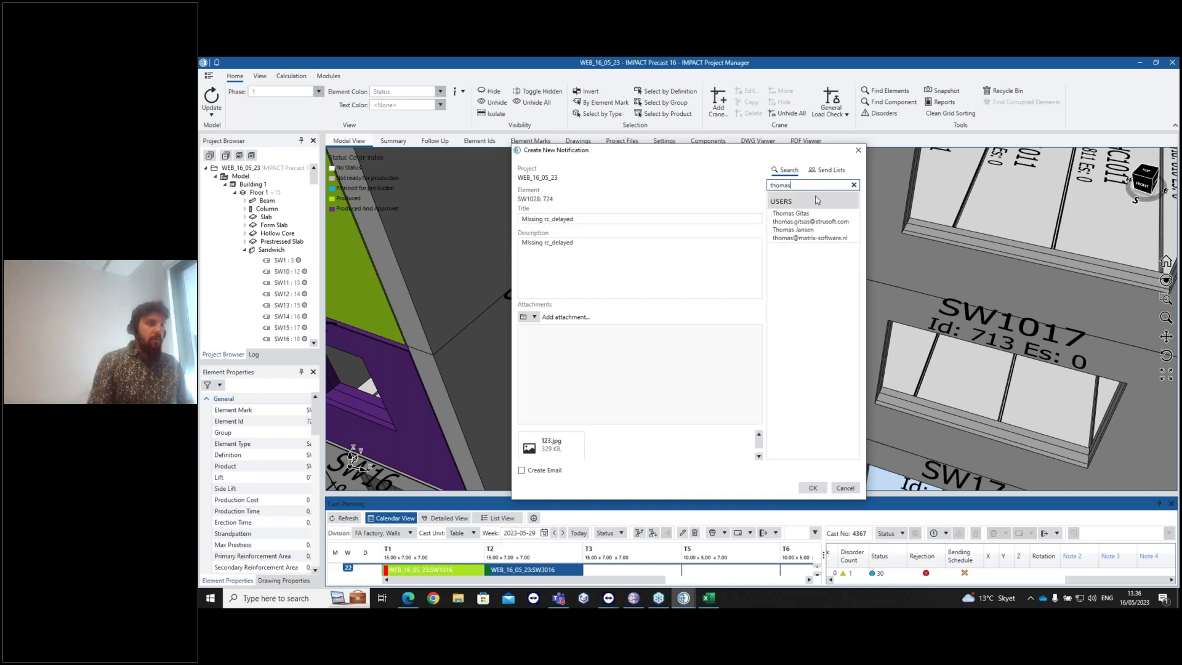
{"action": "left_click", "coordinate": [847, 217]}
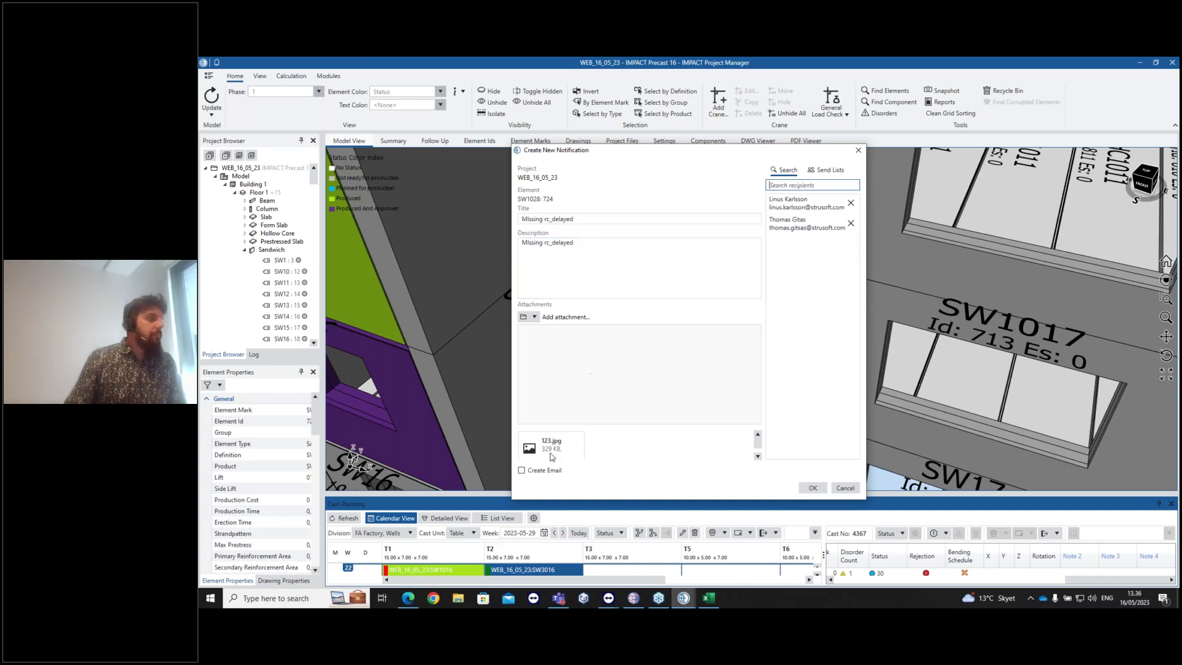
{"action": "left_click", "coordinate": [521, 471]}
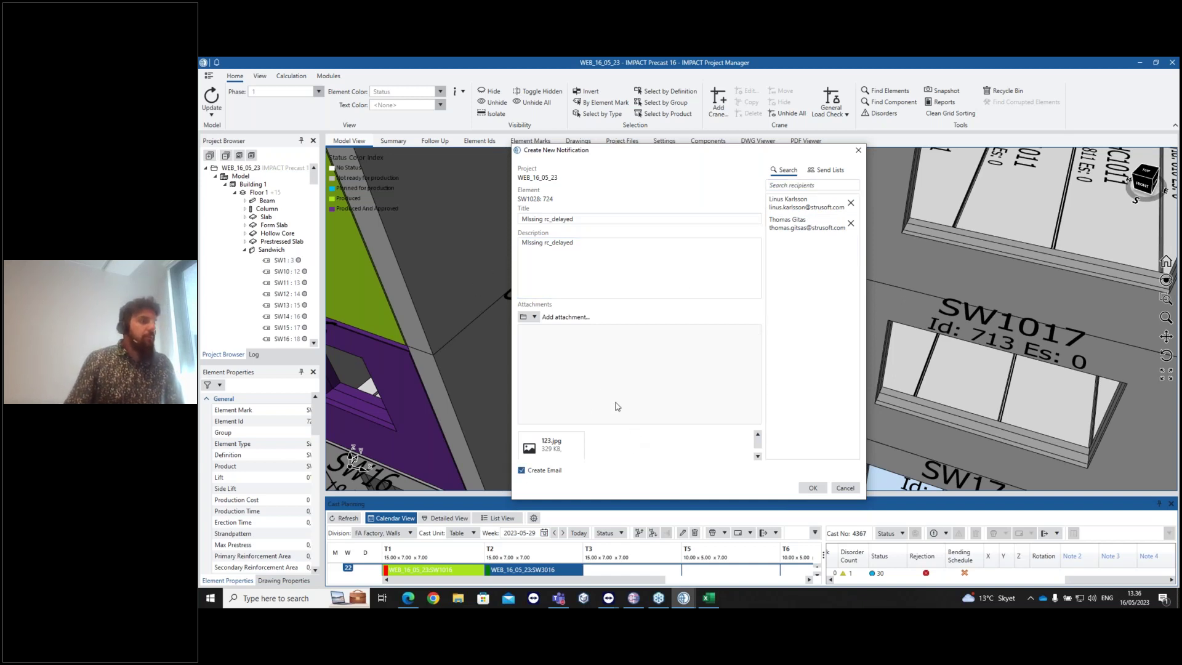
Capture the SW1017 model area and attach it from the clipboard as 123.png
{"action": "left_click", "coordinate": [535, 317]}
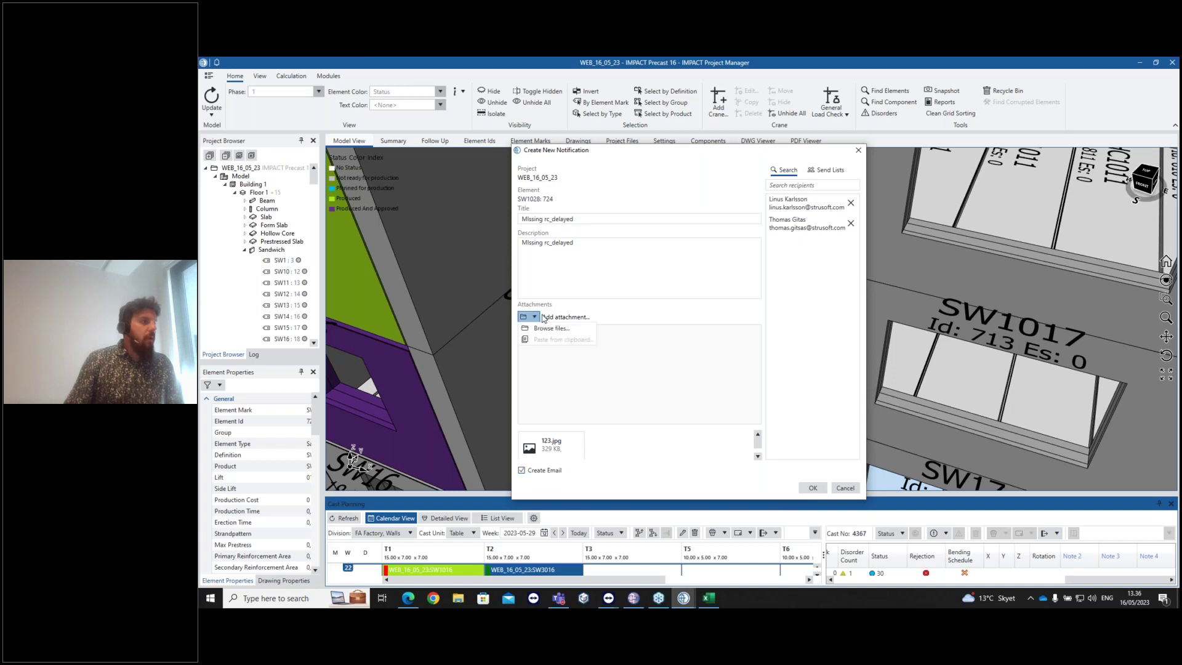
{"action": "left_click", "coordinate": [542, 317]}
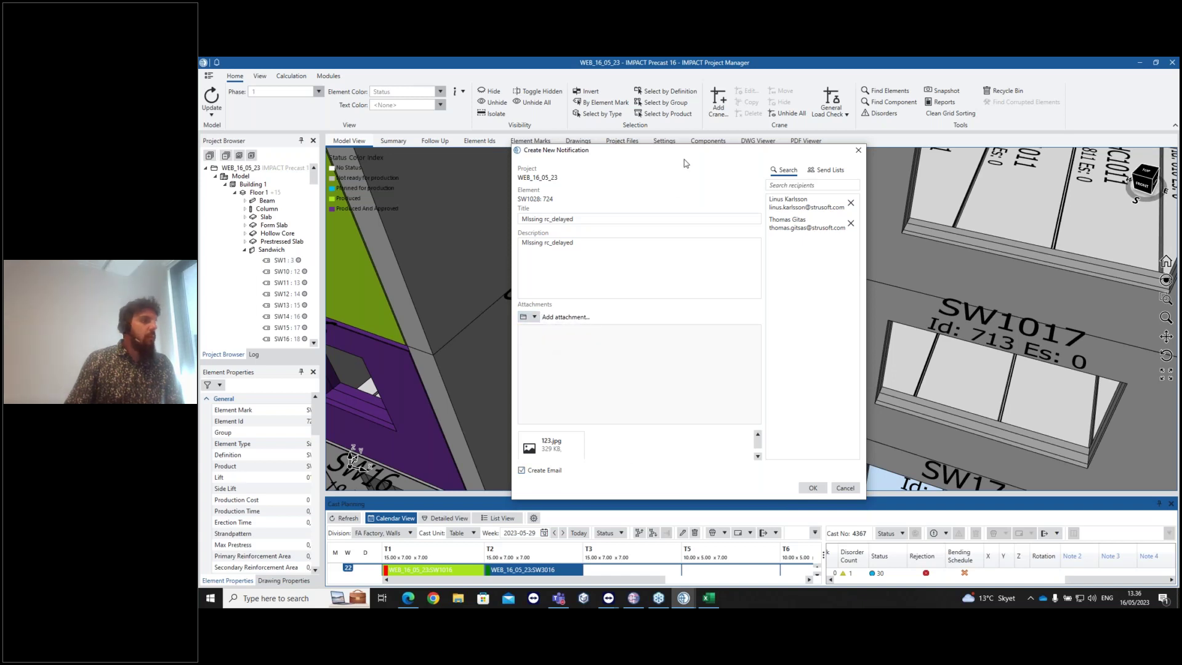
{"action": "left_click", "coordinate": [534, 317]}
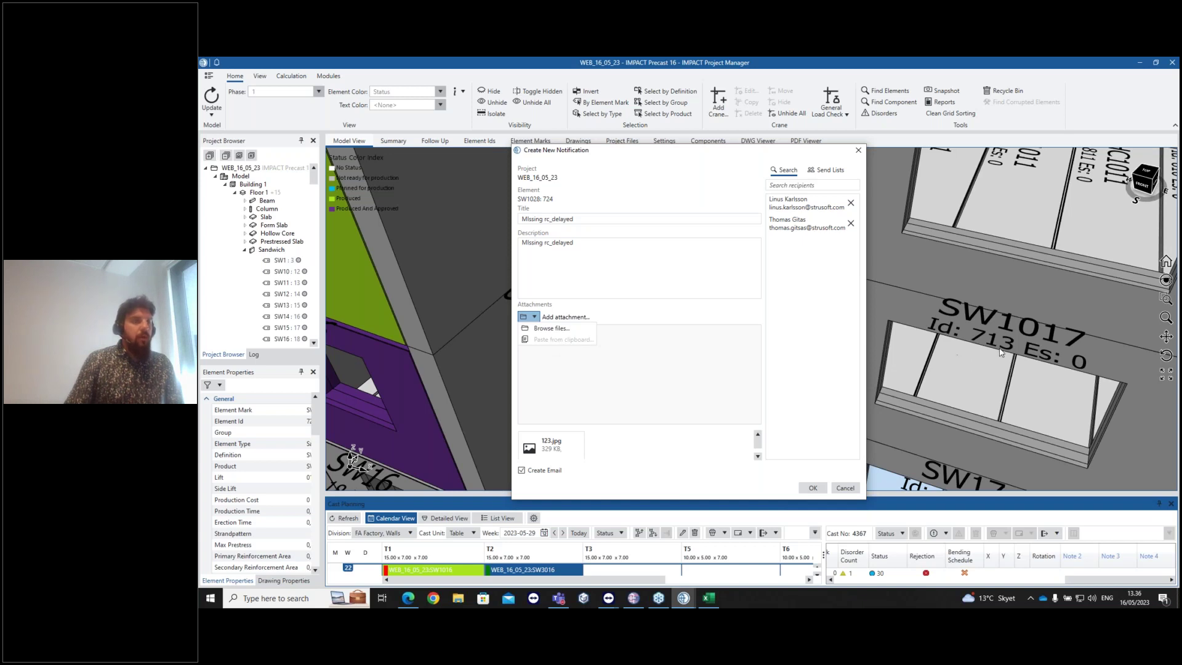
{"action": "key", "text": "Print"}
{"action": "left_click_drag", "start_coordinate": [914, 226], "coordinate": [1170, 474]}
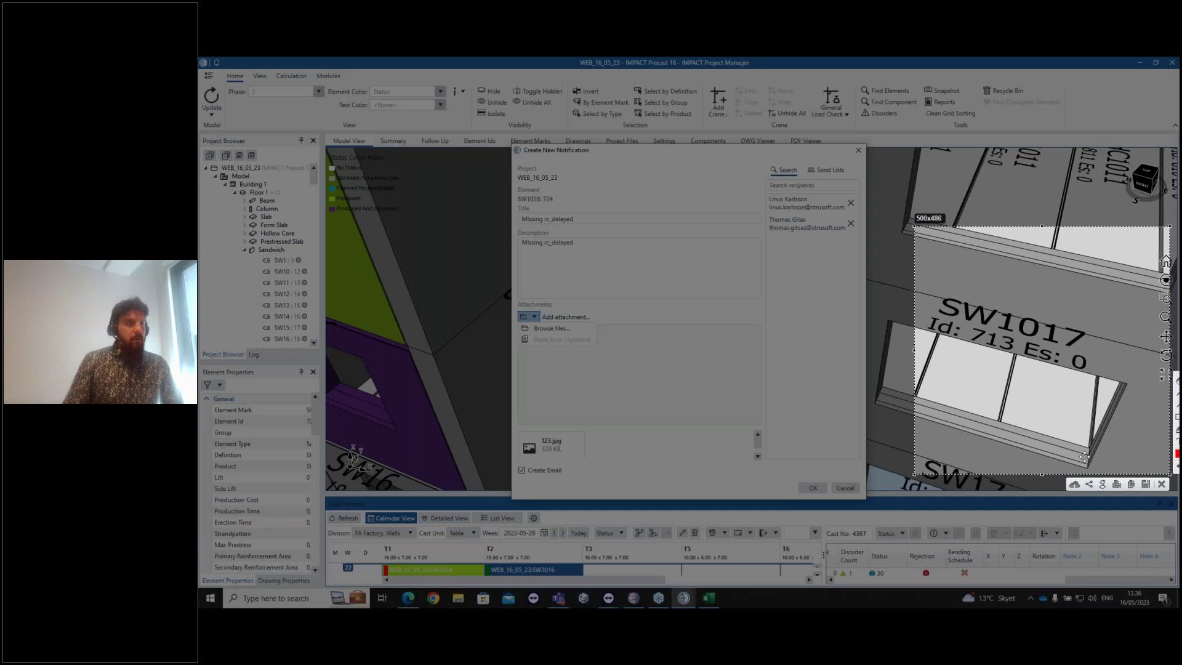
{"action": "left_click", "coordinate": [1131, 484]}
{"action": "left_click", "coordinate": [535, 317]}
{"action": "left_click", "coordinate": [562, 339]}
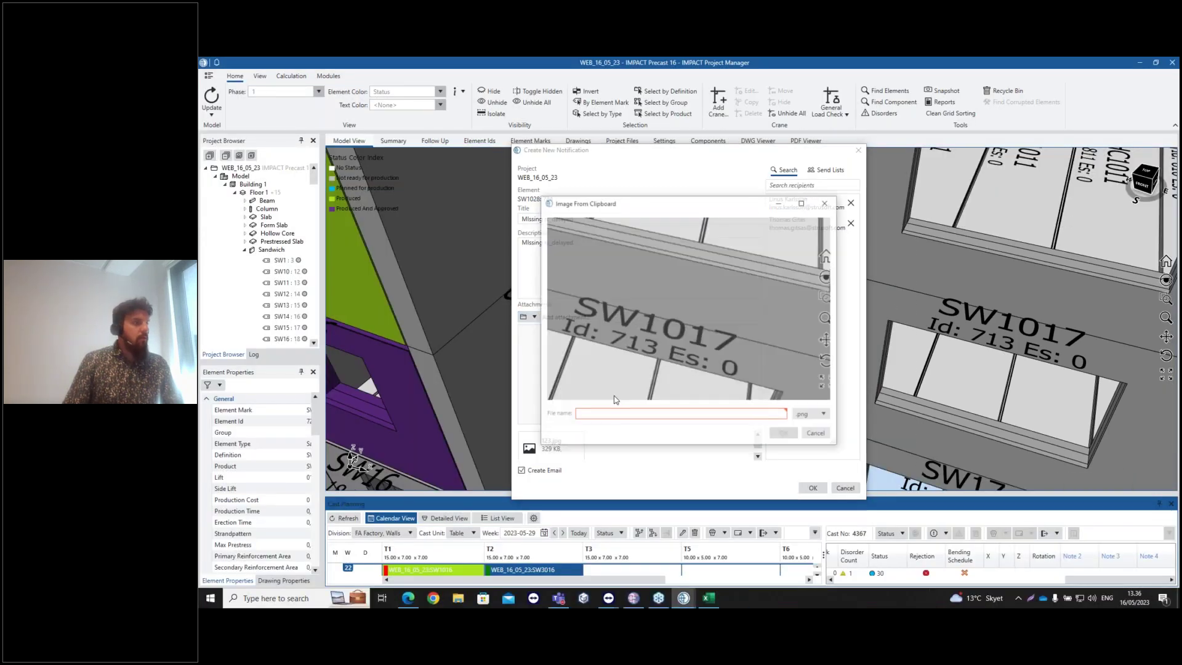
{"action": "type", "text": "123"}
{"action": "left_click", "coordinate": [785, 434]}
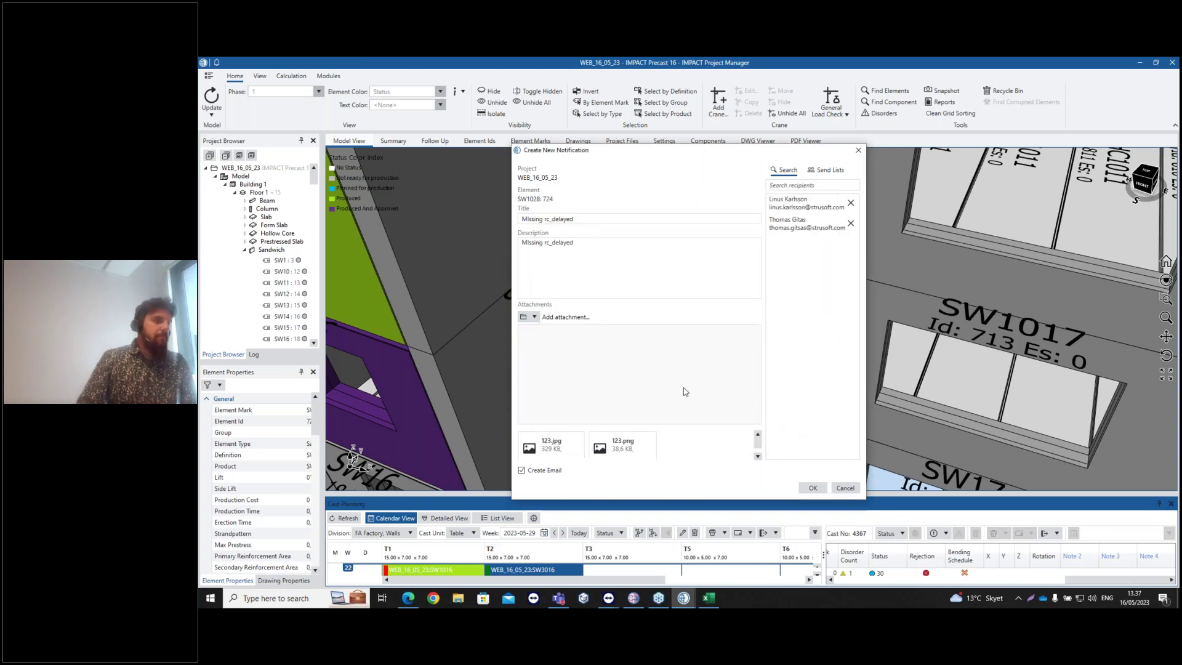
{"action": "left_click_drag", "start_coordinate": [709, 159], "coordinate": [510, 159]}
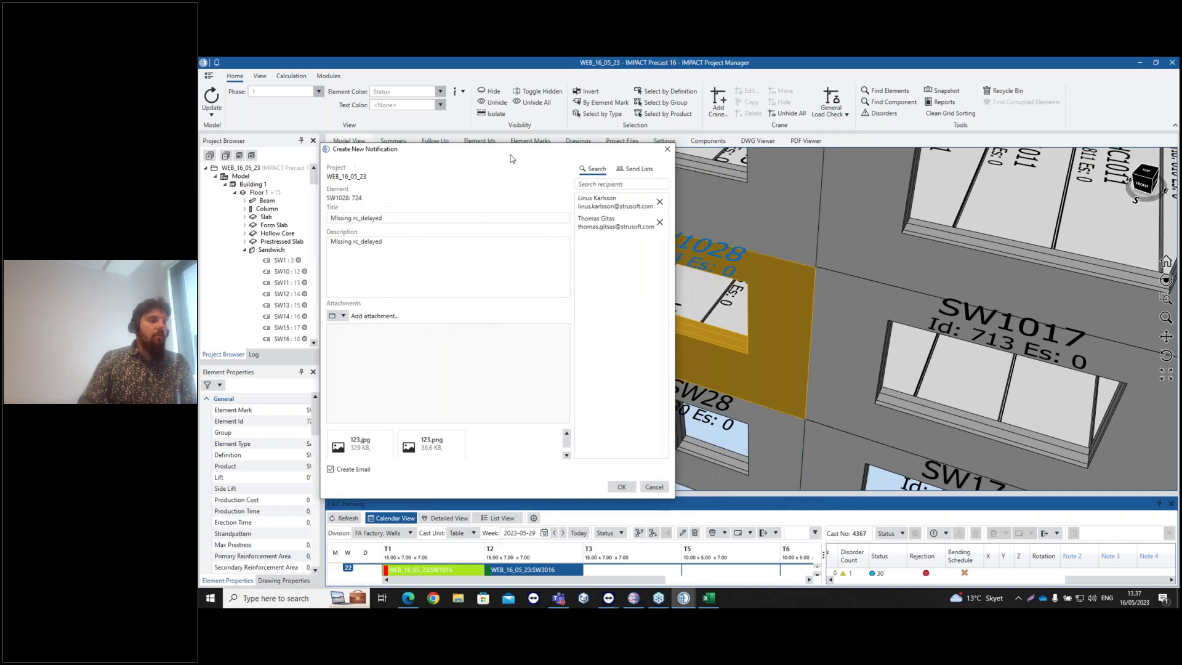
Save the notification and send the 'Missing rc_delayed' e-mail with both images from Outlook
{"action": "left_click", "coordinate": [617, 487]}
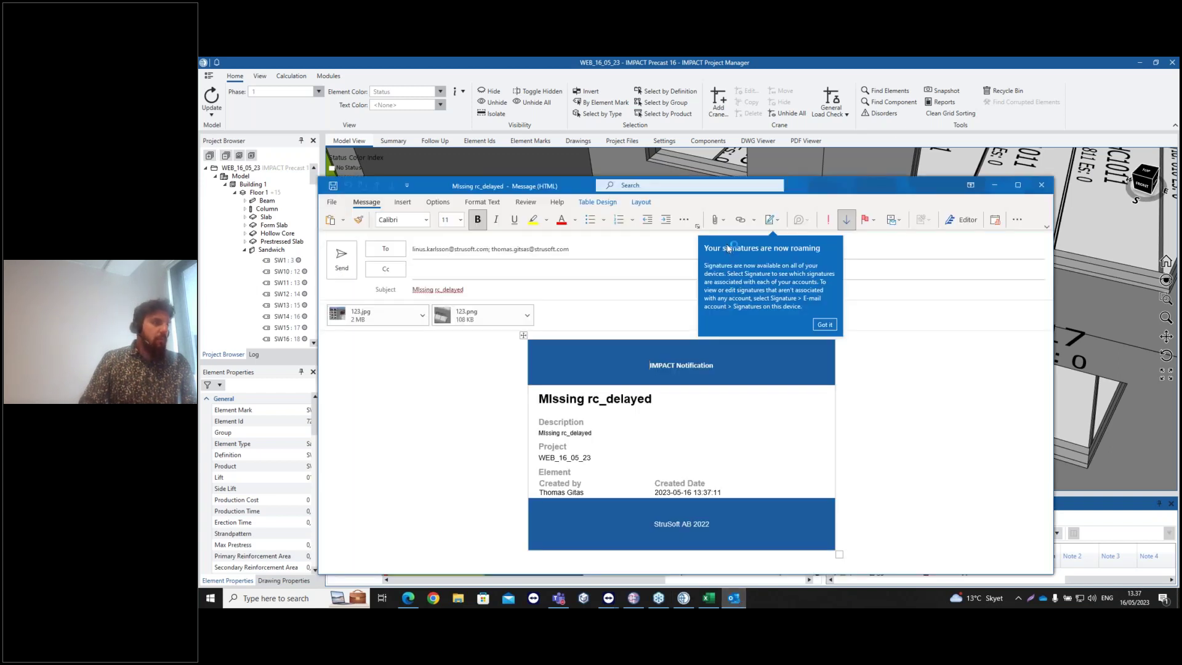
{"action": "left_click_drag", "start_coordinate": [825, 188], "coordinate": [782, 104]}
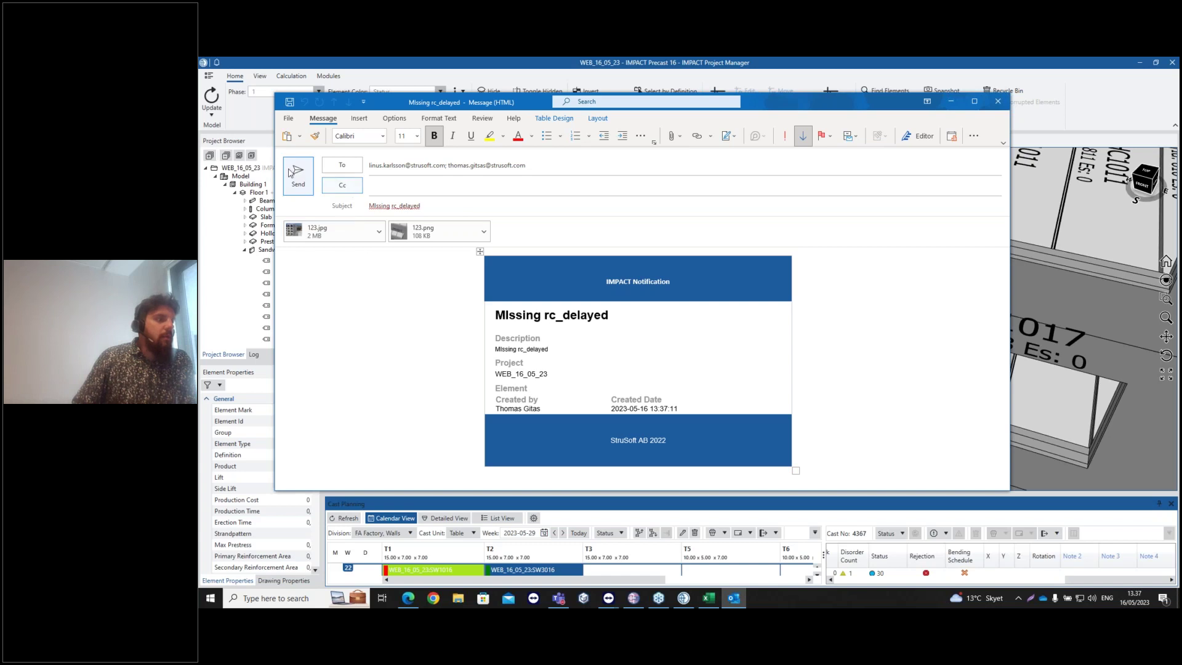
{"action": "left_click", "coordinate": [299, 175]}
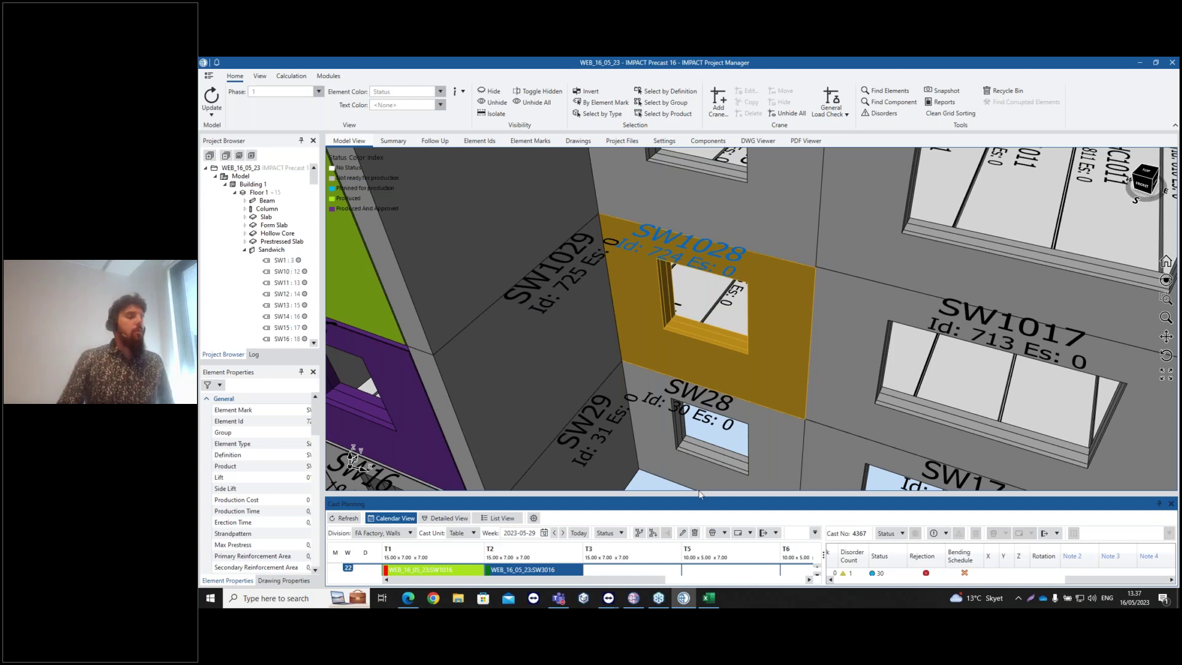
Enlarge the Cast Planning calendar and zoom out to a lower side-on view of the building
{"action": "left_click_drag", "start_coordinate": [698, 487], "coordinate": [705, 362]}
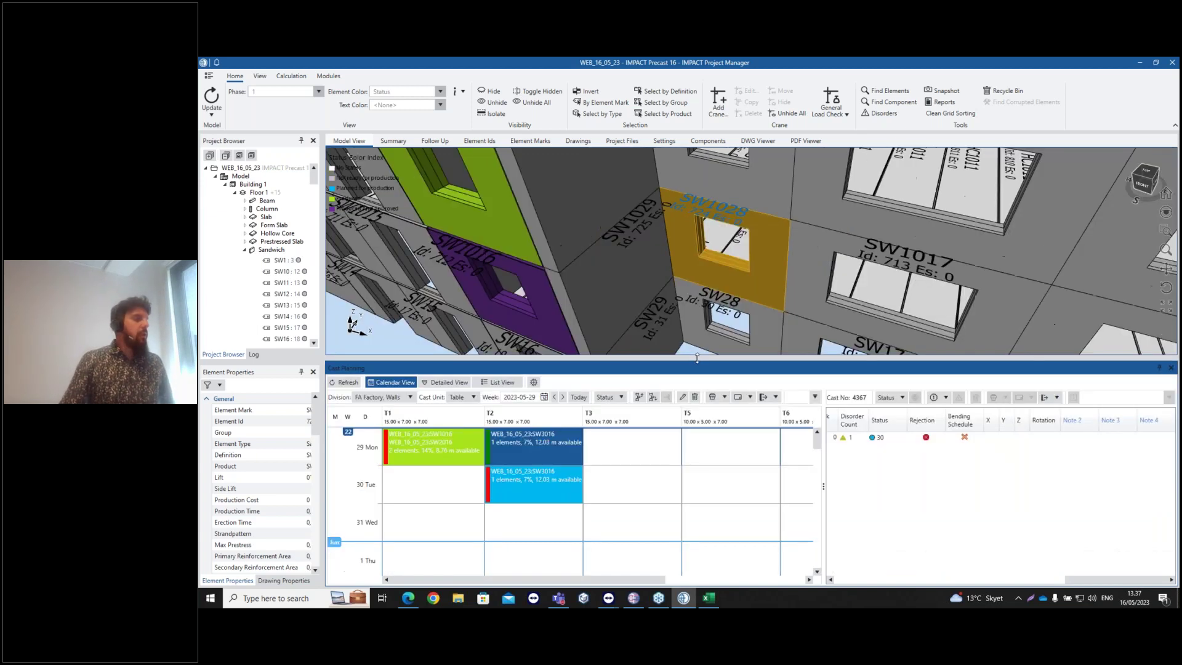
{"action": "scroll", "coordinate": [725, 304], "scroll_direction": "down", "scroll_amount": 4}
{"action": "scroll", "coordinate": [725, 303], "scroll_direction": "down", "scroll_amount": 5}
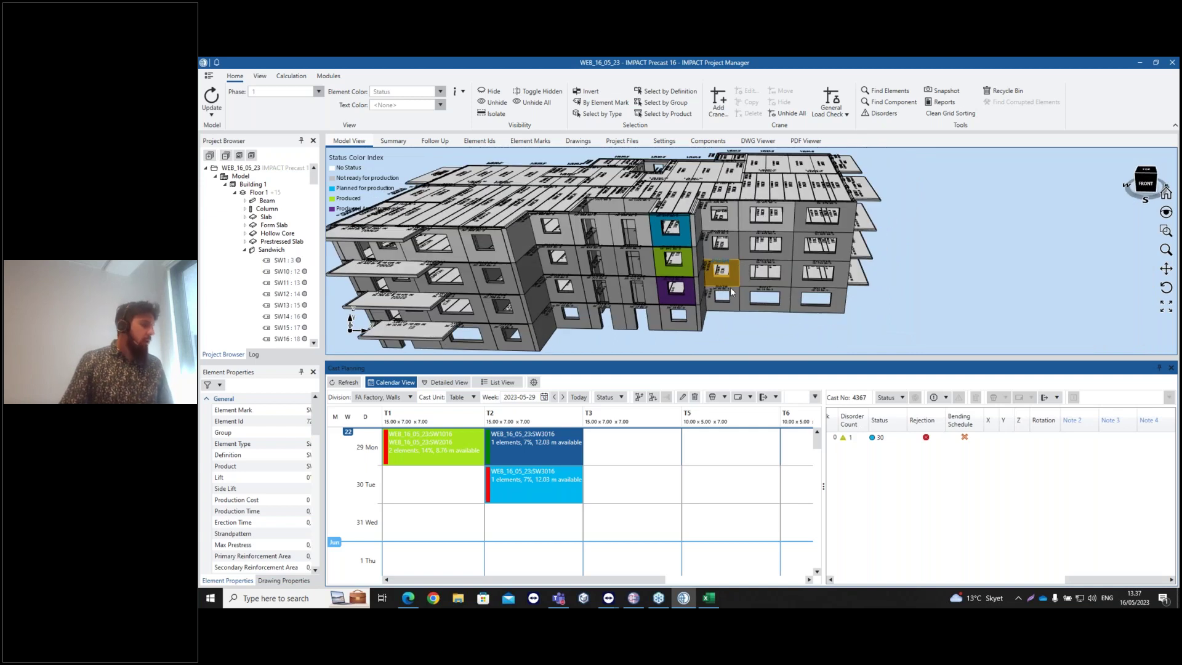
{"action": "middle_click_drag", "start_coordinate": [733, 297], "coordinate": [708, 281]}
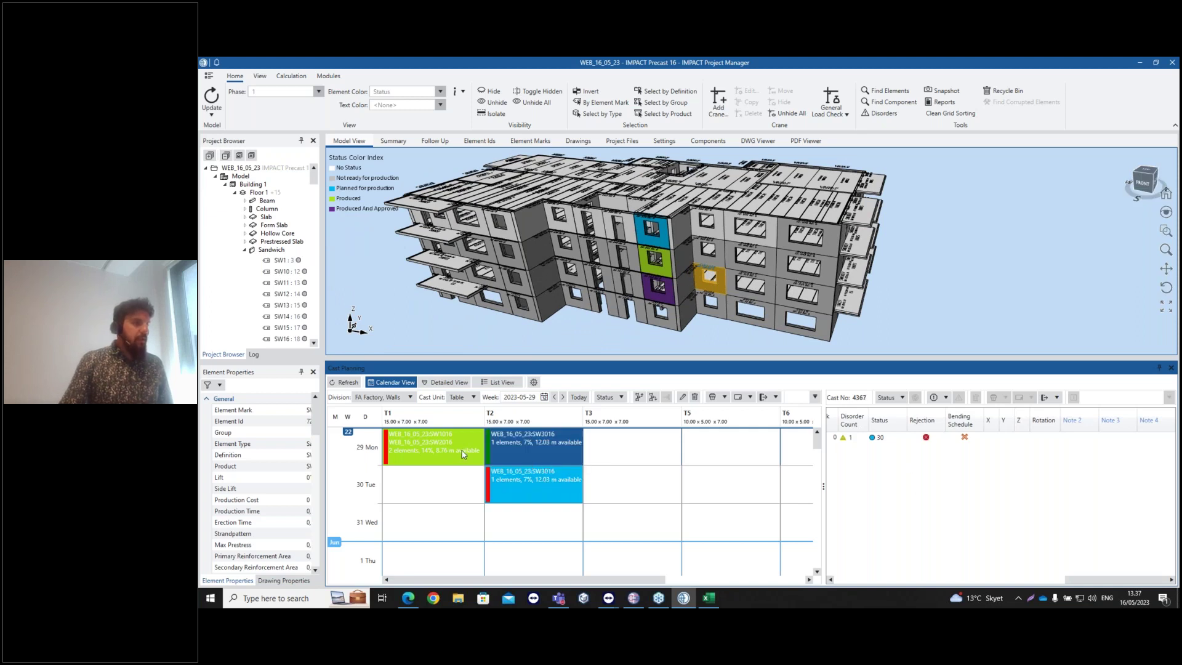
Select the T1 cast 4366 and its status 45 element, open print options, then switch to Resource Manager
{"action": "left_click", "coordinate": [535, 447]}
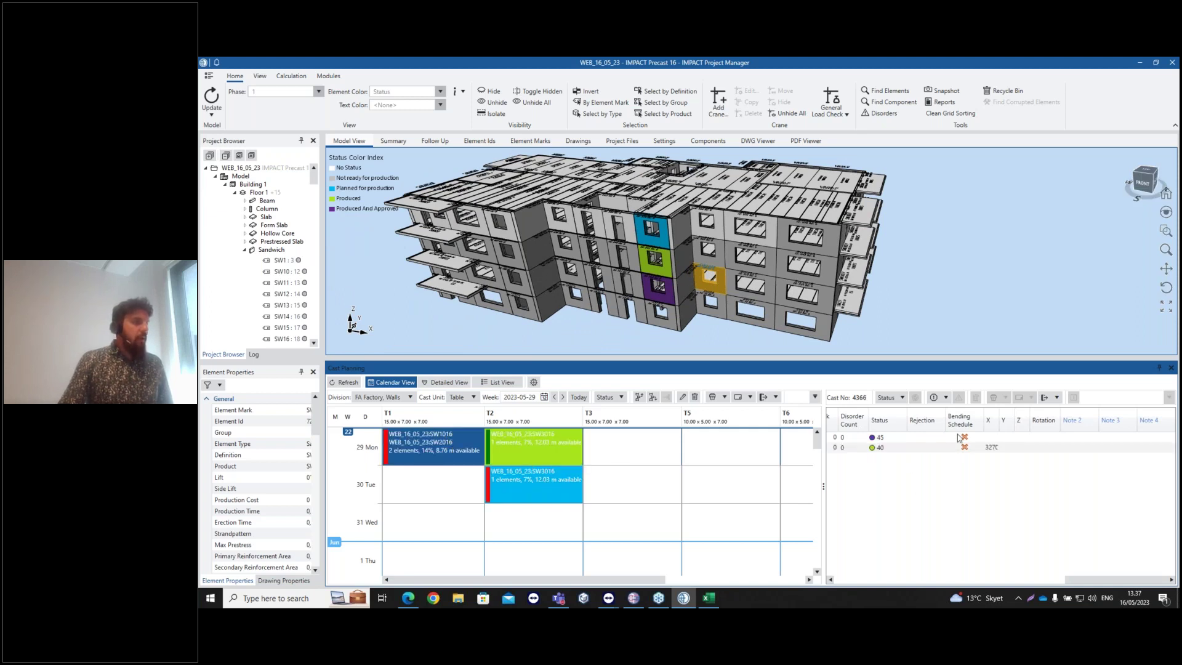
{"action": "left_click", "coordinate": [906, 440]}
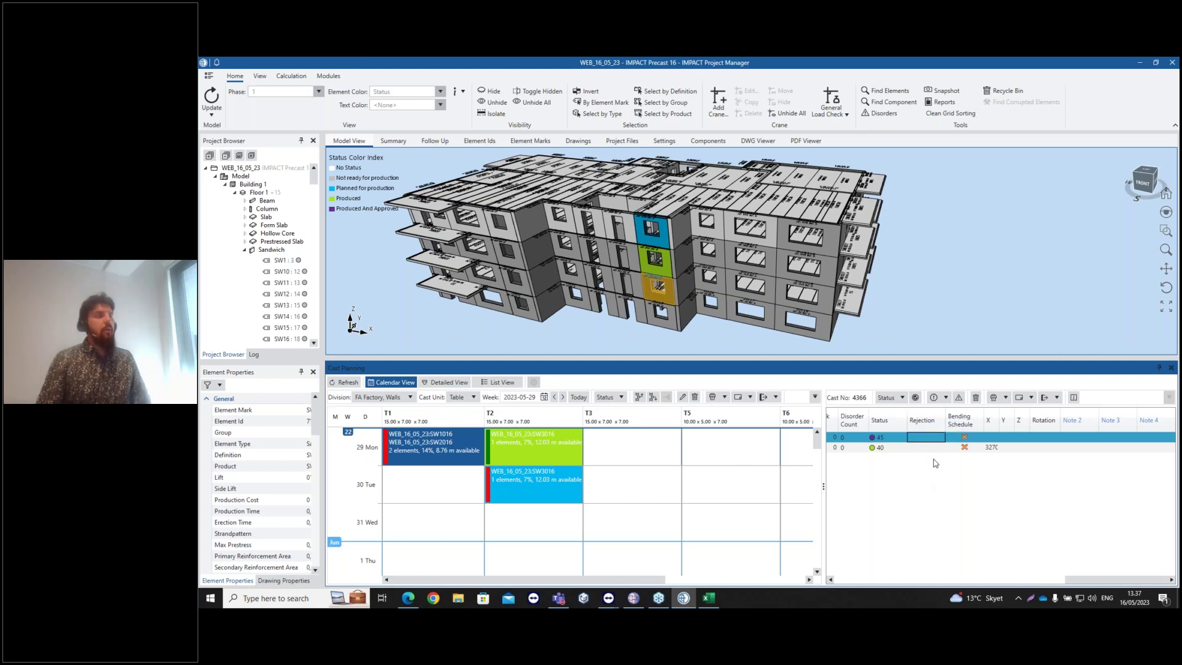
{"action": "left_click", "coordinate": [1006, 398]}
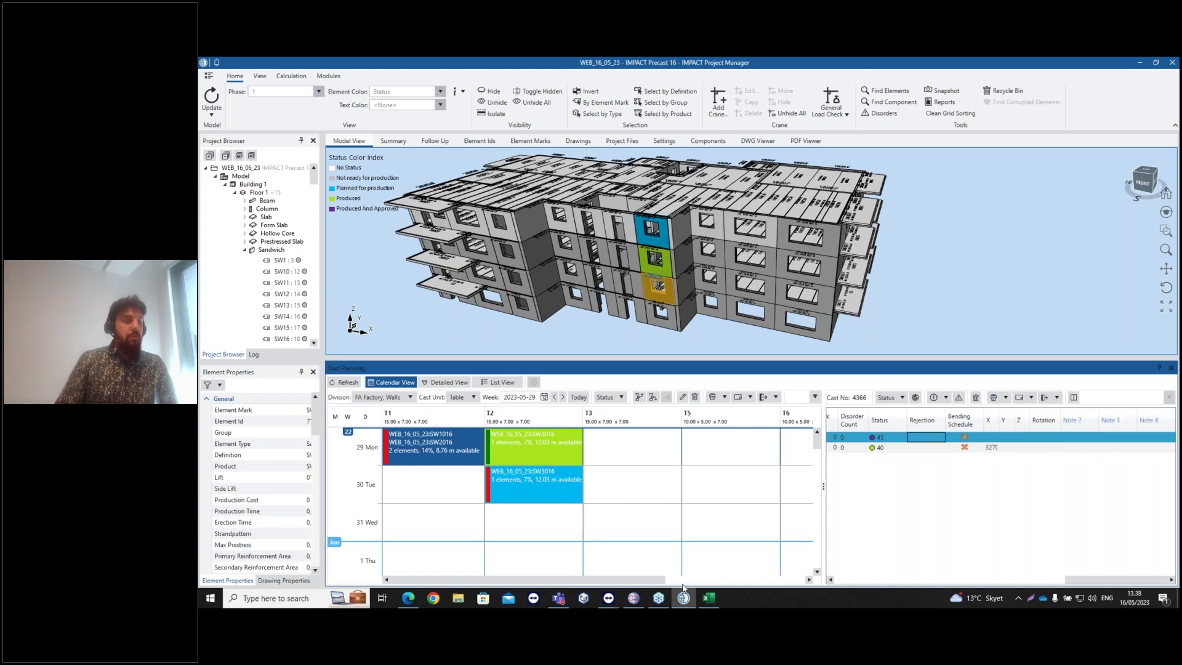
{"action": "left_click", "coordinate": [633, 598]}
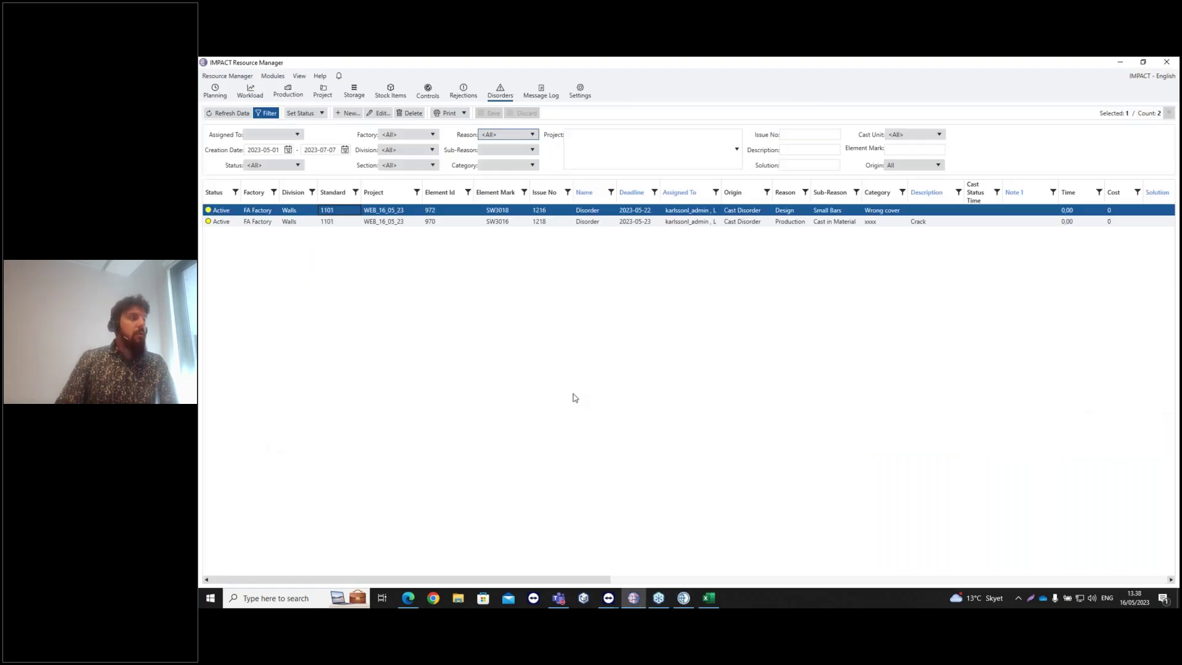
Print SW3016's rejection with the 'Test rejected report pictur on lines' report to Excel
{"action": "left_click", "coordinate": [463, 92]}
{"action": "left_click", "coordinate": [493, 212]}
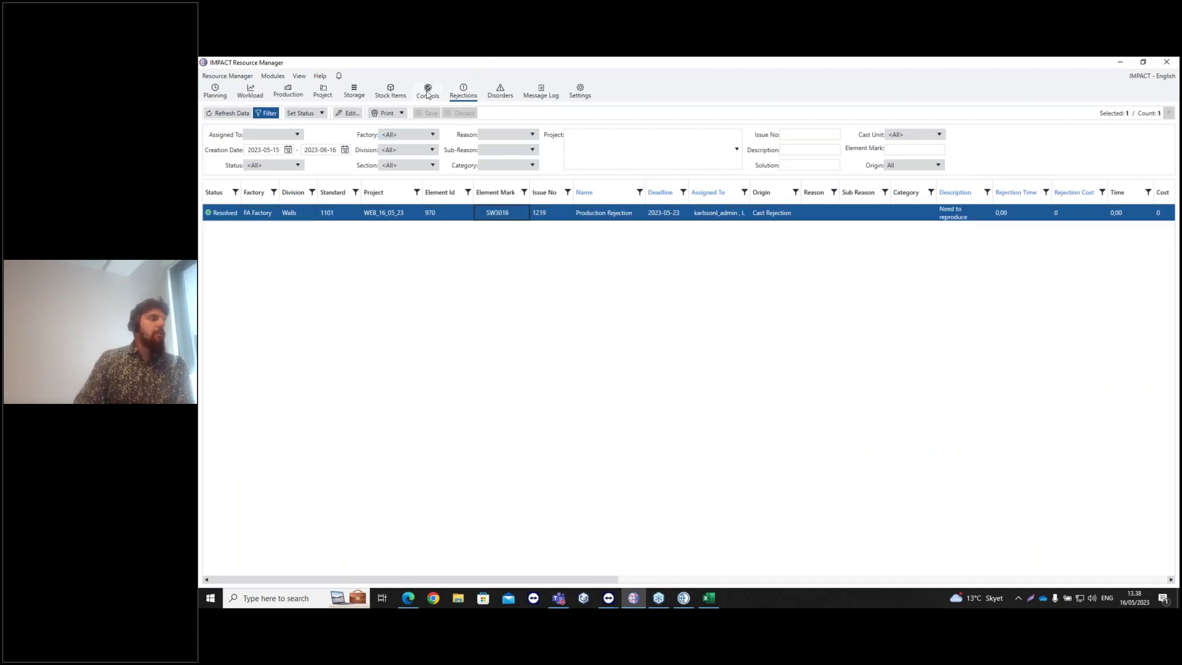
{"action": "left_click", "coordinate": [492, 96]}
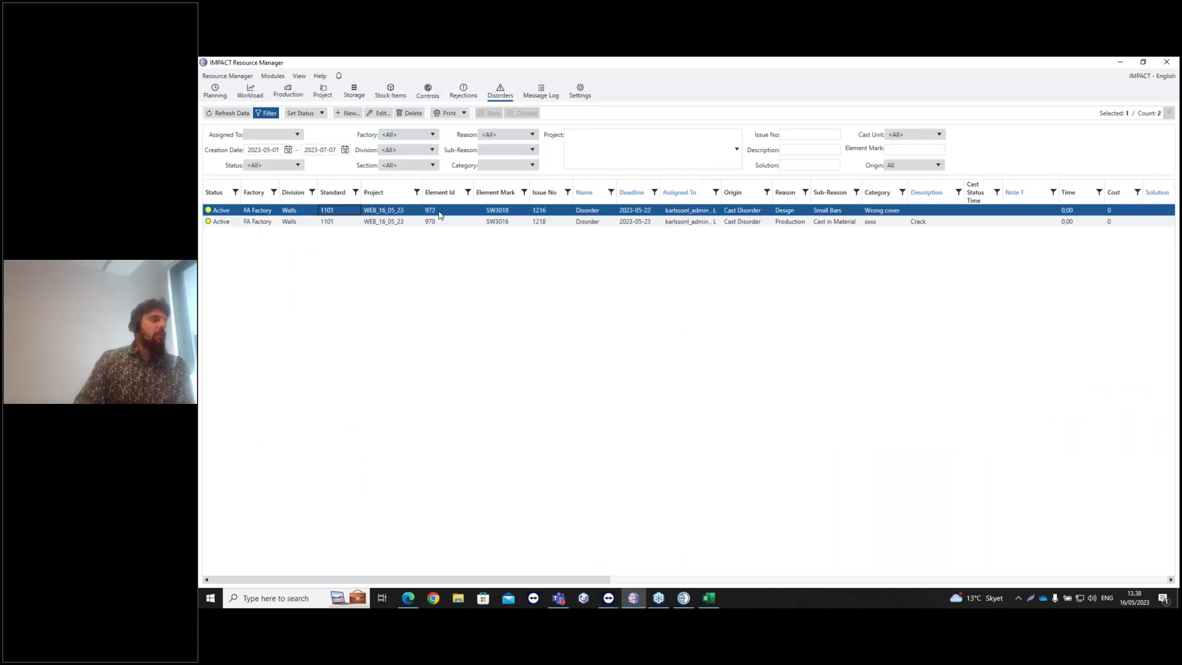
{"action": "left_click", "coordinate": [463, 91]}
{"action": "right_click", "coordinate": [457, 219]}
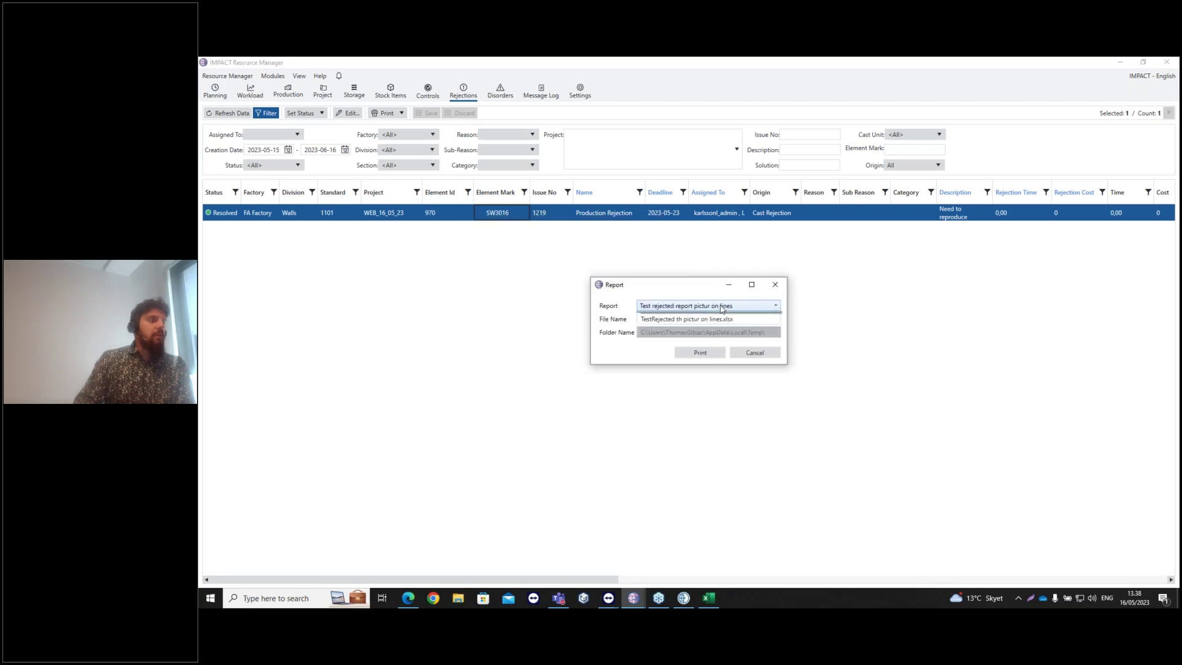
{"action": "left_click", "coordinate": [722, 307]}
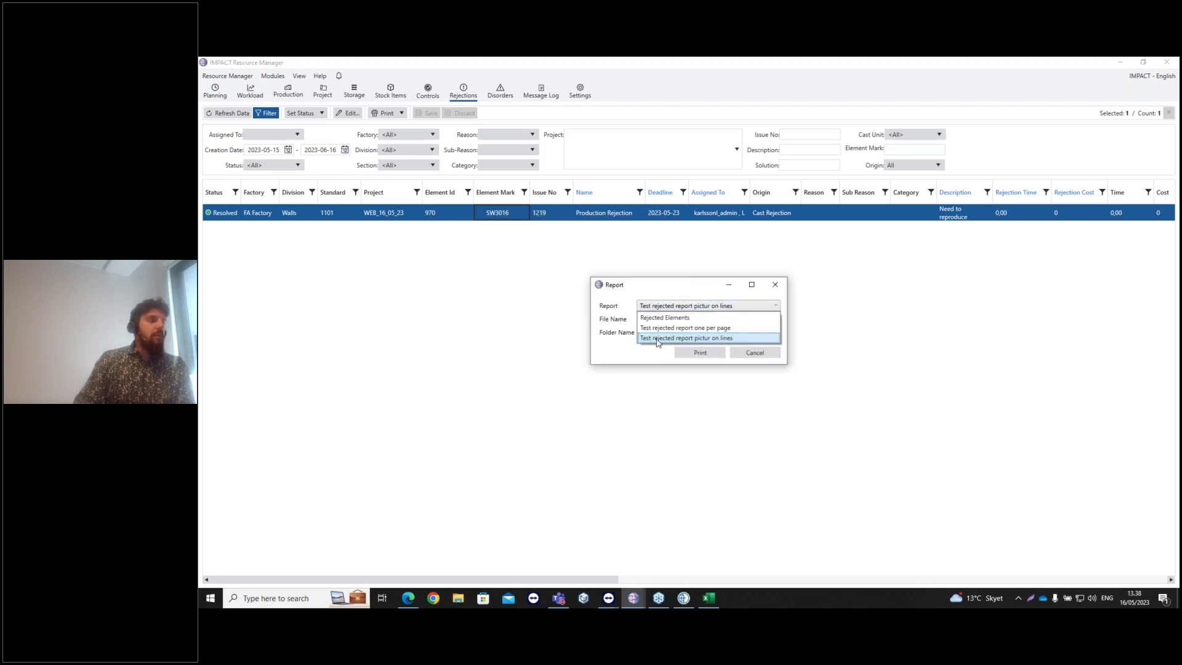
{"action": "left_click", "coordinate": [706, 339]}
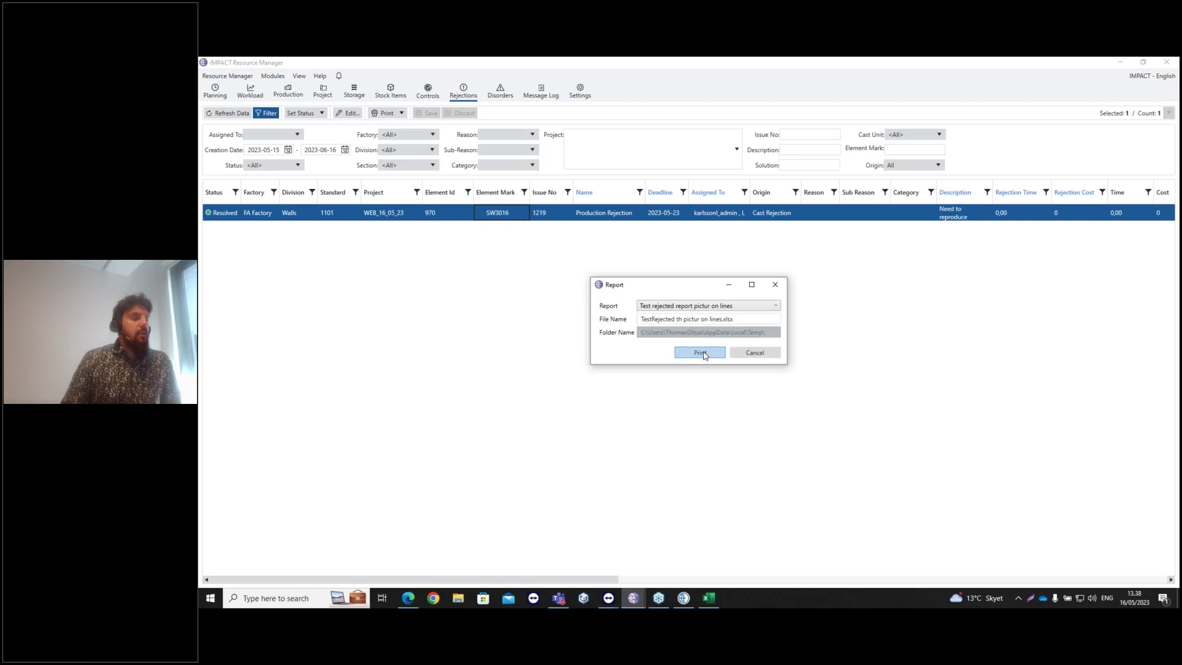
{"action": "left_click", "coordinate": [702, 354]}
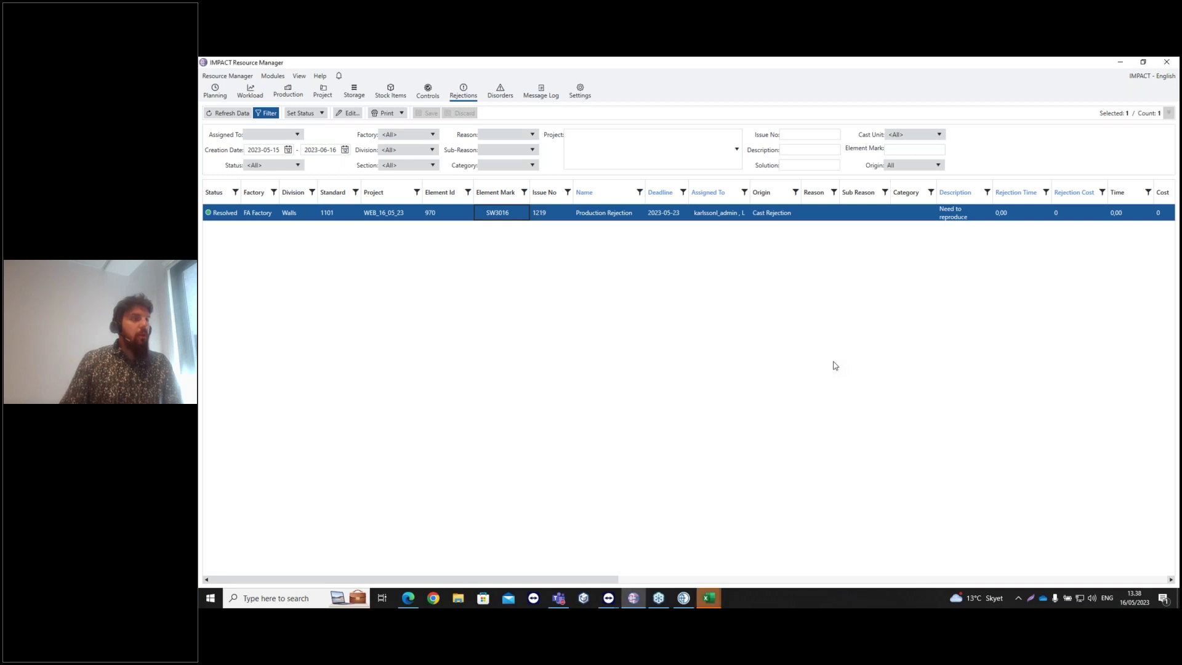
Bring up the TestRejected workbook and inspect the N5 thumbnail and the large crack photo
{"action": "mouse_move", "coordinate": [709, 598]}
{"action": "left_click", "coordinate": [762, 562]}
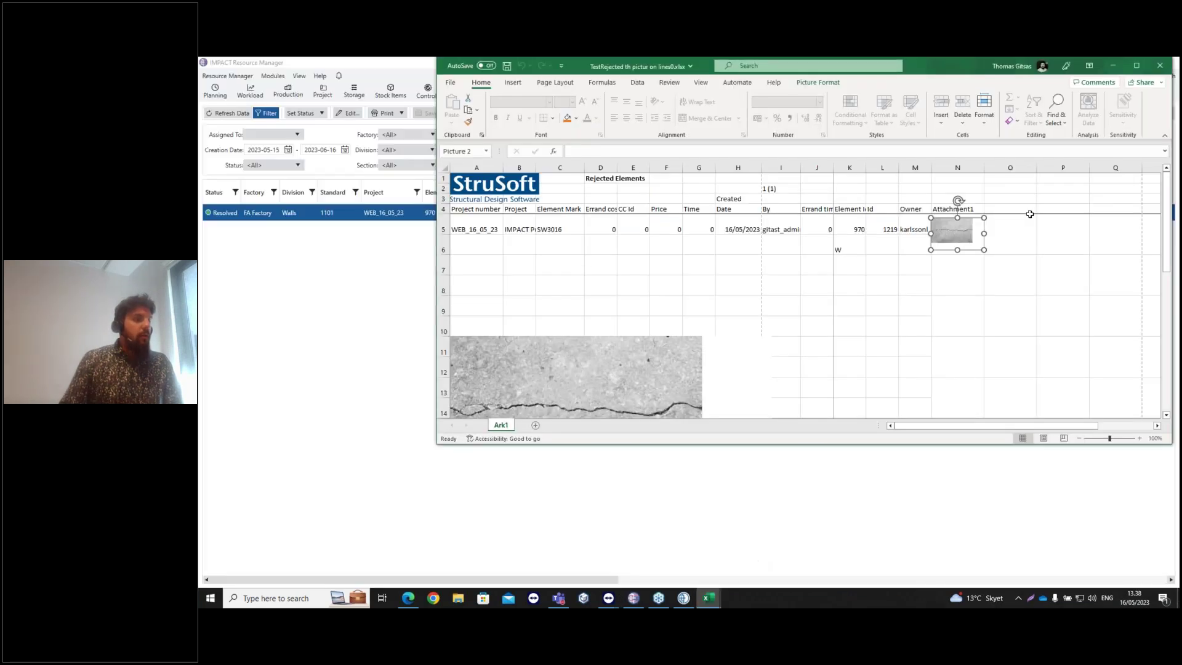
{"action": "scroll", "coordinate": [714, 247], "scroll_direction": "down", "scroll_amount": 4}
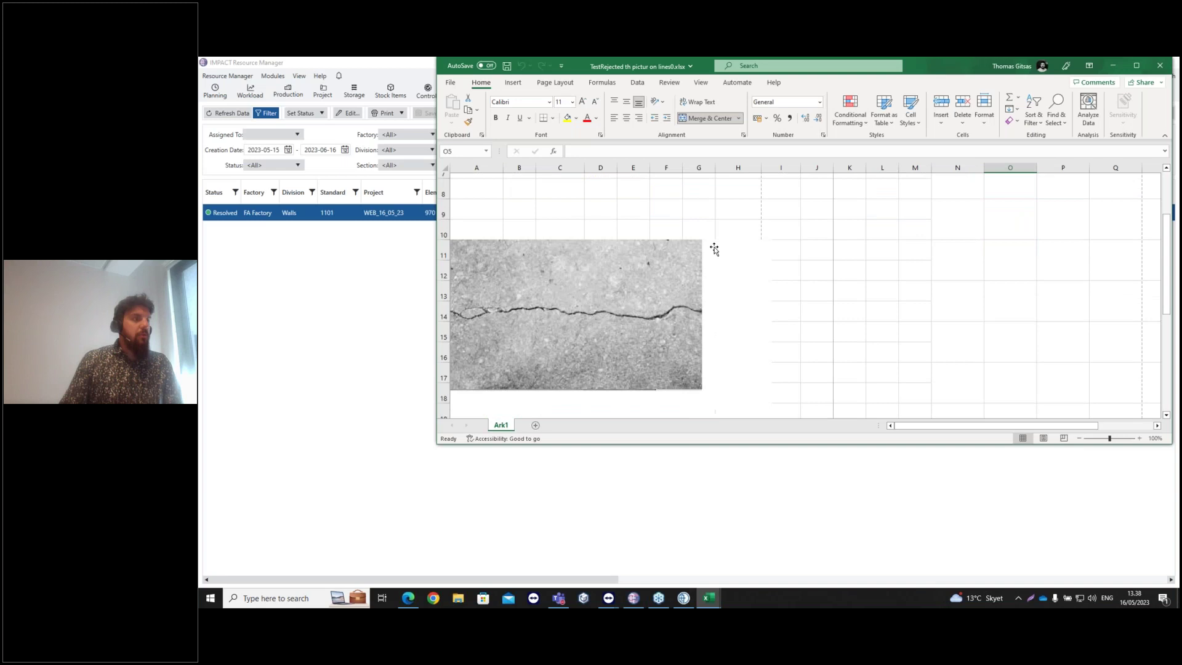
{"action": "scroll", "coordinate": [732, 252], "scroll_direction": "up", "scroll_amount": 4}
{"action": "left_click", "coordinate": [962, 234]}
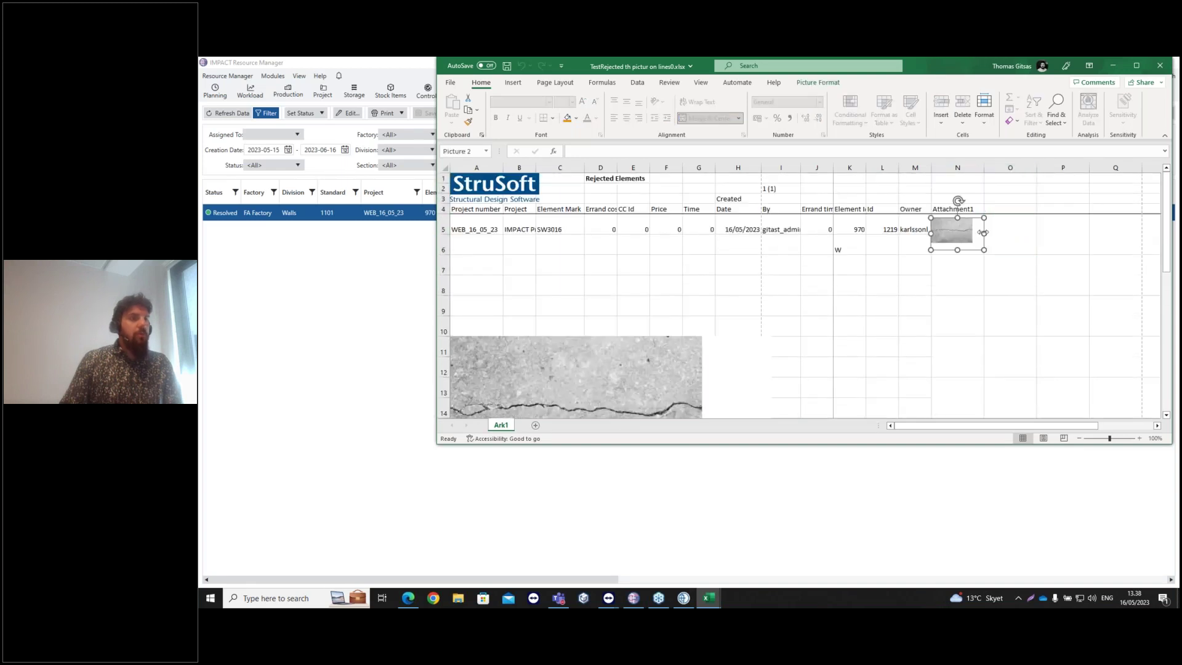
{"action": "left_click", "coordinate": [493, 368]}
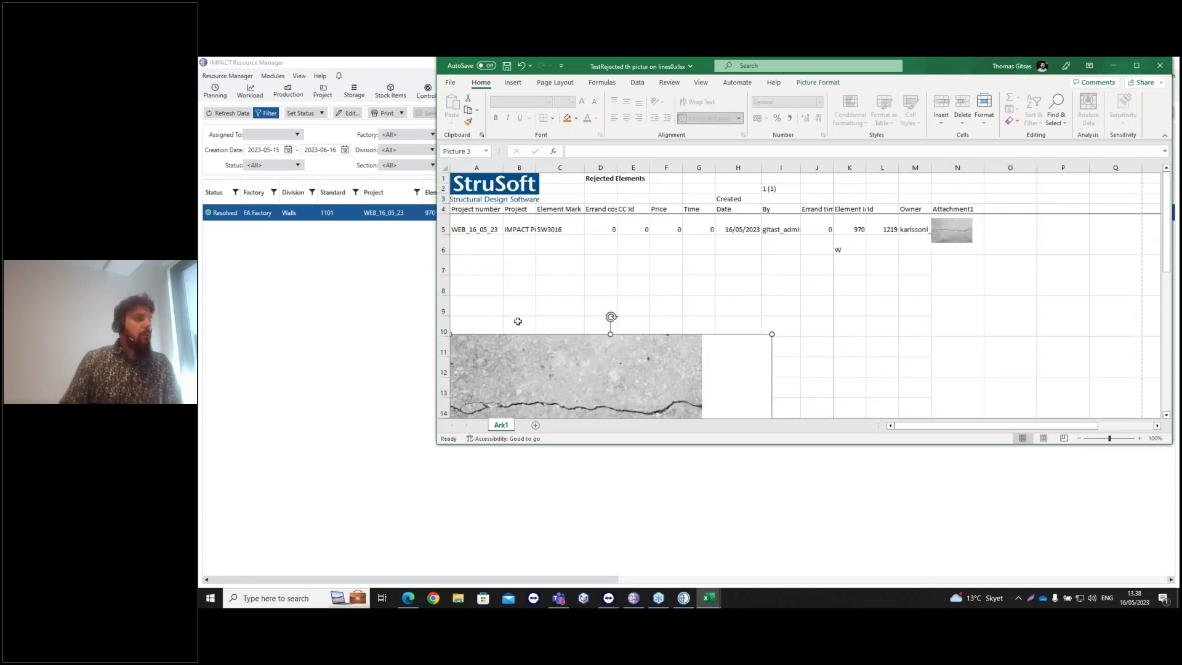
{"action": "scroll", "coordinate": [606, 372], "scroll_direction": "down", "scroll_amount": 2}
{"action": "scroll", "coordinate": [609, 351], "scroll_direction": "up", "scroll_amount": 1}
{"action": "scroll", "coordinate": [610, 351], "scroll_direction": "up", "scroll_amount": 1}
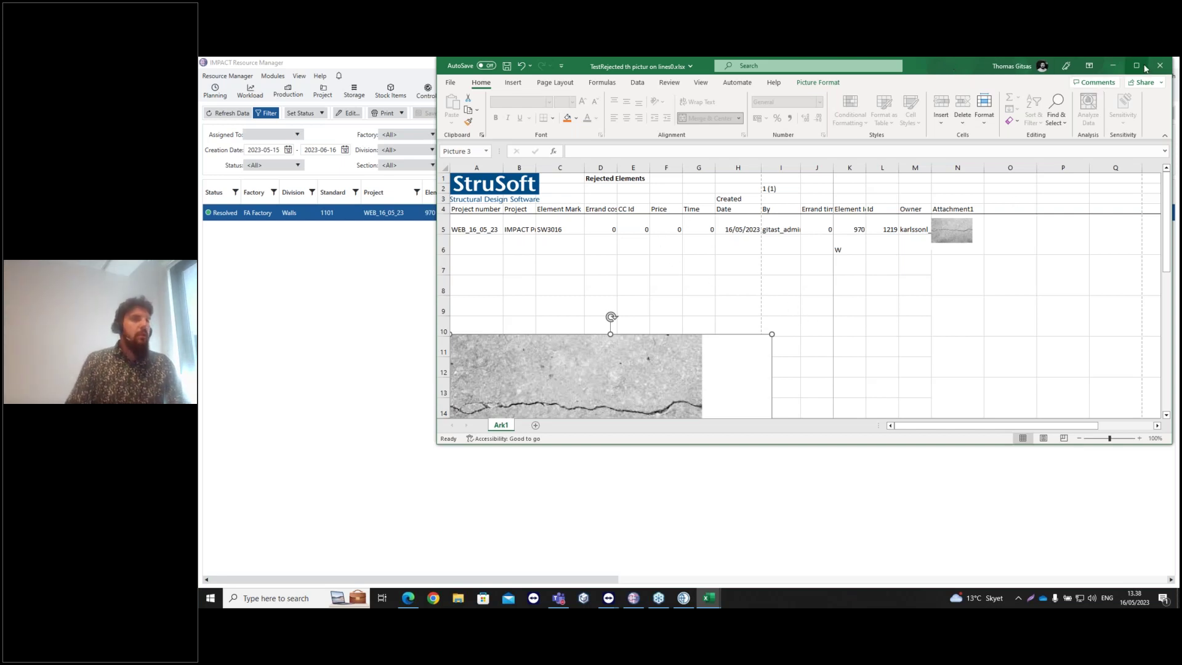
Minimize Excel and refresh the Controls list in Resource Manager
{"action": "left_click", "coordinate": [1112, 65]}
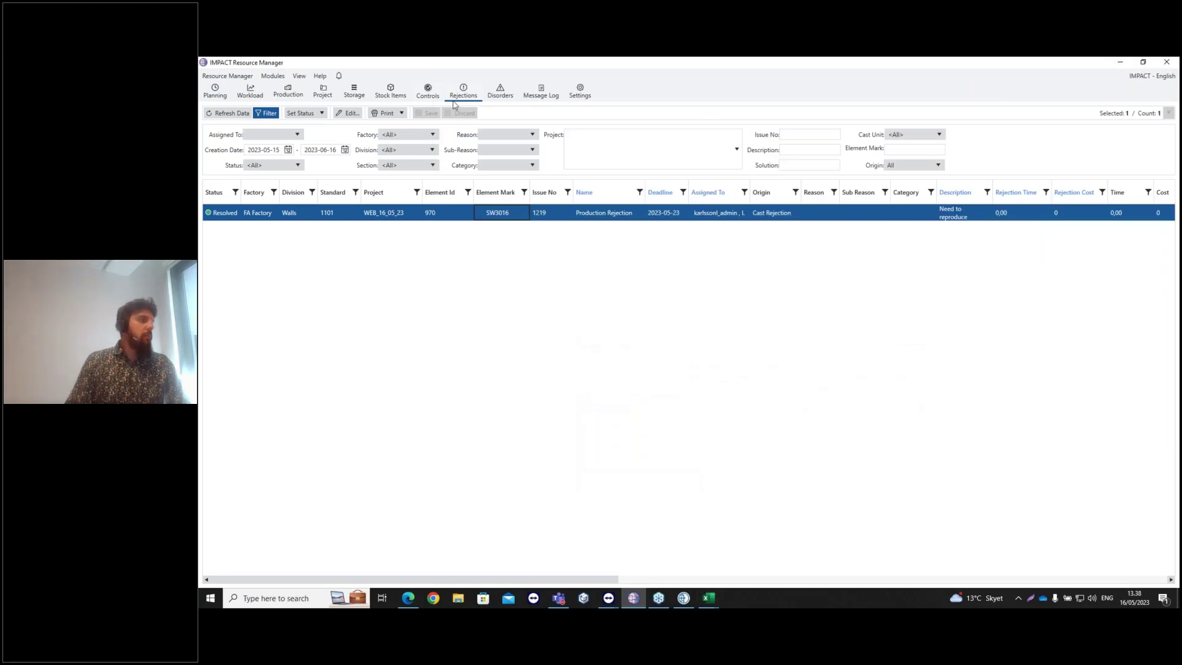
{"action": "left_click", "coordinate": [427, 91]}
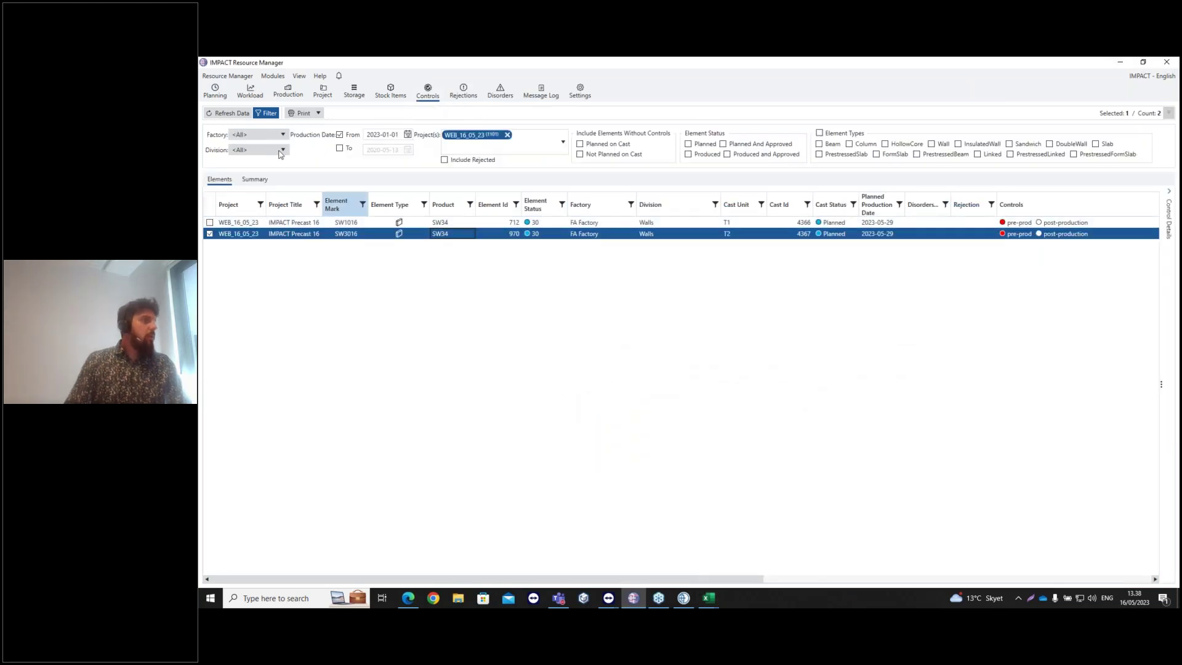
{"action": "left_click", "coordinate": [229, 113]}
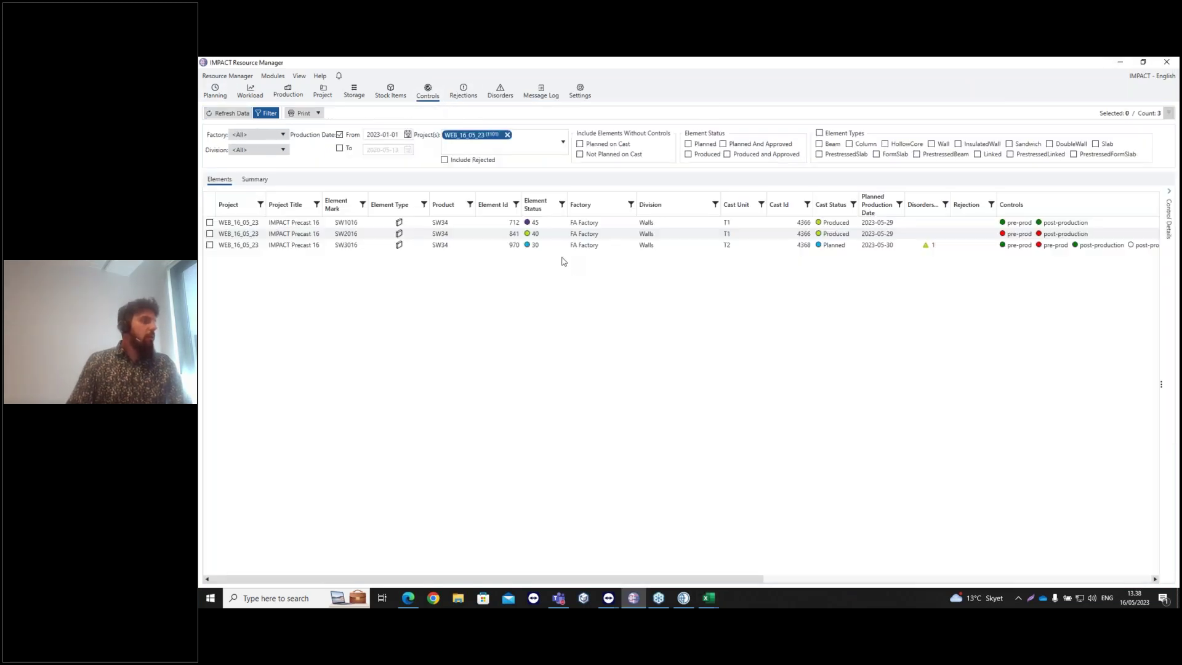
Print SW1016's detailed element control with the 'Test Detailed element control one per page' report
{"action": "left_click", "coordinate": [530, 225]}
{"action": "right_click", "coordinate": [522, 224]}
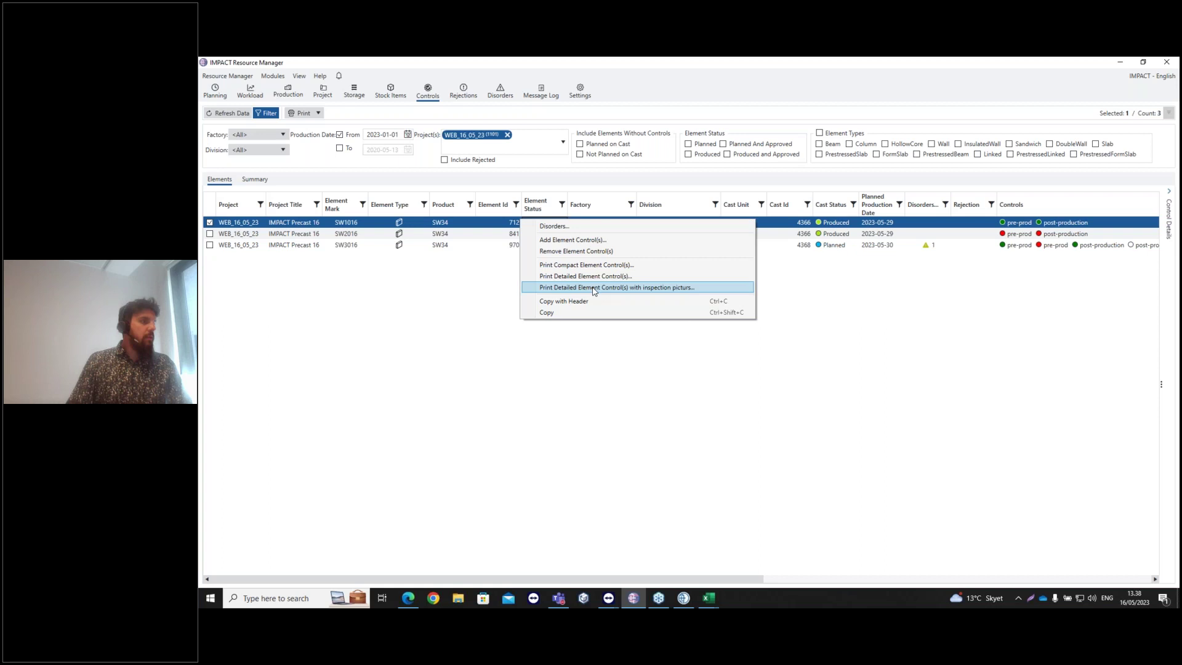
{"action": "key", "text": "Return"}
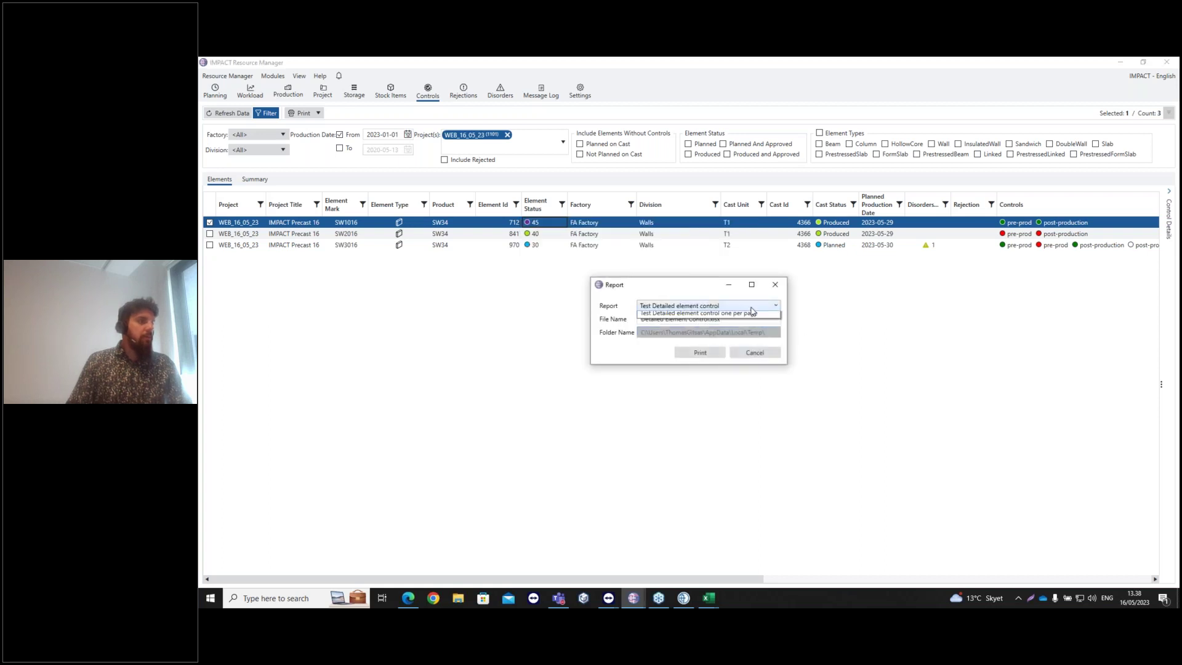
{"action": "left_click", "coordinate": [754, 306]}
{"action": "left_click", "coordinate": [729, 349]}
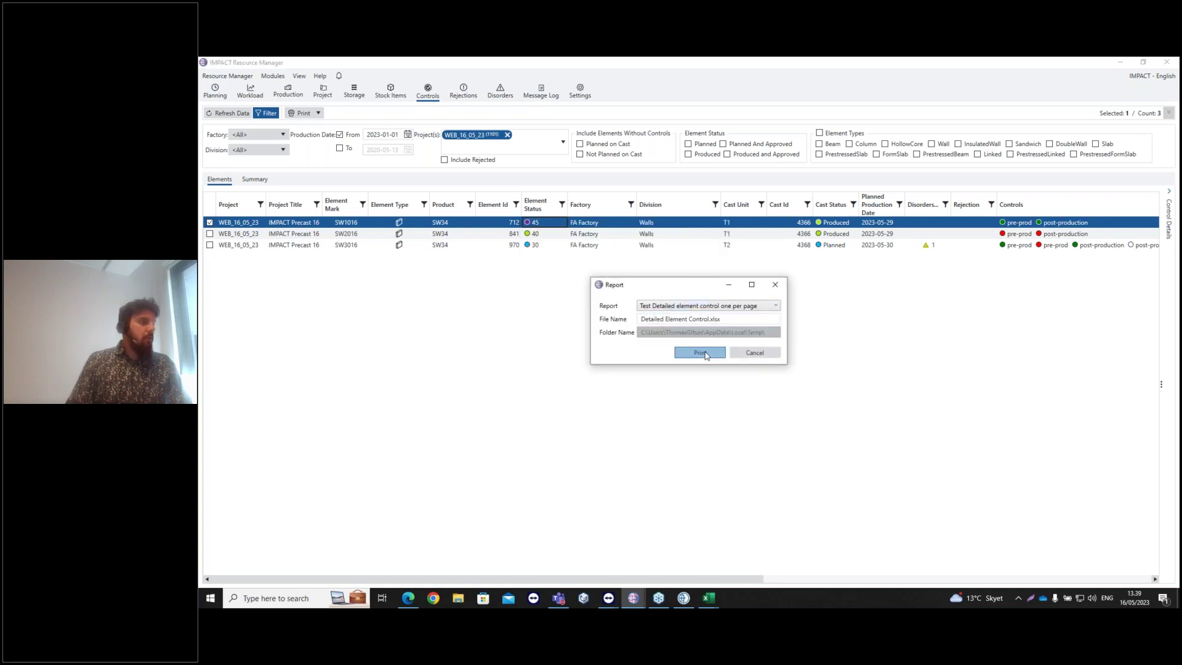
{"action": "left_click", "coordinate": [700, 354]}
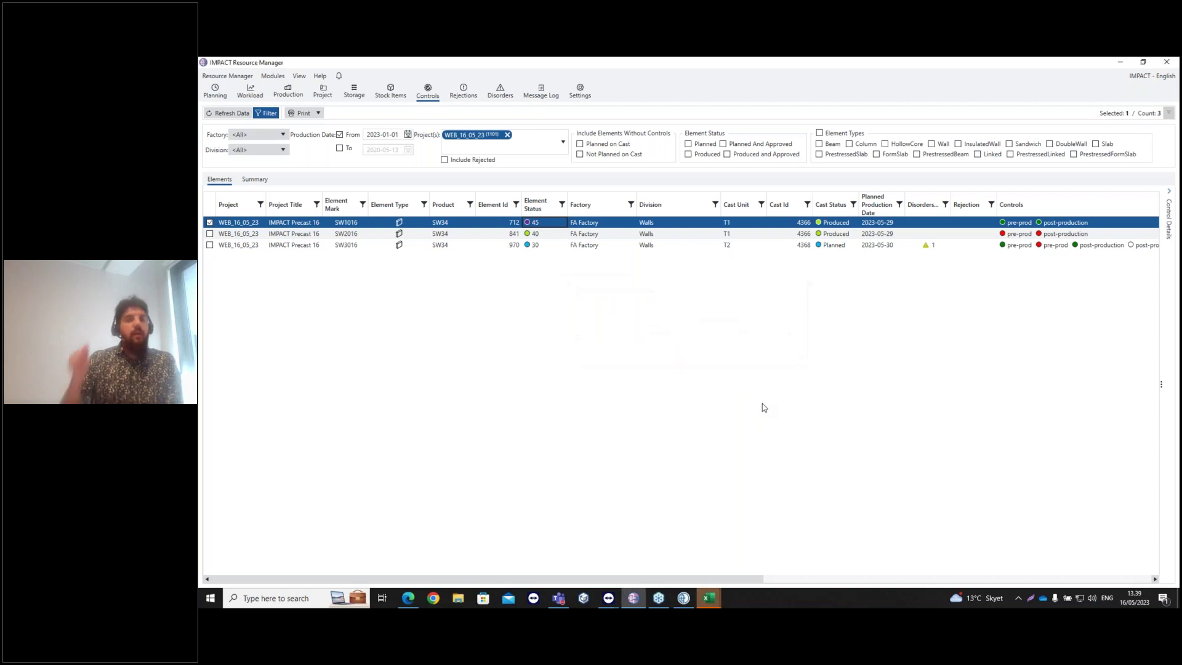
{"action": "left_click", "coordinate": [709, 598]}
Bring up the Detailed Element Control1 workbook and scroll through the report
{"action": "left_click", "coordinate": [810, 571]}
{"action": "scroll", "coordinate": [906, 264], "scroll_direction": "up", "scroll_amount": 3}
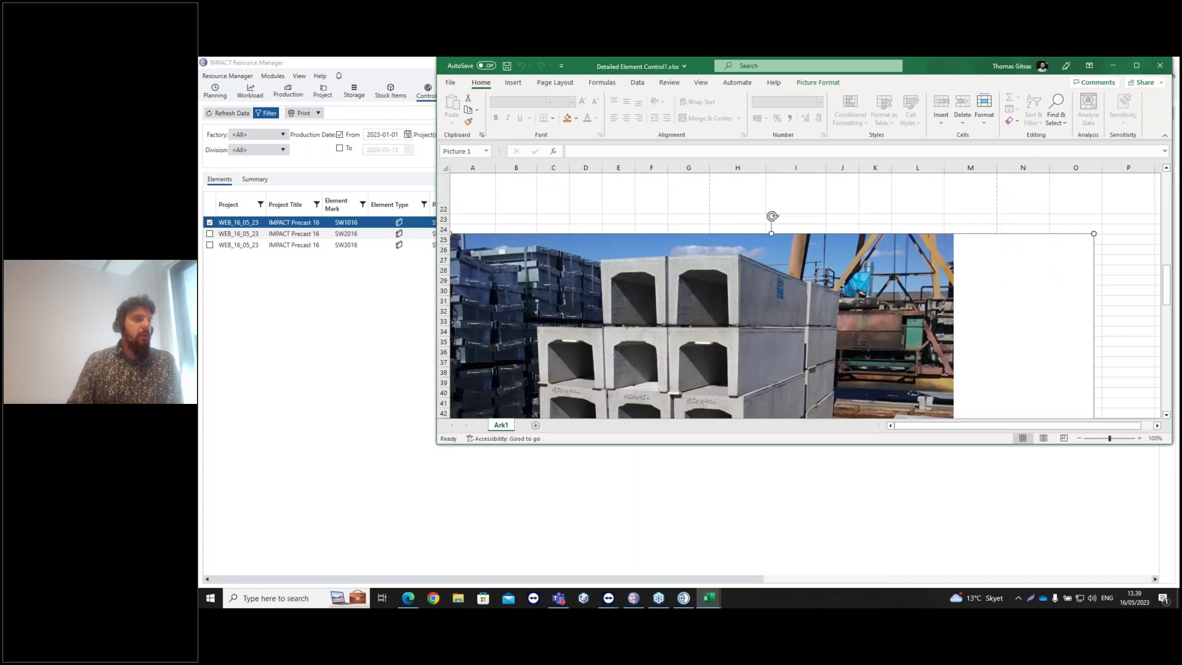
{"action": "scroll", "coordinate": [907, 266], "scroll_direction": "up", "scroll_amount": 5}
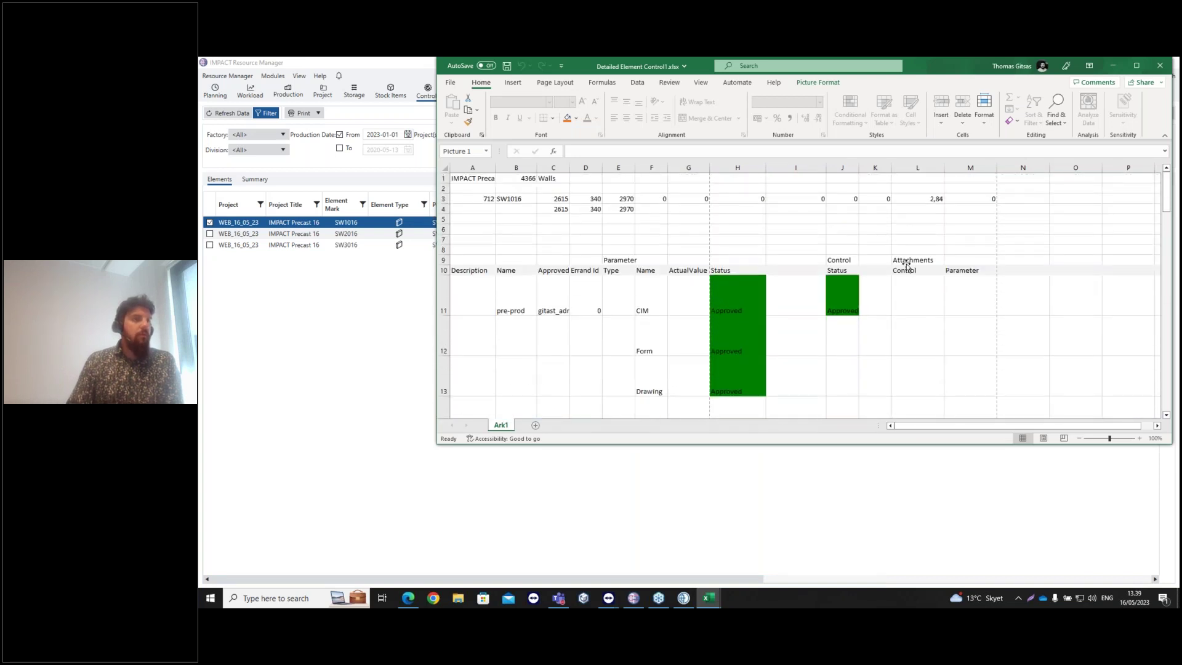
{"action": "scroll", "coordinate": [907, 266], "scroll_direction": "down", "scroll_amount": 6}
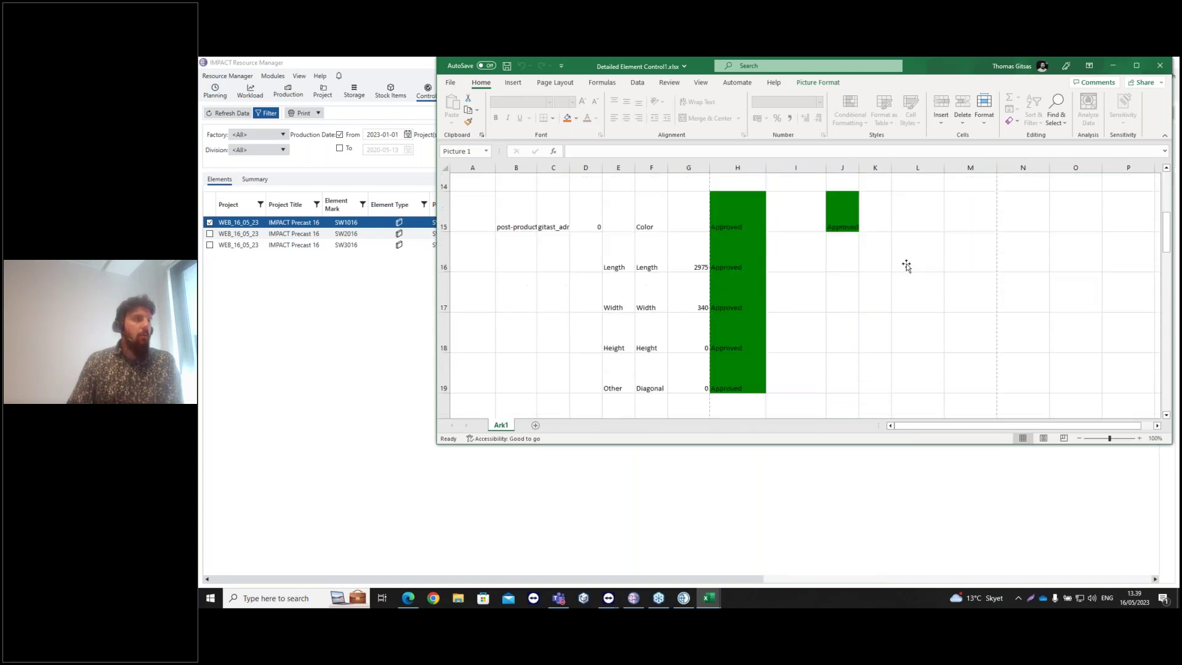
{"action": "scroll", "coordinate": [907, 266], "scroll_direction": "down", "scroll_amount": 12}
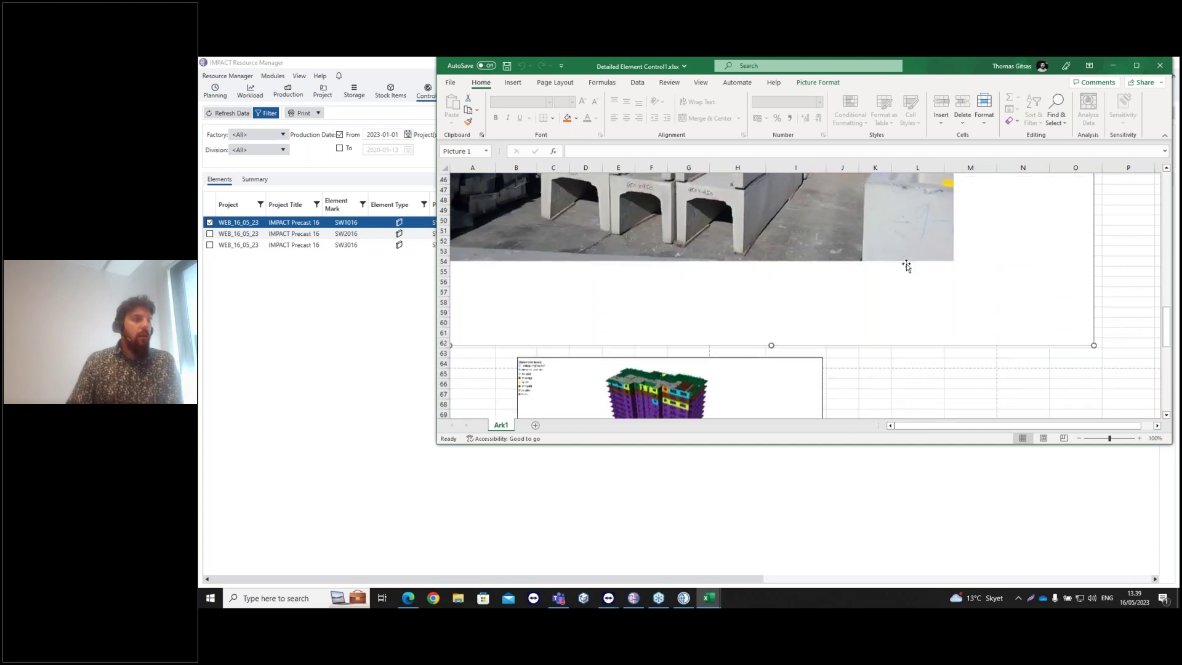
{"action": "scroll", "coordinate": [767, 234], "scroll_direction": "down", "scroll_amount": 16}
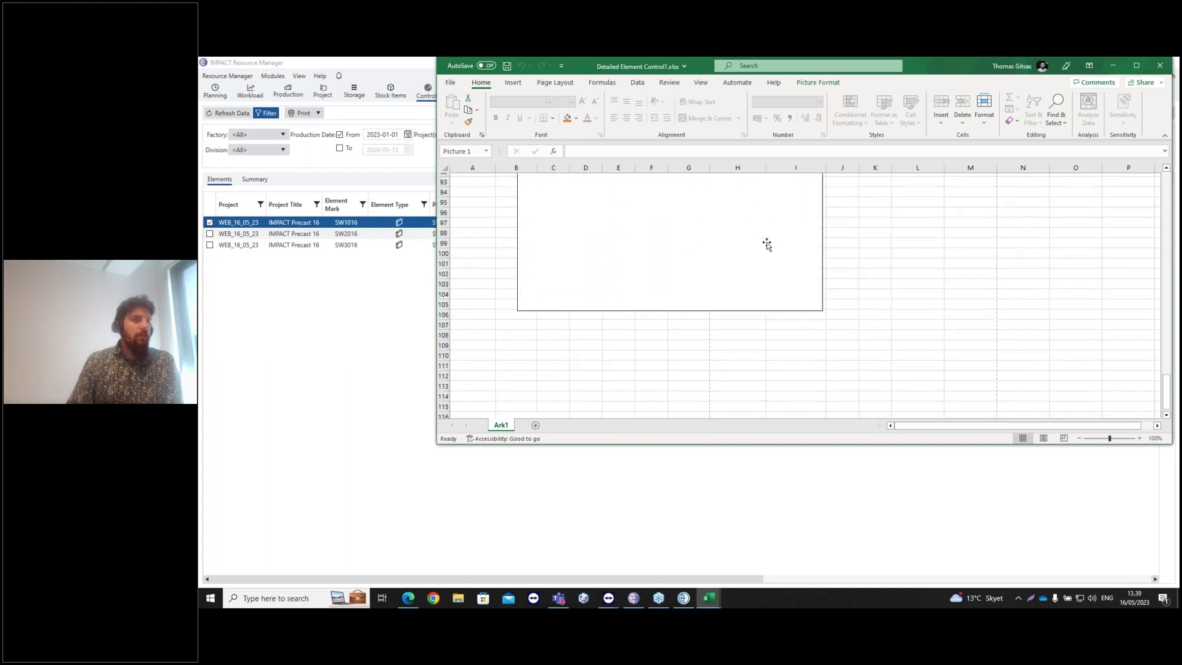
{"action": "scroll", "coordinate": [766, 277], "scroll_direction": "up", "scroll_amount": 14}
Maximize the report, review the pre- and post-production checks and pictures, then close Excel
{"action": "left_click", "coordinate": [1136, 65]}
{"action": "scroll", "coordinate": [584, 358], "scroll_direction": "up", "scroll_amount": 15}
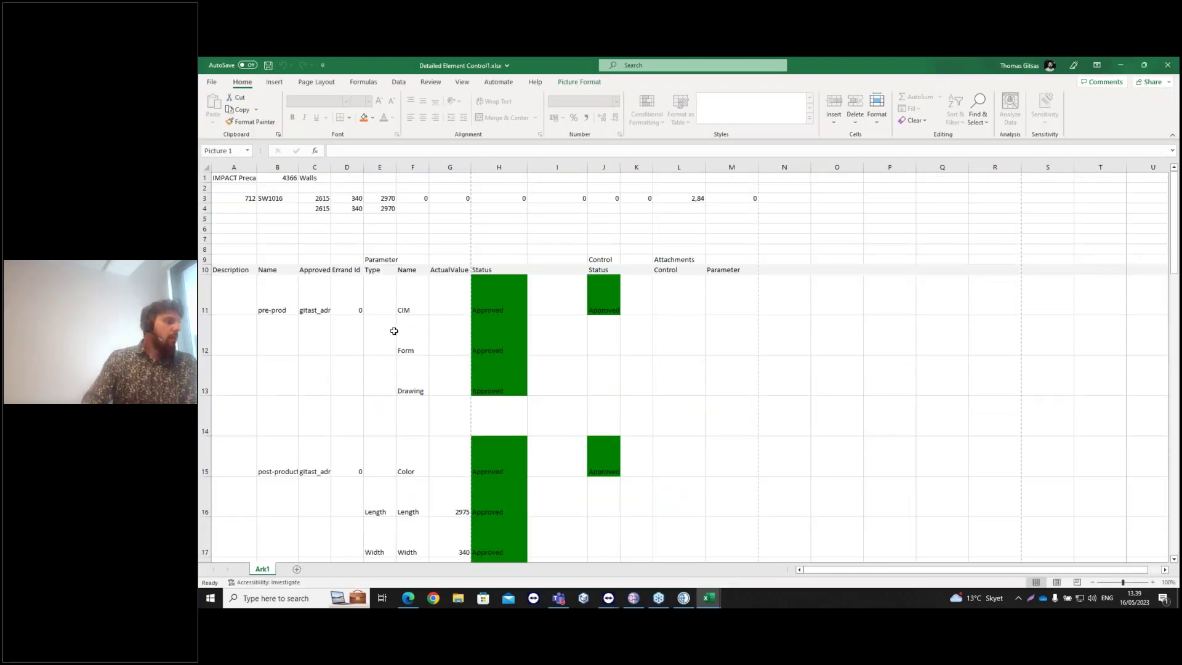
{"action": "scroll", "coordinate": [330, 321], "scroll_direction": "down", "scroll_amount": 5}
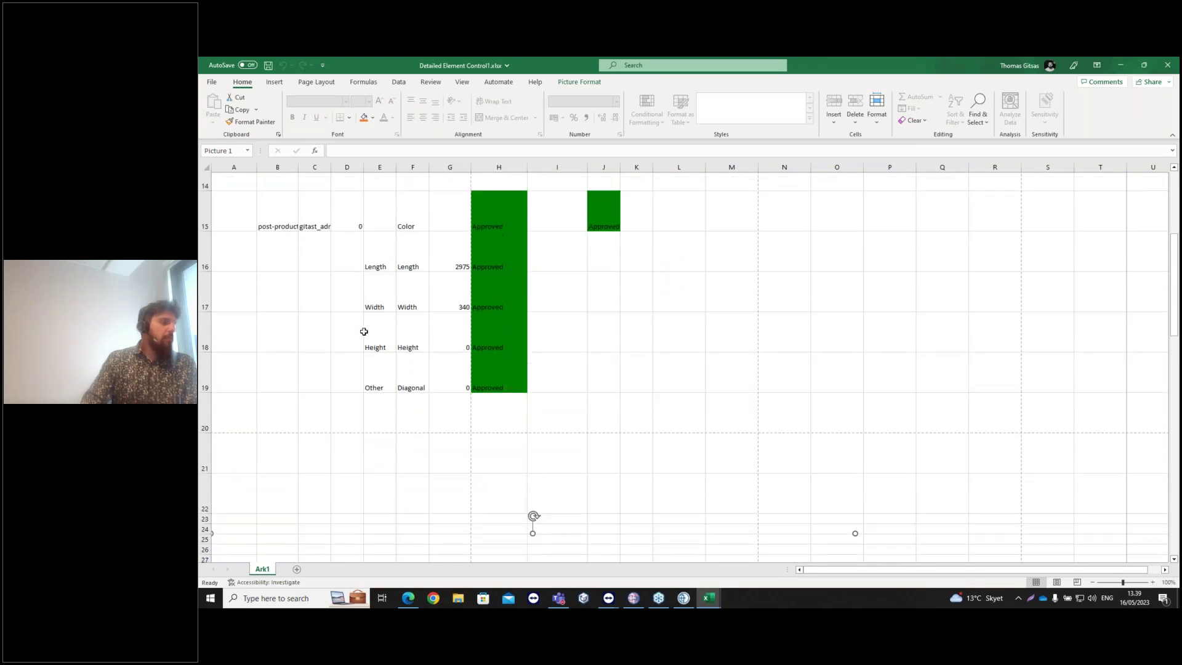
{"action": "scroll", "coordinate": [386, 333], "scroll_direction": "down", "scroll_amount": 13}
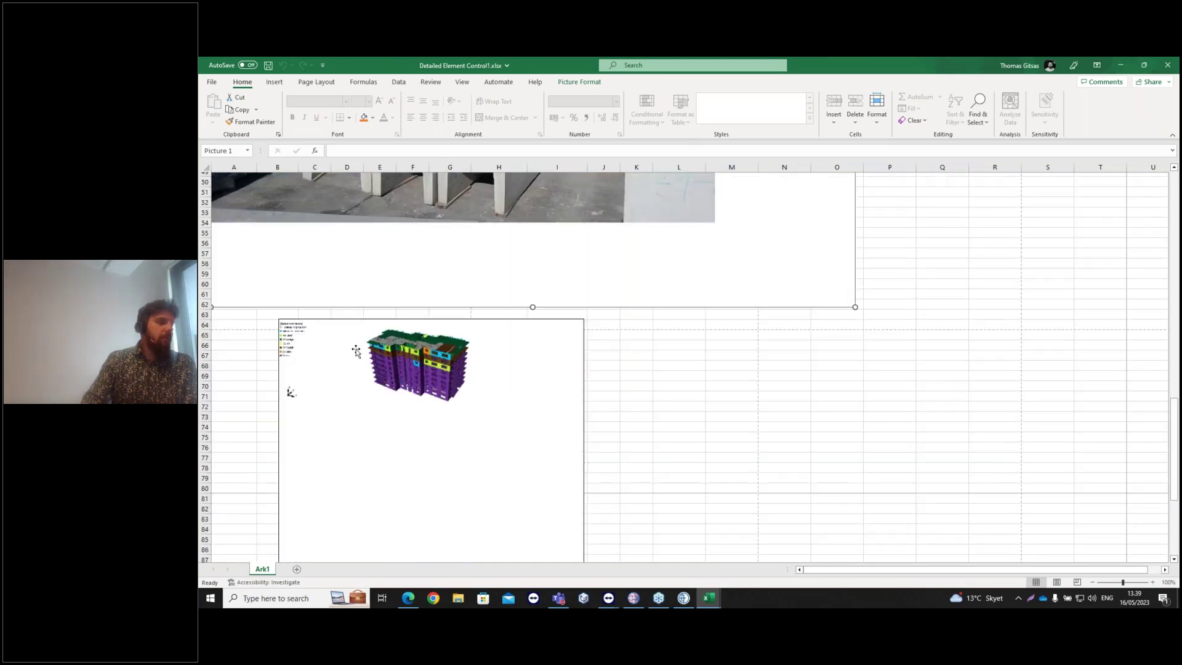
{"action": "scroll", "coordinate": [660, 358], "scroll_direction": "down", "scroll_amount": 3}
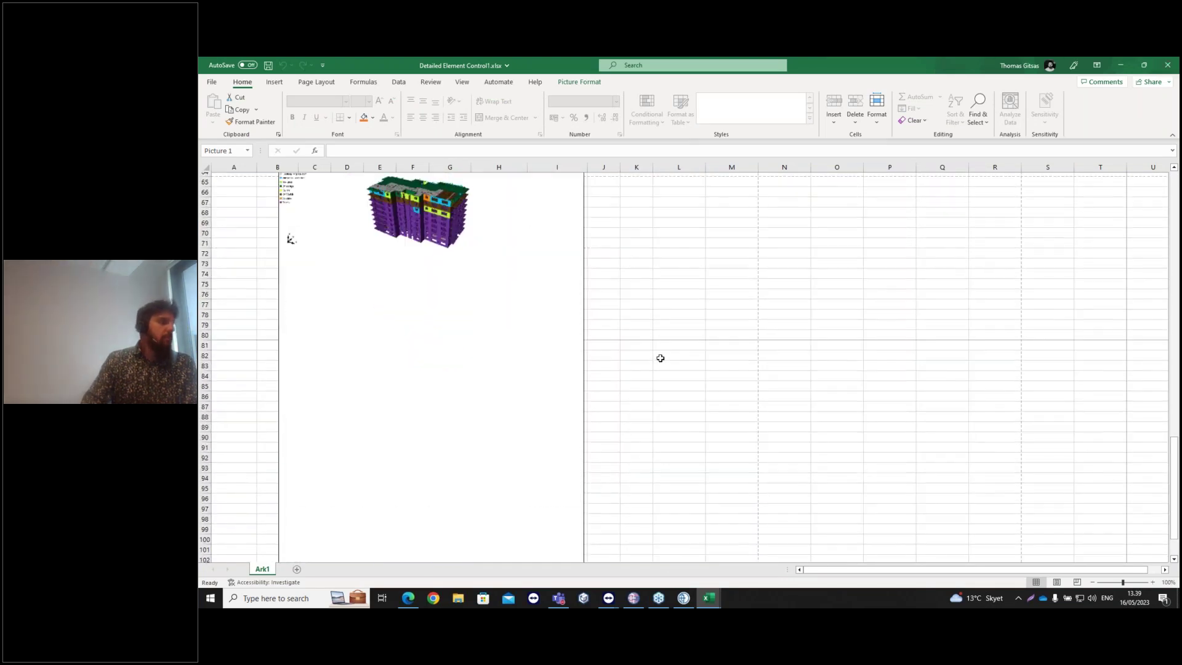
{"action": "scroll", "coordinate": [658, 356], "scroll_direction": "up", "scroll_amount": 15}
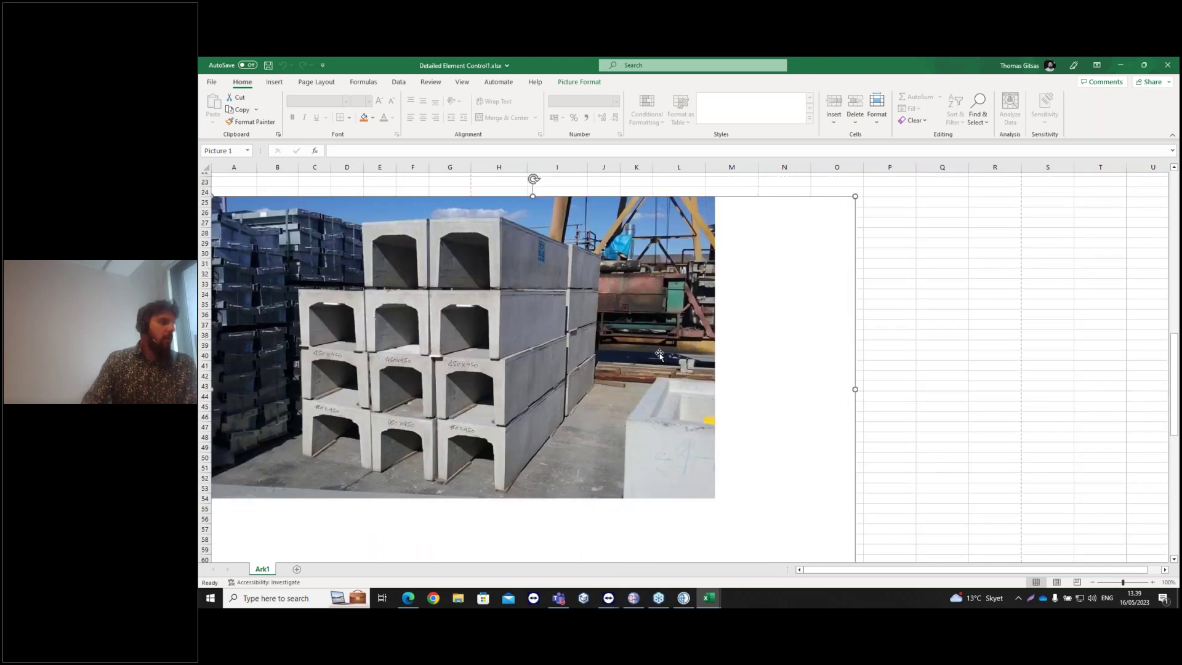
{"action": "scroll", "coordinate": [659, 354], "scroll_direction": "up", "scroll_amount": 2}
{"action": "scroll", "coordinate": [659, 355], "scroll_direction": "up", "scroll_amount": 3}
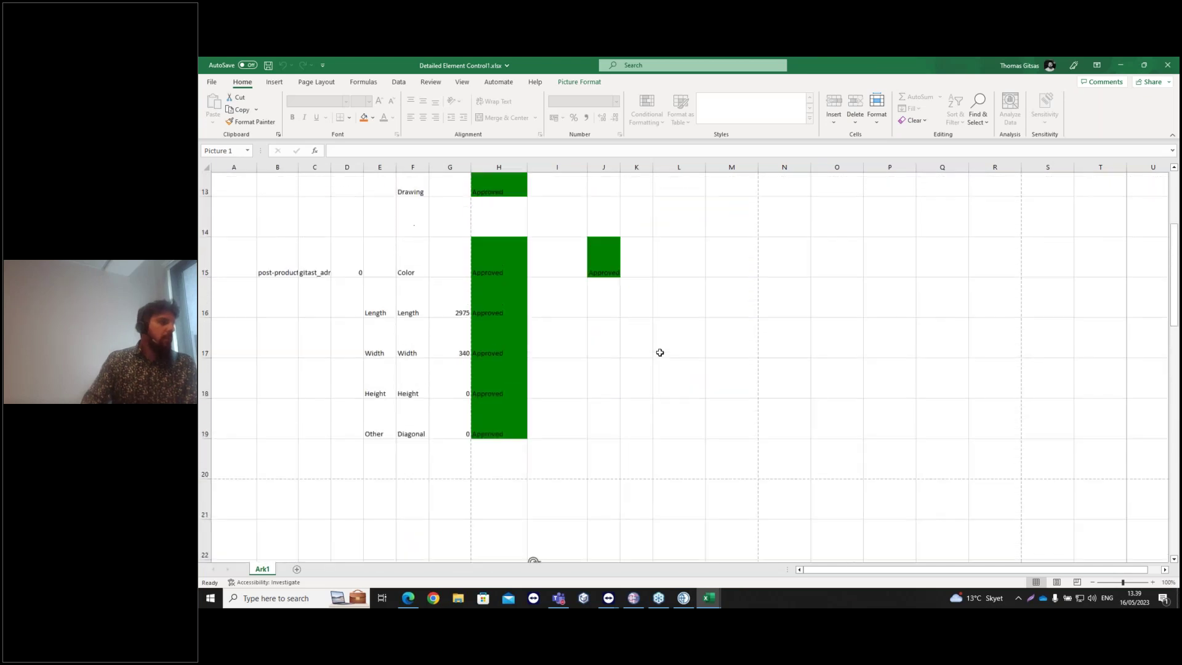
{"action": "scroll", "coordinate": [604, 412], "scroll_direction": "down", "scroll_amount": 2}
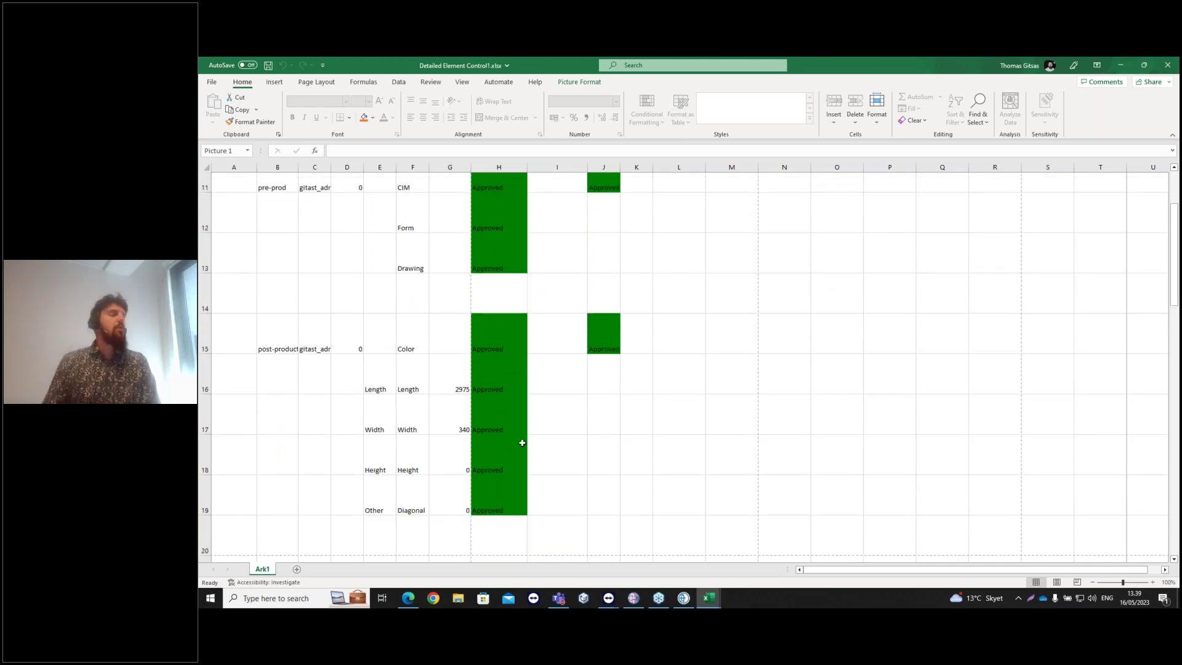
{"action": "scroll", "coordinate": [530, 417], "scroll_direction": "down", "scroll_amount": 2}
{"action": "left_click", "coordinate": [1161, 62]}
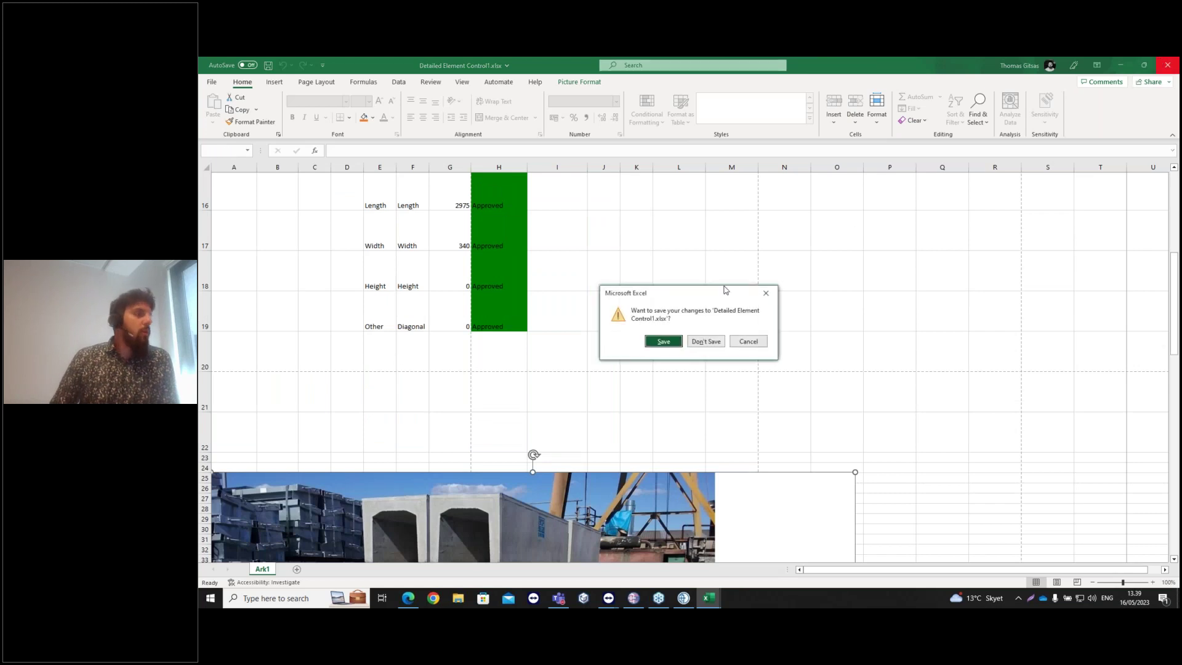
Discard report changes, widen the Elements grid, select the 123.jpg photo, and open issue reason settings
{"action": "left_click", "coordinate": [700, 341]}
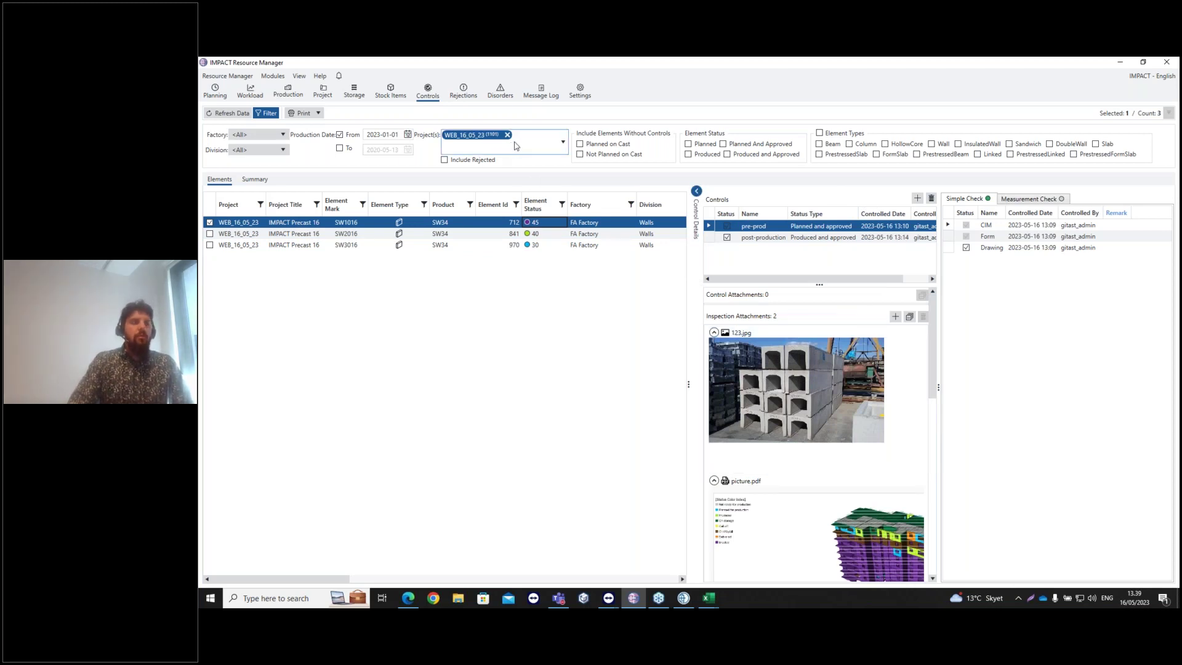
{"action": "left_click_drag", "start_coordinate": [687, 390], "coordinate": [772, 387]}
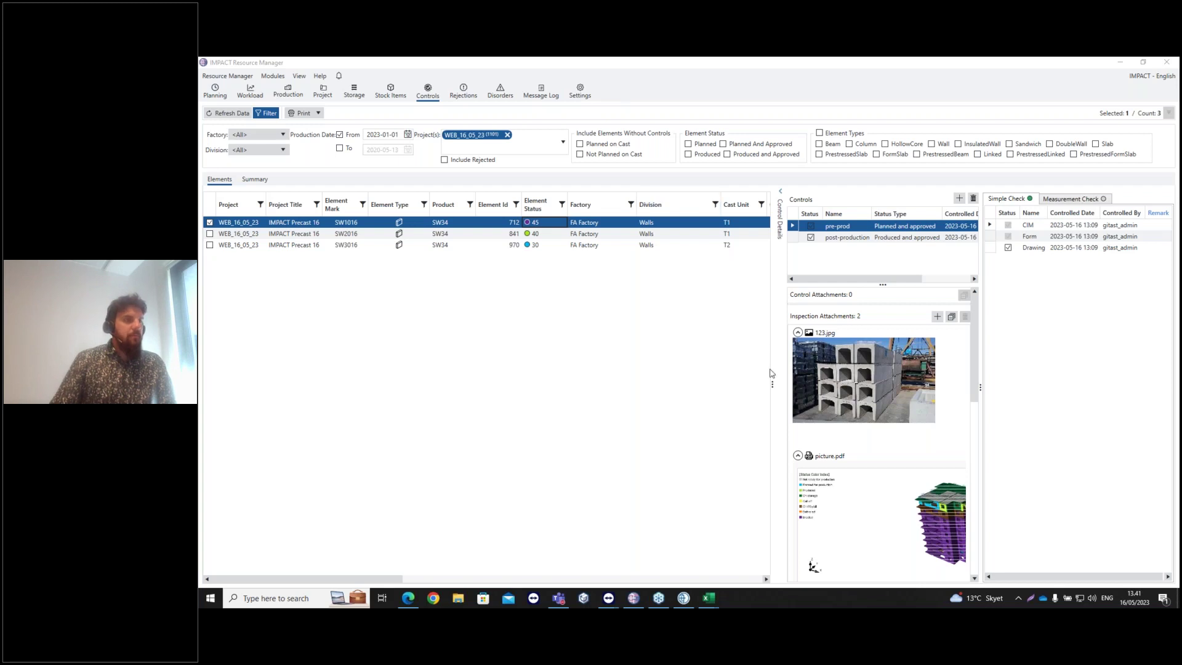
{"action": "left_click_drag", "start_coordinate": [772, 370], "coordinate": [762, 369]}
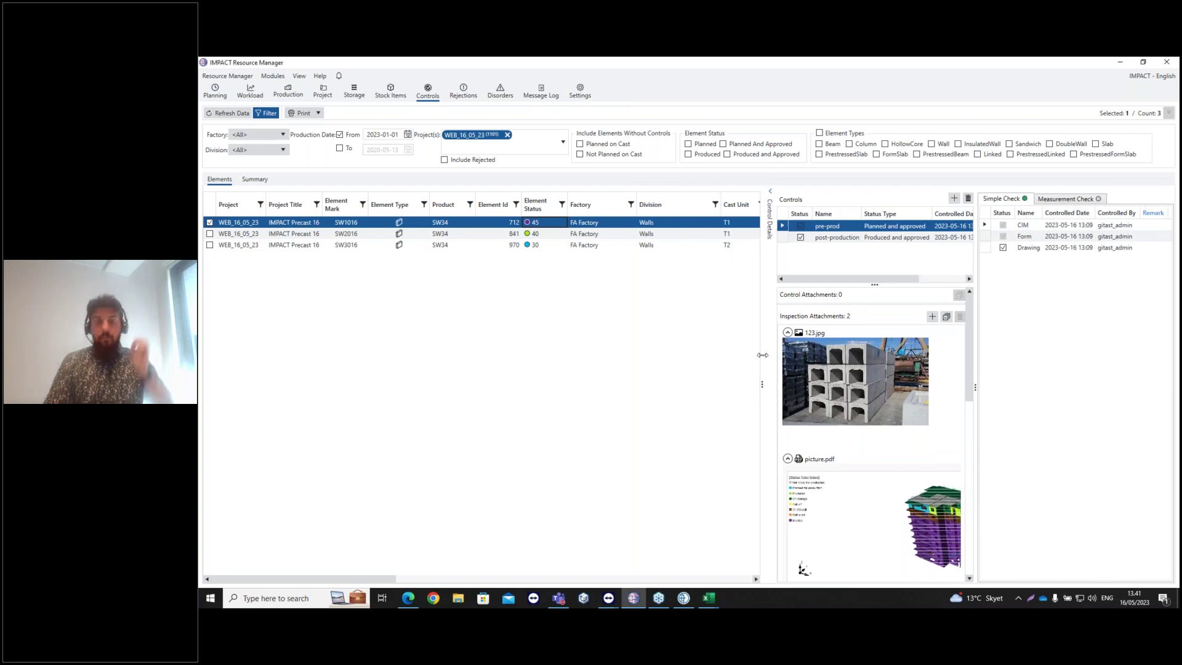
{"action": "left_click", "coordinate": [782, 360]}
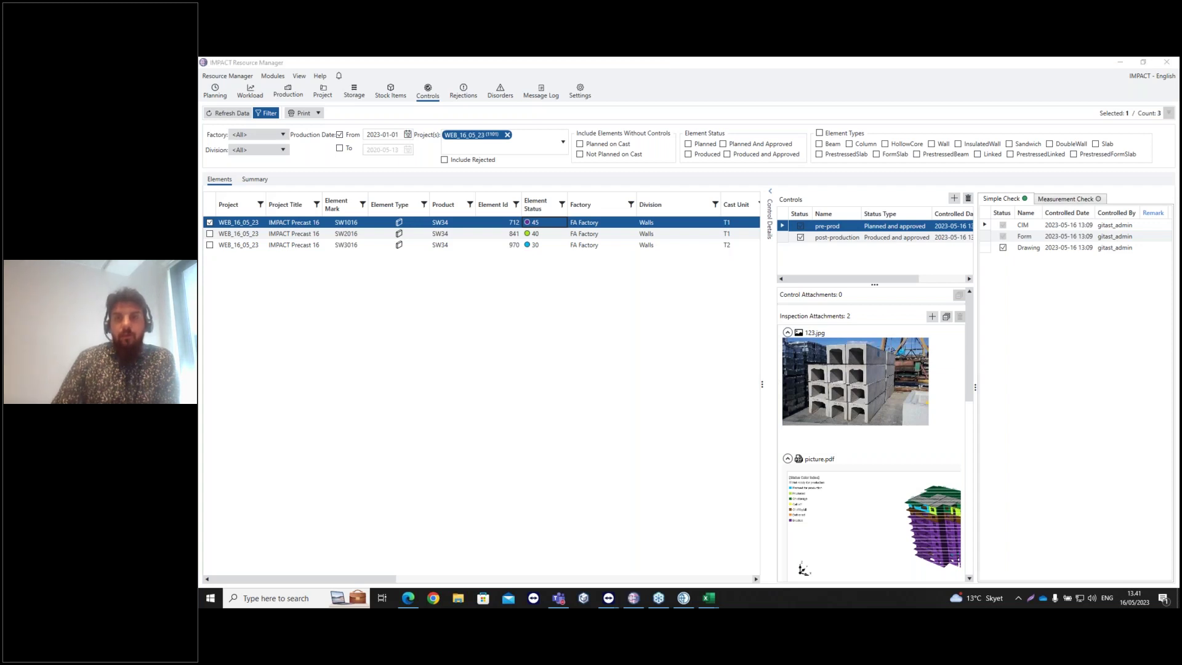
{"action": "left_click", "coordinate": [580, 91]}
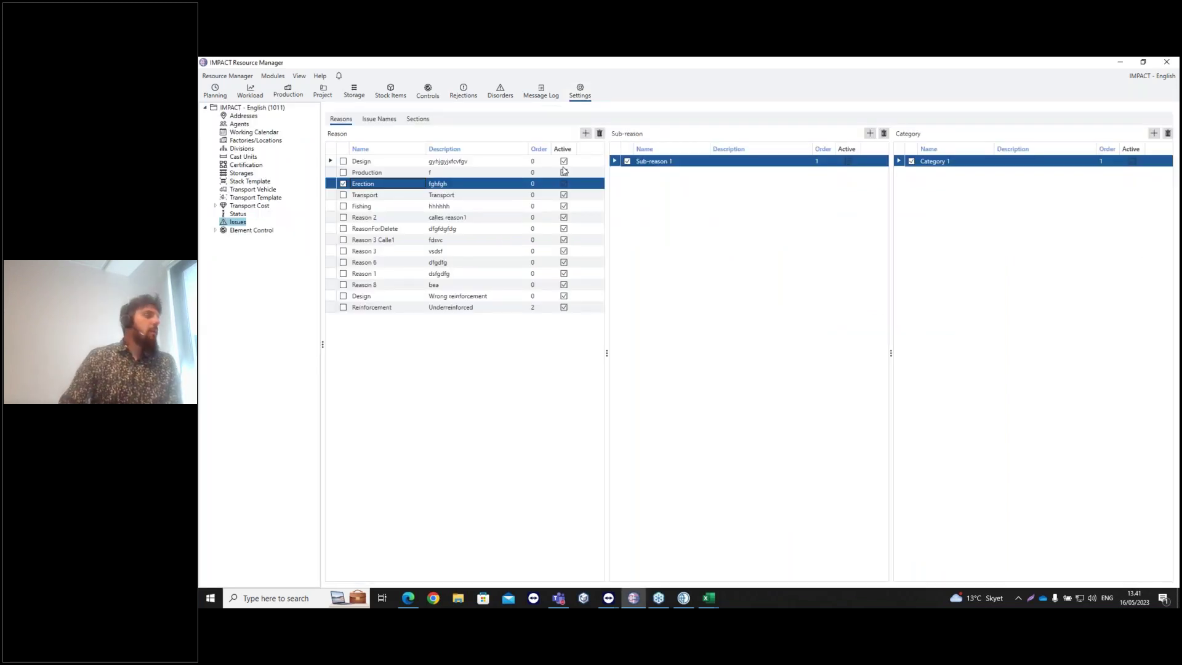
Move down to Element Control to list controls like CE-kontroll, HC, pre-prod and post-production
{"action": "key", "text": "Down"}
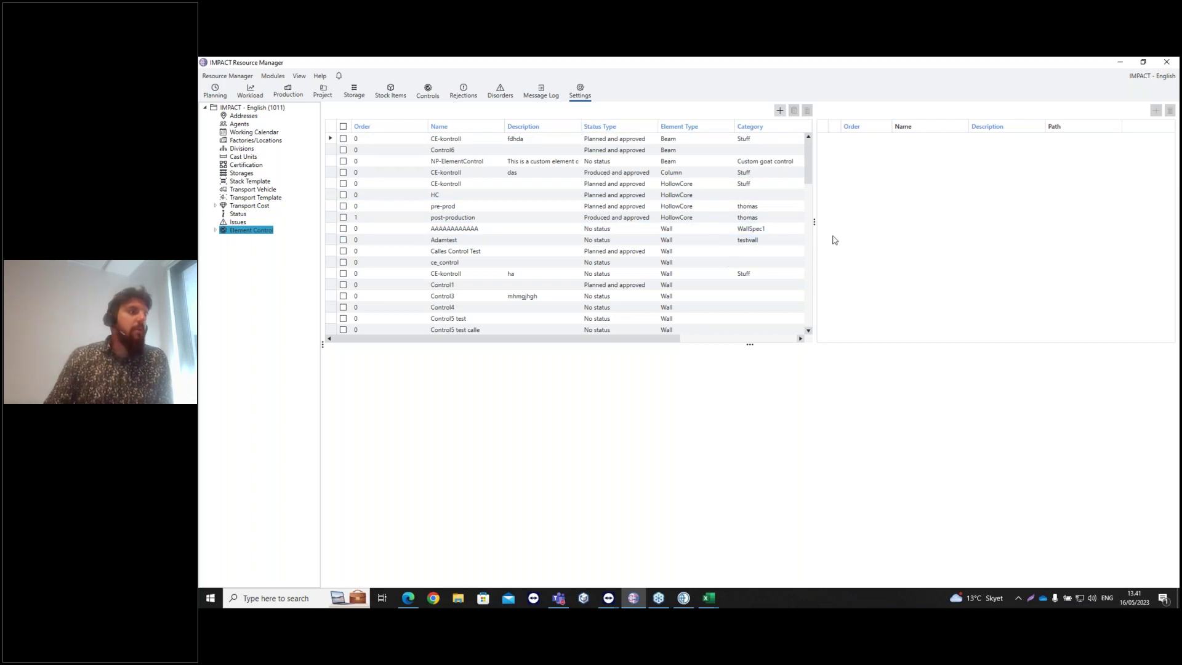
Reveal the Active and Default columns, browse CE-kontroll, HC and Adamtest, then expand the Element Control tree
{"action": "left_click_drag", "start_coordinate": [815, 222], "coordinate": [1017, 222]}
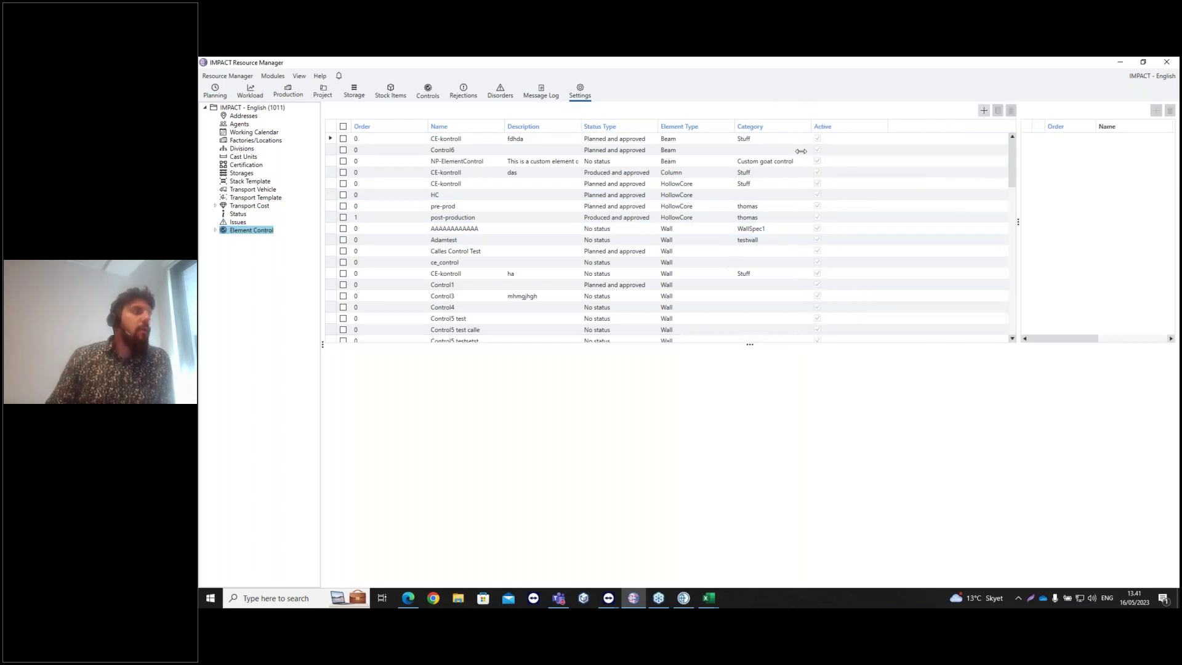
{"action": "left_click", "coordinate": [777, 140]}
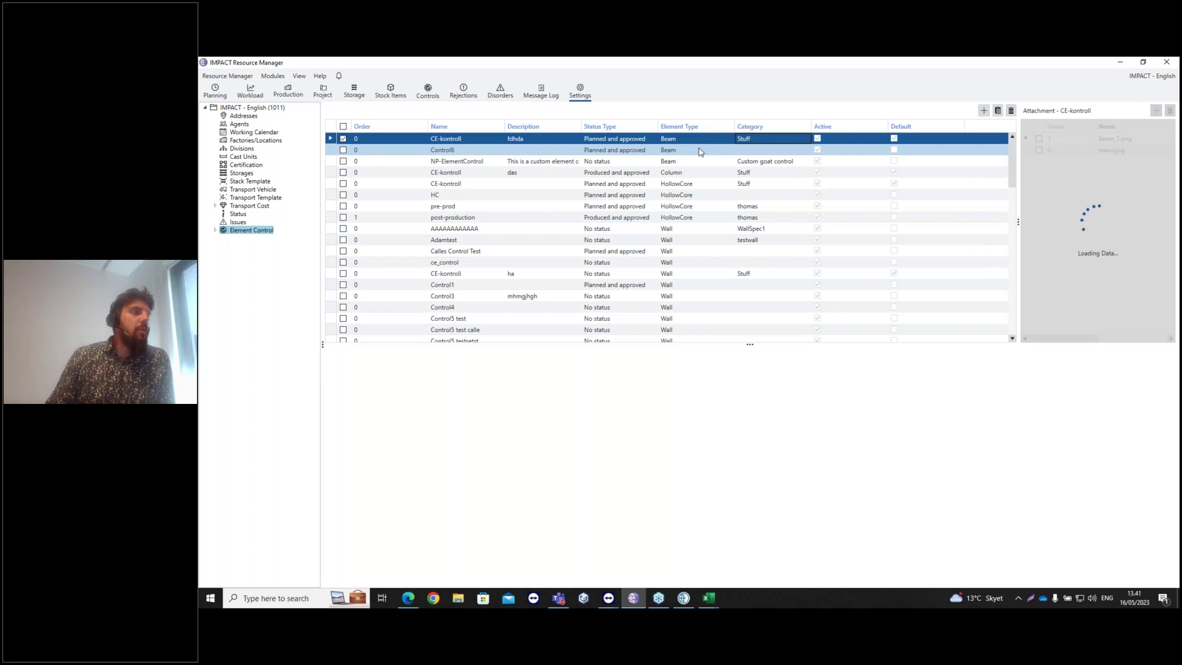
{"action": "left_click", "coordinate": [703, 161]}
{"action": "left_click", "coordinate": [763, 140]}
{"action": "left_click", "coordinate": [764, 150], "text": "ctrl"}
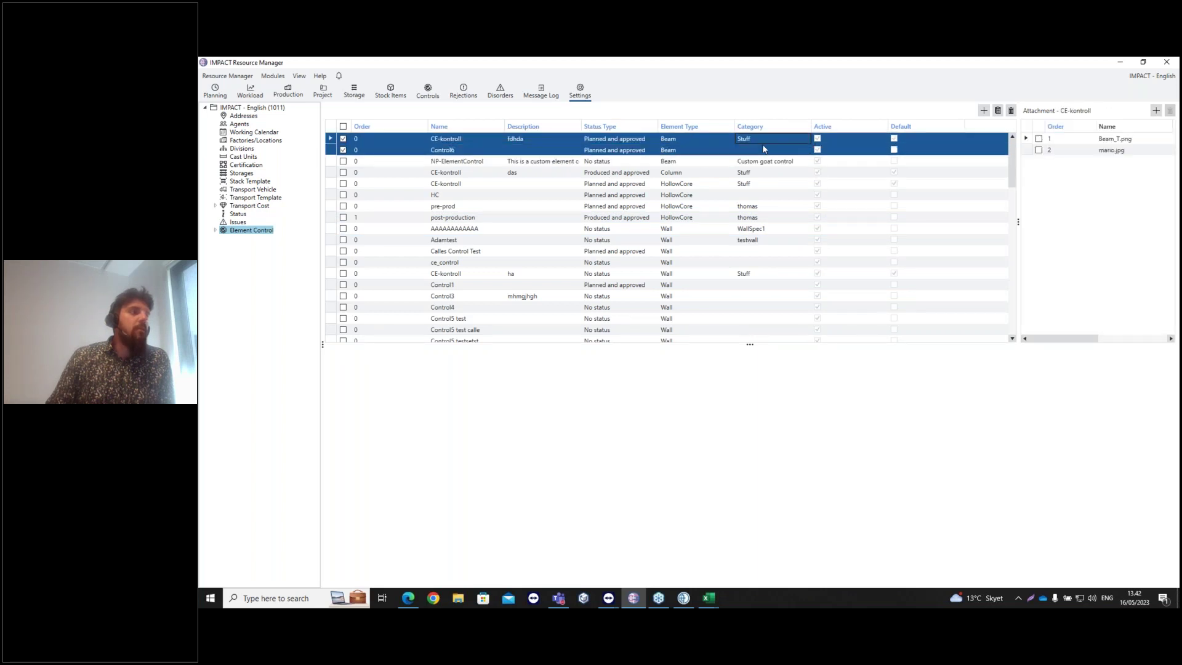
{"action": "left_click_drag", "start_coordinate": [763, 172], "coordinate": [759, 194]}
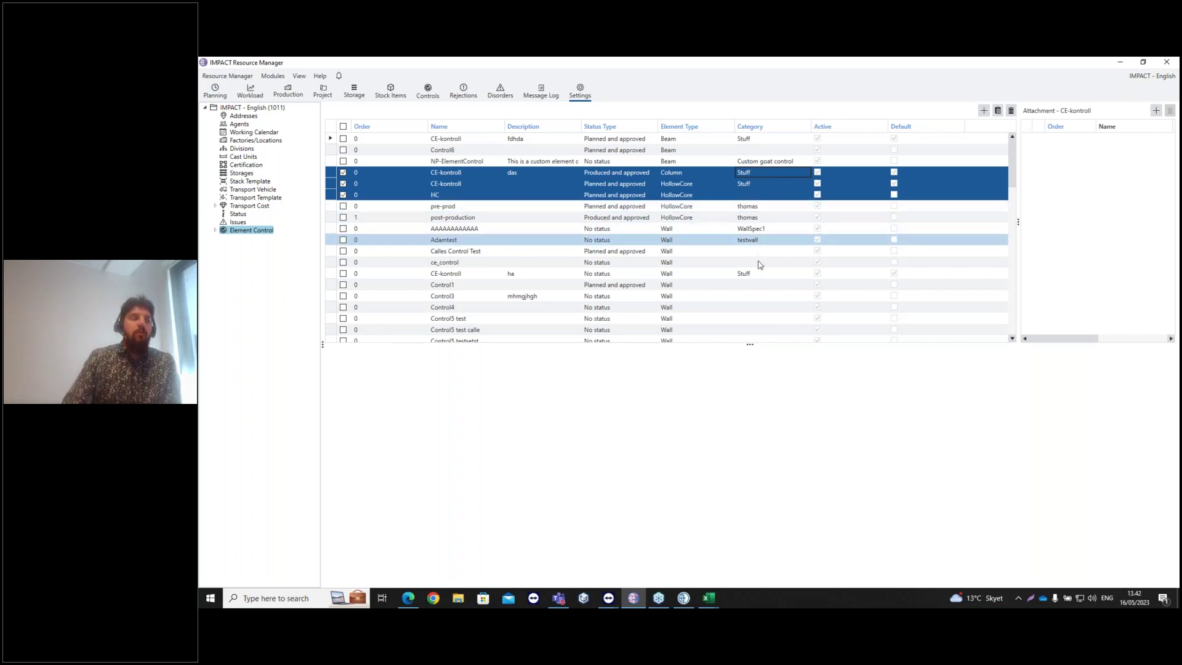
{"action": "left_click", "coordinate": [550, 240]}
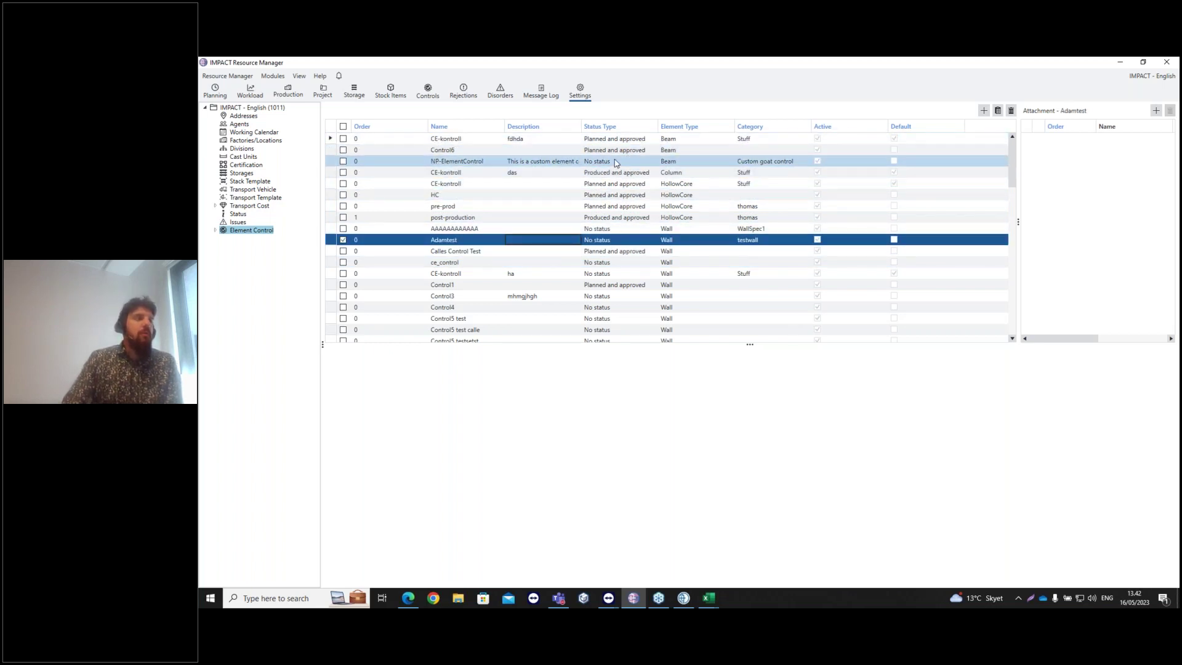
{"action": "left_click", "coordinate": [215, 231]}
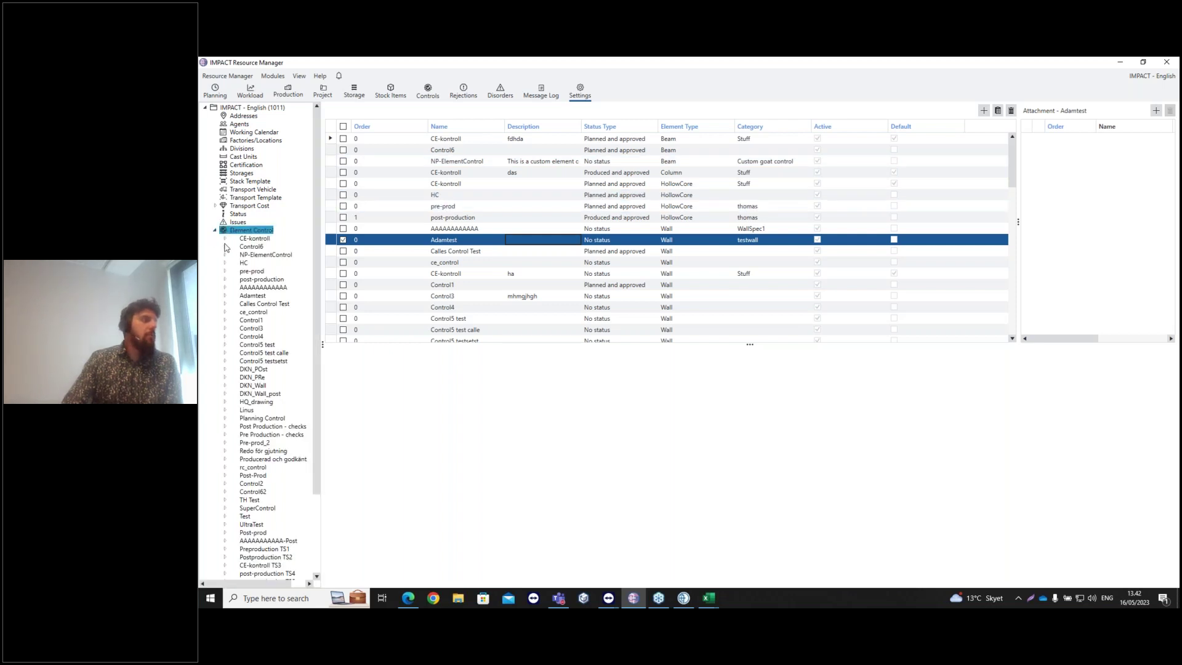
Open pre-prod's Wall/thomas control and select its reinforcement and Templates simple checks
{"action": "left_click", "coordinate": [224, 272]}
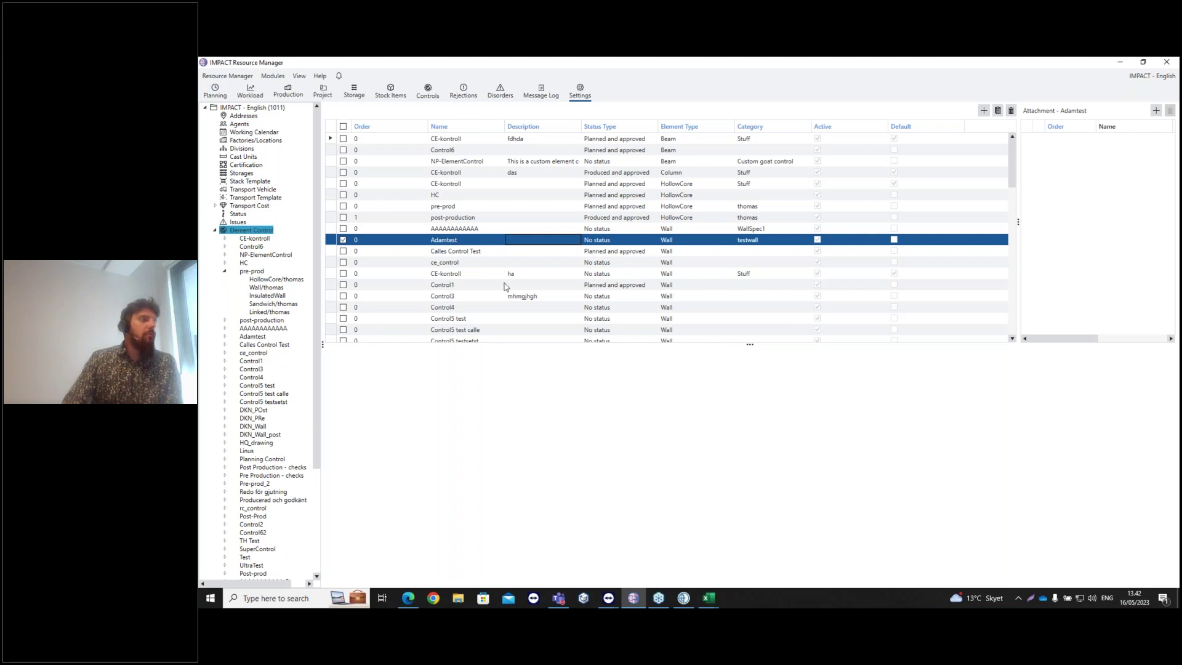
{"action": "left_click", "coordinate": [277, 288]}
{"action": "left_click", "coordinate": [407, 154]}
{"action": "left_click", "coordinate": [409, 165]}
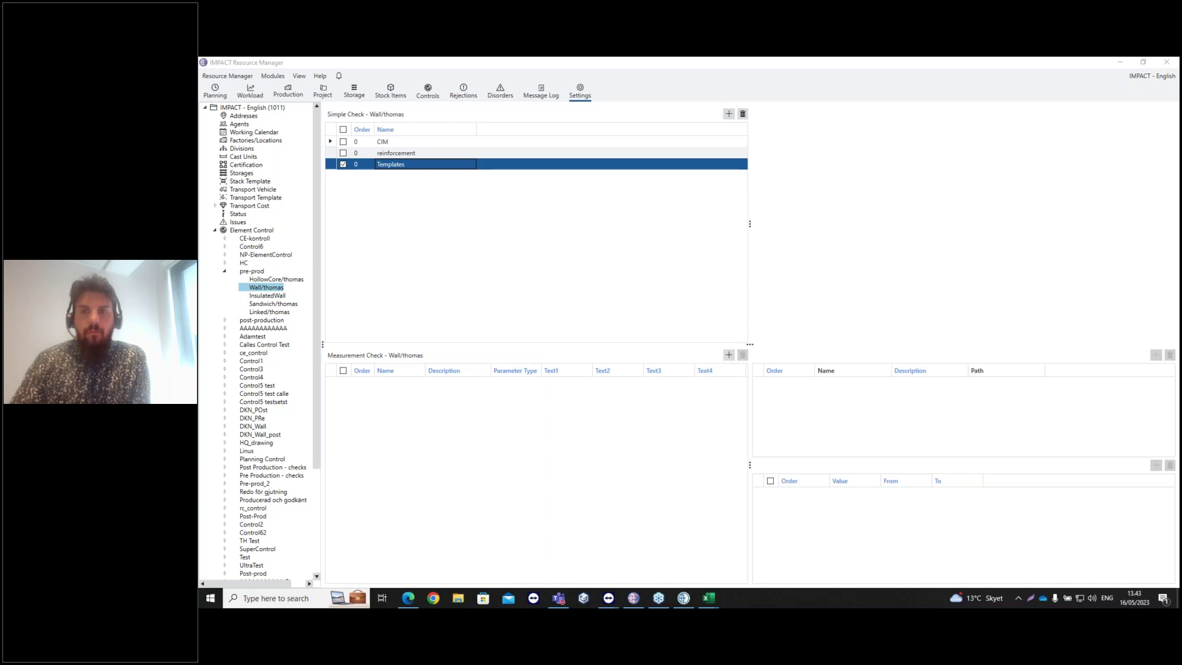
Set check order 1 for reinforcement and 2 for Templates, save, and review company Element Control System settings
{"action": "left_click", "coordinate": [361, 142]}
{"action": "left_click", "coordinate": [357, 153]}
{"action": "left_click", "coordinate": [362, 142]}
{"action": "left_click", "coordinate": [362, 144]}
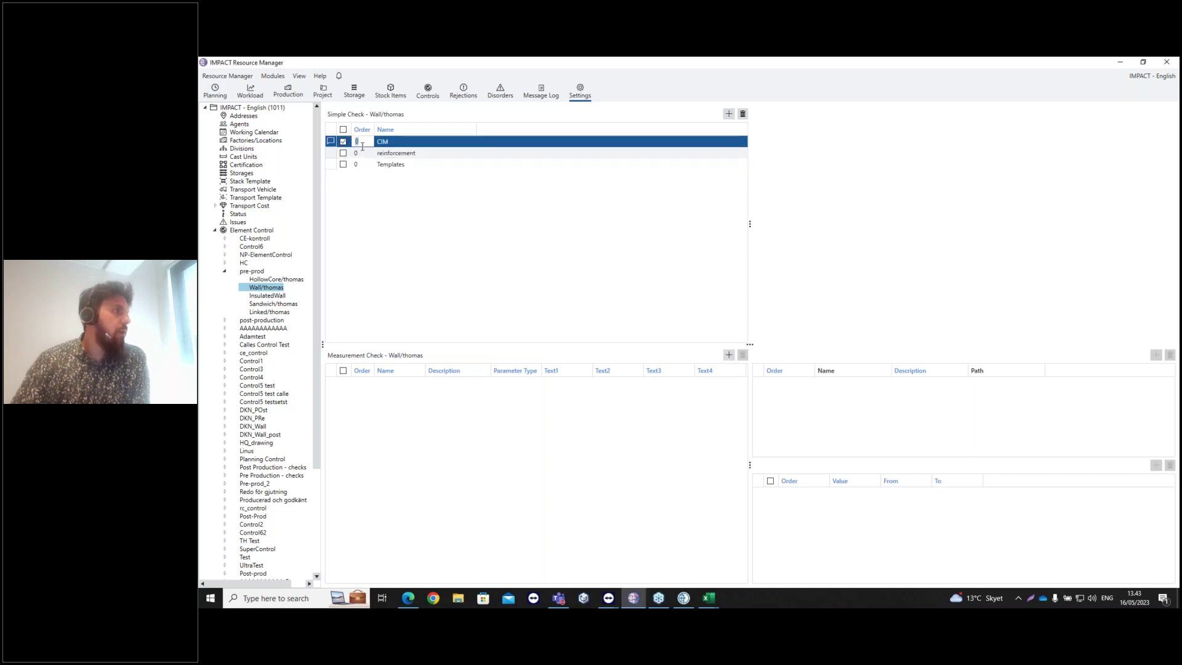
{"action": "left_click", "coordinate": [357, 153]}
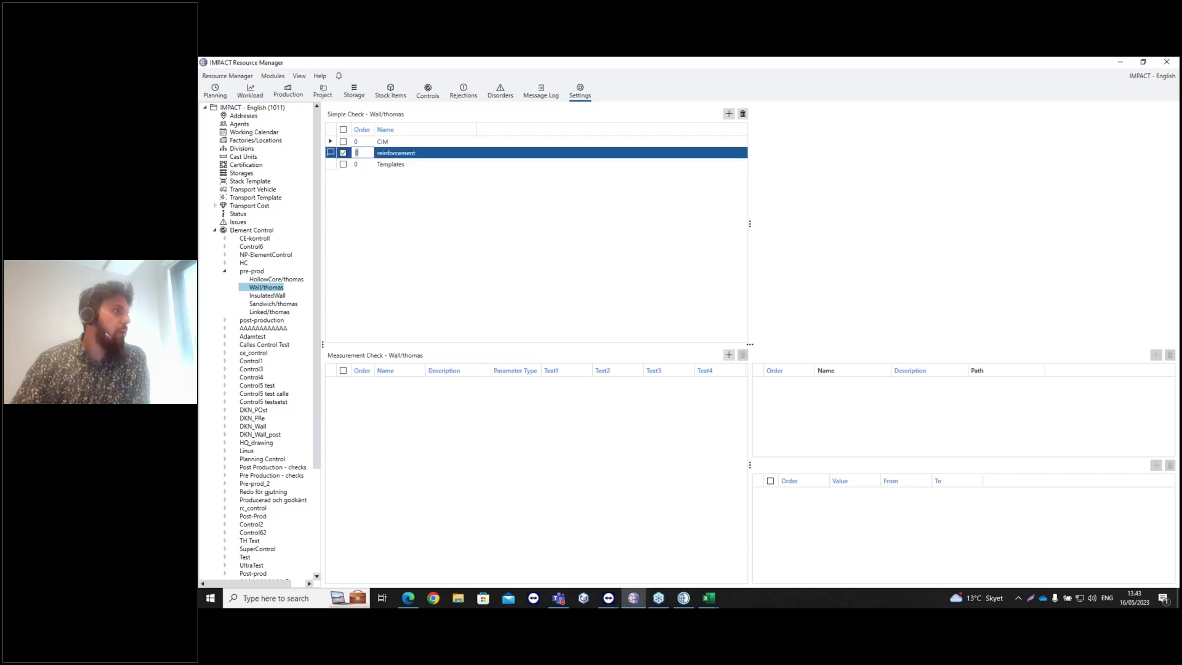
{"action": "type", "text": "1"}
{"action": "left_click", "coordinate": [357, 165]}
{"action": "type", "text": "2"}
{"action": "left_click", "coordinate": [675, 134]}
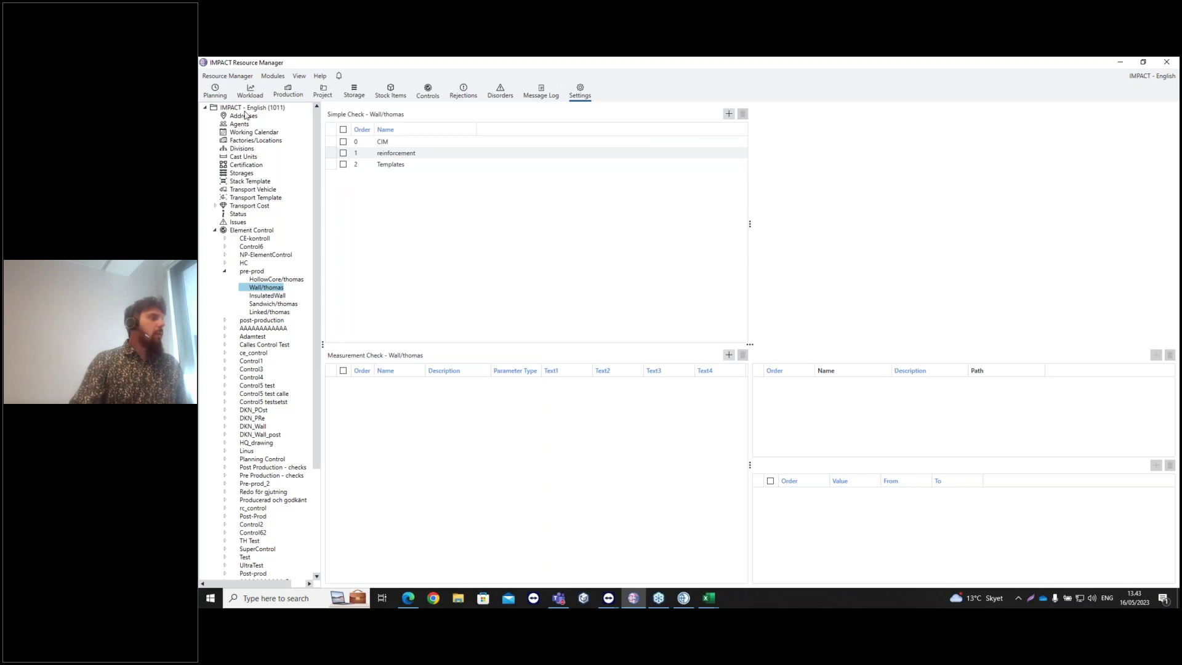
{"action": "left_click", "coordinate": [250, 108]}
{"action": "scroll", "coordinate": [638, 326], "scroll_direction": "down", "scroll_amount": 10}
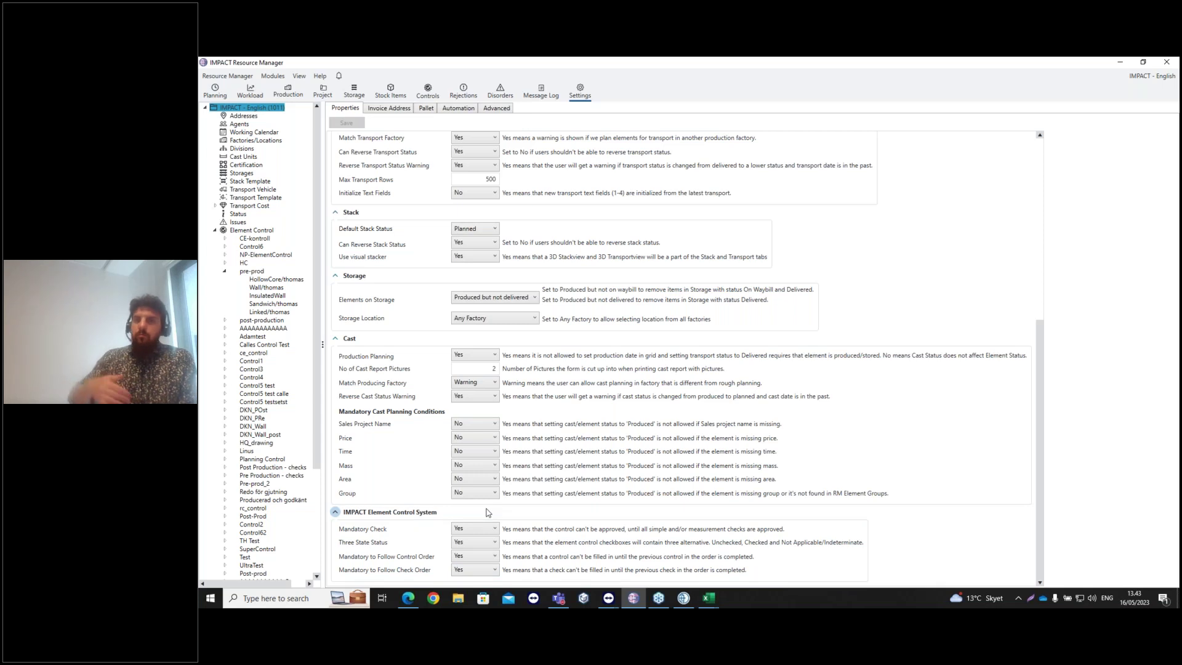
{"action": "left_click", "coordinate": [270, 281]}
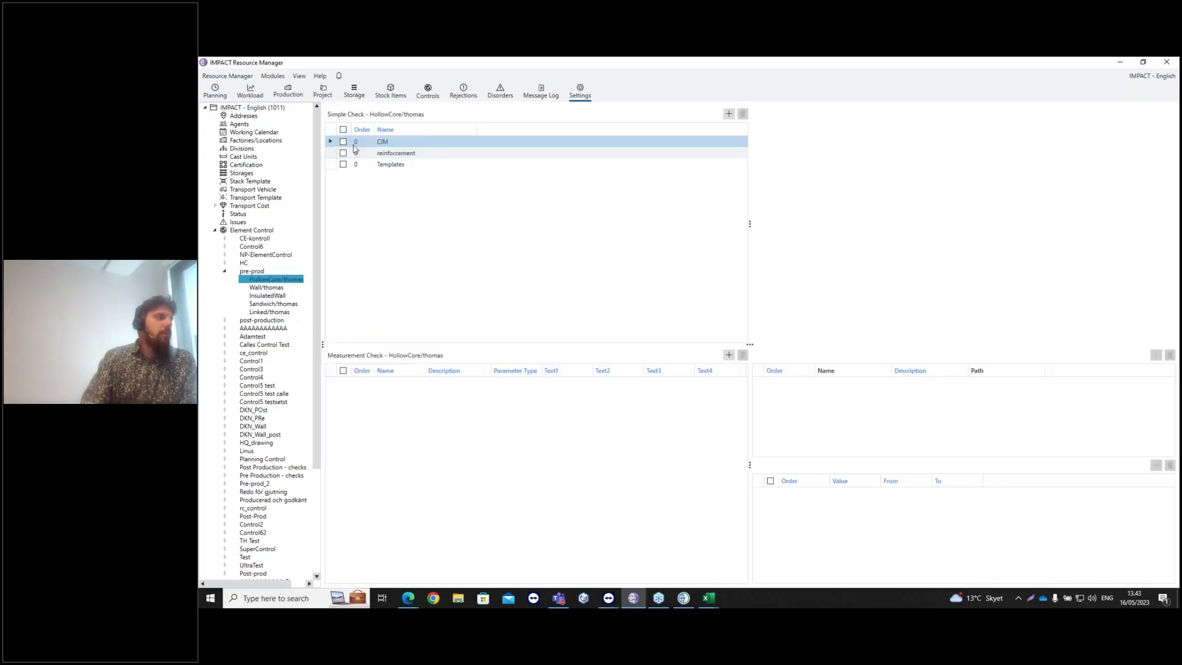
{"action": "left_click", "coordinate": [361, 153]}
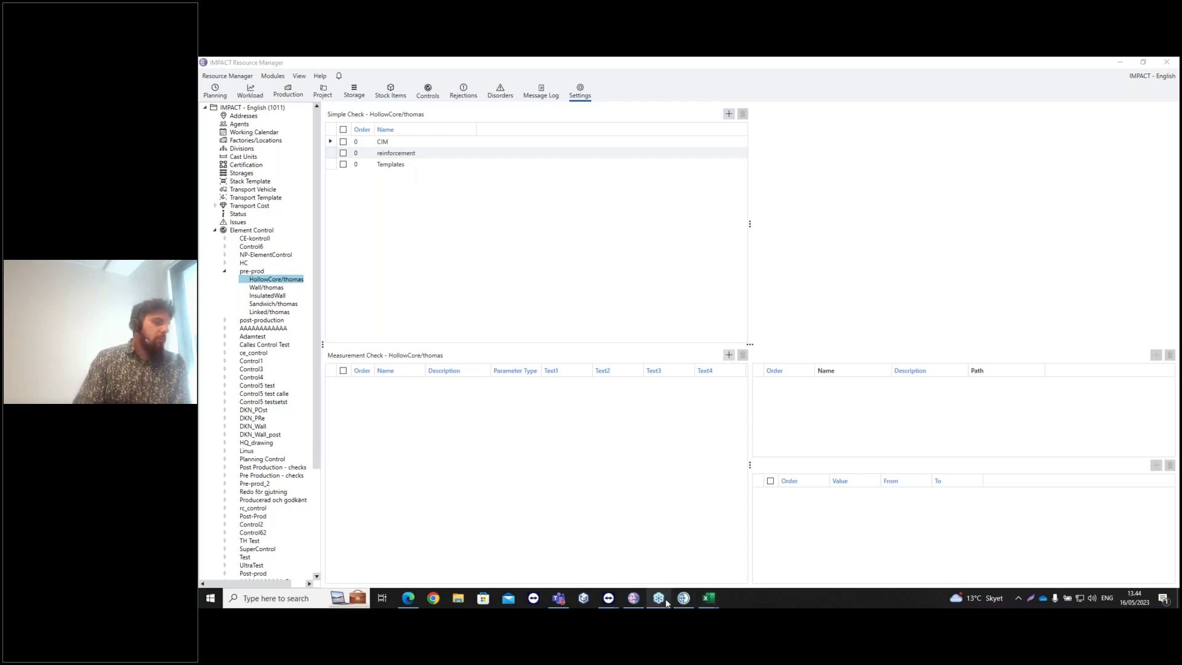
{"action": "left_click", "coordinate": [277, 109]}
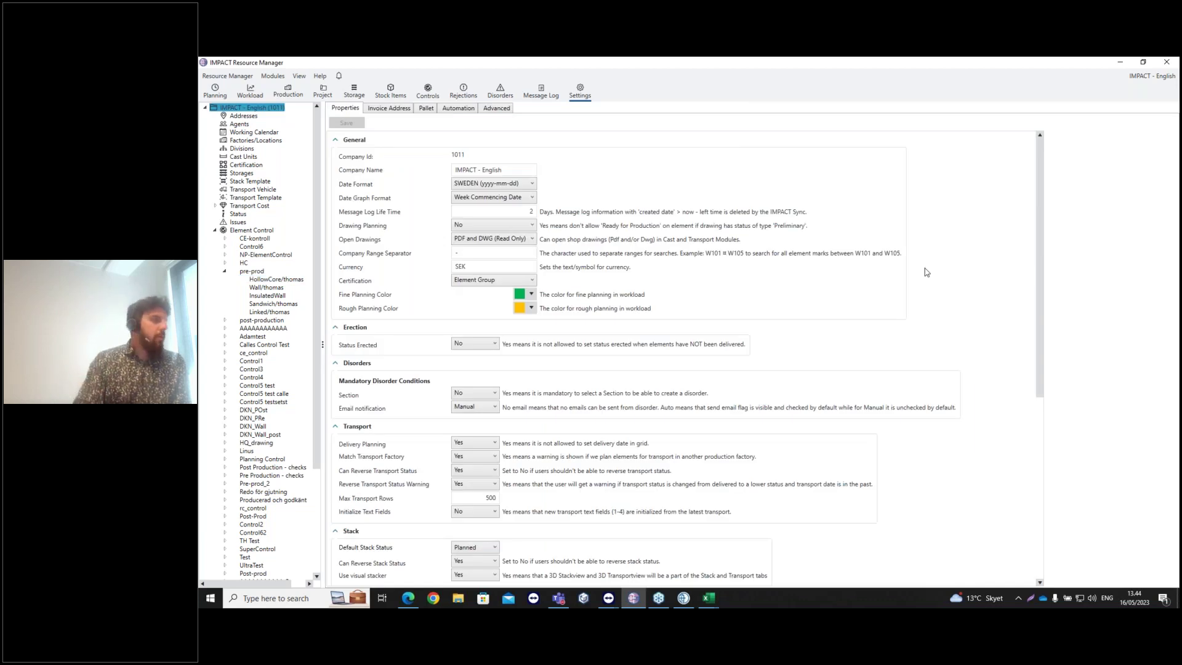
{"action": "scroll", "coordinate": [902, 404], "scroll_direction": "down", "scroll_amount": 3}
{"action": "scroll", "coordinate": [902, 407], "scroll_direction": "down", "scroll_amount": 10}
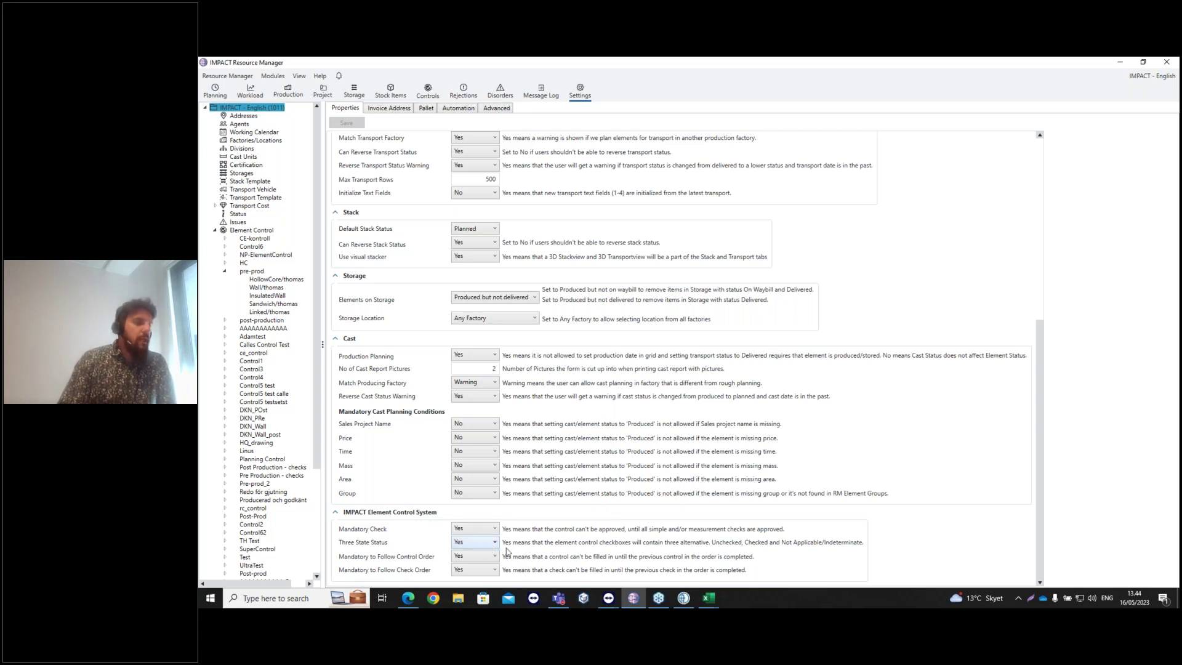
Open the Element Control window for the SW3016 cast entry
{"action": "left_click", "coordinate": [685, 599]}
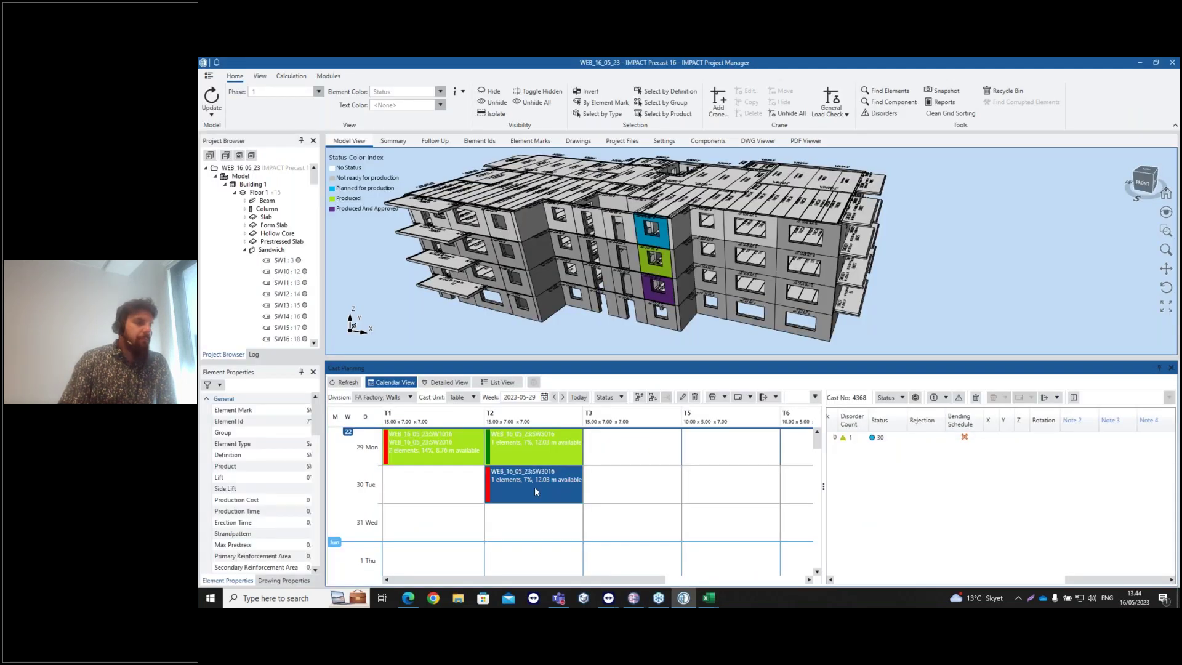
{"action": "right_click", "coordinate": [866, 442]}
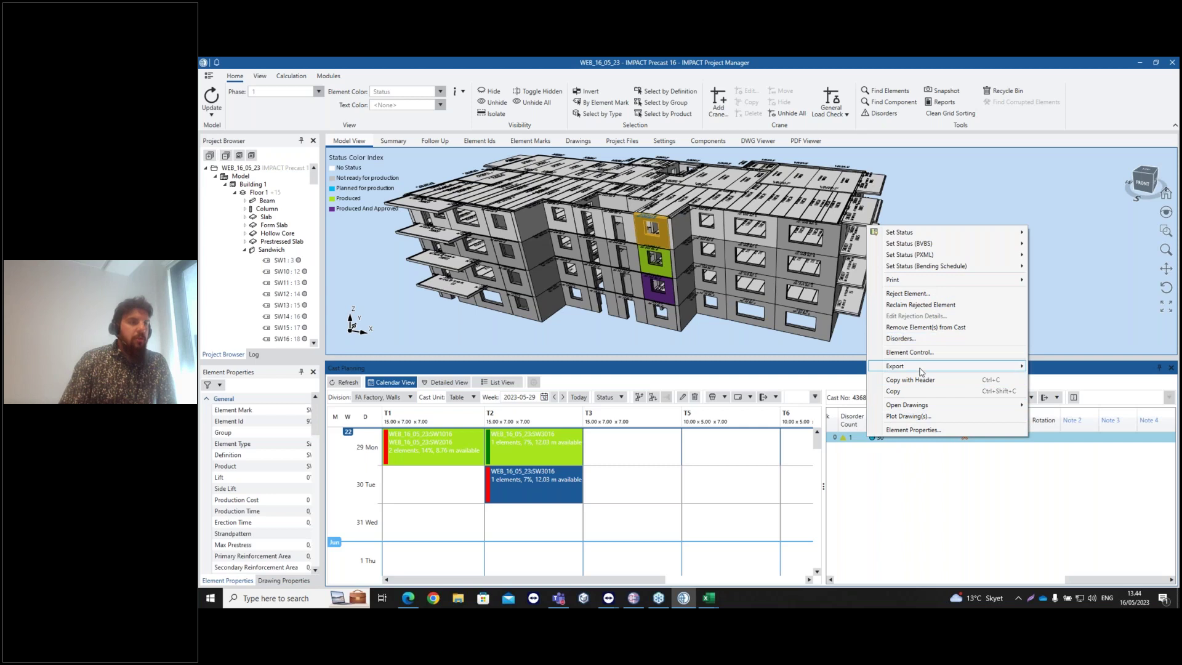
{"action": "left_click", "coordinate": [929, 353]}
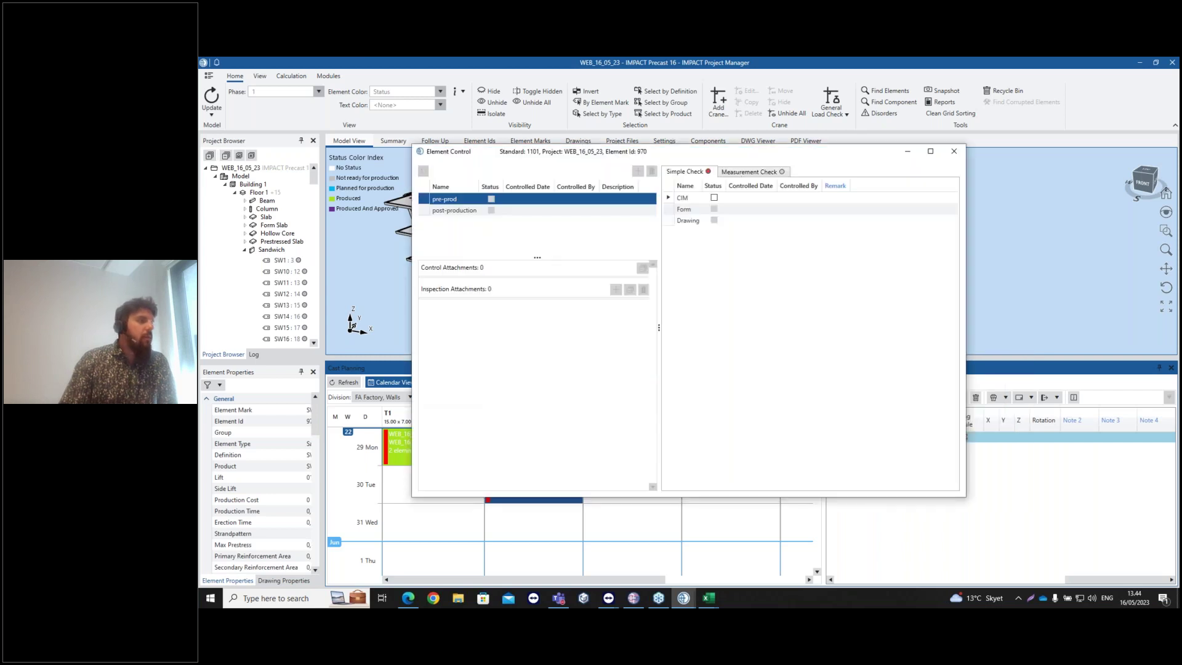
Tick the CIM and Drawing checks and set the Form check to N/A
{"action": "left_click", "coordinate": [714, 197]}
{"action": "left_click", "coordinate": [710, 224]}
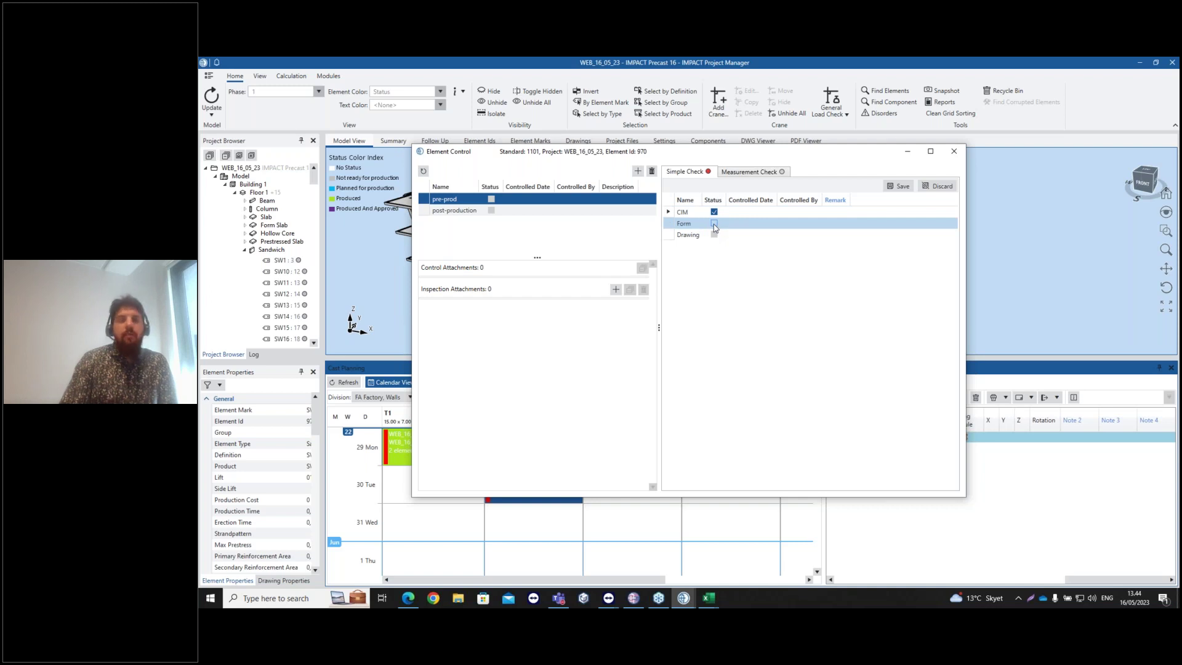
{"action": "left_click", "coordinate": [714, 223]}
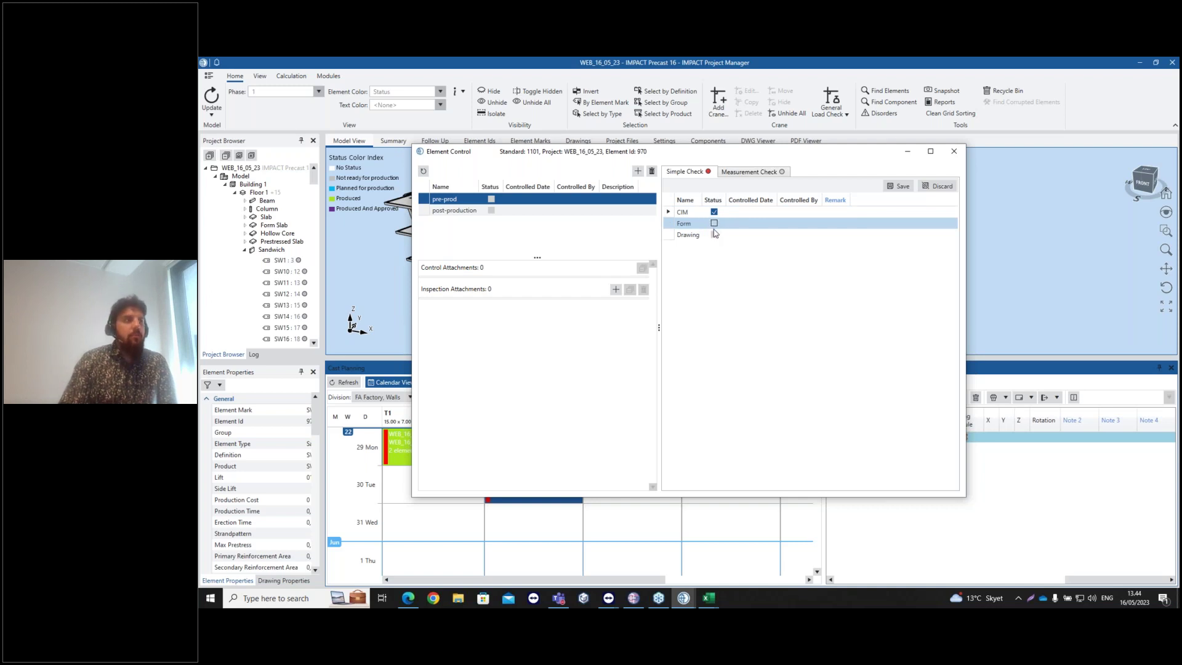
{"action": "left_click", "coordinate": [714, 223]}
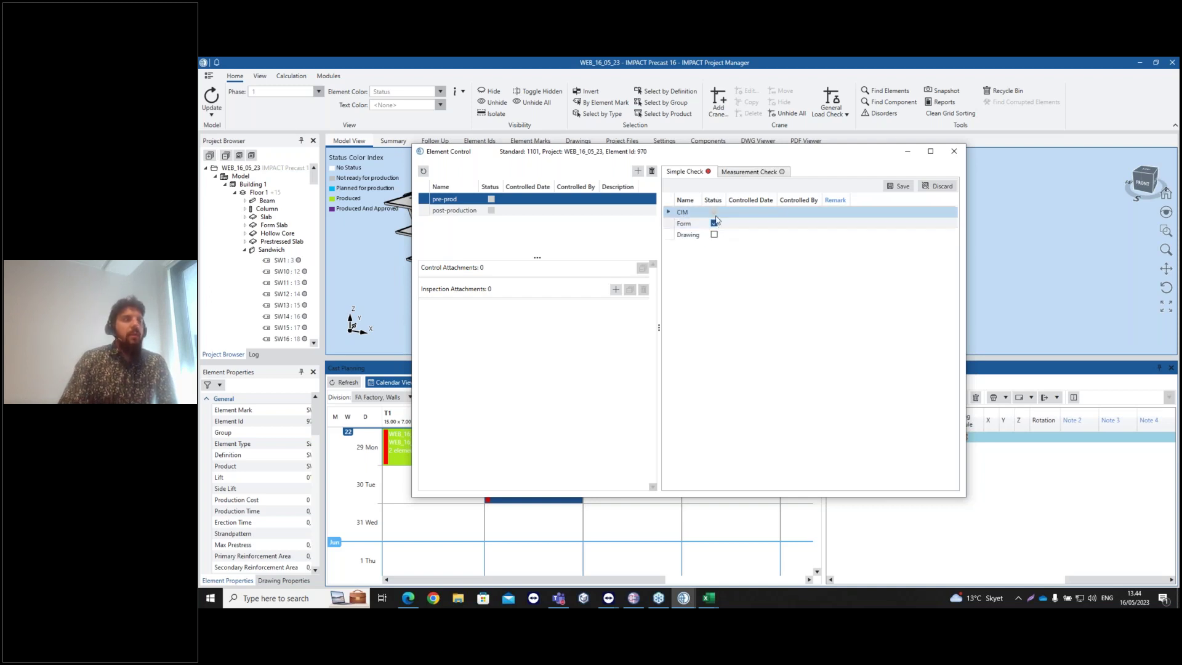
{"action": "left_click", "coordinate": [715, 223]}
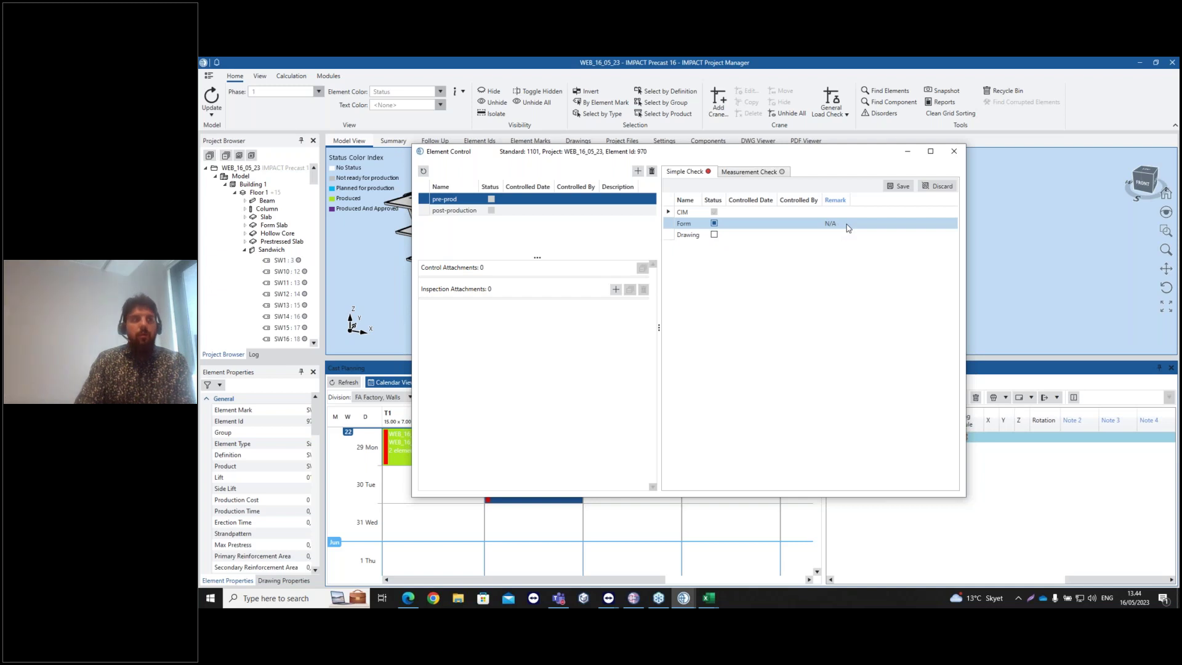
{"action": "left_click", "coordinate": [708, 232]}
{"action": "left_click", "coordinate": [717, 224]}
{"action": "left_click", "coordinate": [716, 234]}
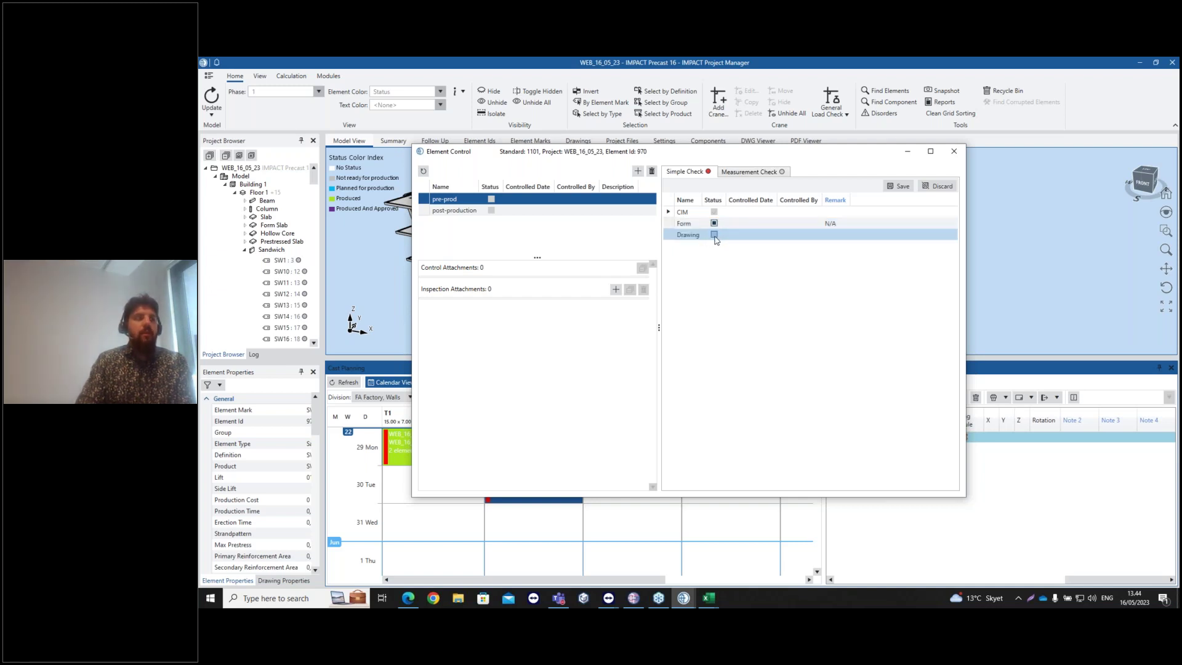
{"action": "left_click", "coordinate": [715, 234]}
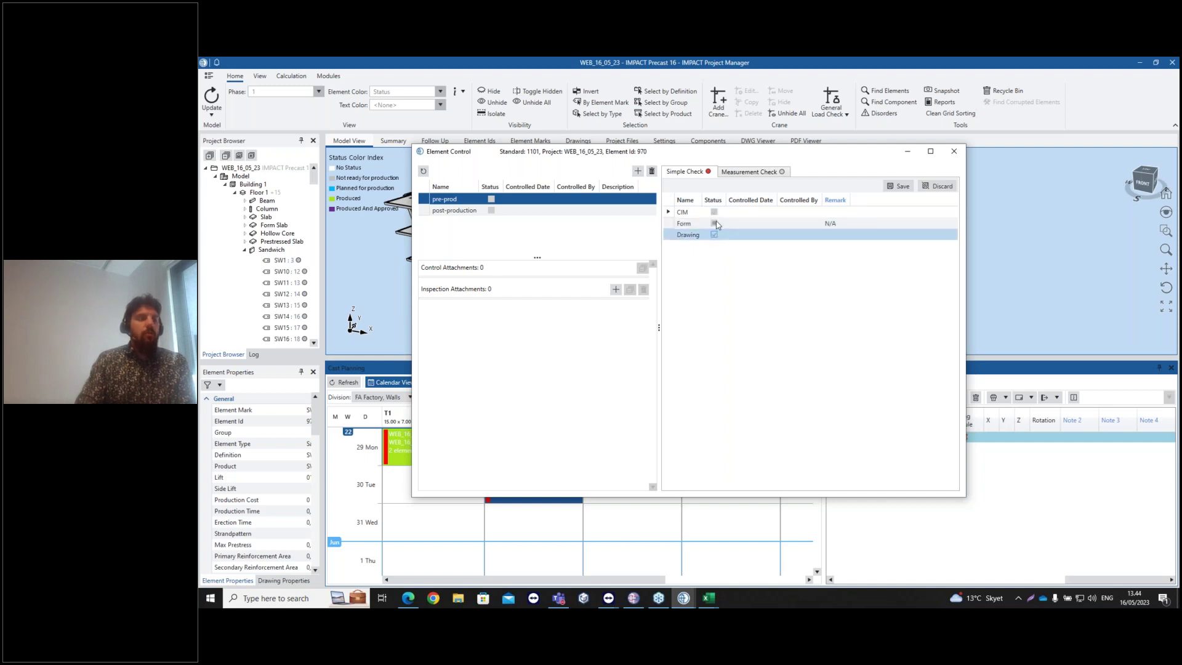
Store the checks, save the pre-prod control, and close the Element Control window
{"action": "left_click", "coordinate": [900, 186]}
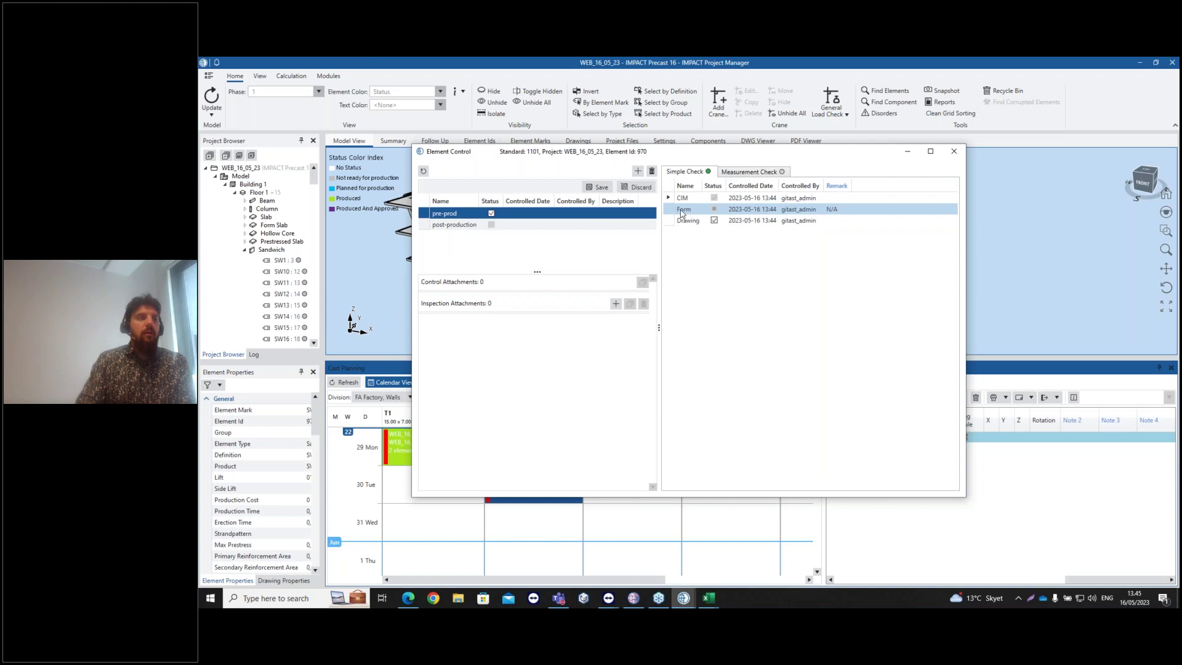
{"action": "left_click", "coordinate": [600, 188]}
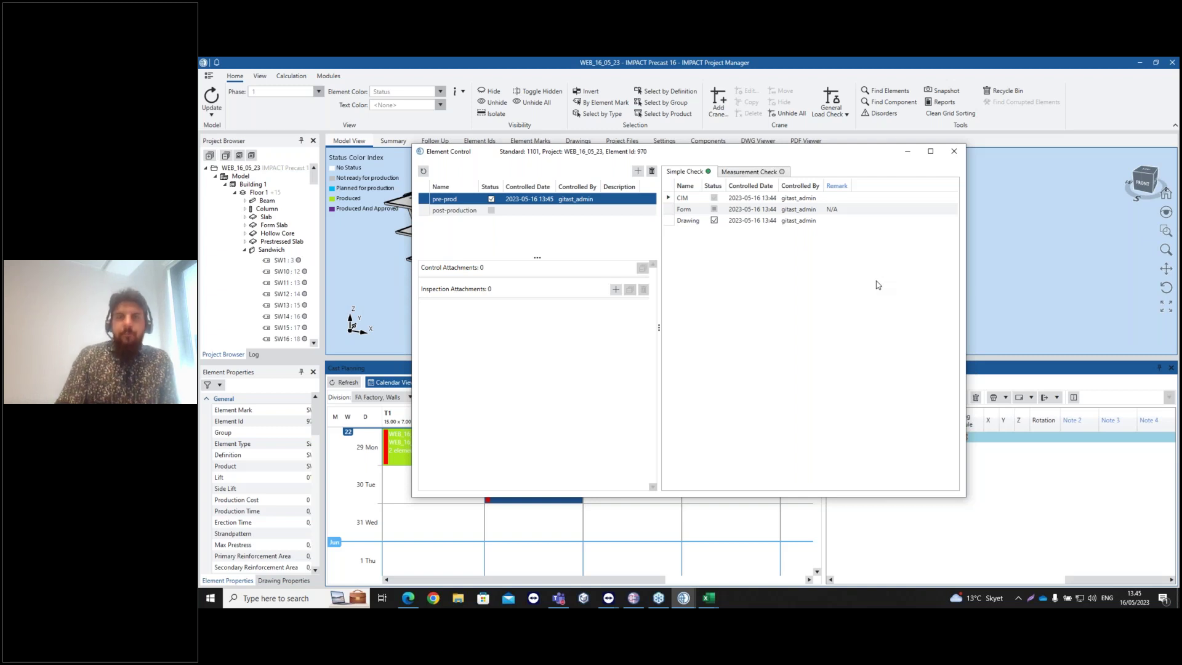
{"action": "left_click", "coordinate": [955, 152]}
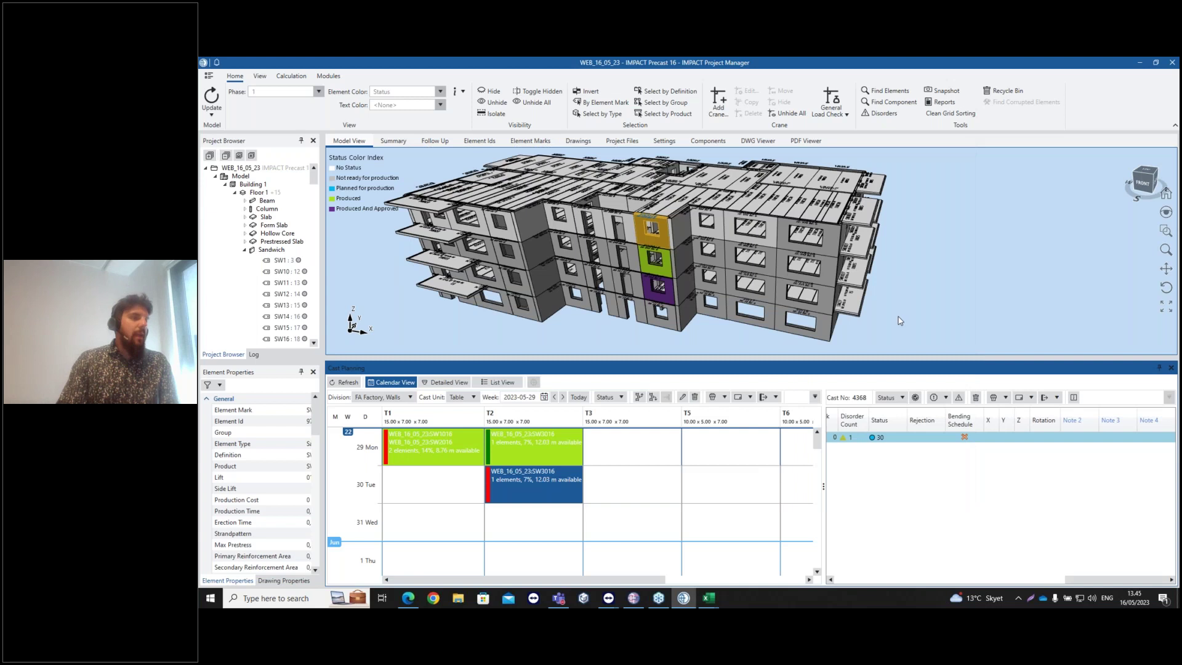
Select then deselect a wall panel to reveal SW3016's Planned and Approved status colour
{"action": "left_click", "coordinate": [668, 318]}
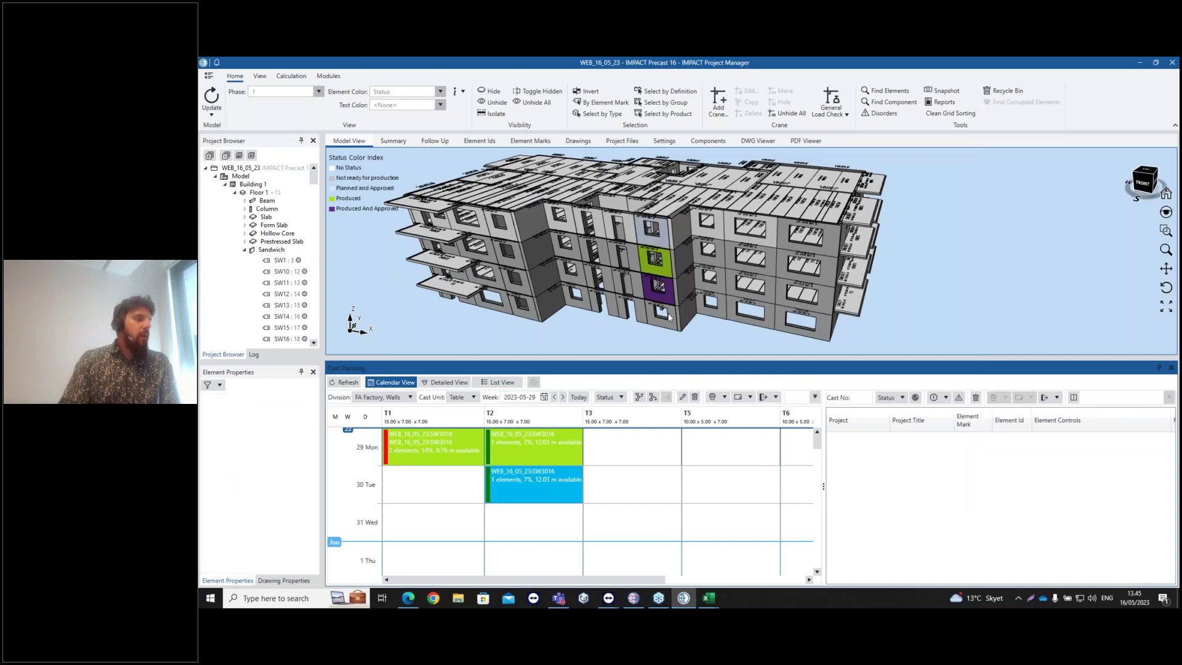
{"action": "left_click", "coordinate": [700, 333]}
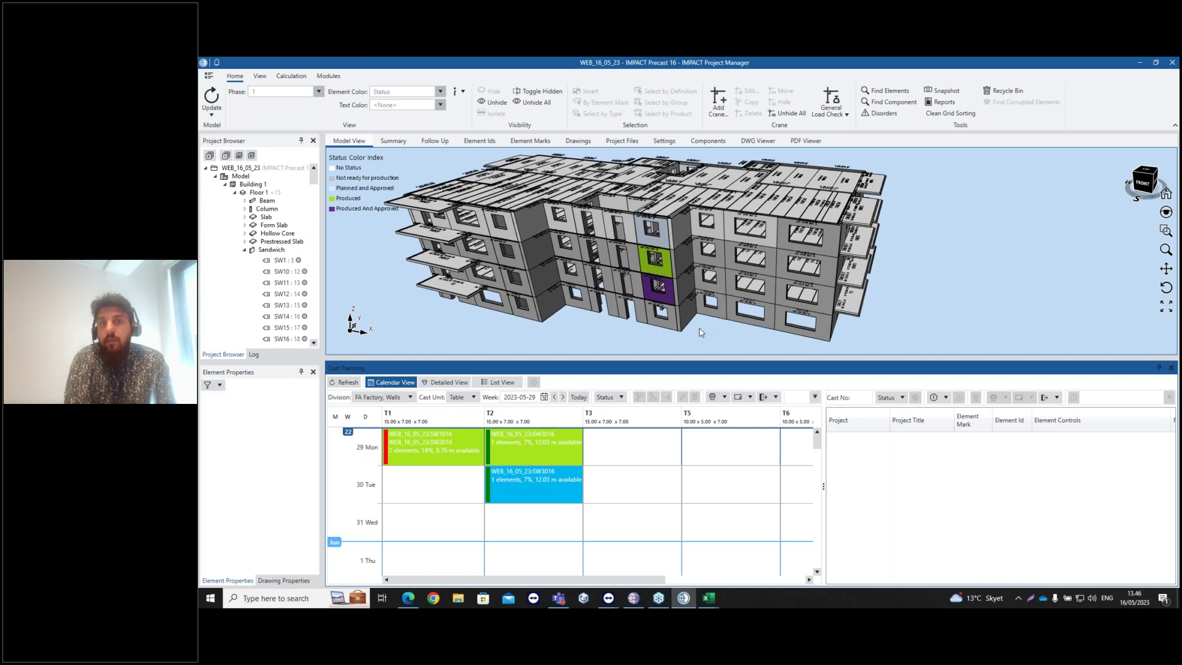
Select the green wall panel in the 3D view and bring up its right-click actions list
{"action": "left_click", "coordinate": [669, 278]}
{"action": "right_click", "coordinate": [819, 273]}
{"action": "left_click", "coordinate": [669, 275]}
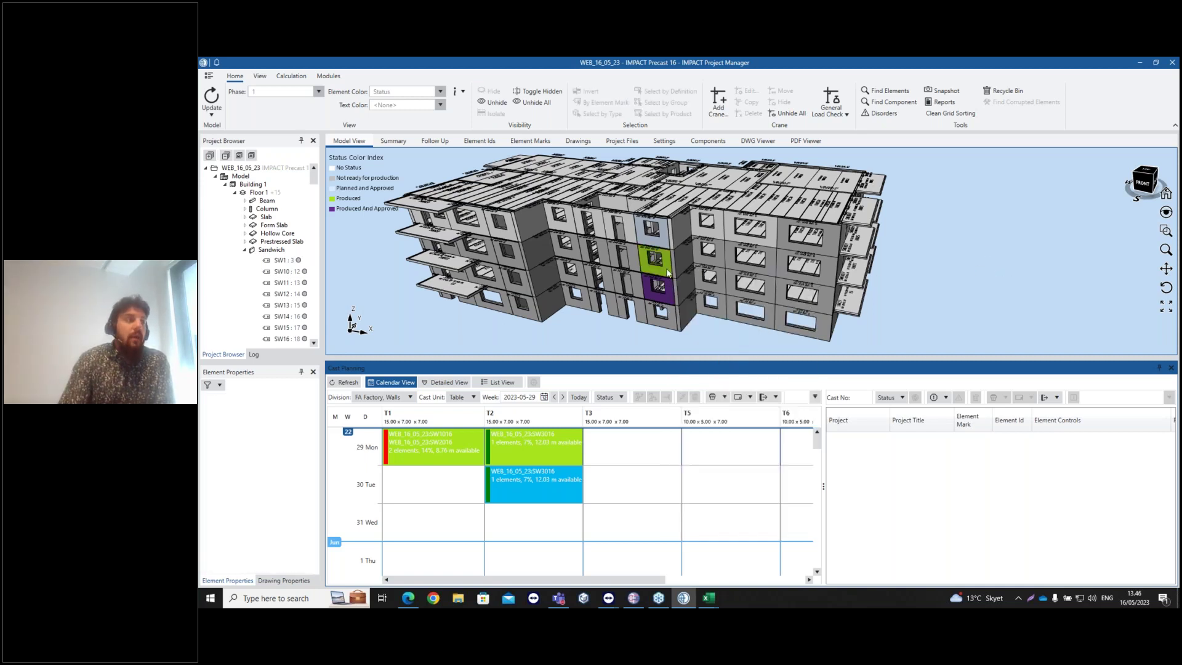
{"action": "right_click", "coordinate": [668, 273]}
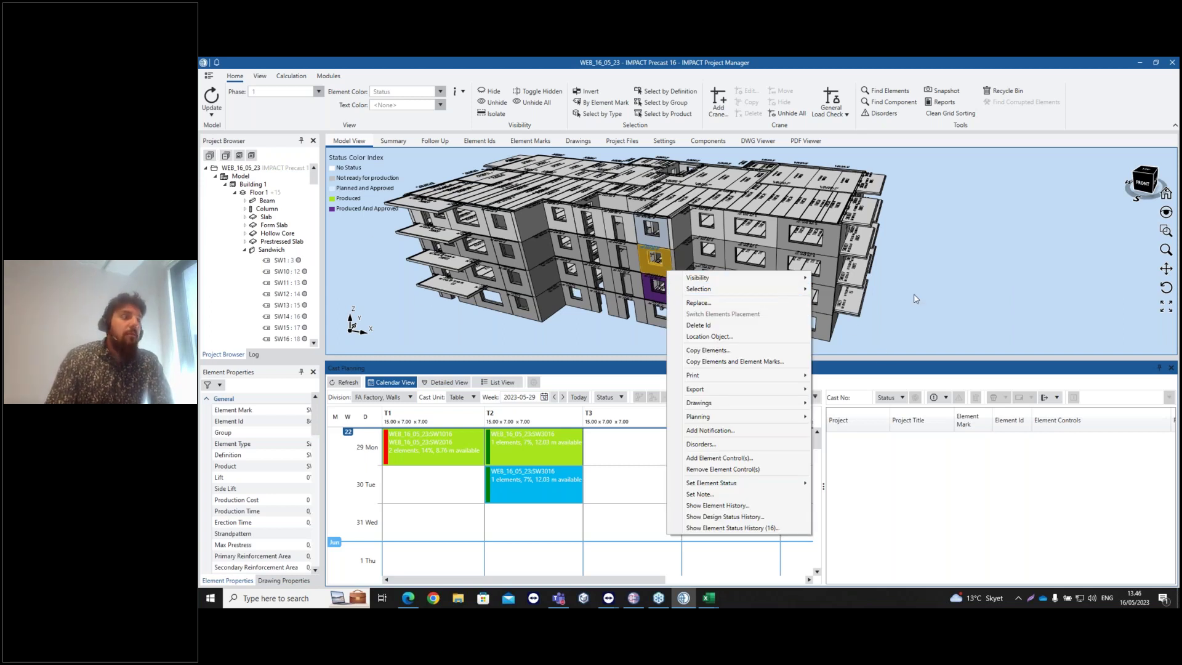
{"action": "left_click", "coordinate": [981, 260]}
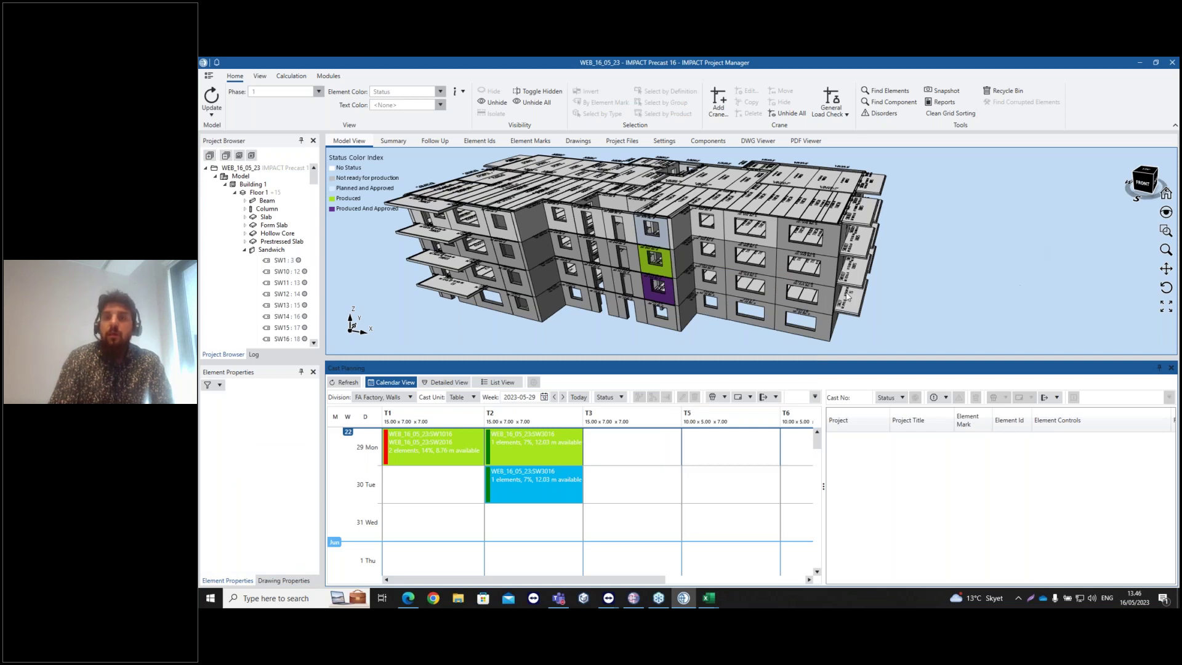
{"action": "left_click", "coordinate": [654, 267]}
{"action": "right_click", "coordinate": [655, 267]}
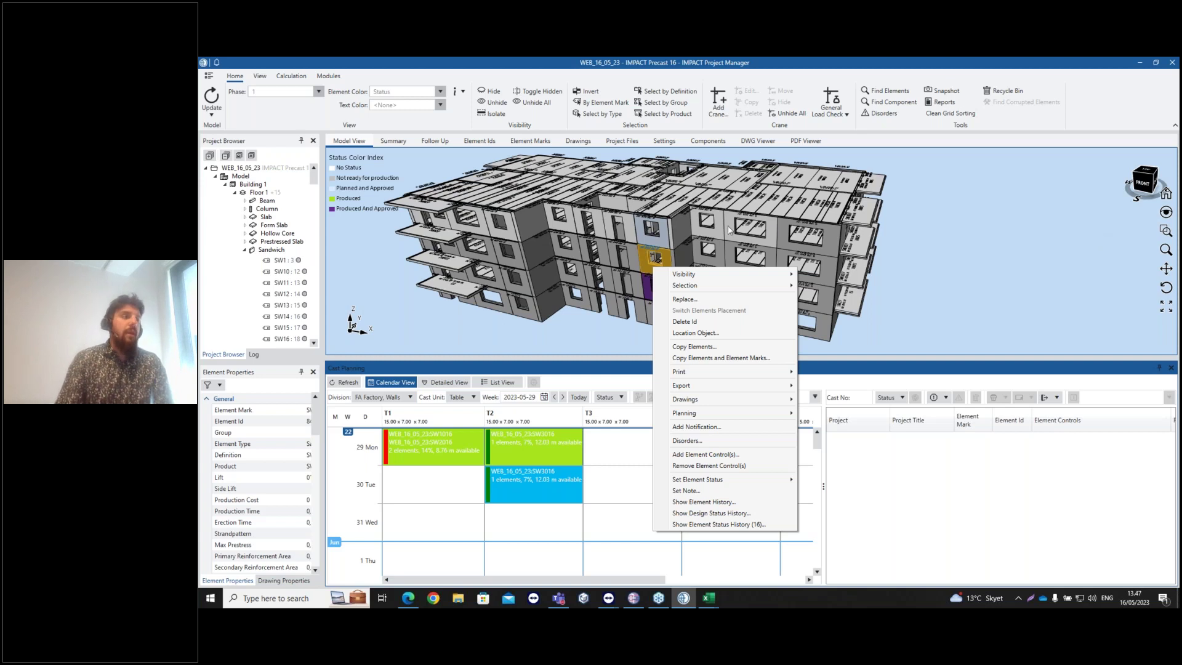
Dismiss the menu, collapse Floor 1's Sandwich node, and show cast 4368 details for SW3016
{"action": "left_click", "coordinate": [648, 270]}
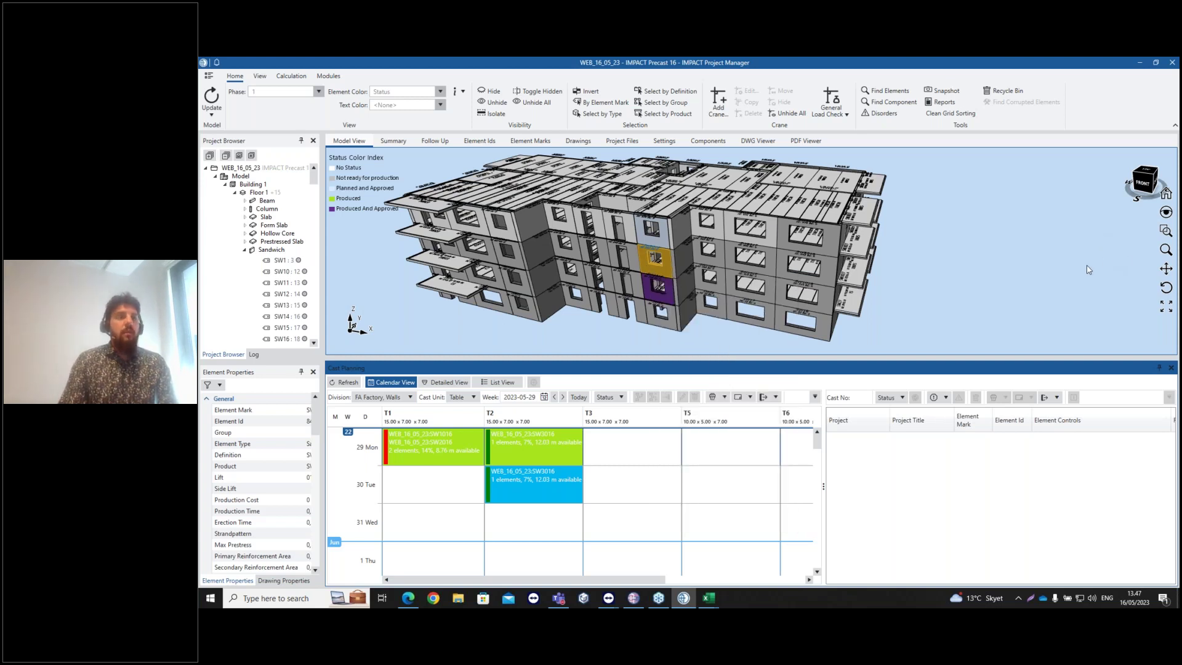
{"action": "key", "text": "Escape"}
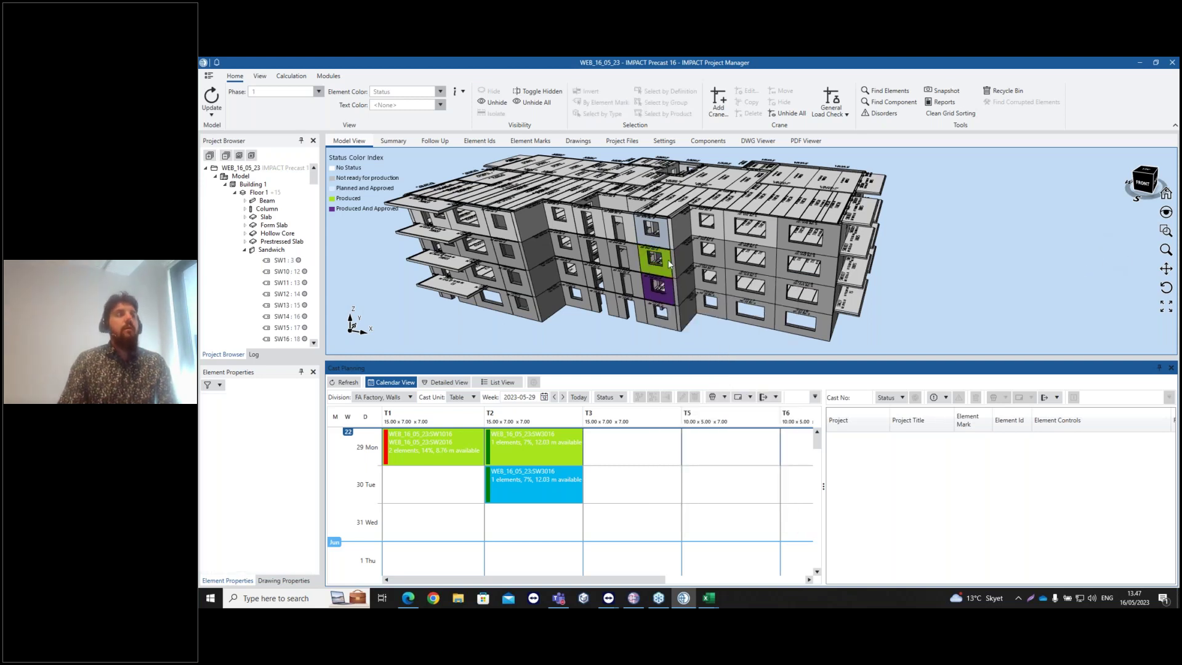
{"action": "left_click", "coordinate": [669, 264]}
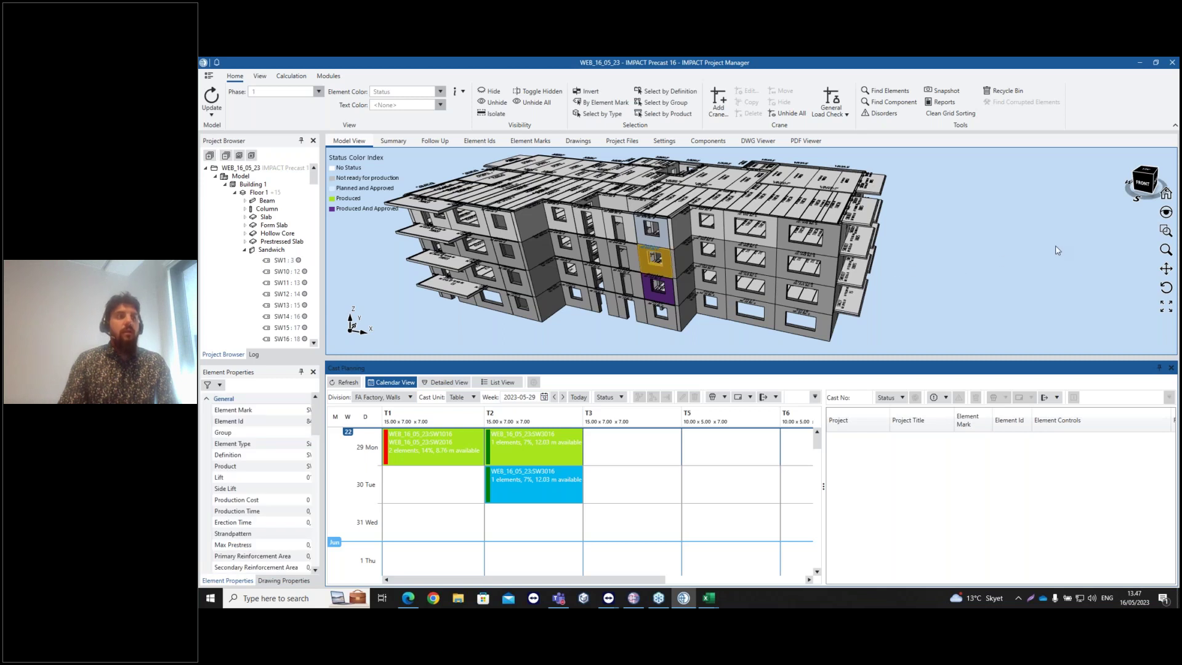
{"action": "left_click", "coordinate": [245, 249]}
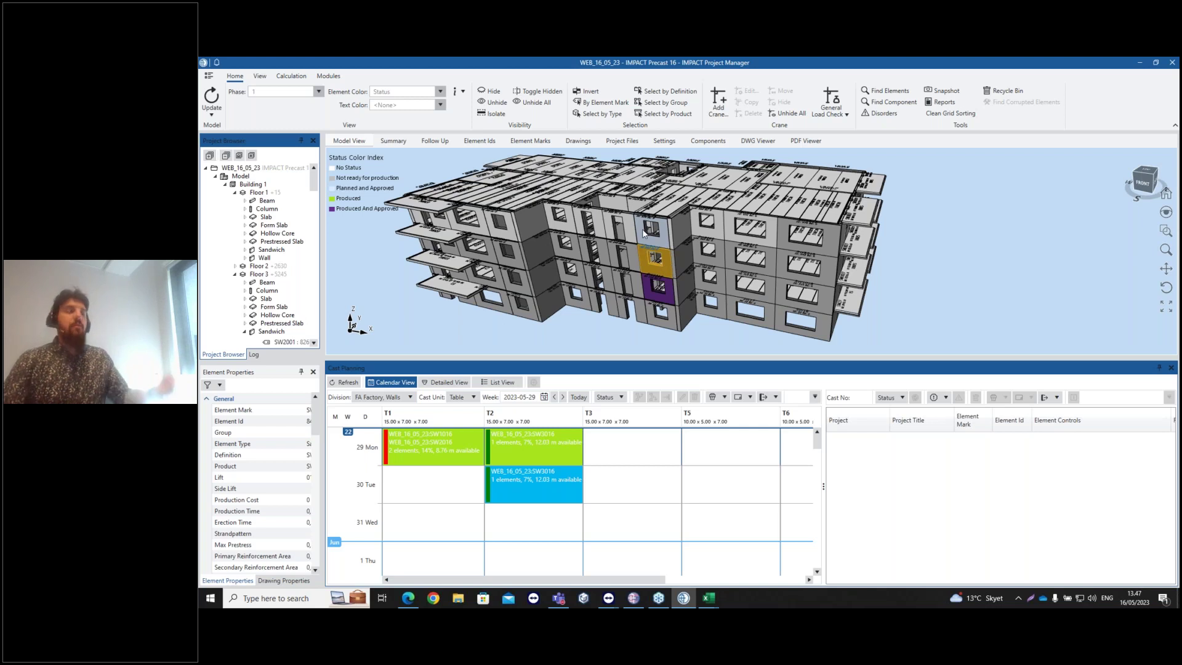
{"action": "left_click", "coordinate": [540, 497]}
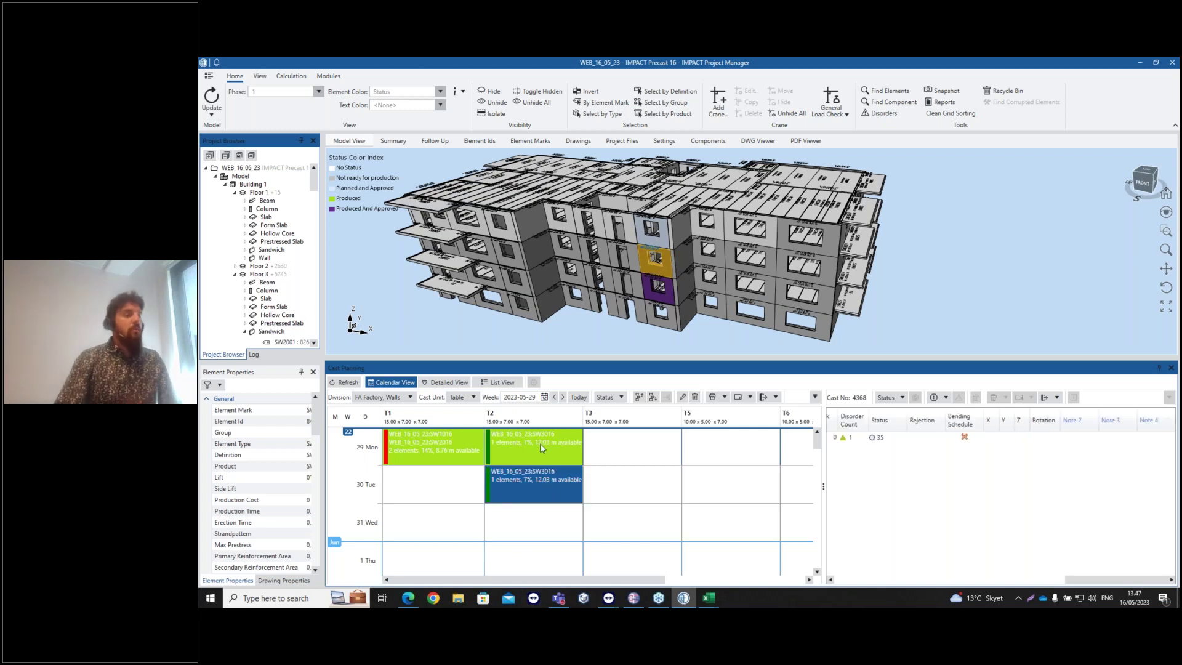